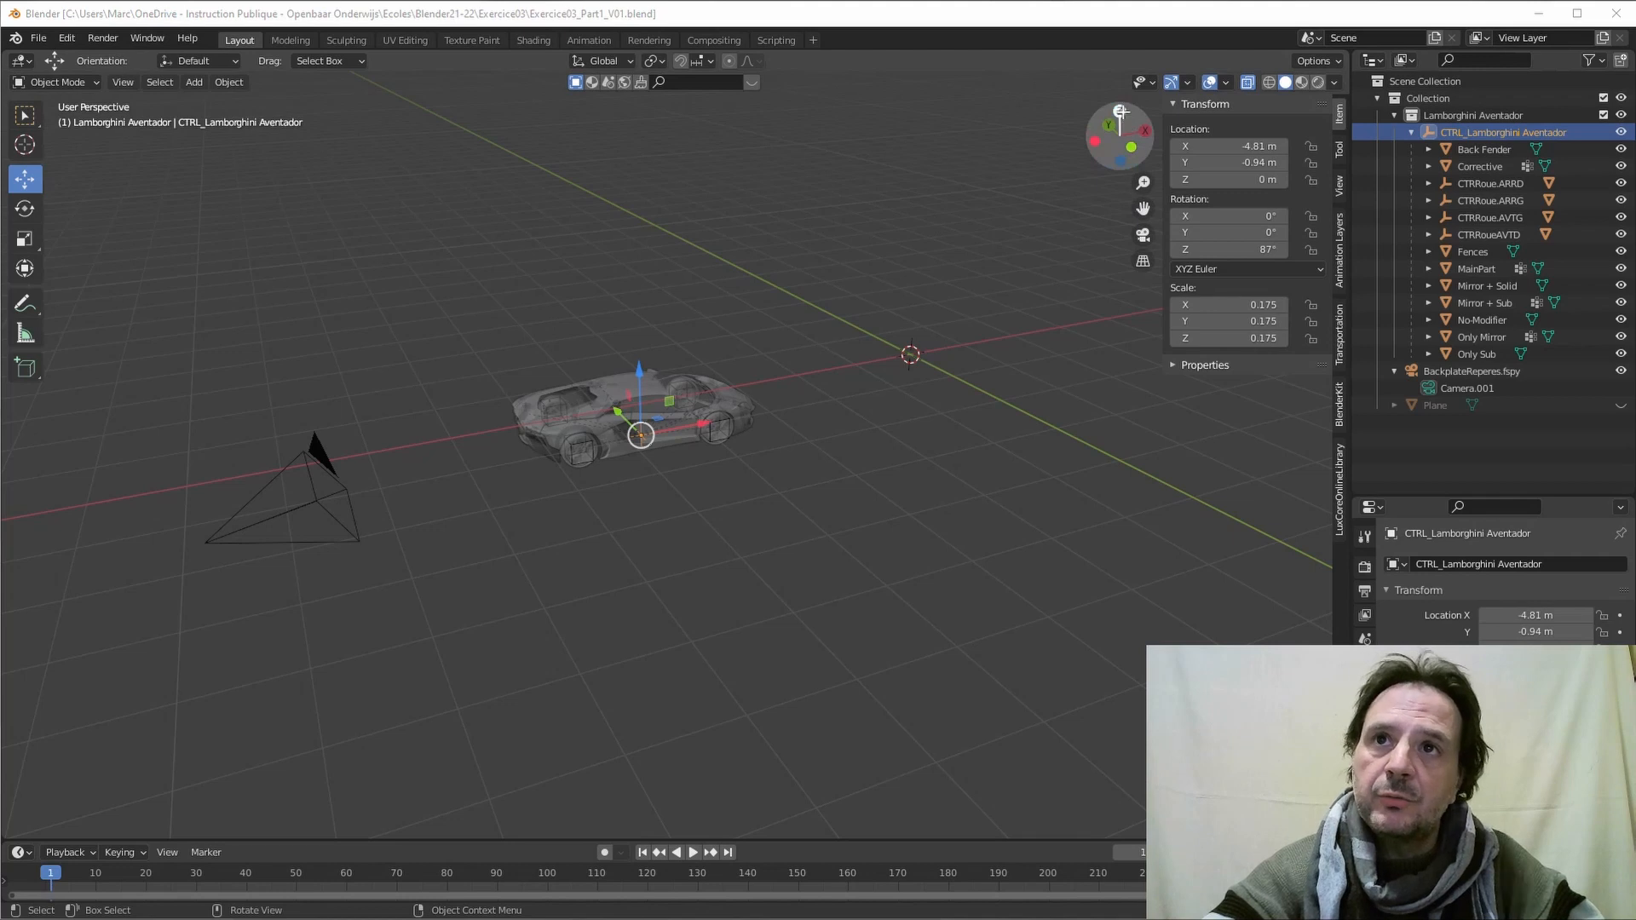
Step: Switch to the top view and add a NURBS path curve at the world origin
click(1120, 111)
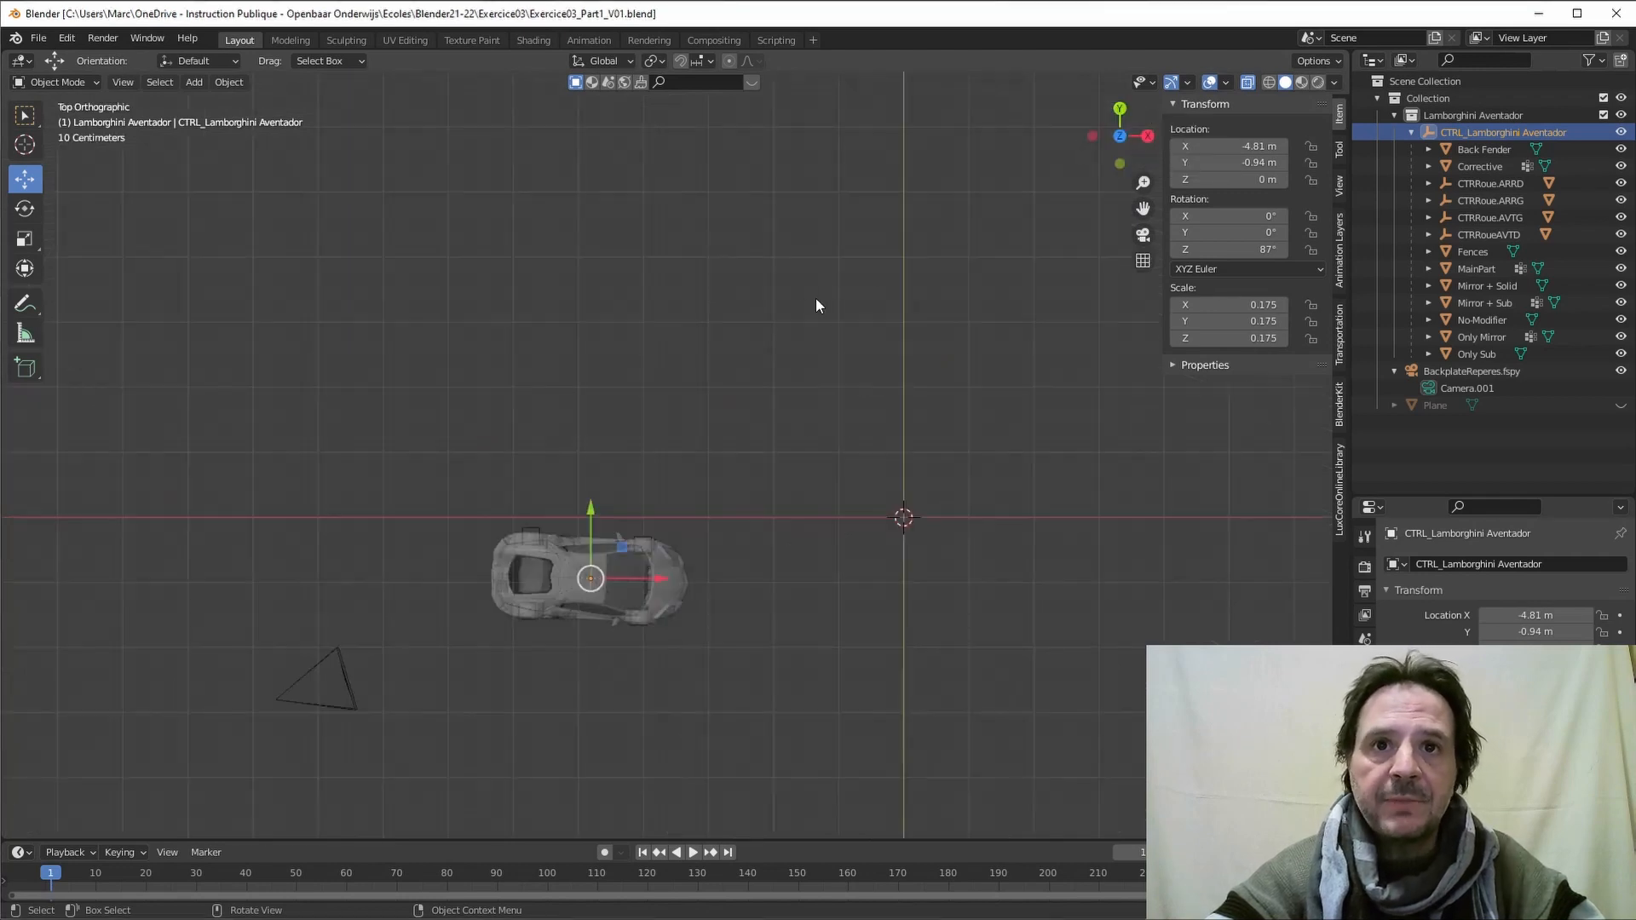
scroll(835, 368, down, 3)
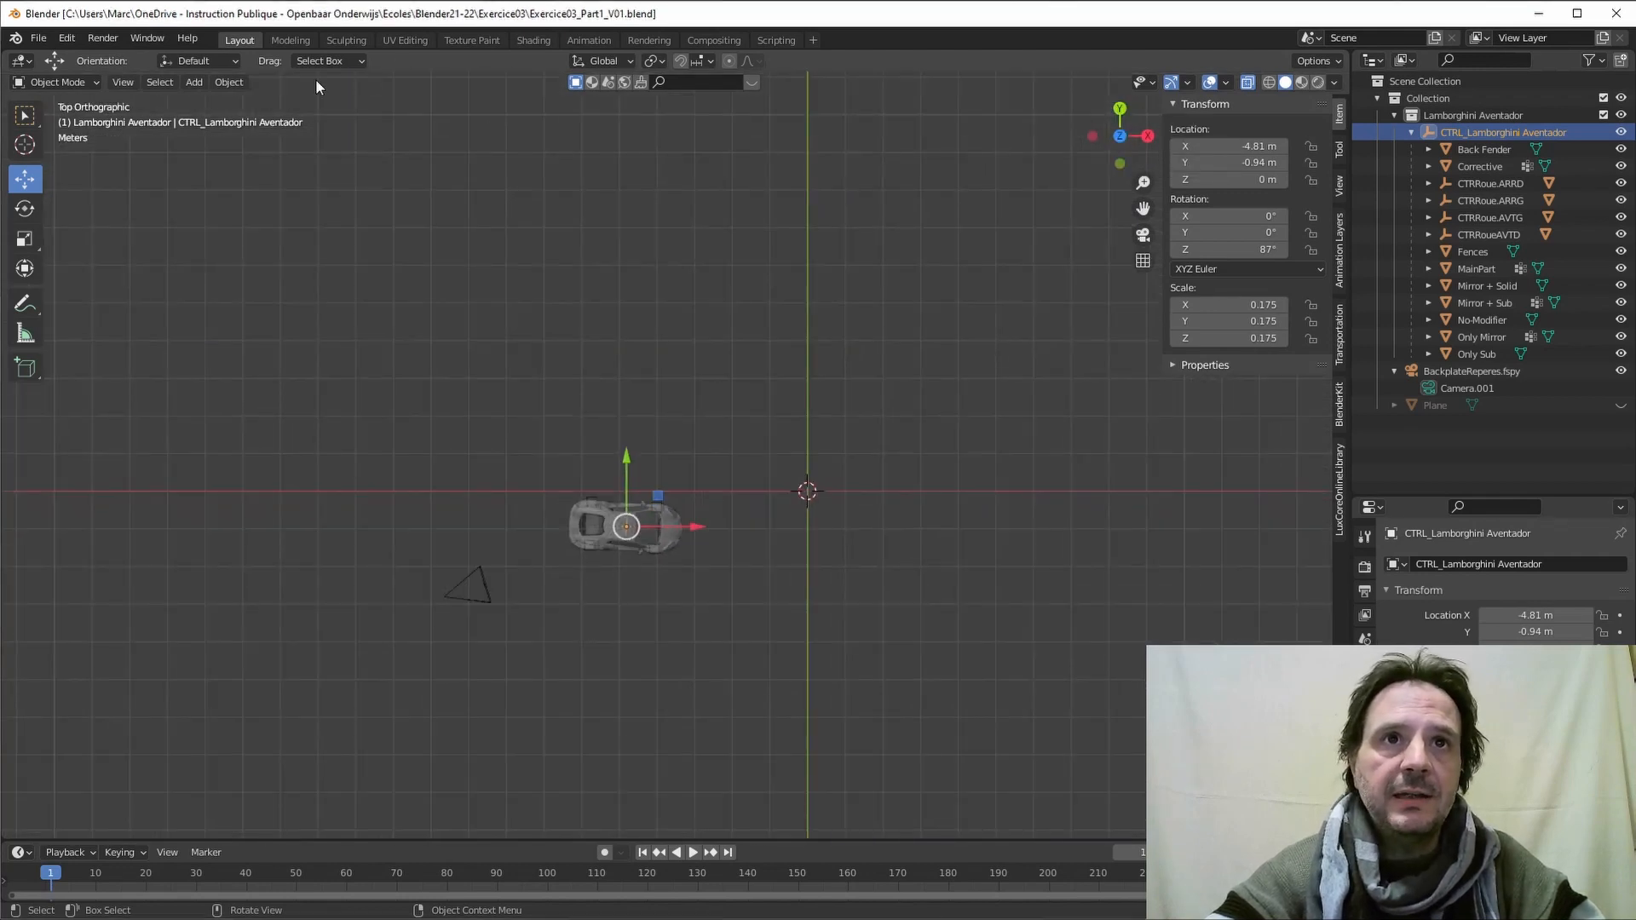
click(194, 82)
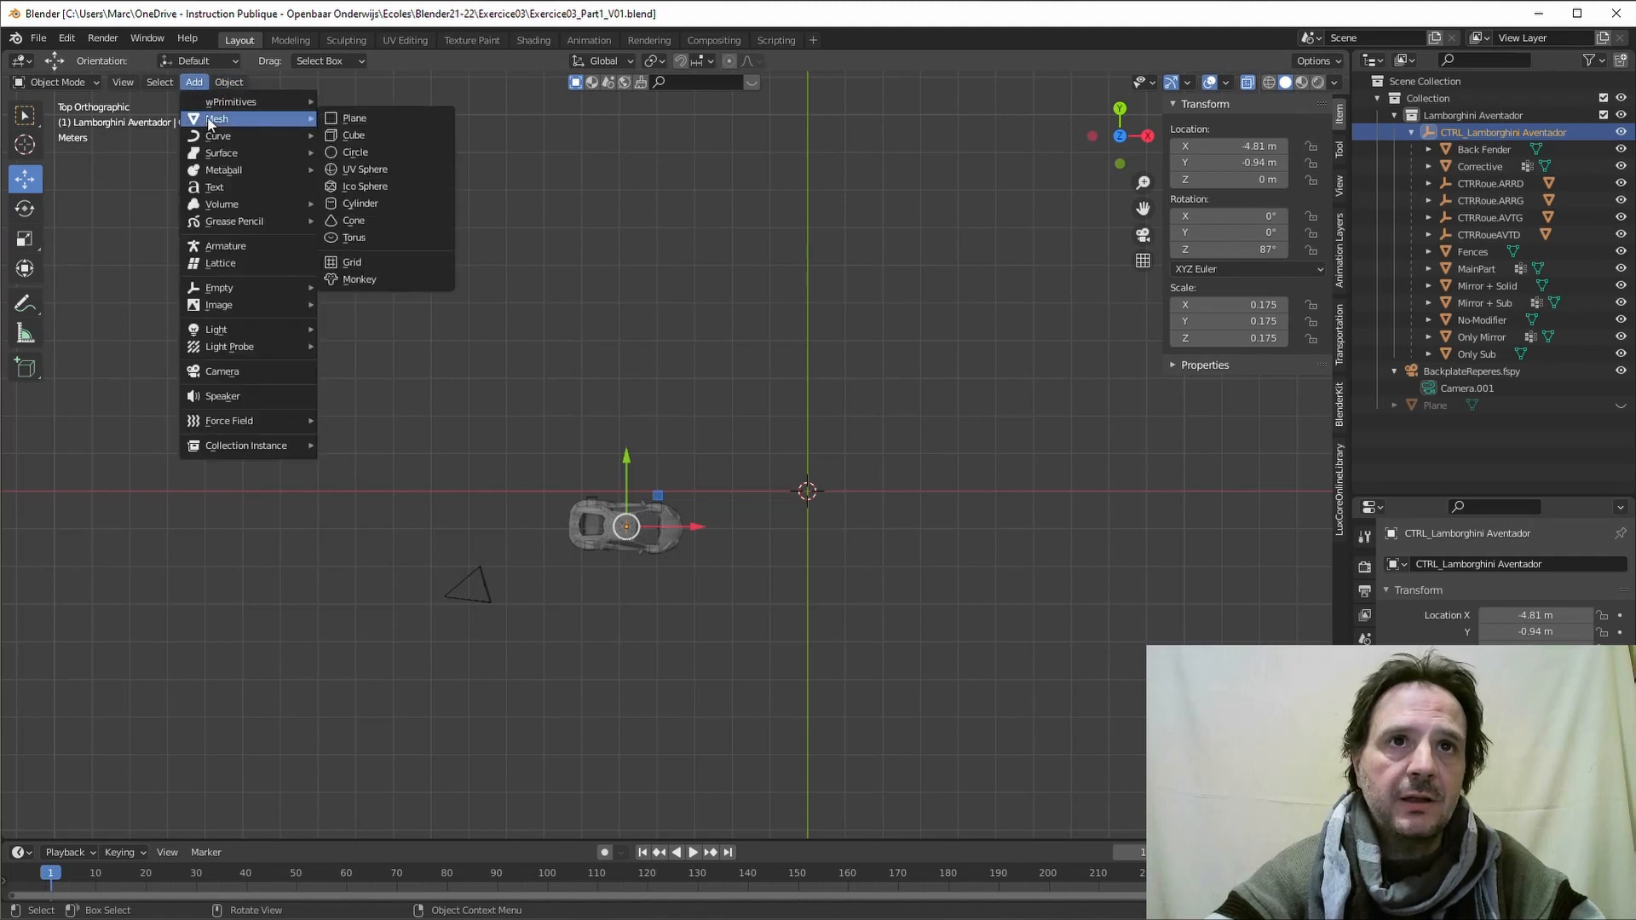
mouse_move(220, 137)
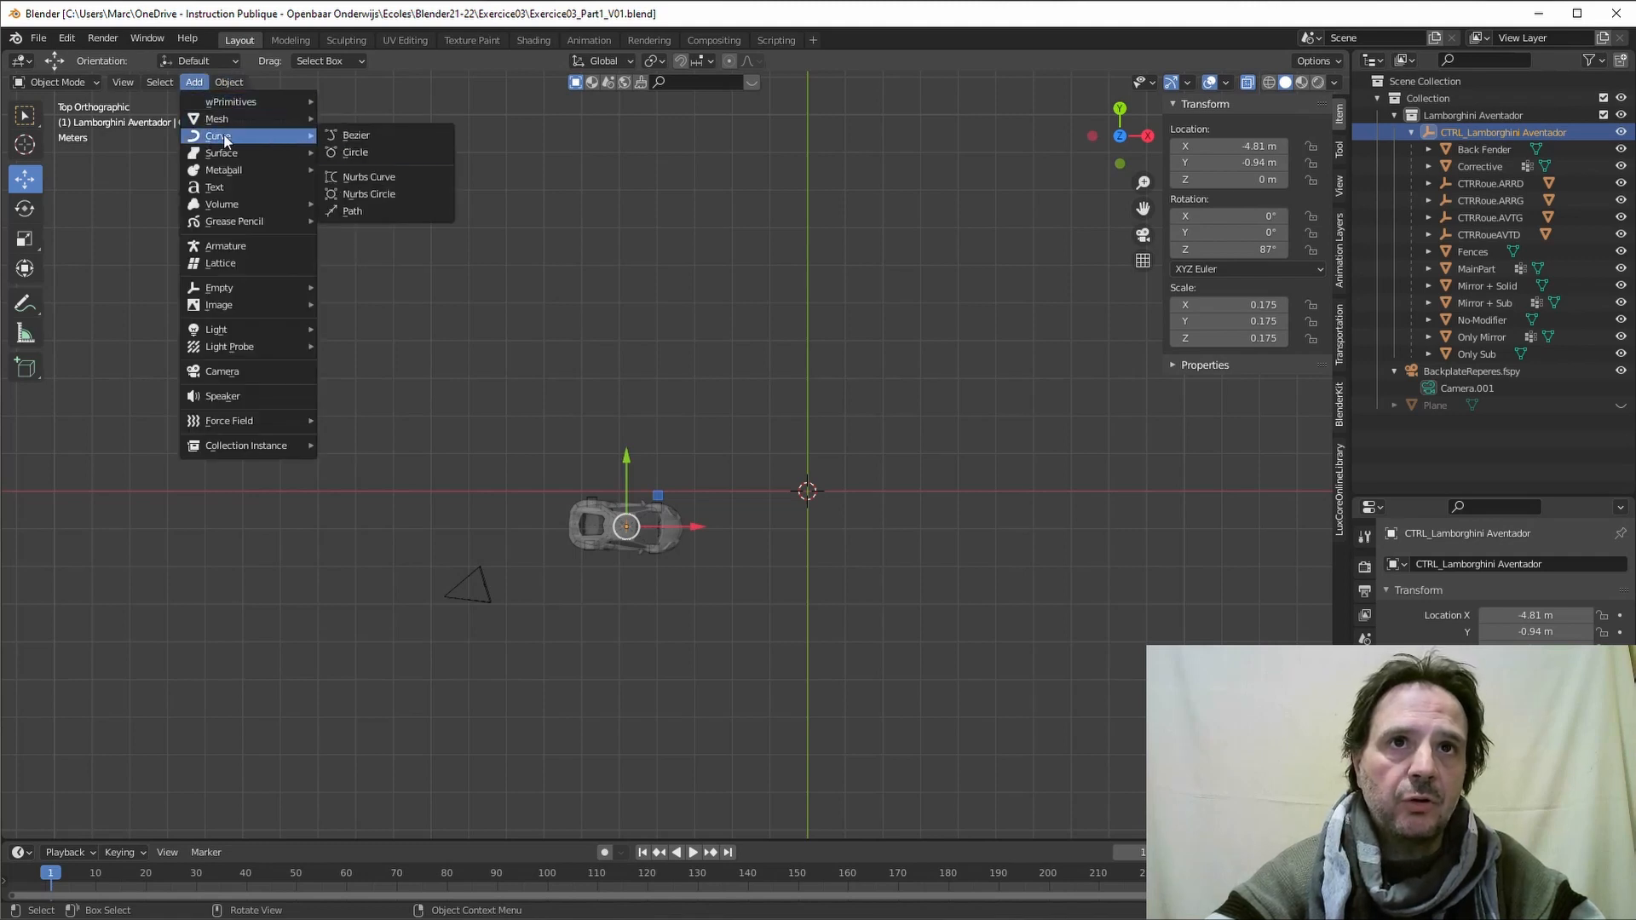
click(348, 212)
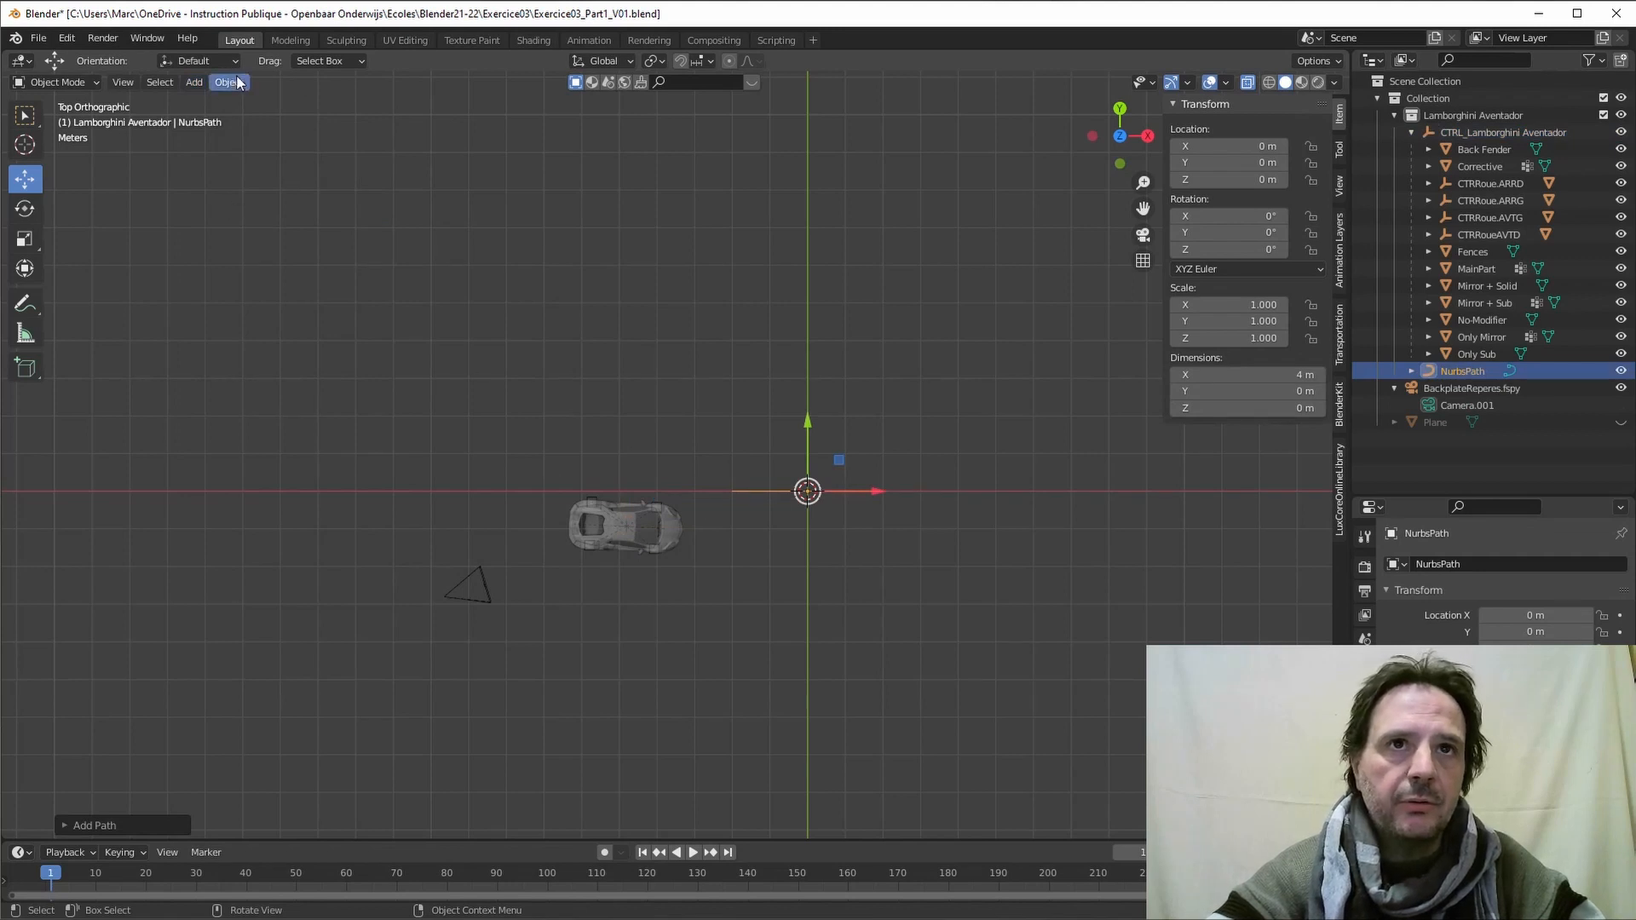
click(208, 82)
mouse_move(220, 137)
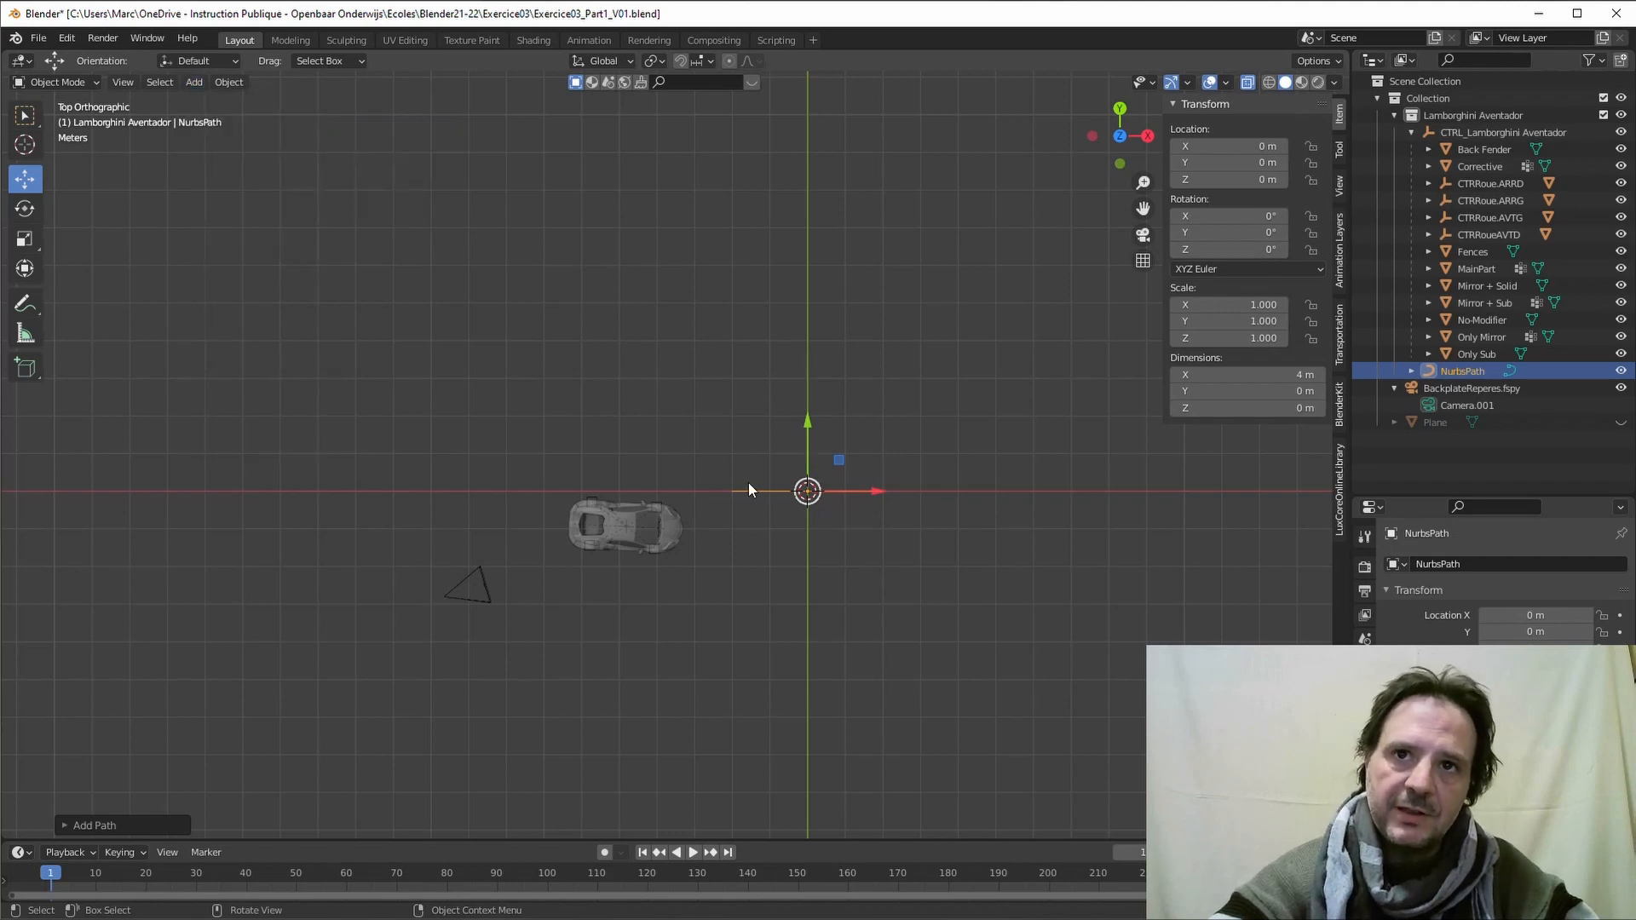
Step: Enter Edit Mode on the path and move its first control point onto the car's rear, at about X -5.97 m, Y -0.84 m
key(Tab)
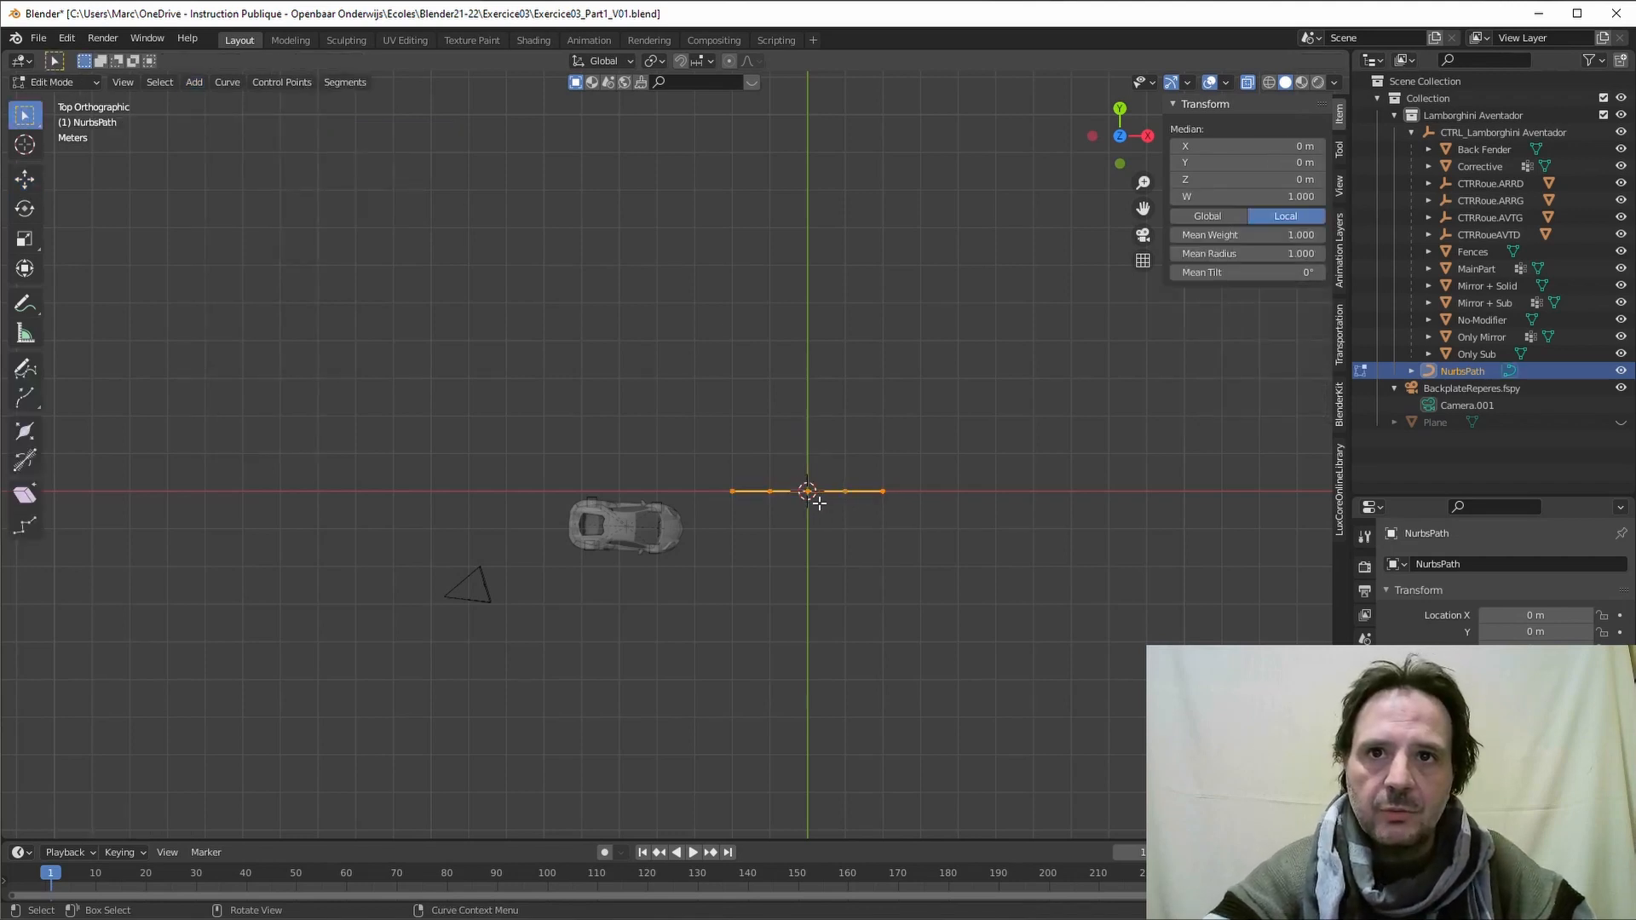
scroll(829, 504, up, 3)
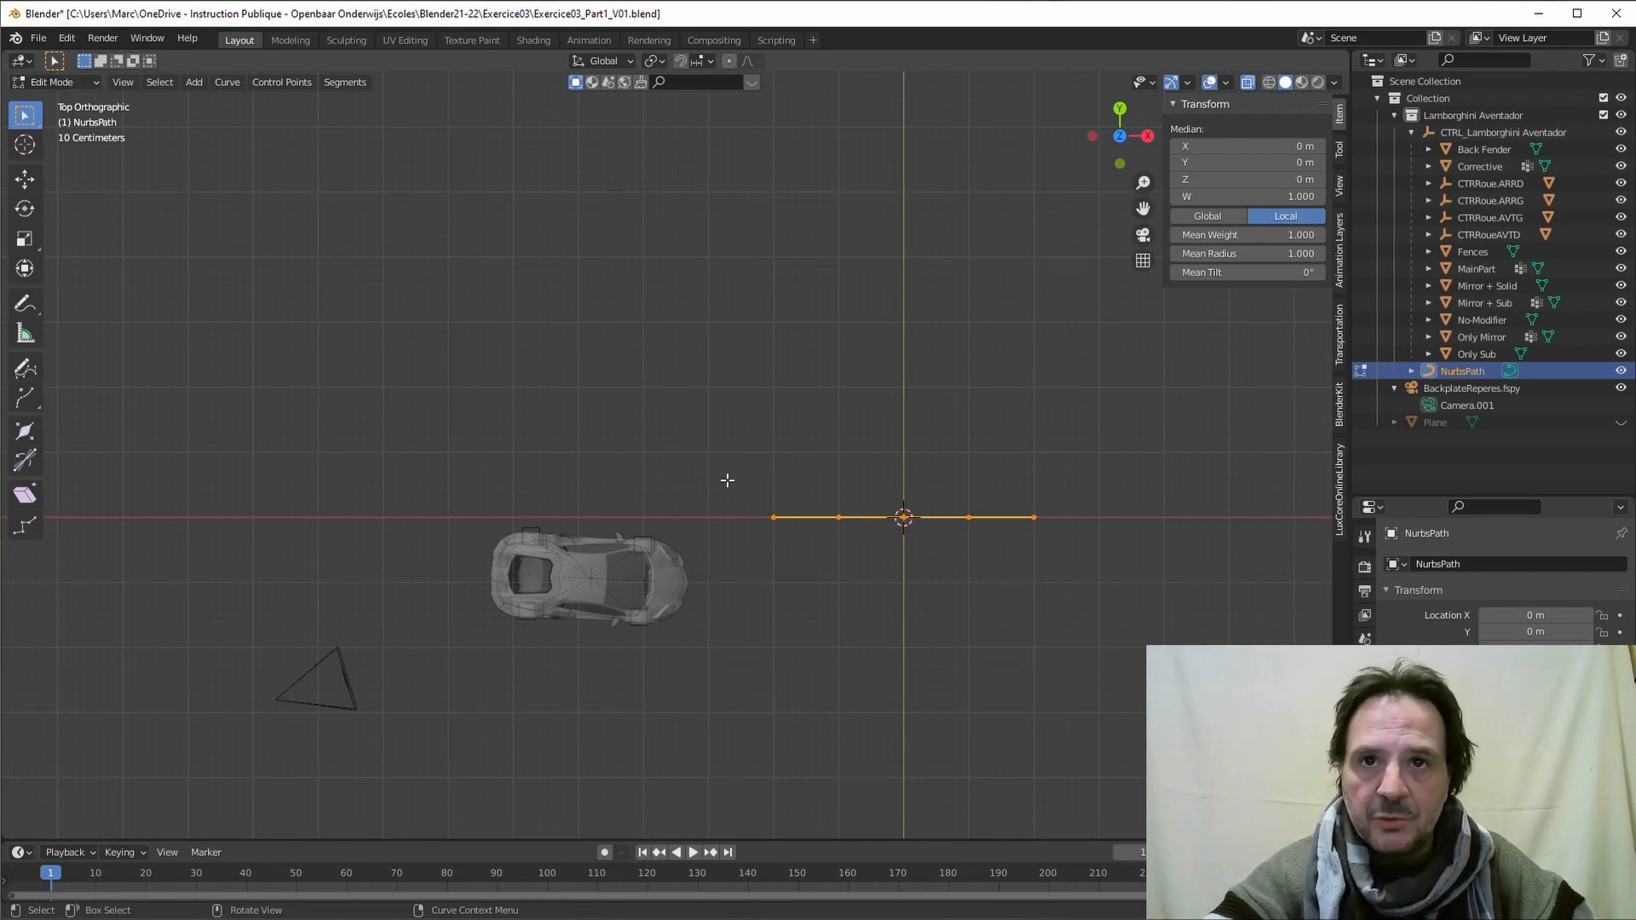
click(776, 517)
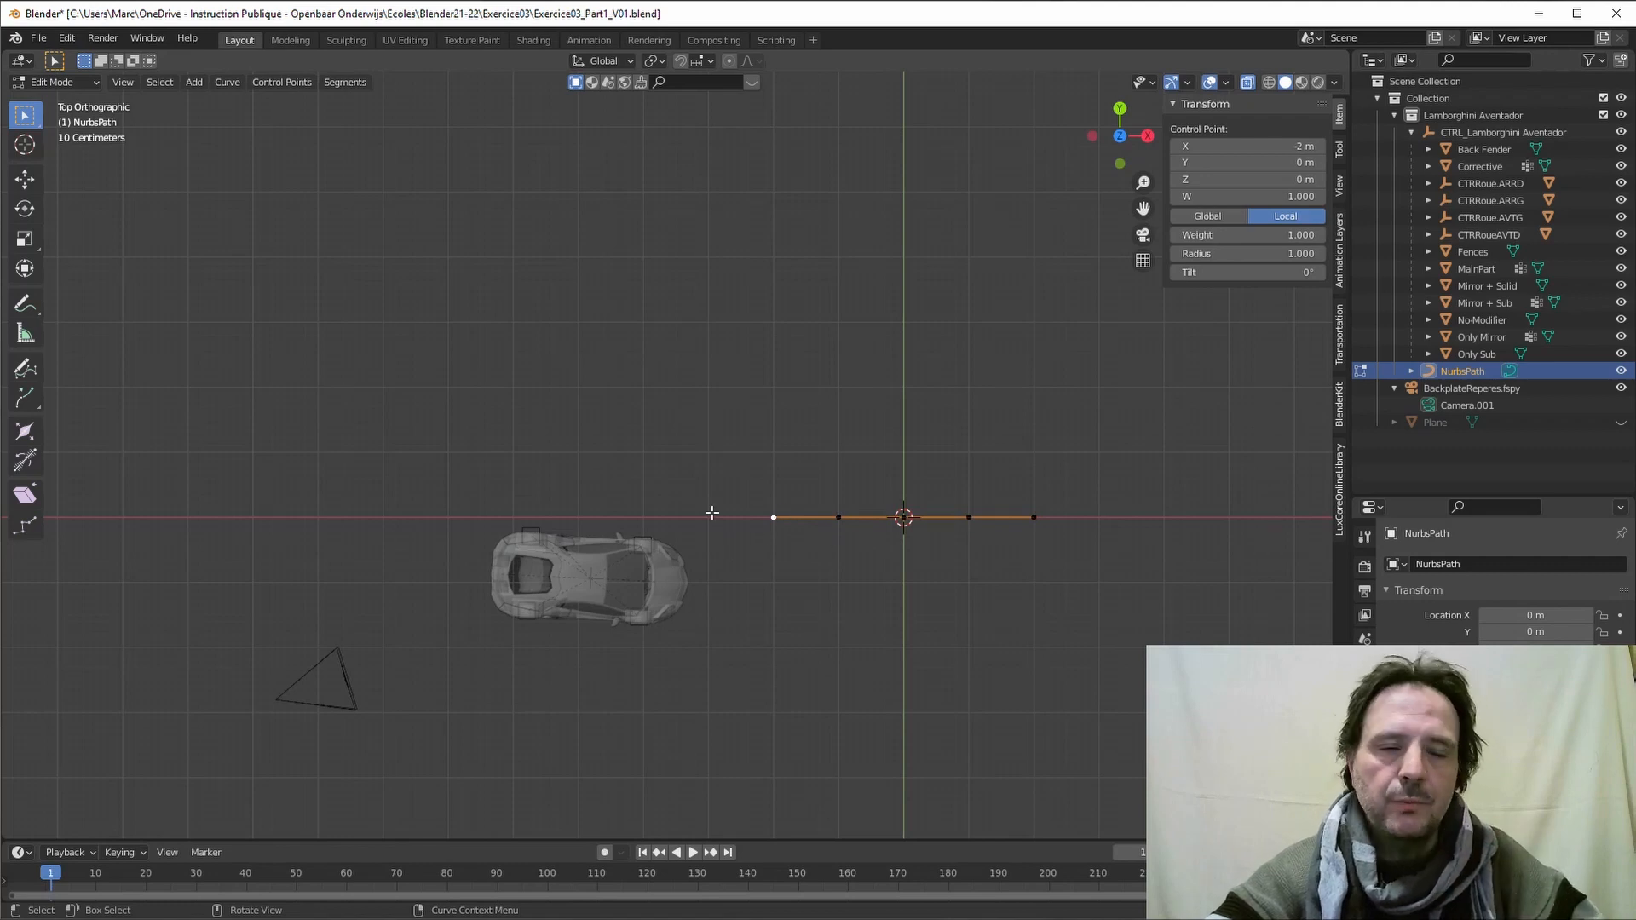
click(25, 178)
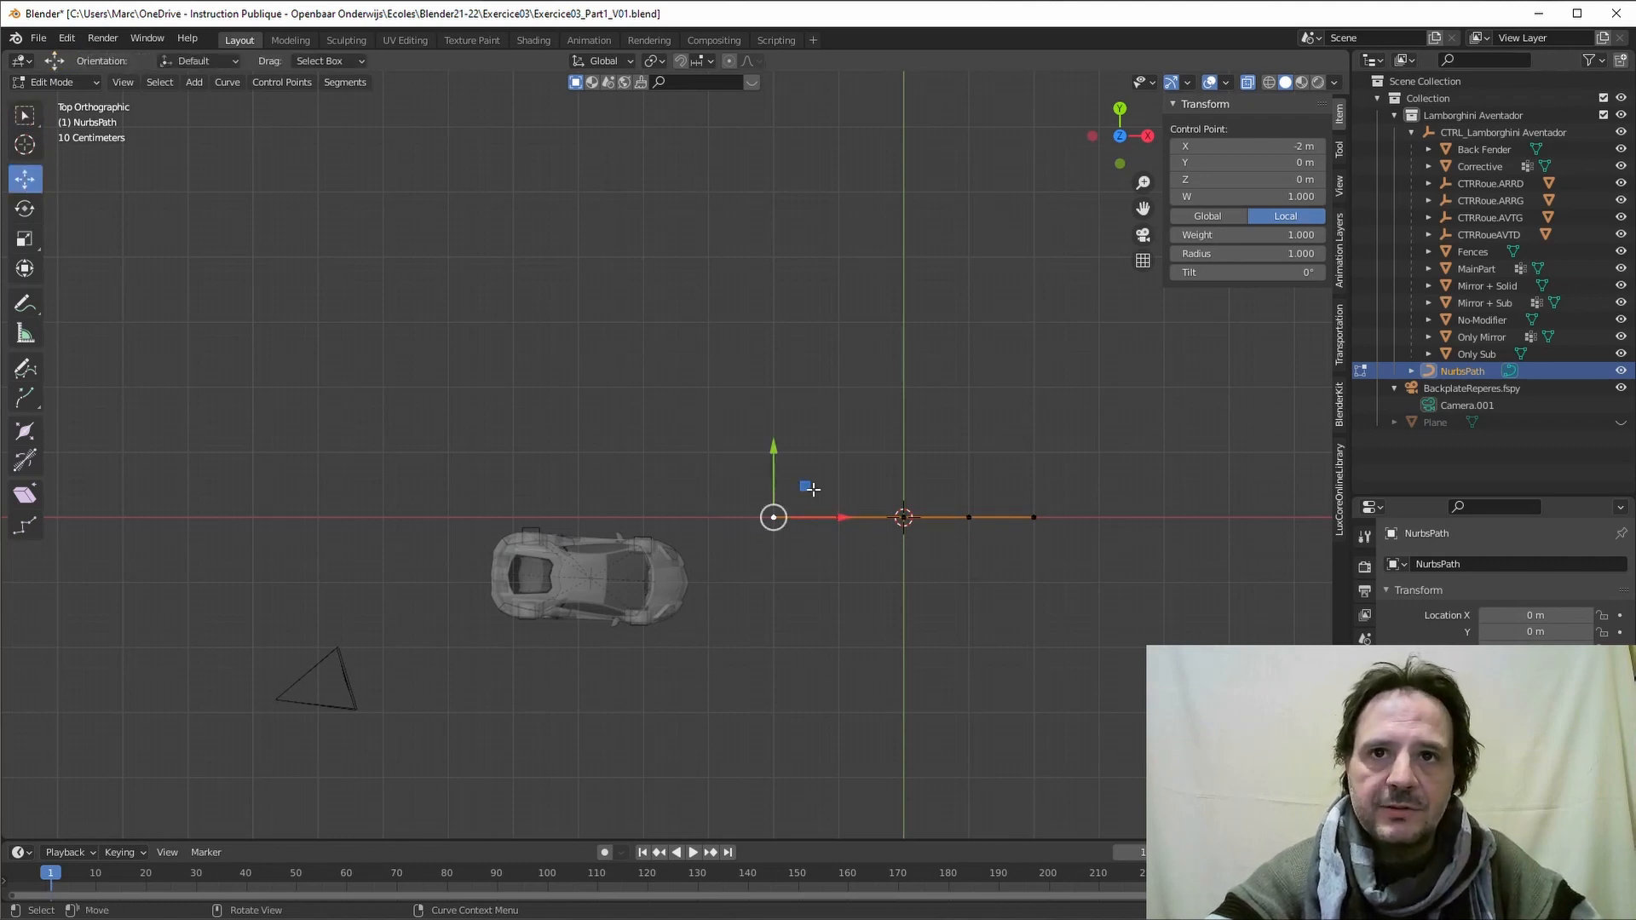
drag(807, 486, 551, 546)
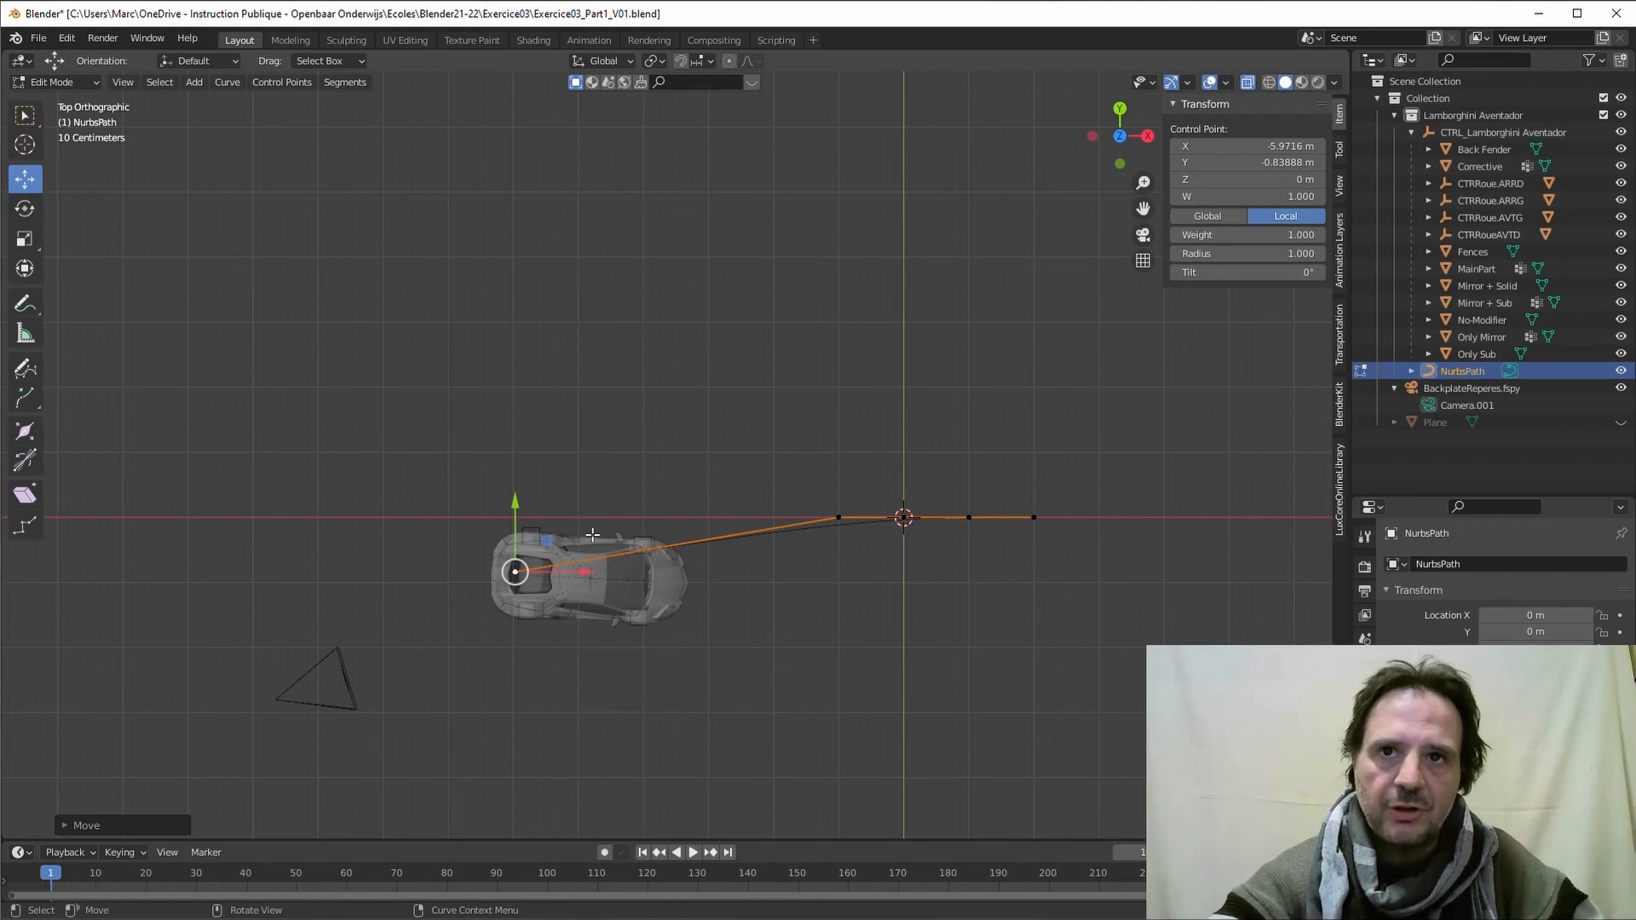
Step: Move the path's second control point to the car's front, at about X -3.01 m, Y -0.67 m
scroll(1068, 570, up, 1)
click(865, 531)
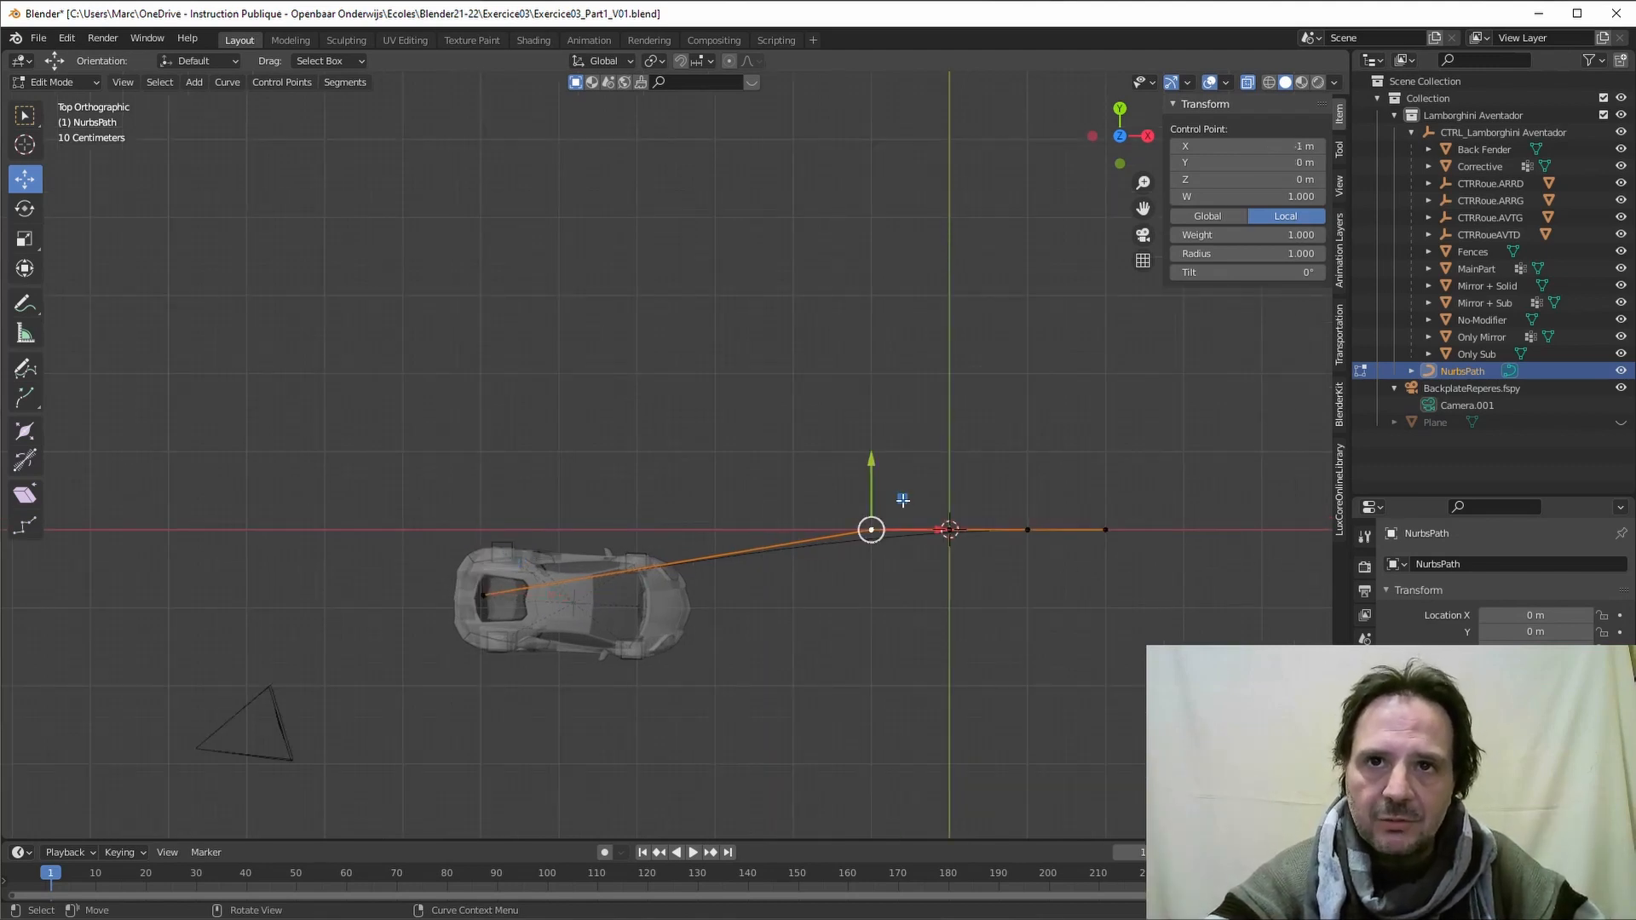
key(g)
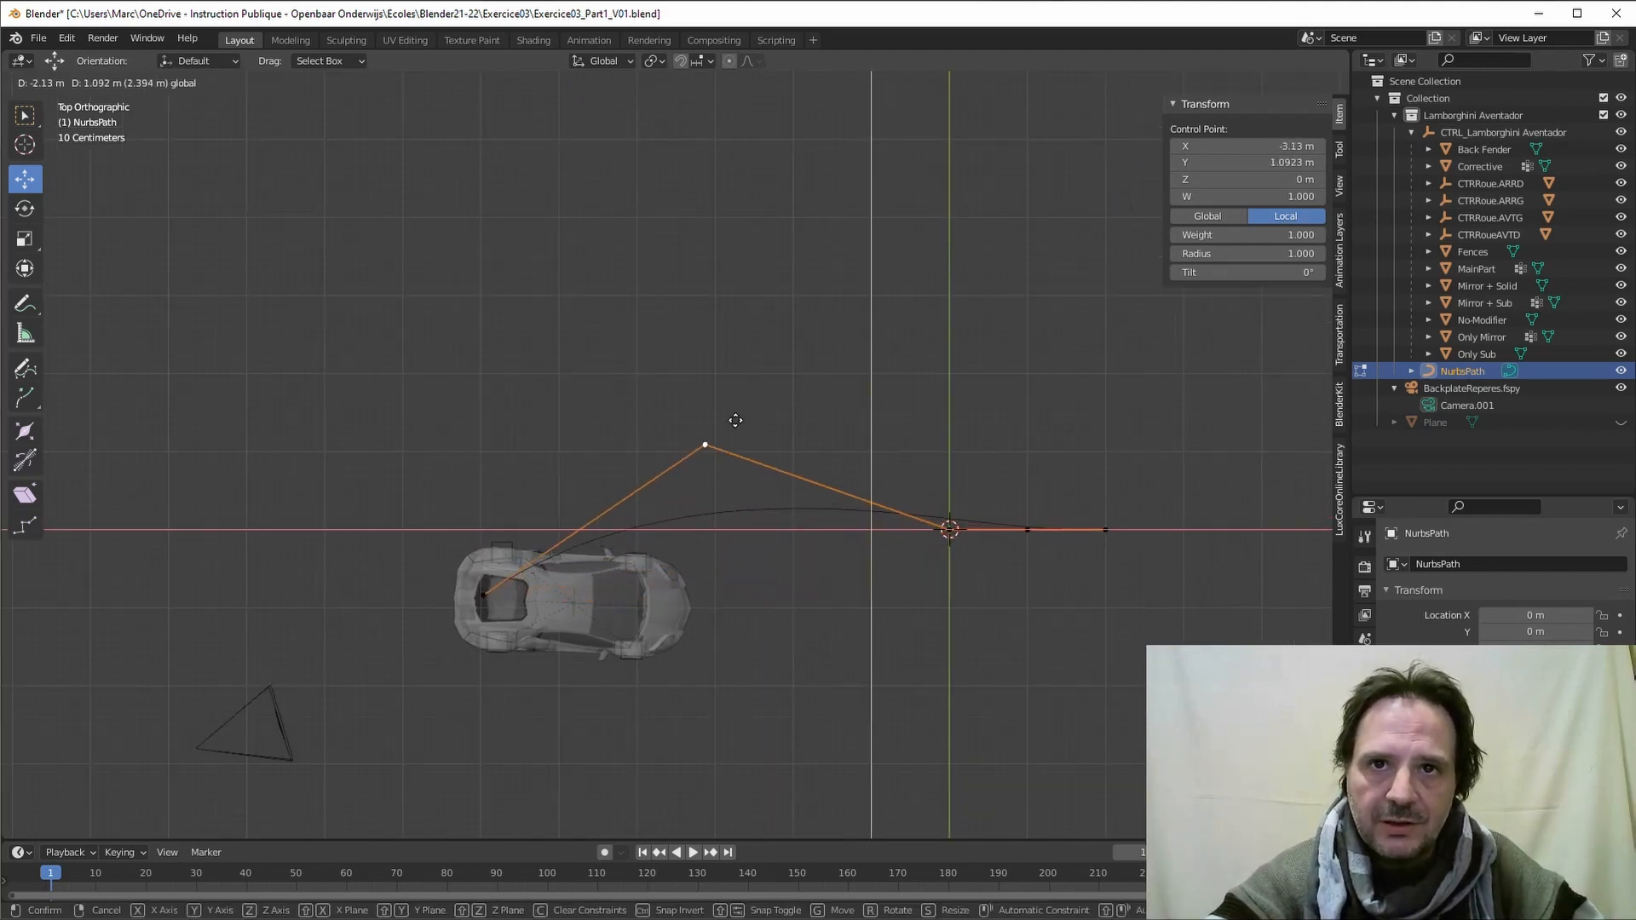
click(744, 558)
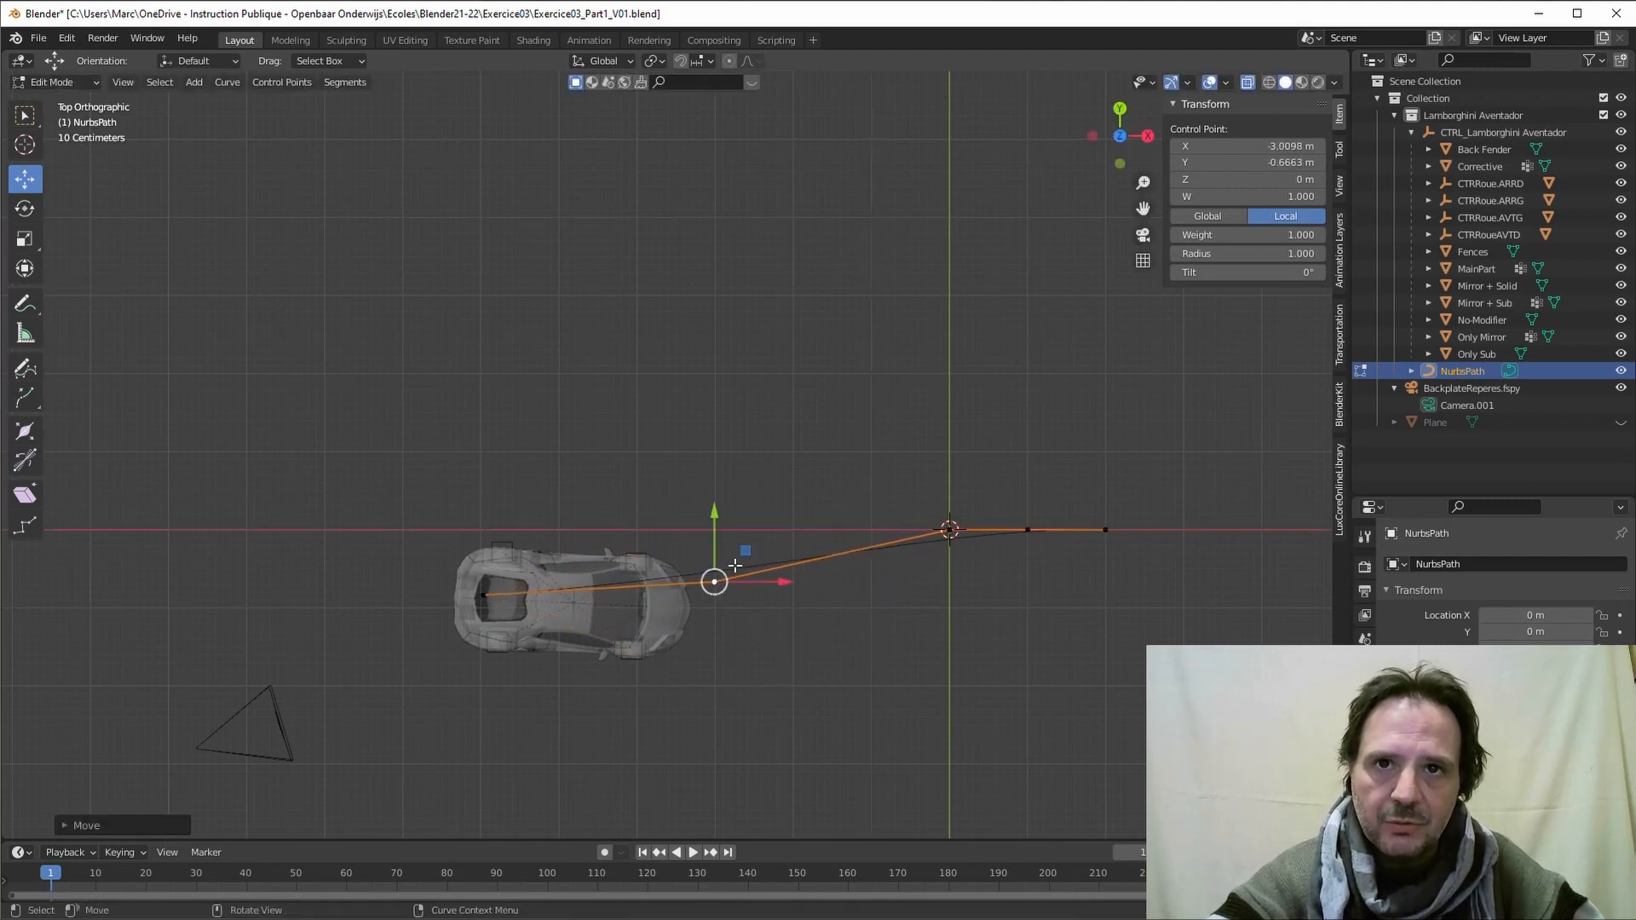
Step: Move the path's third and fourth control points to the negative Y side of the X axis to start a bend
click(947, 528)
key(g)
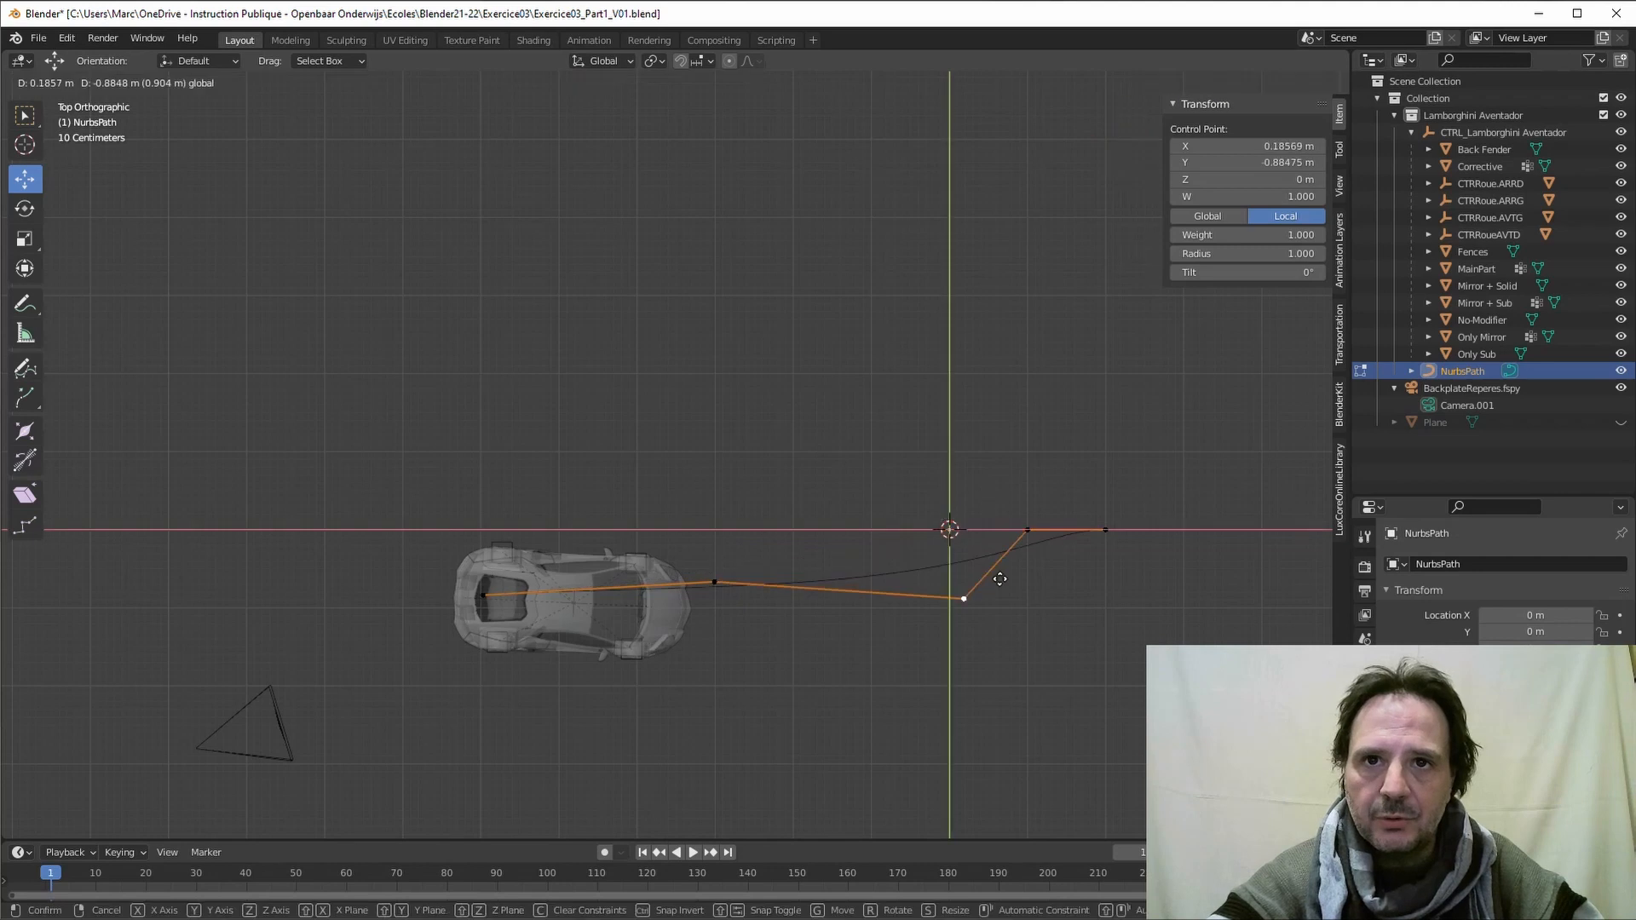
click(958, 633)
click(1026, 529)
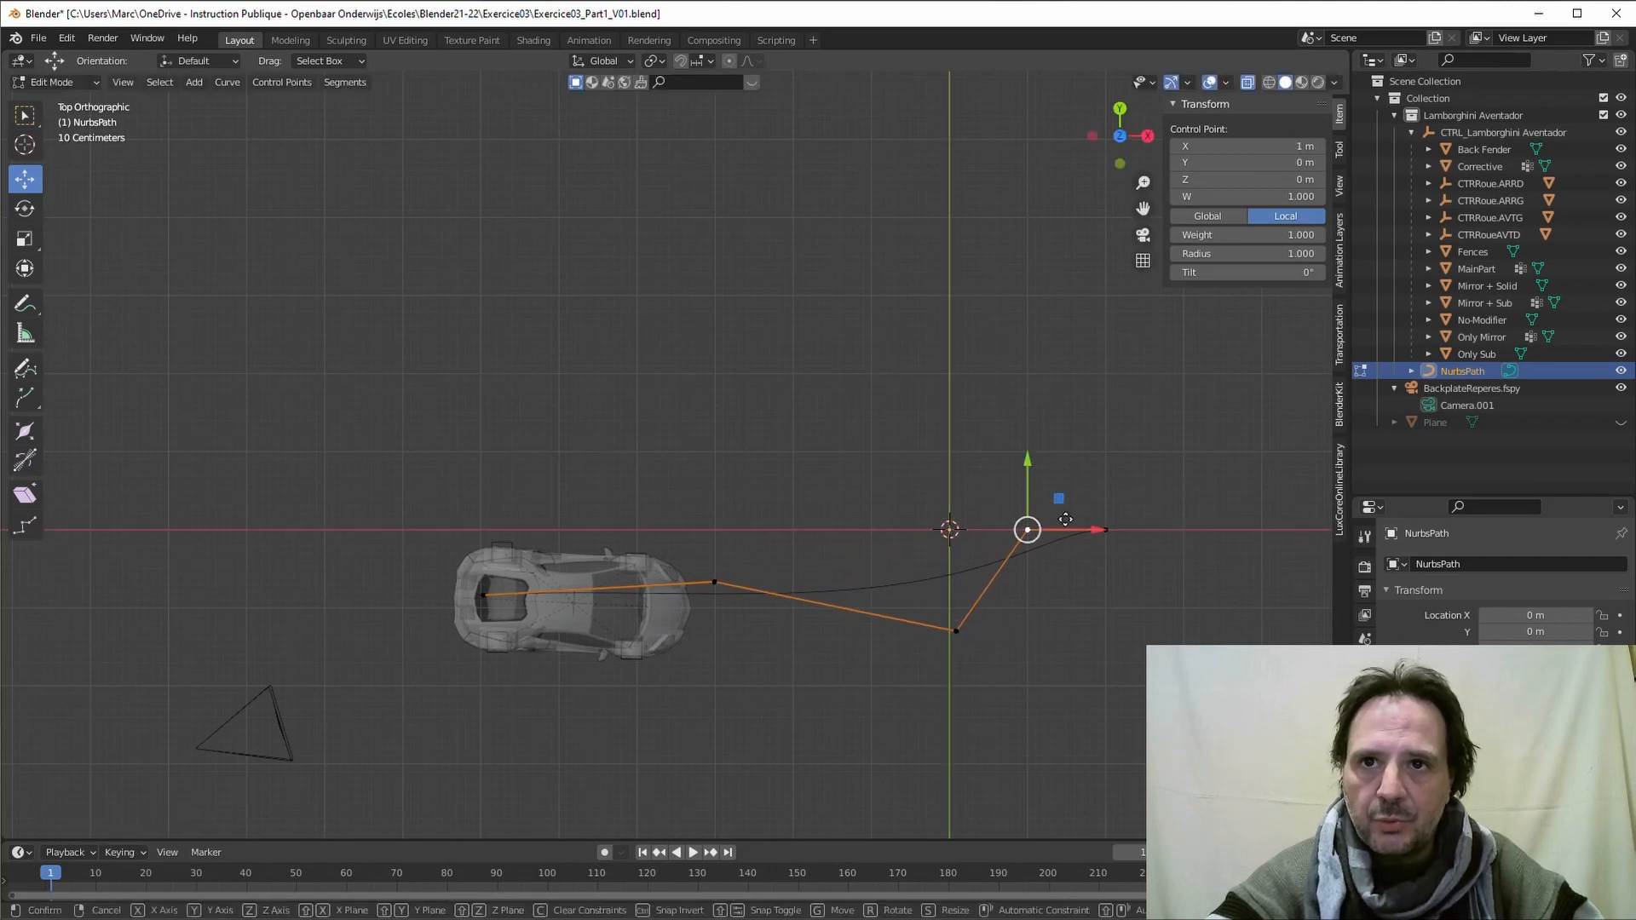
key(g)
click(1020, 741)
Step: Move the path's end control point beyond the fourth point, to about Y -5.70 m, so the path turns away from the car
click(1105, 529)
scroll(1111, 513, down, 3)
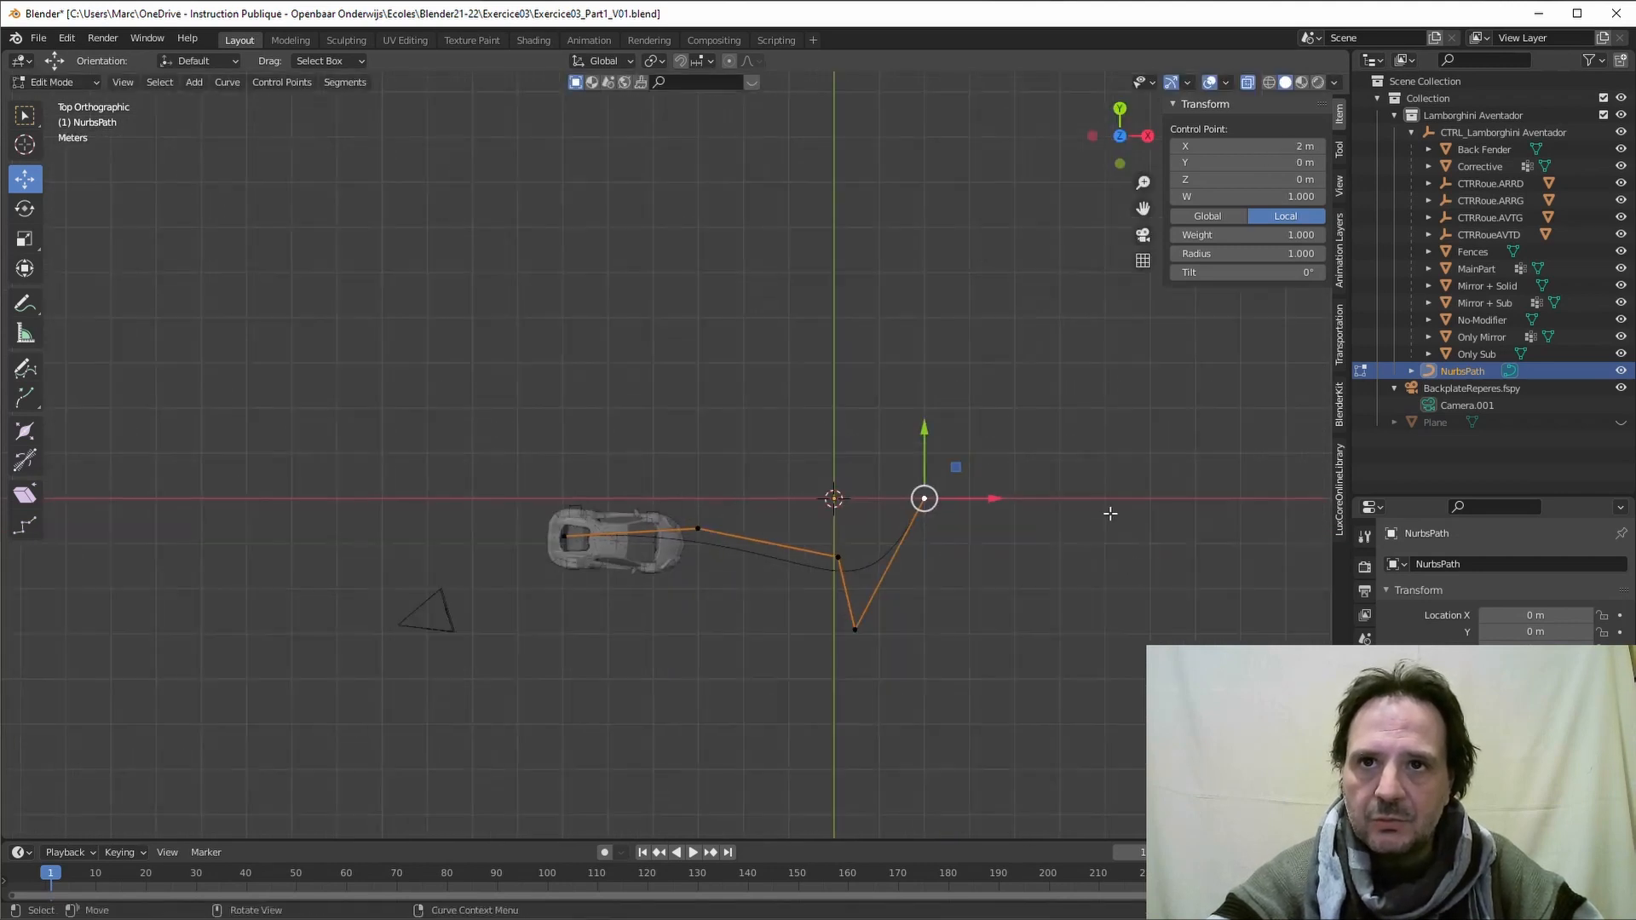
drag(969, 470, 959, 597)
click(930, 494)
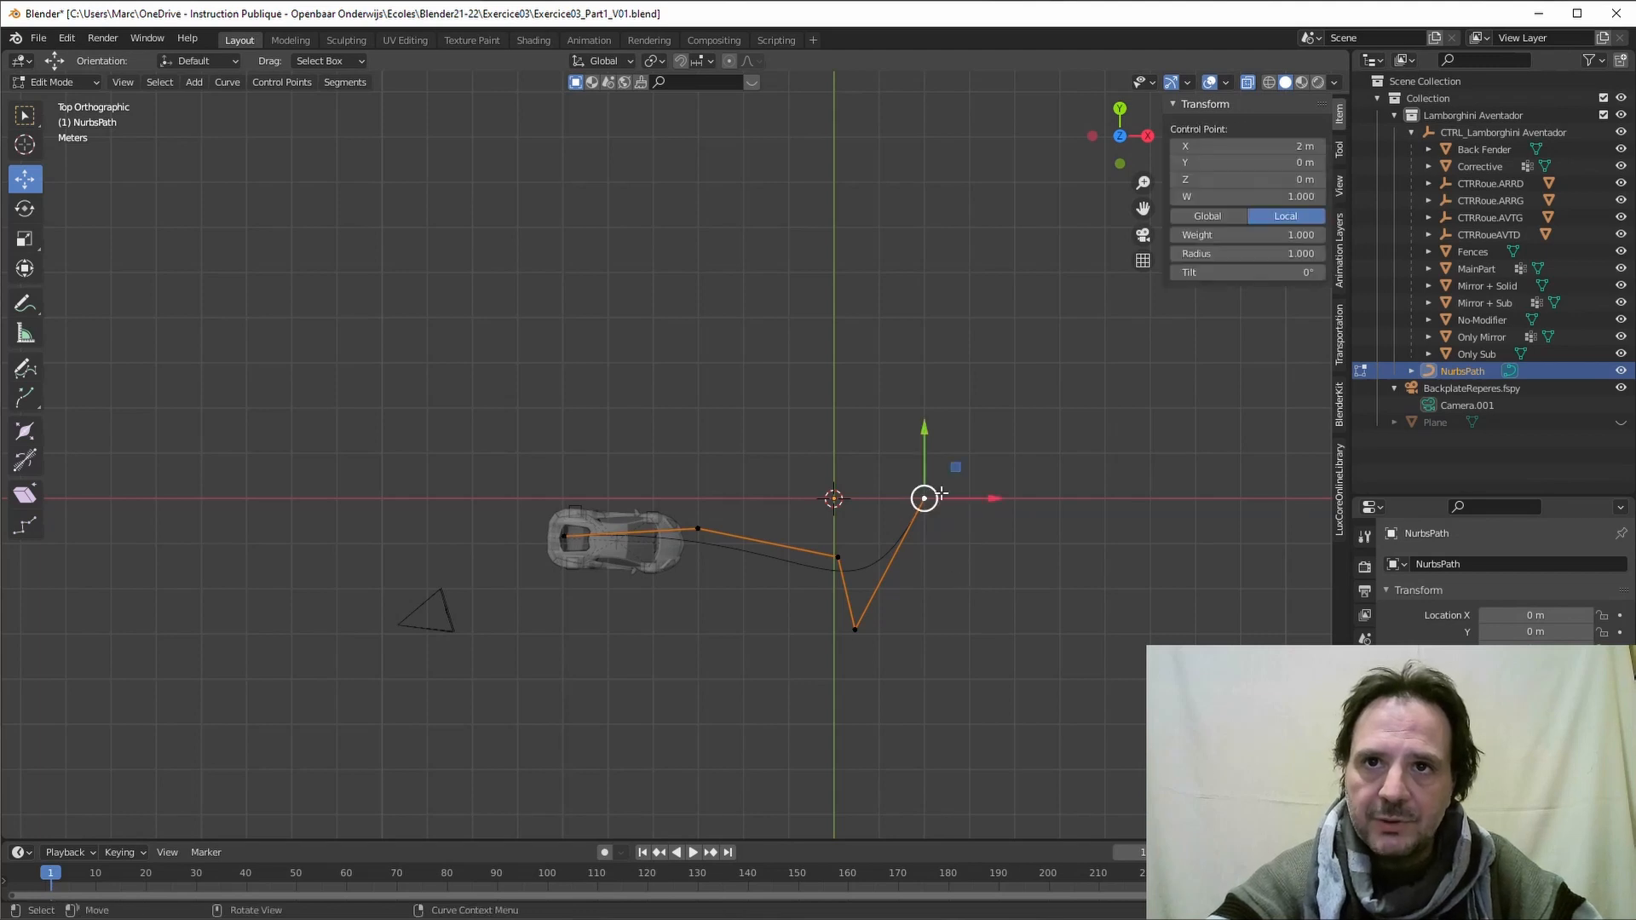
drag(958, 477, 886, 730)
Step: Reposition the third and fourth control points to round the bend, and shift the end point to about X 0.49 m
click(844, 560)
drag(870, 528, 850, 507)
click(855, 630)
drag(886, 599, 895, 575)
click(854, 756)
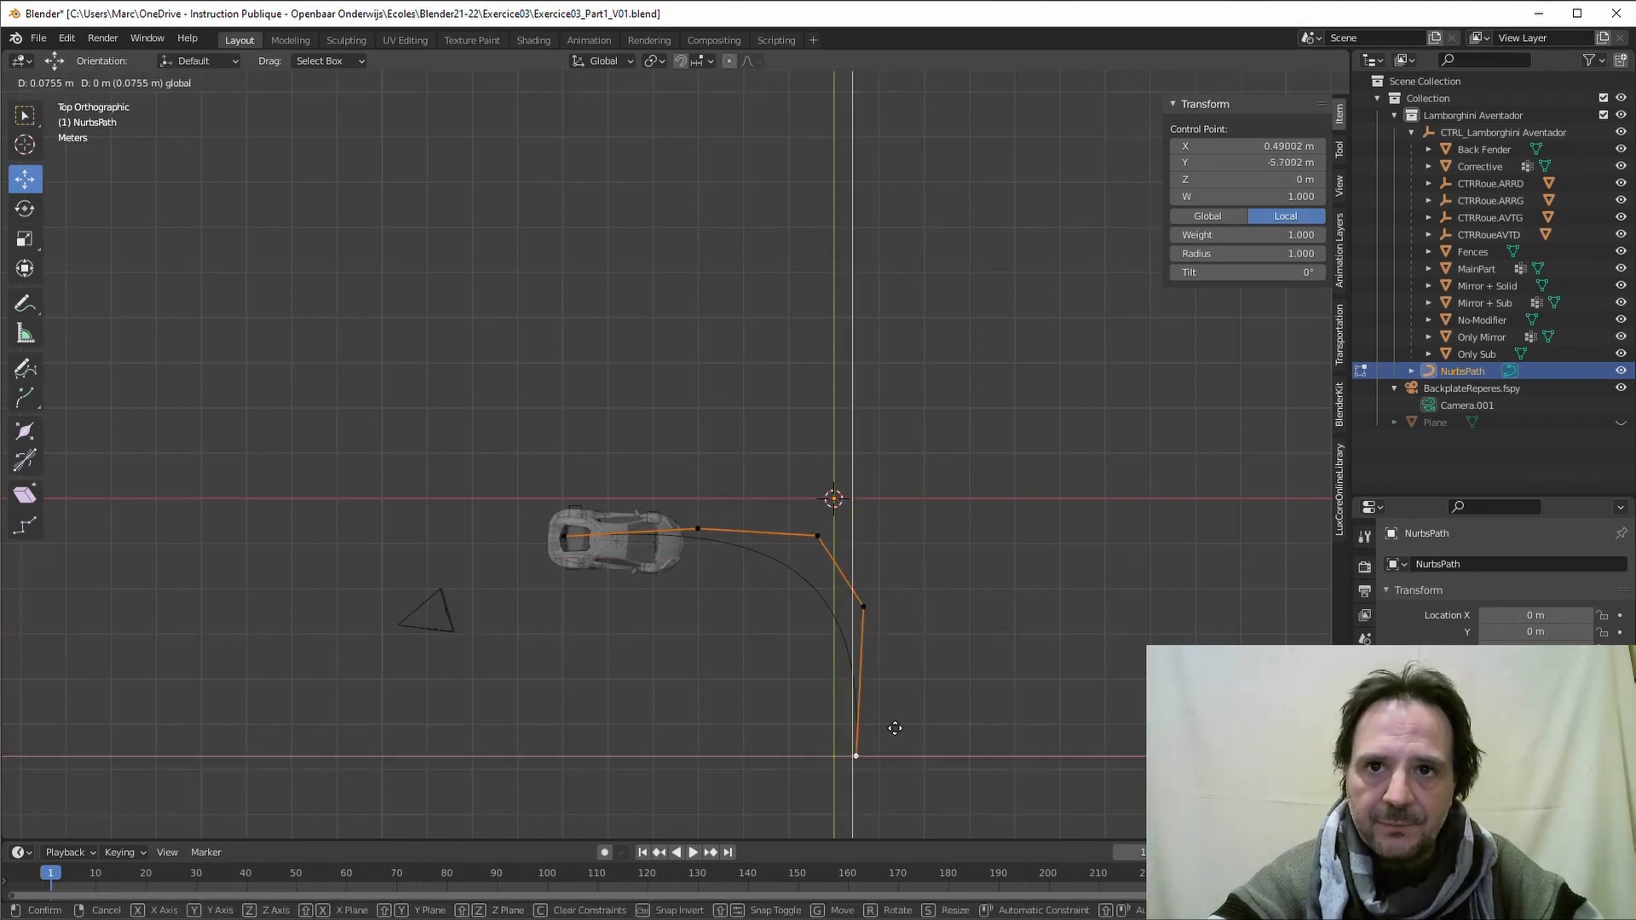
Step: Move the second control point to about Y -0.80 m and shift the first control point forward along the X axis
scroll(669, 590, up, 2)
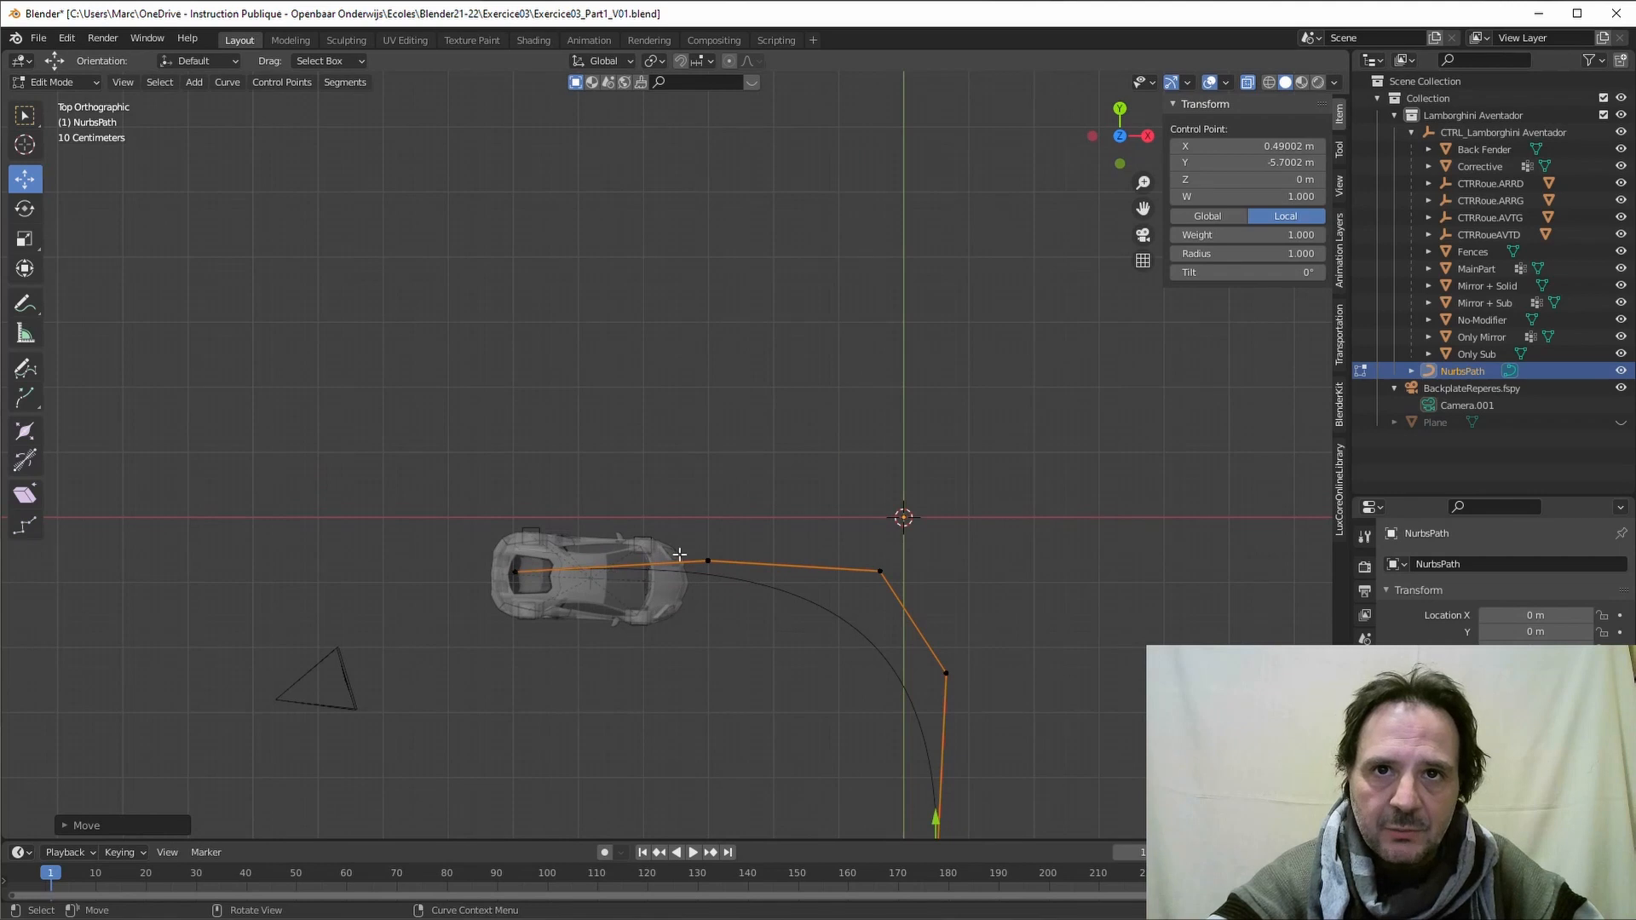
click(708, 560)
drag(718, 546, 718, 556)
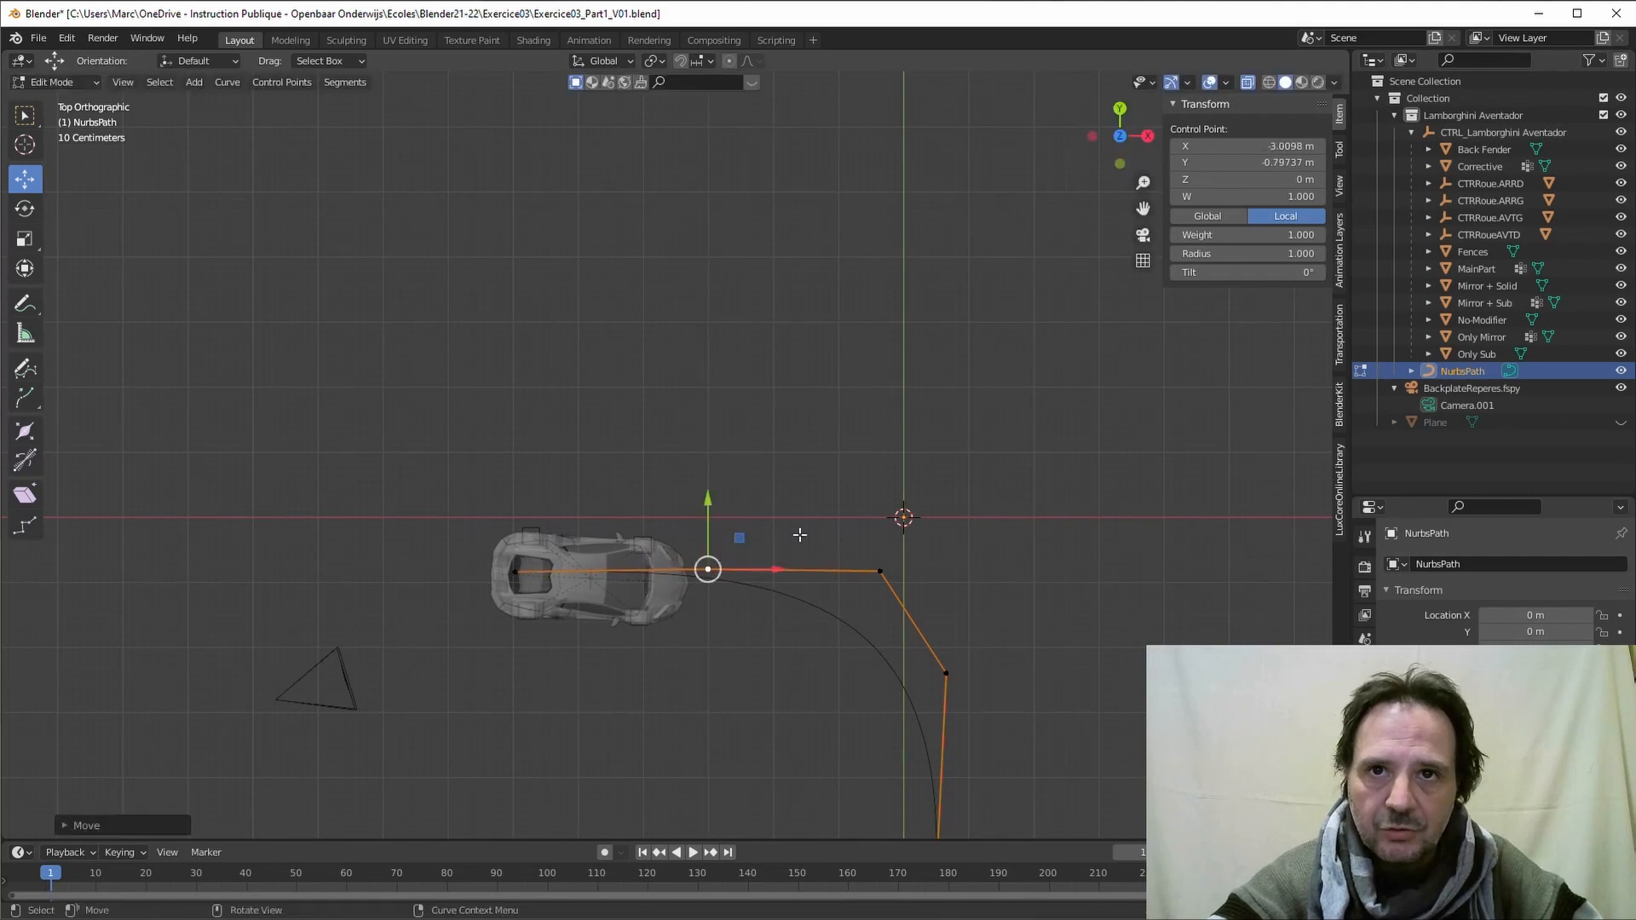
click(516, 572)
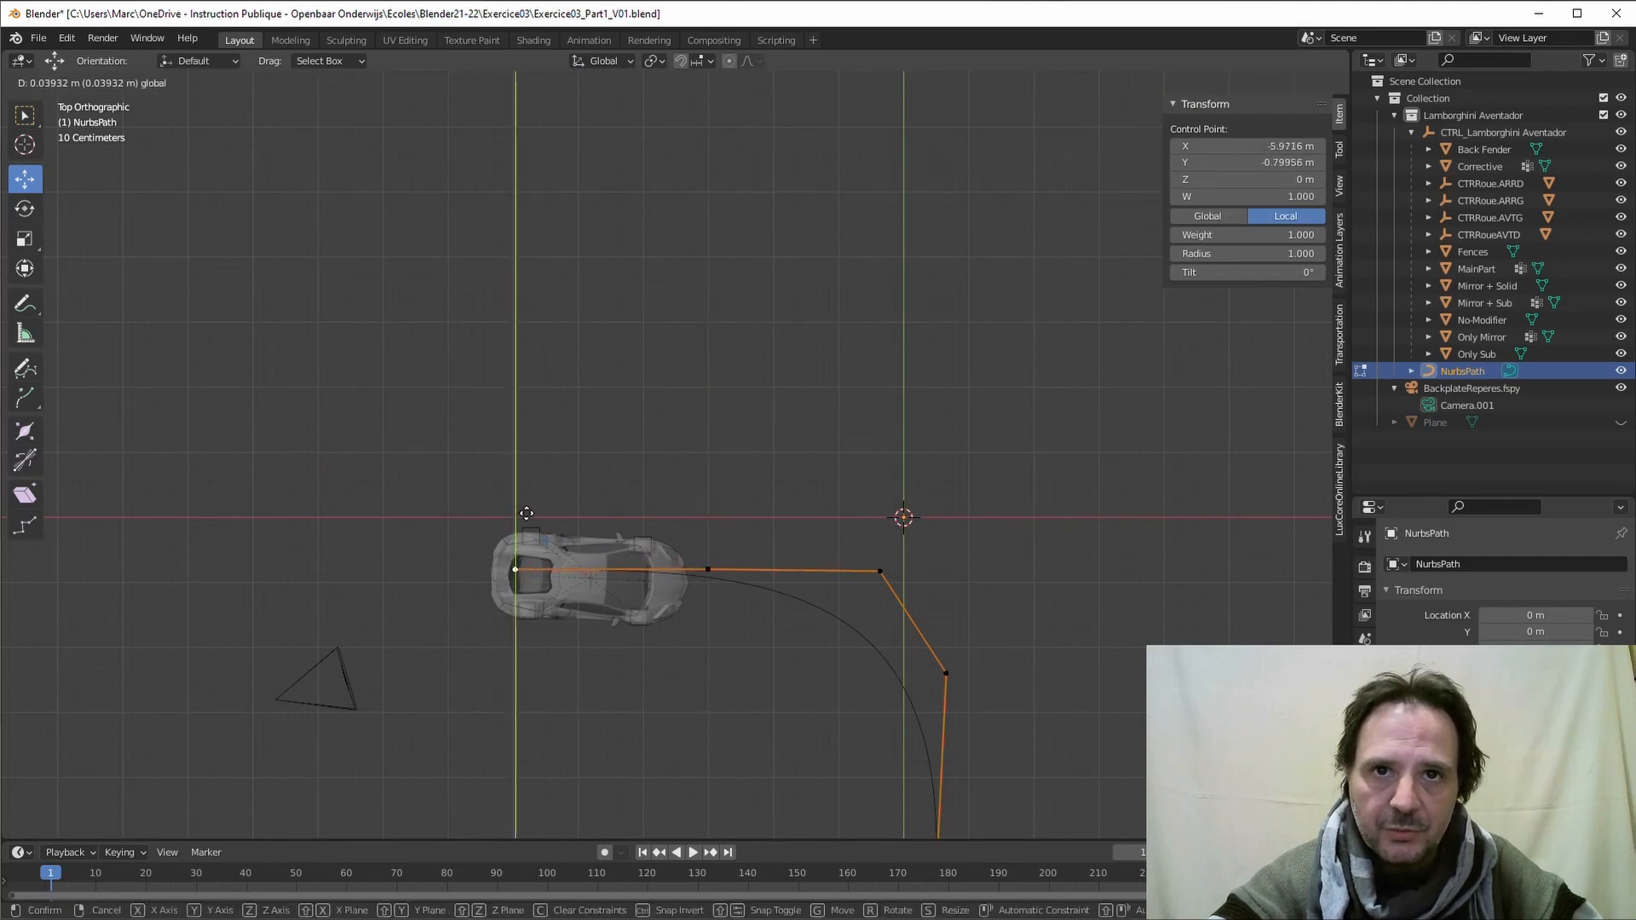
key(g)
key(x)
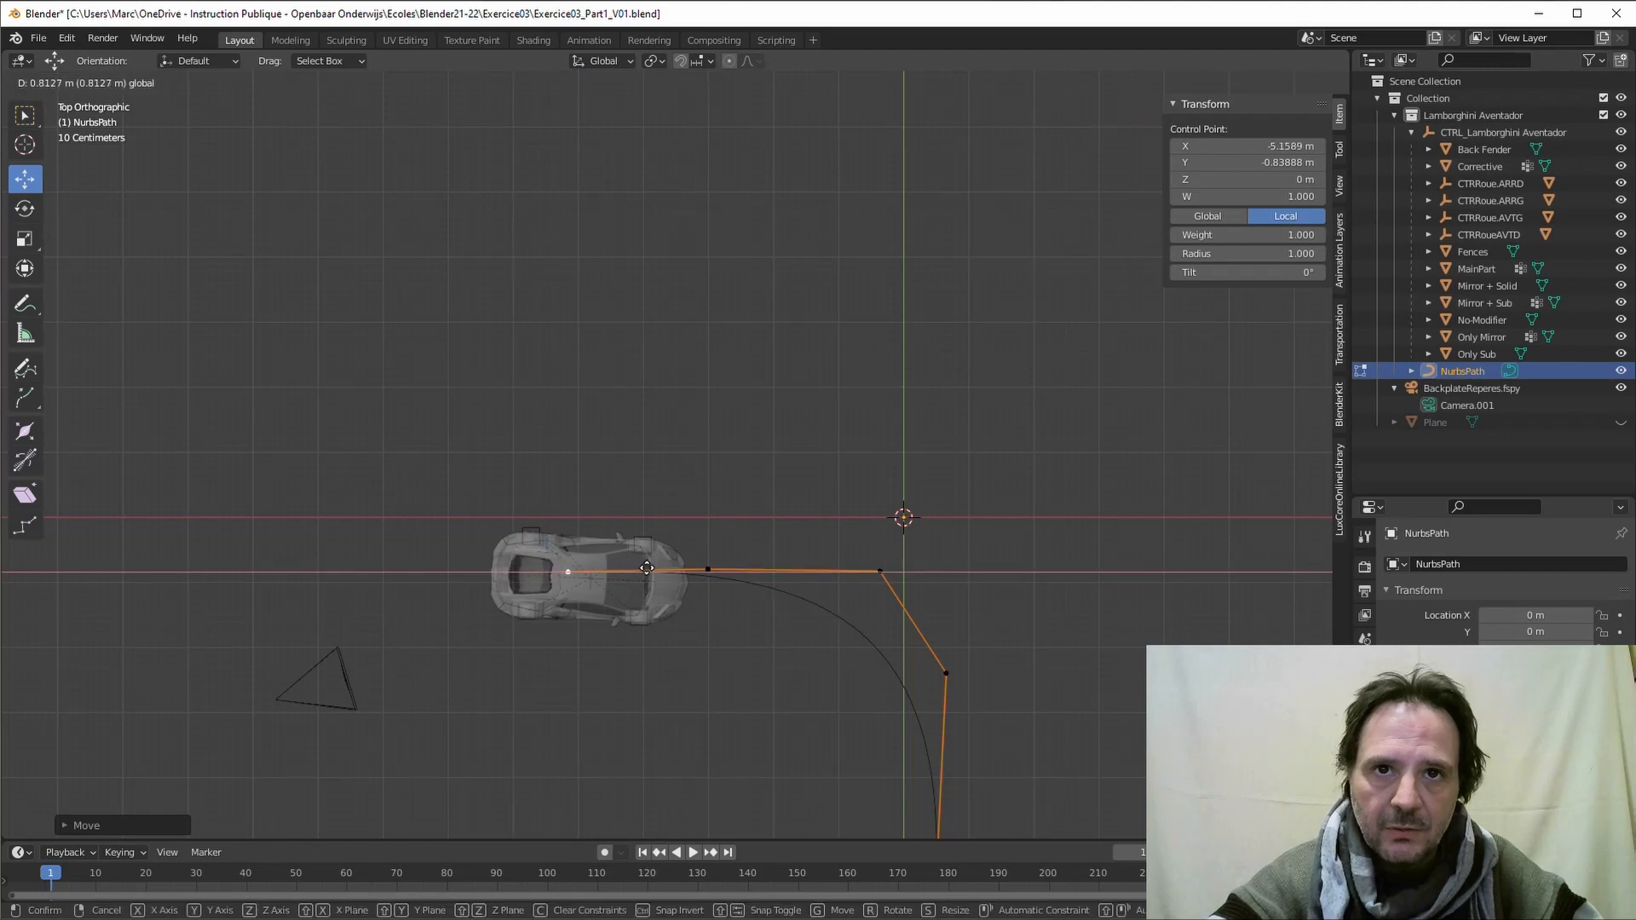
click(661, 567)
Step: Move the third control point along X to about -0.12 m and the end point to about X 0.60 m
click(708, 569)
click(881, 571)
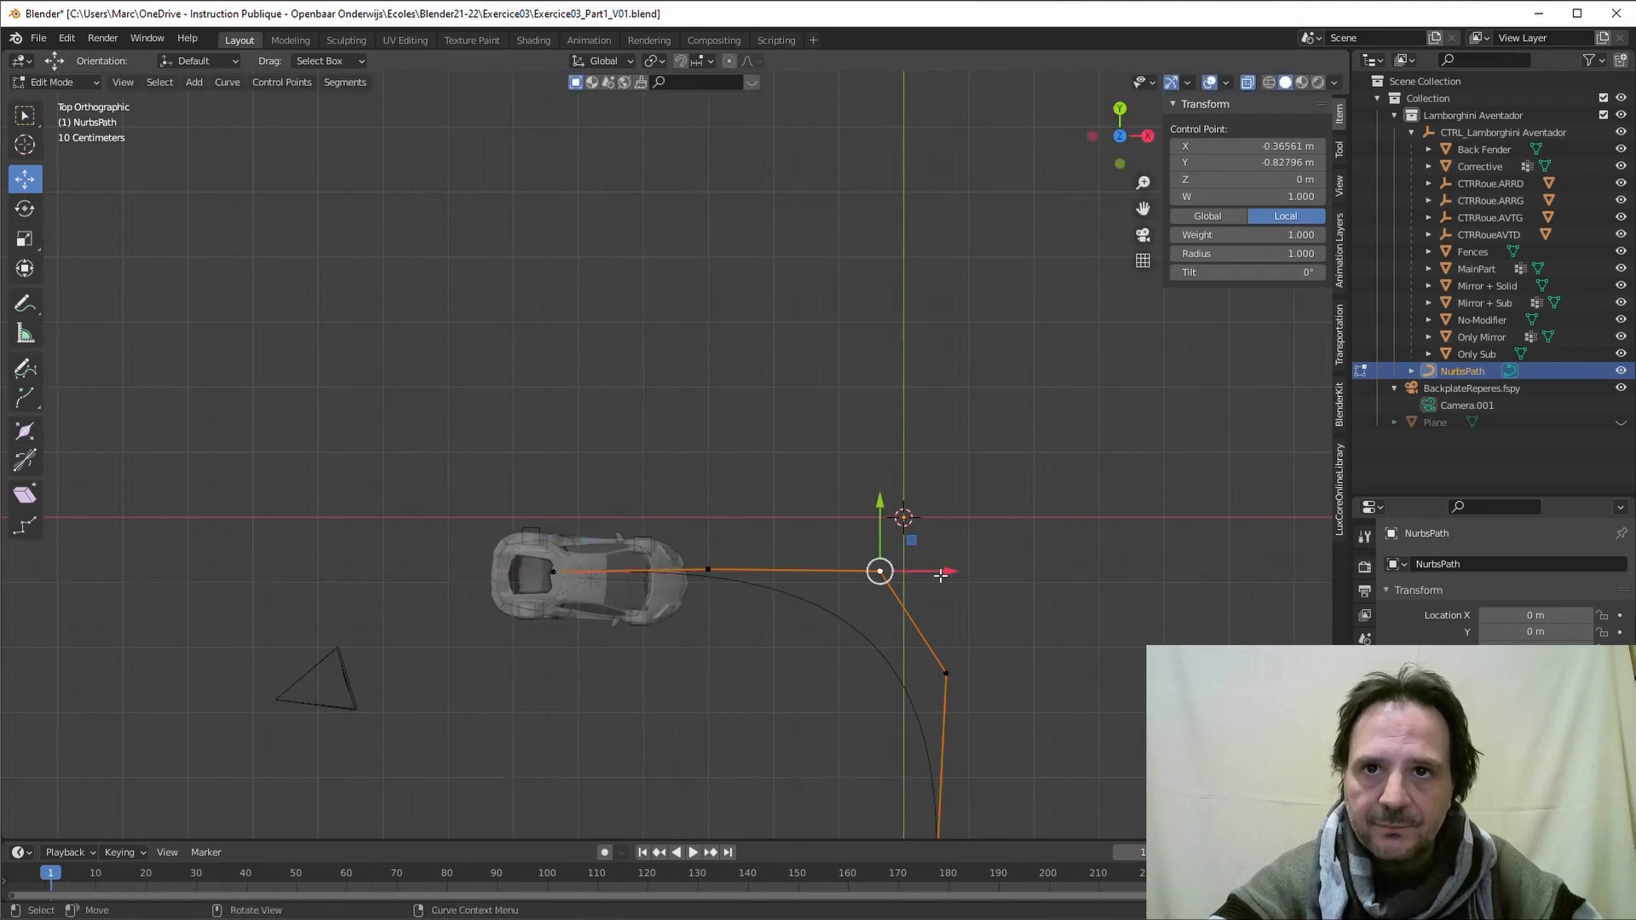
key(g)
key(x)
click(961, 573)
scroll(931, 716, down, 3)
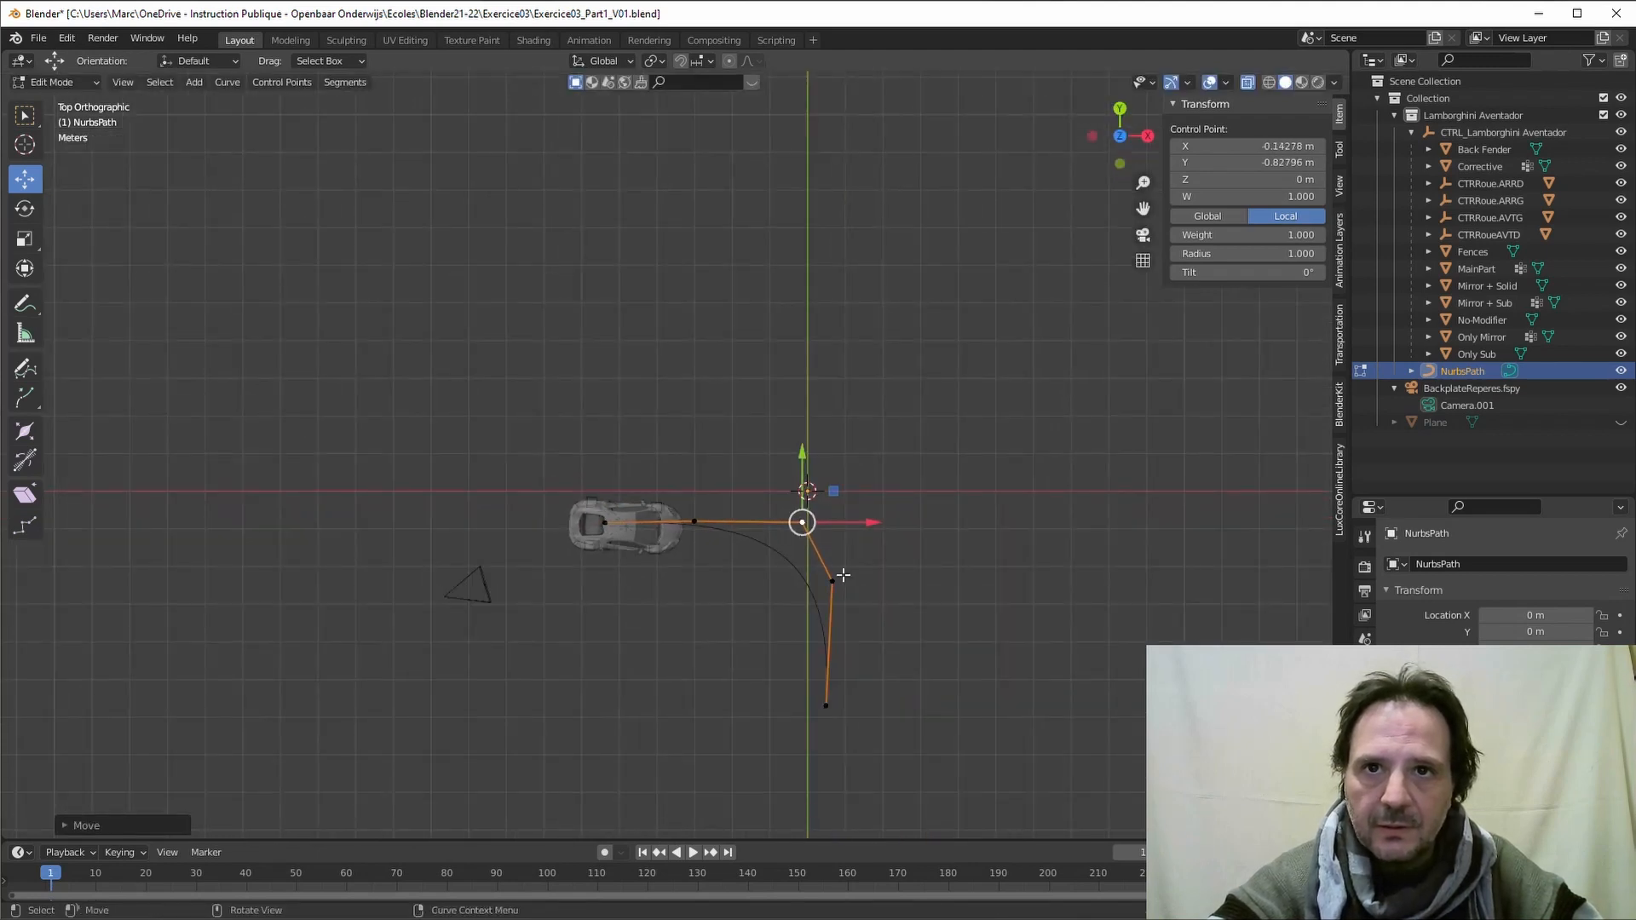
drag(861, 523, 863, 524)
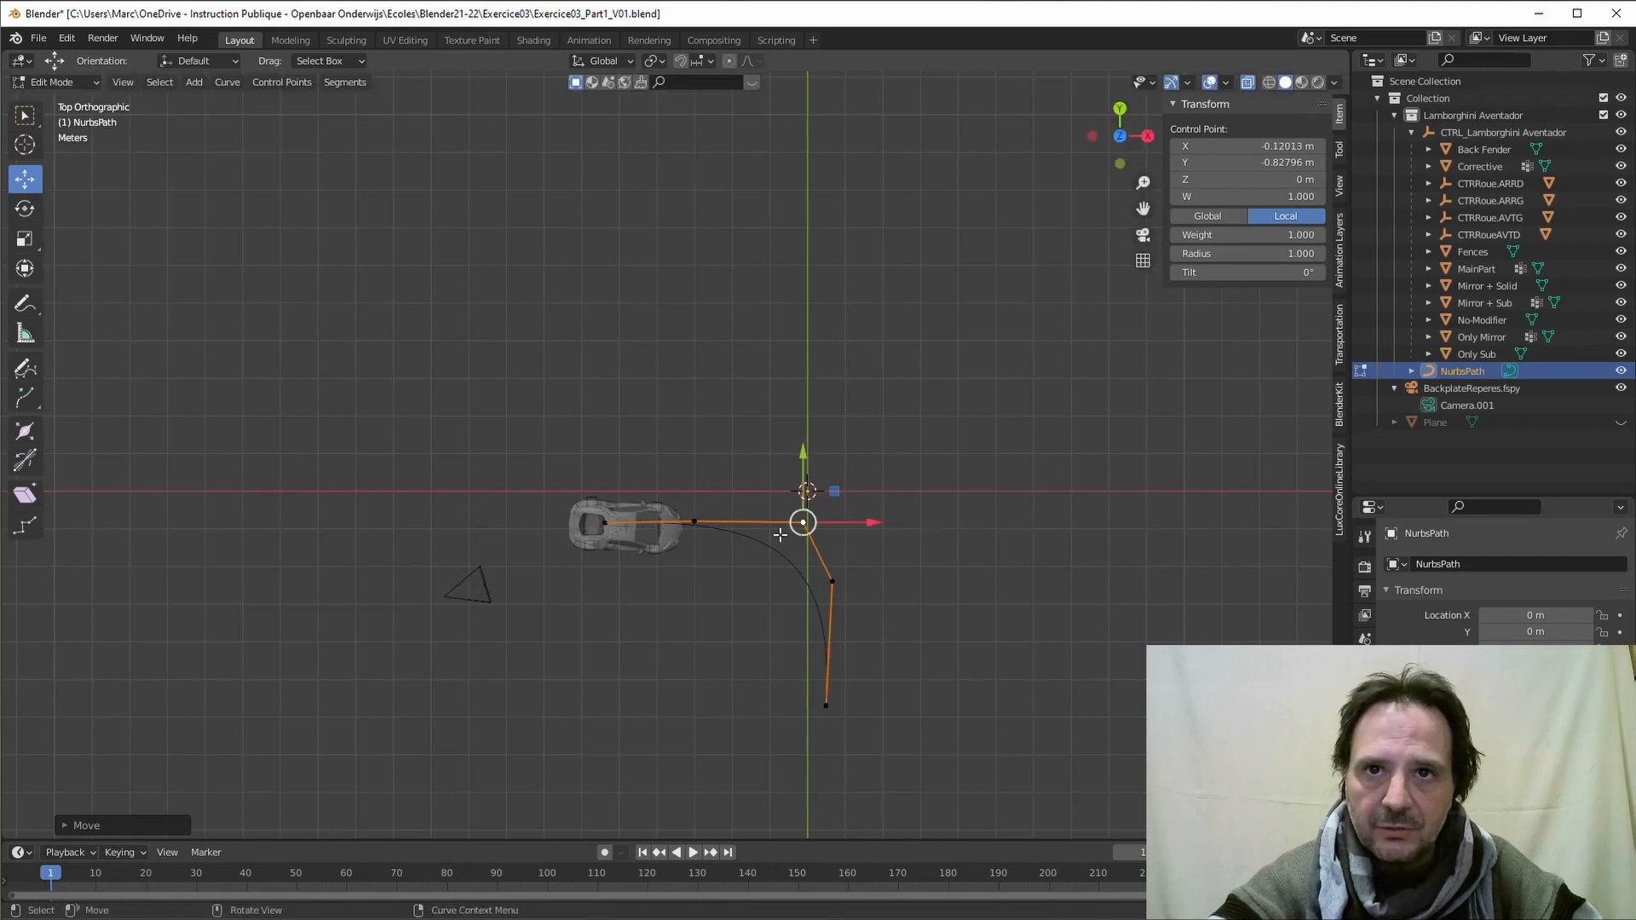
click(825, 702)
drag(860, 704, 864, 705)
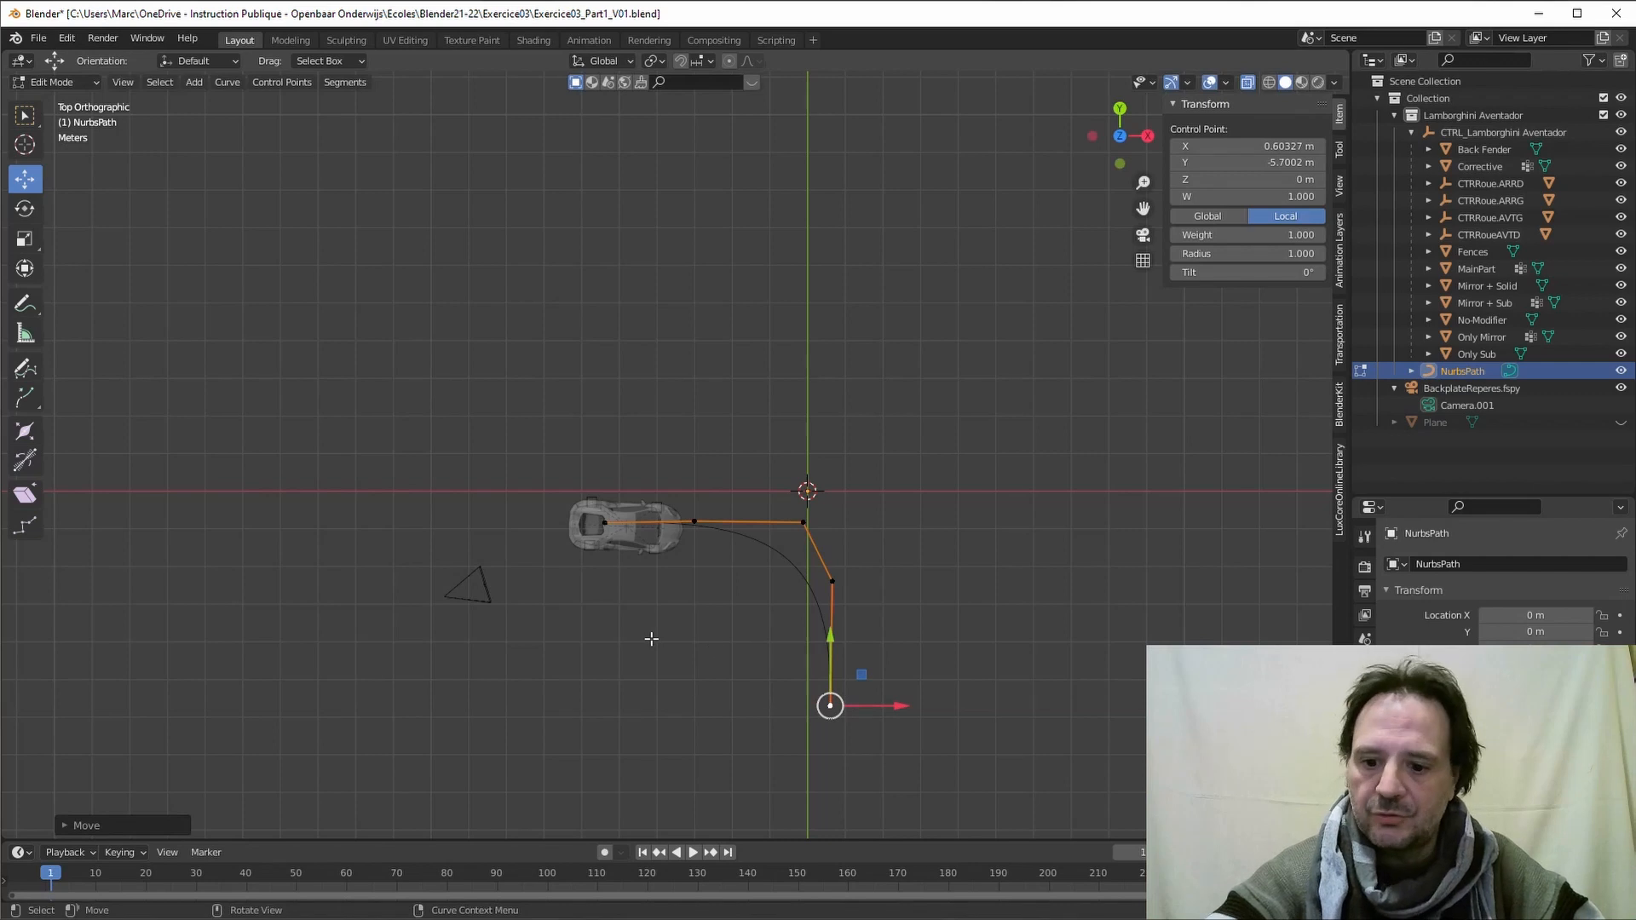
Step: Switch to the camera view and select the path's fourth and end control points over the backplate
key(KP_0)
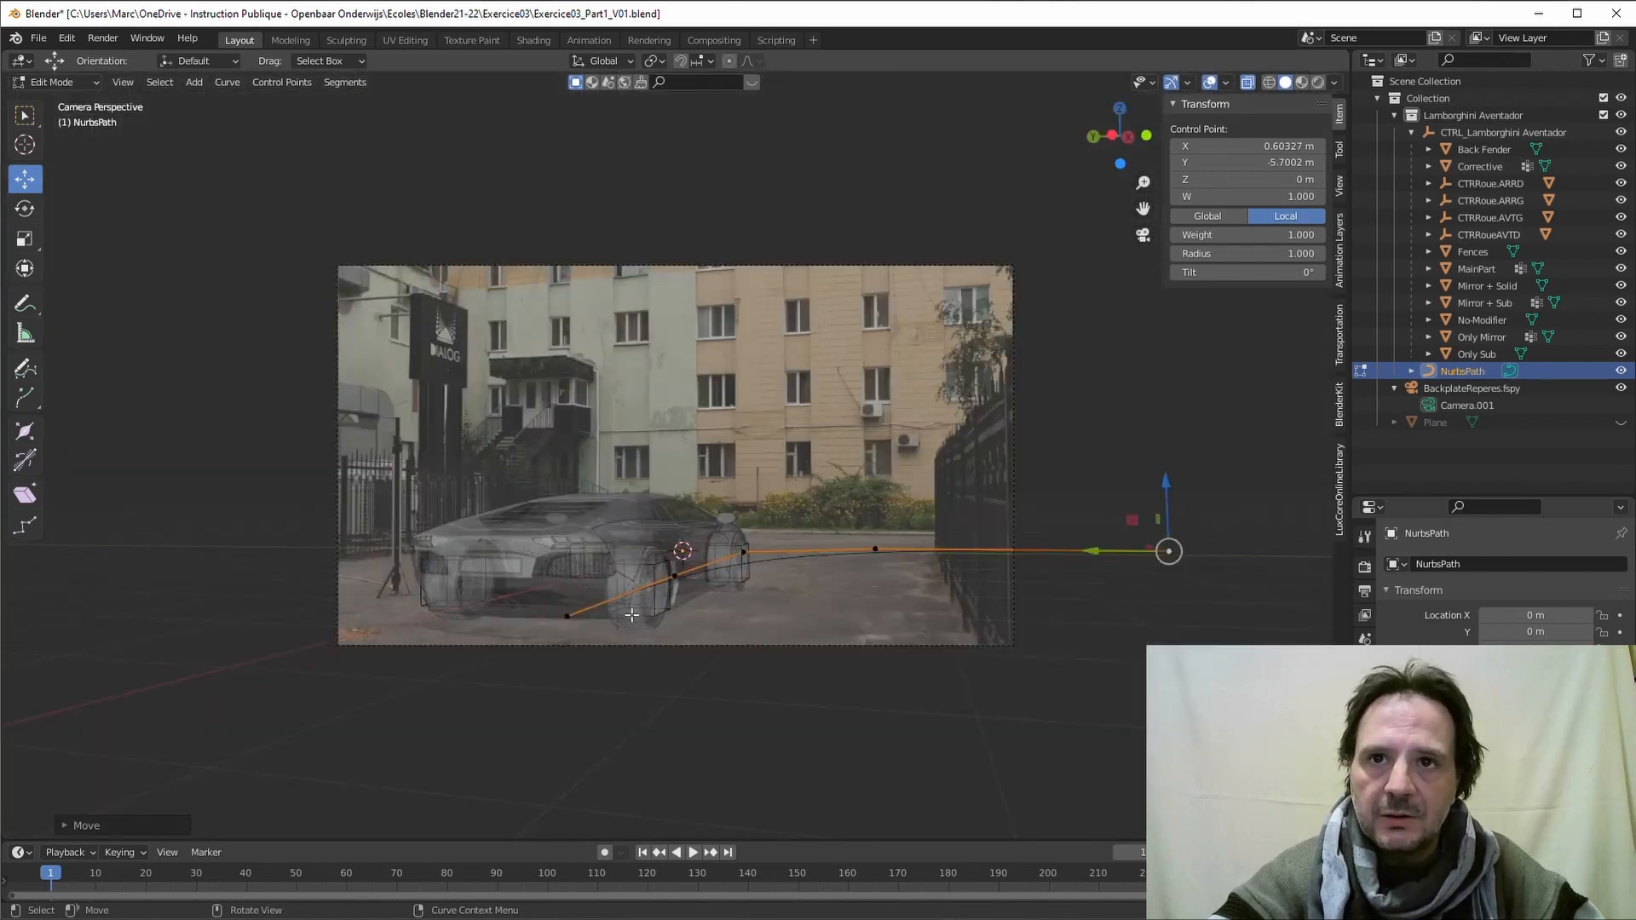
click(875, 549)
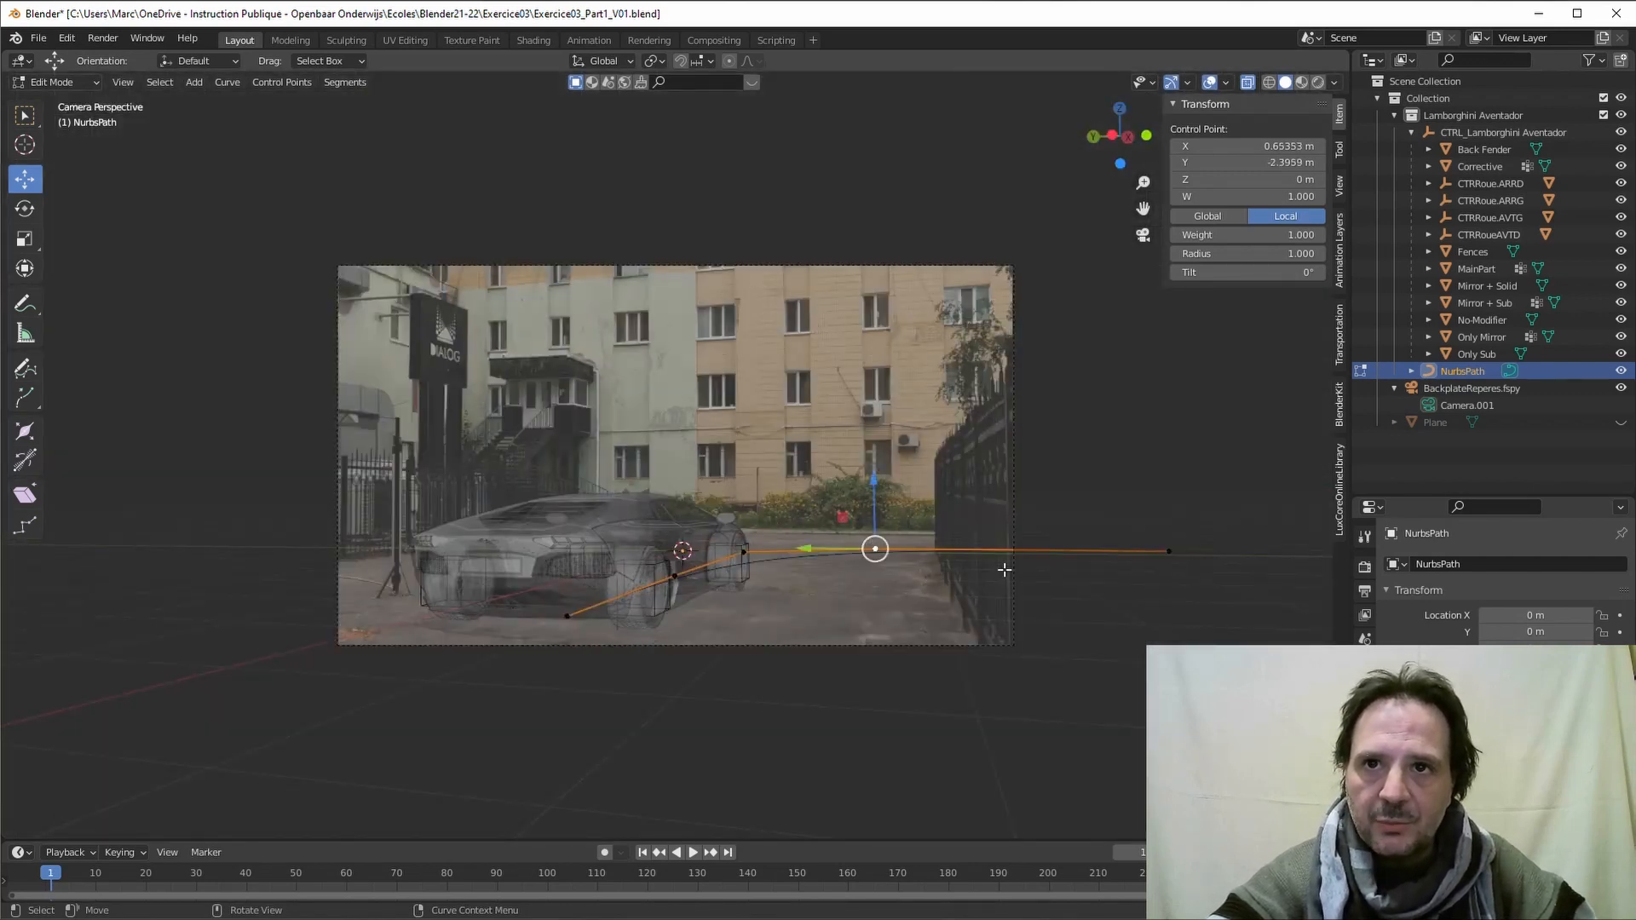
shift+click(1168, 551)
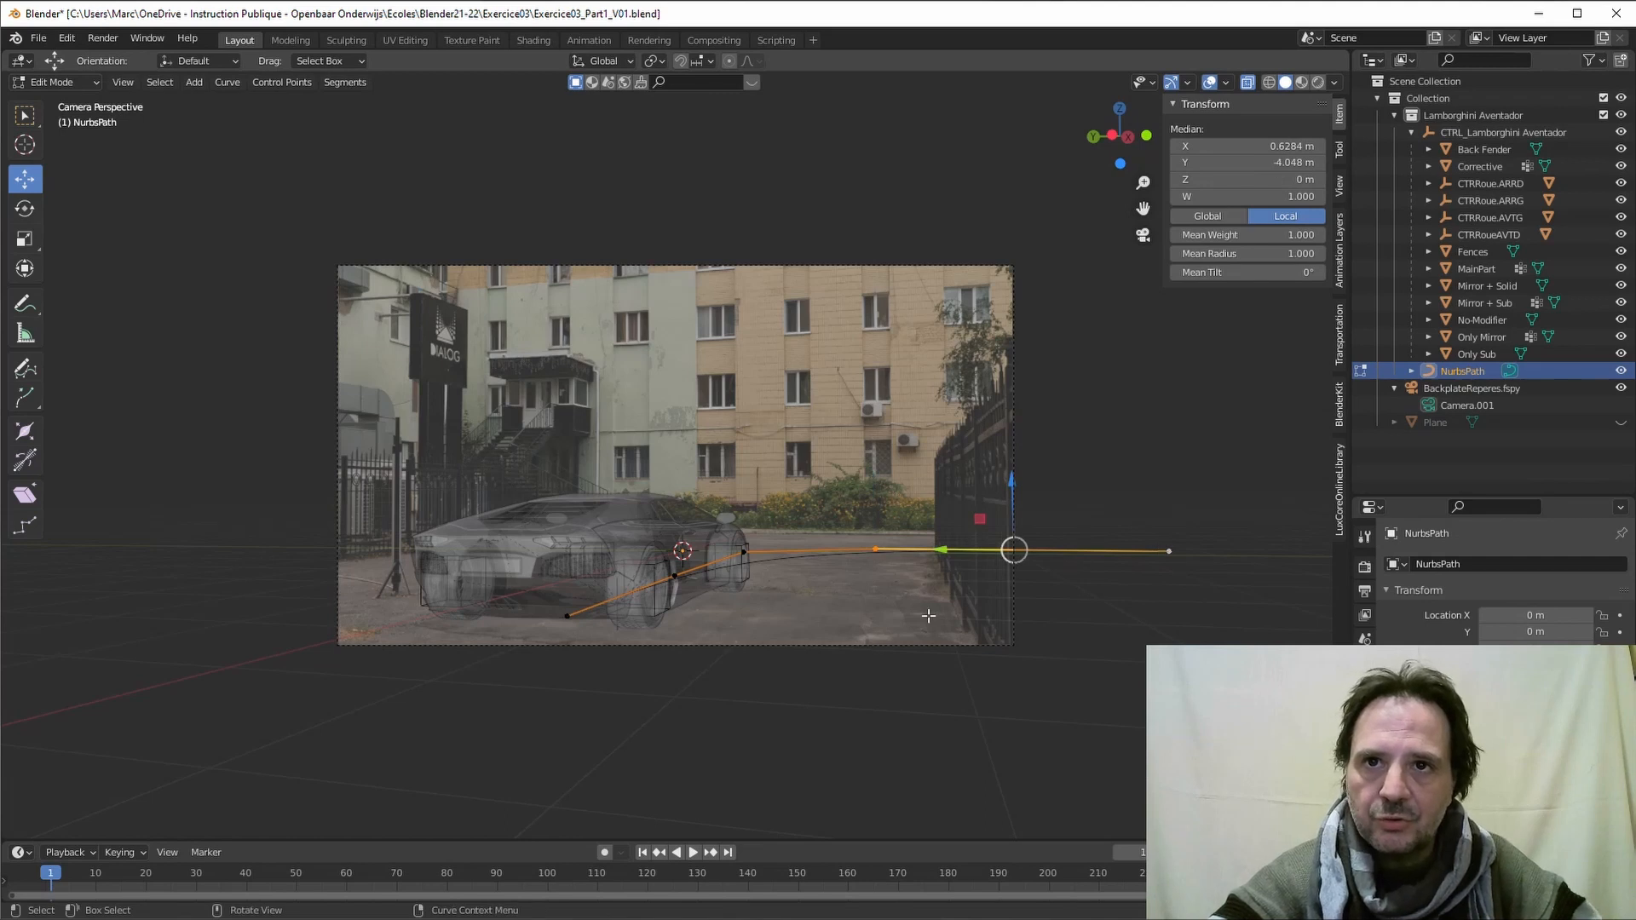
Step: Split the 3D viewport vertically, deselect all control points, and show the top view in the second viewport beside the camera view
right_click(874, 51)
click(784, 74)
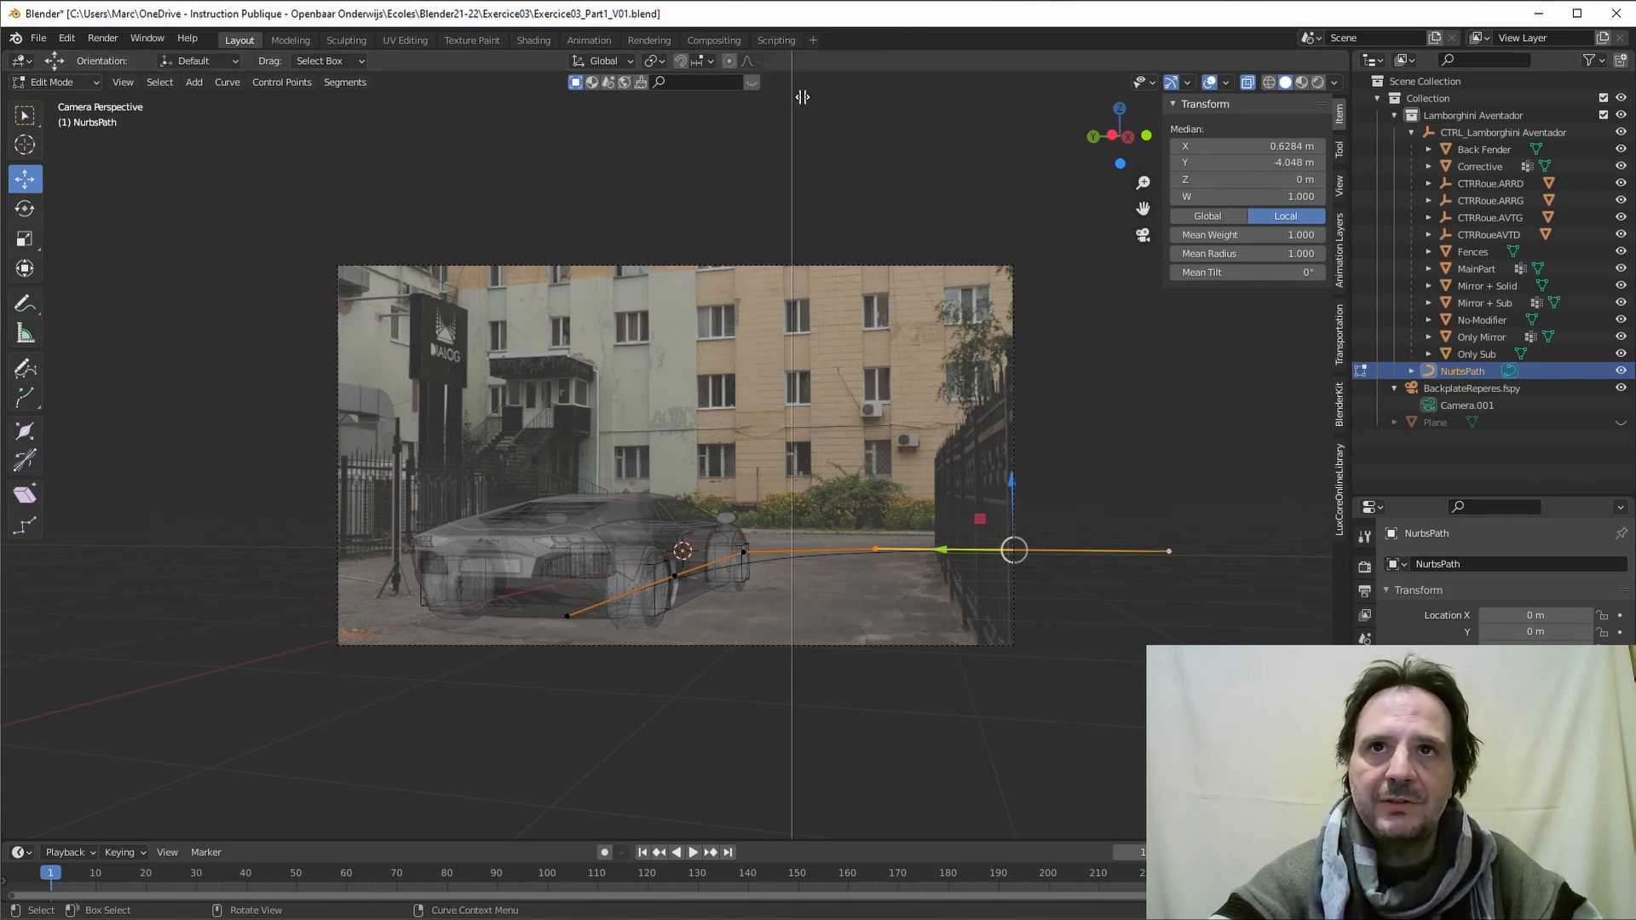
click(802, 153)
scroll(420, 499, up, 2)
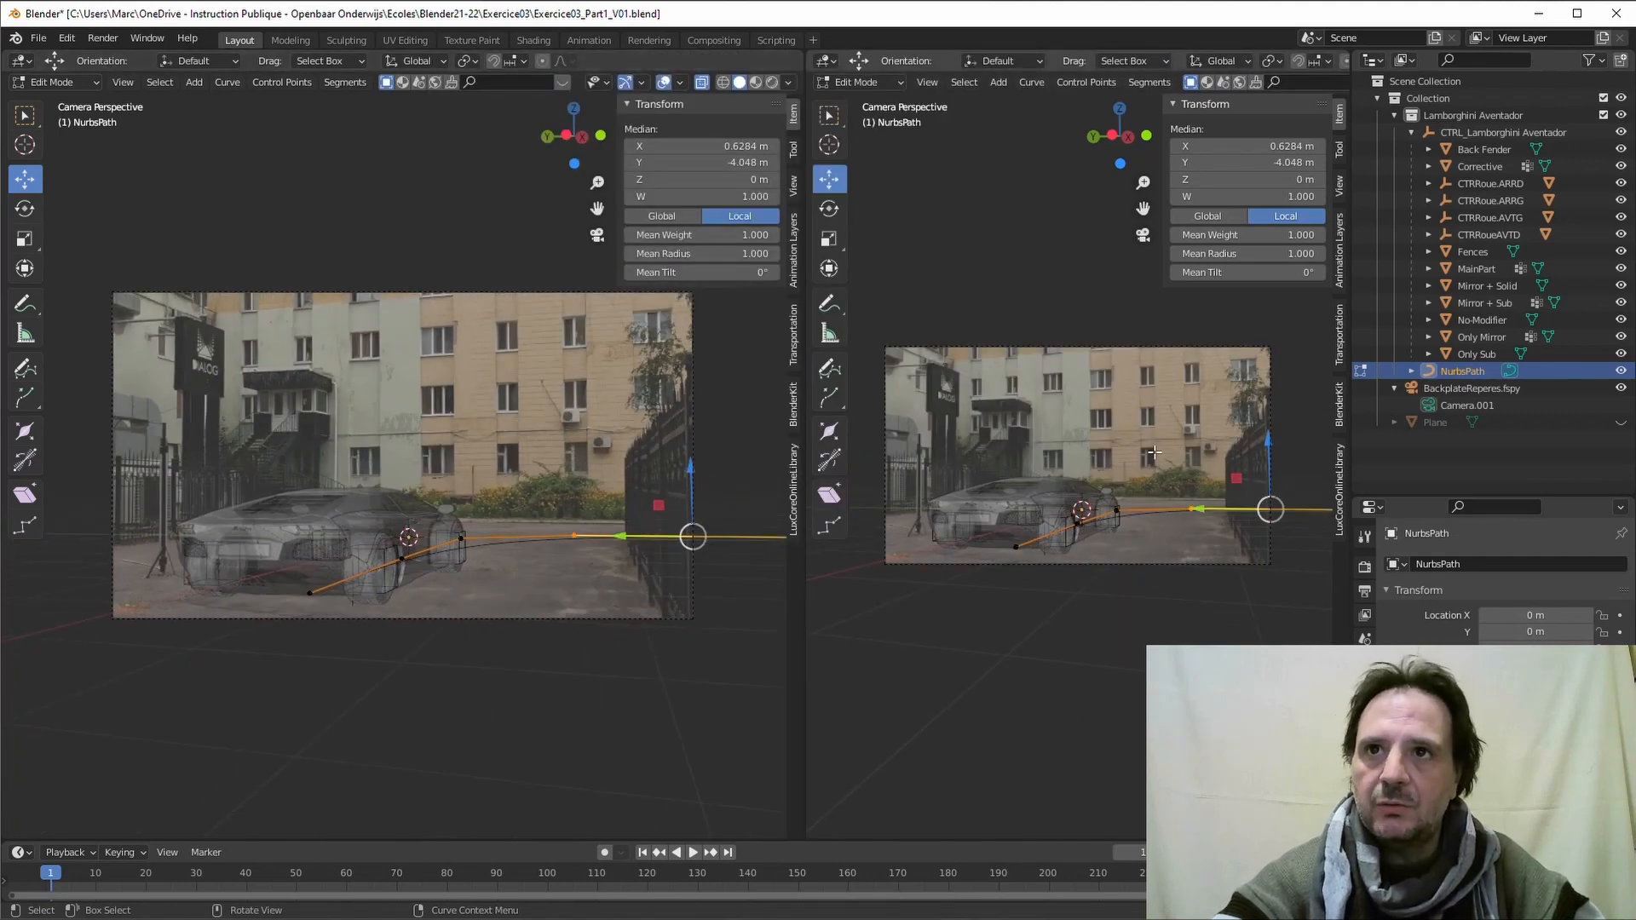
key(alt+a)
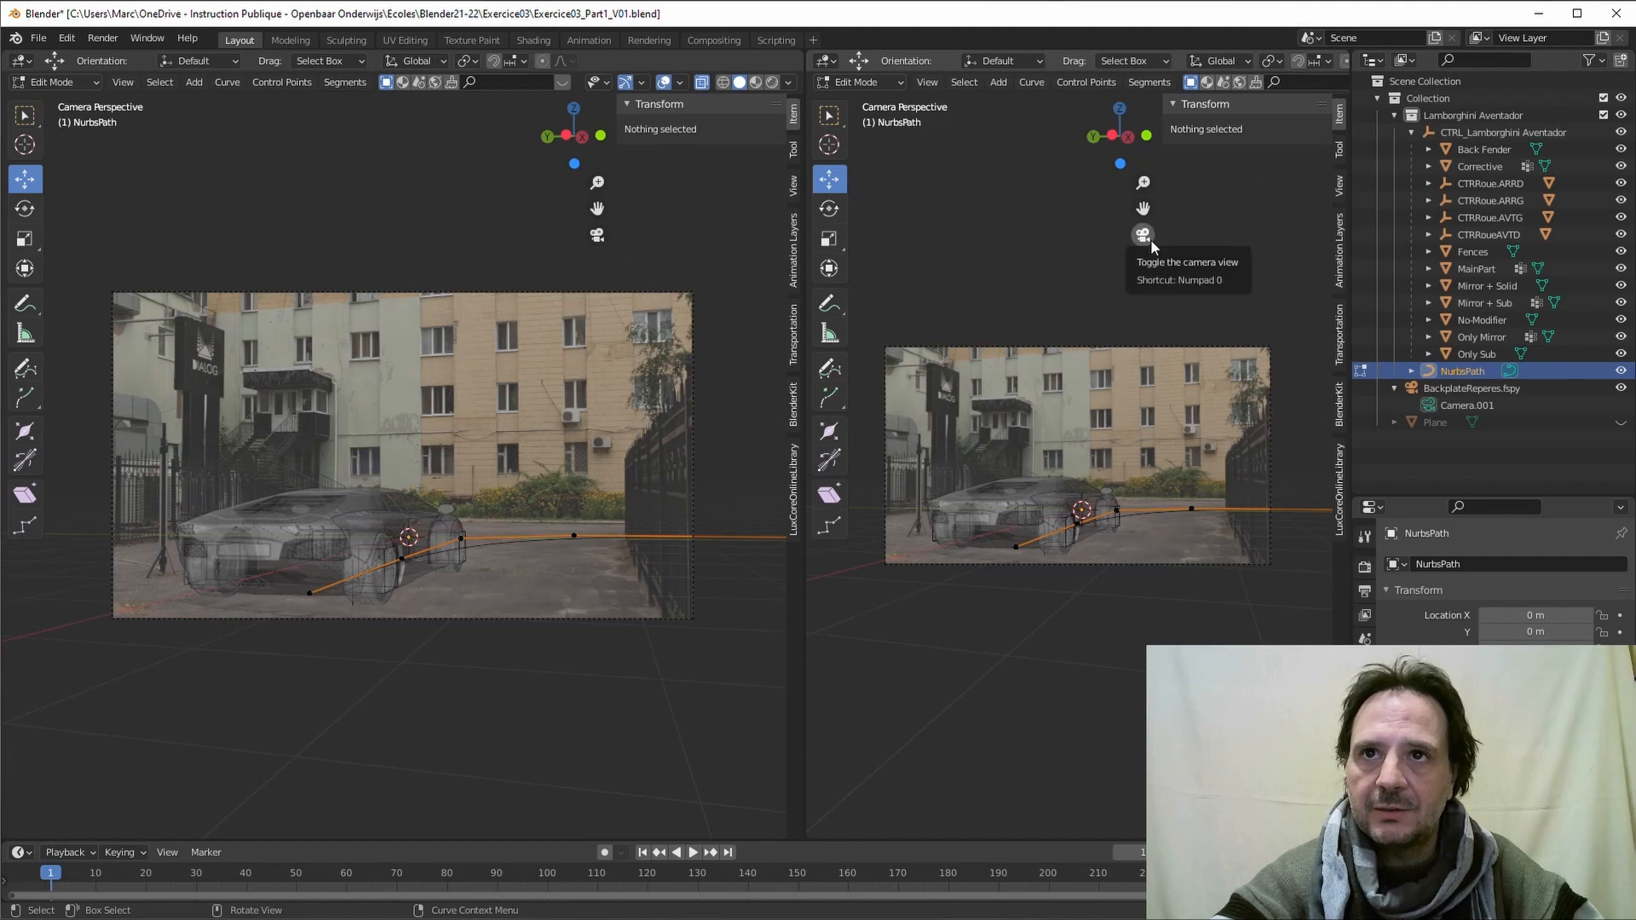
click(1150, 240)
scroll(1165, 511, down, 2)
Step: Select the path's last two control points in the top view and move them along X to a median of about 3.30 m
scroll(1163, 515, up, 5)
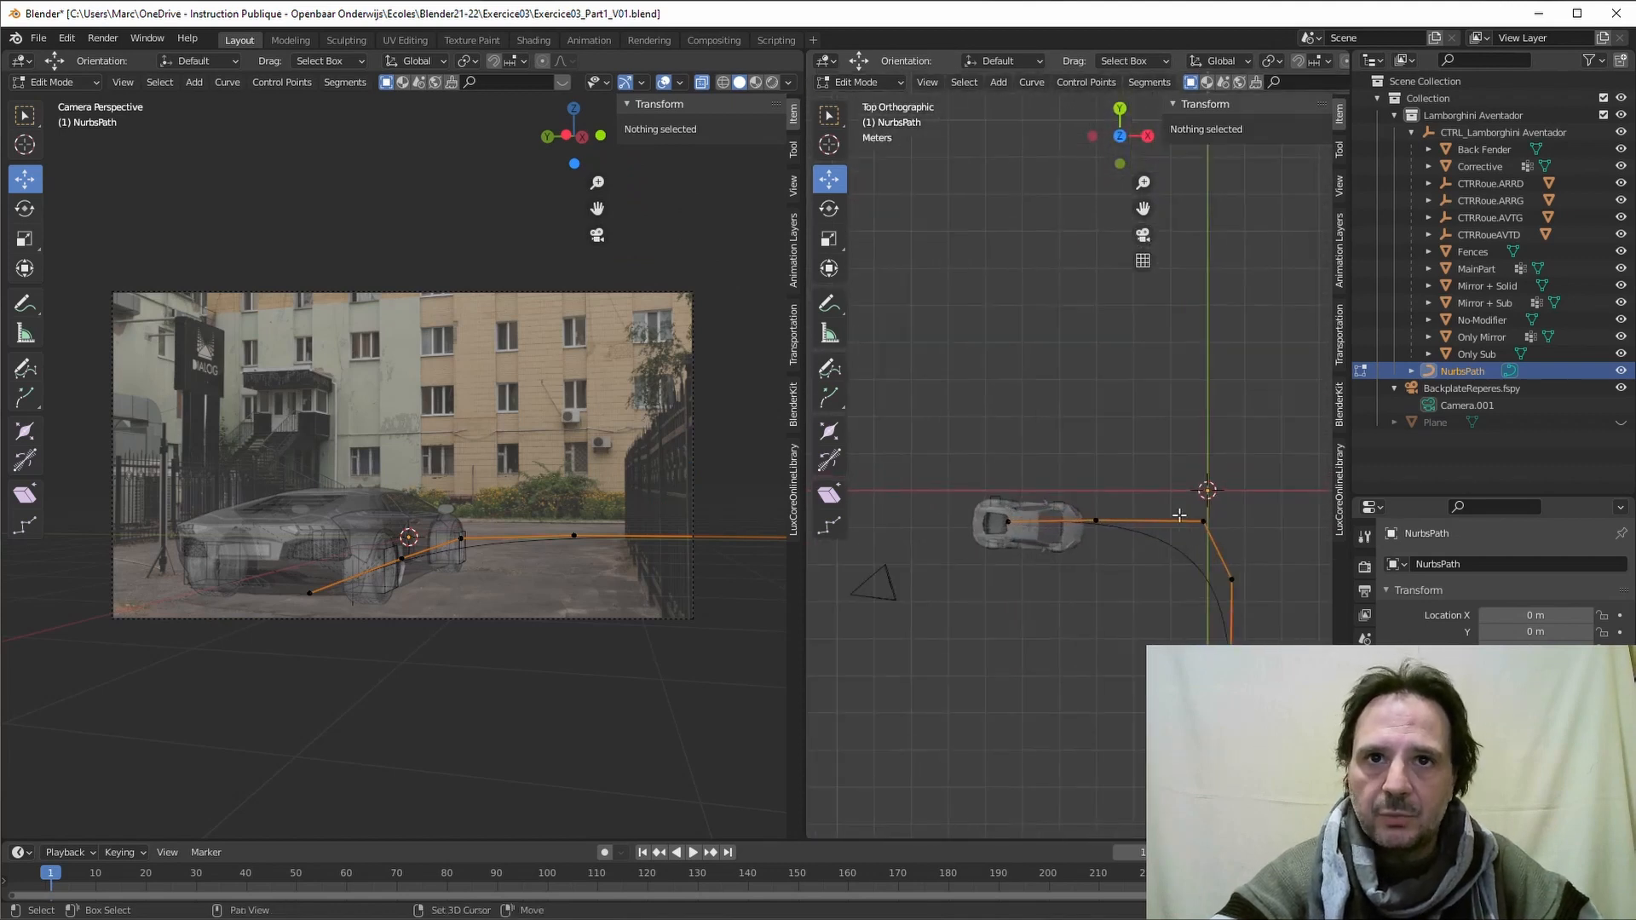
shift+middle_drag(1180, 514, 981, 400)
drag(959, 450, 1136, 640)
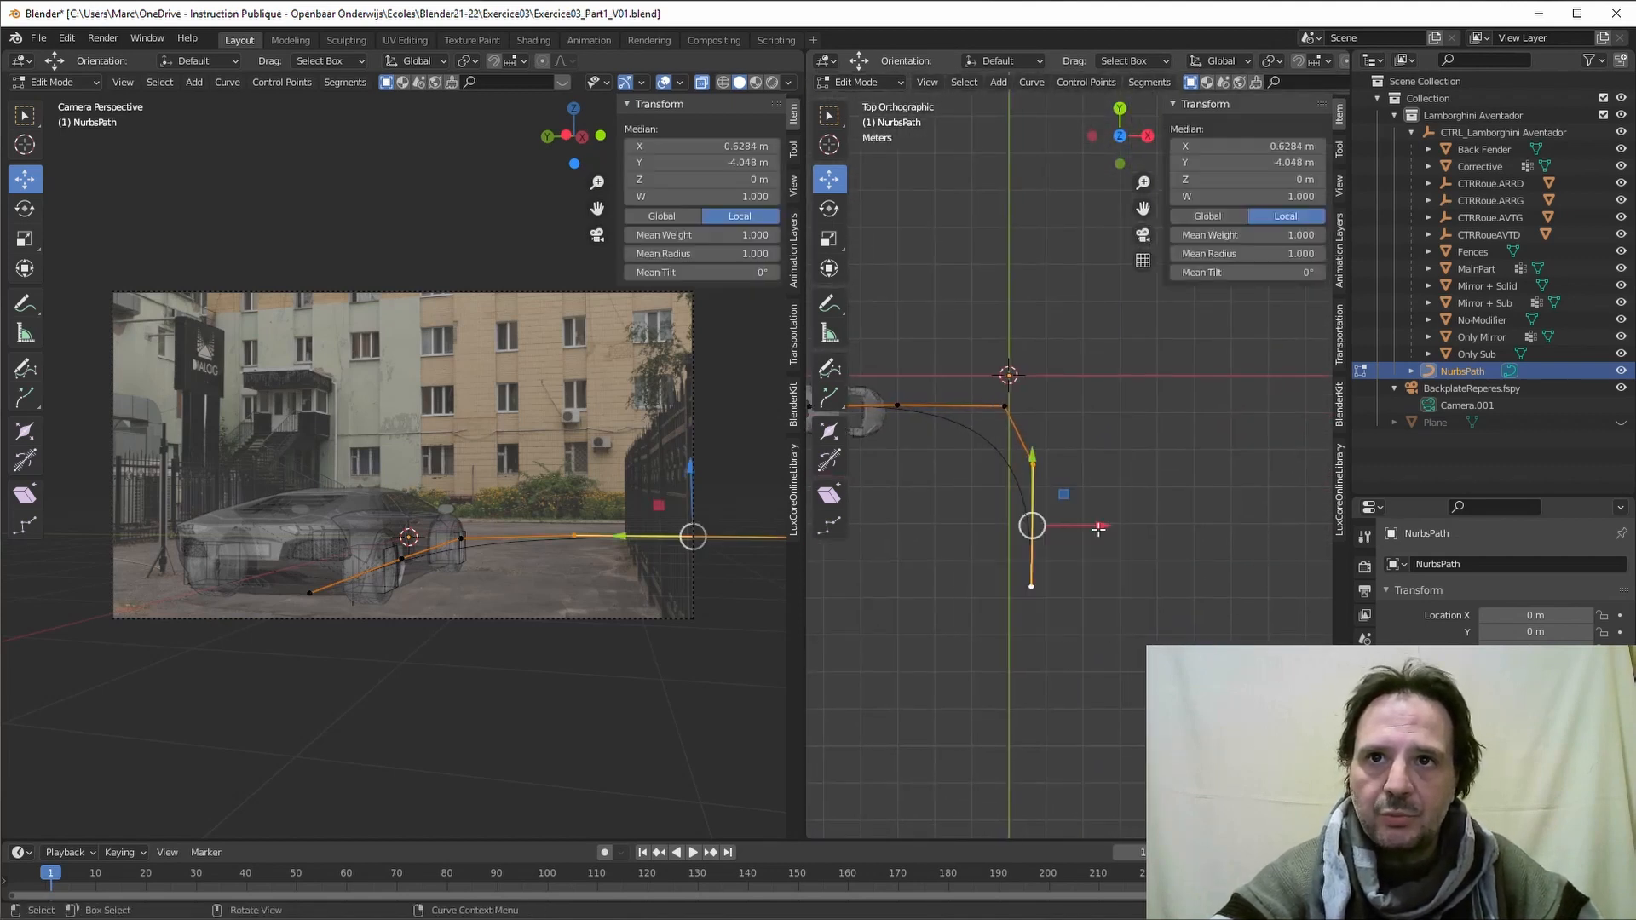
drag(1098, 528, 1199, 546)
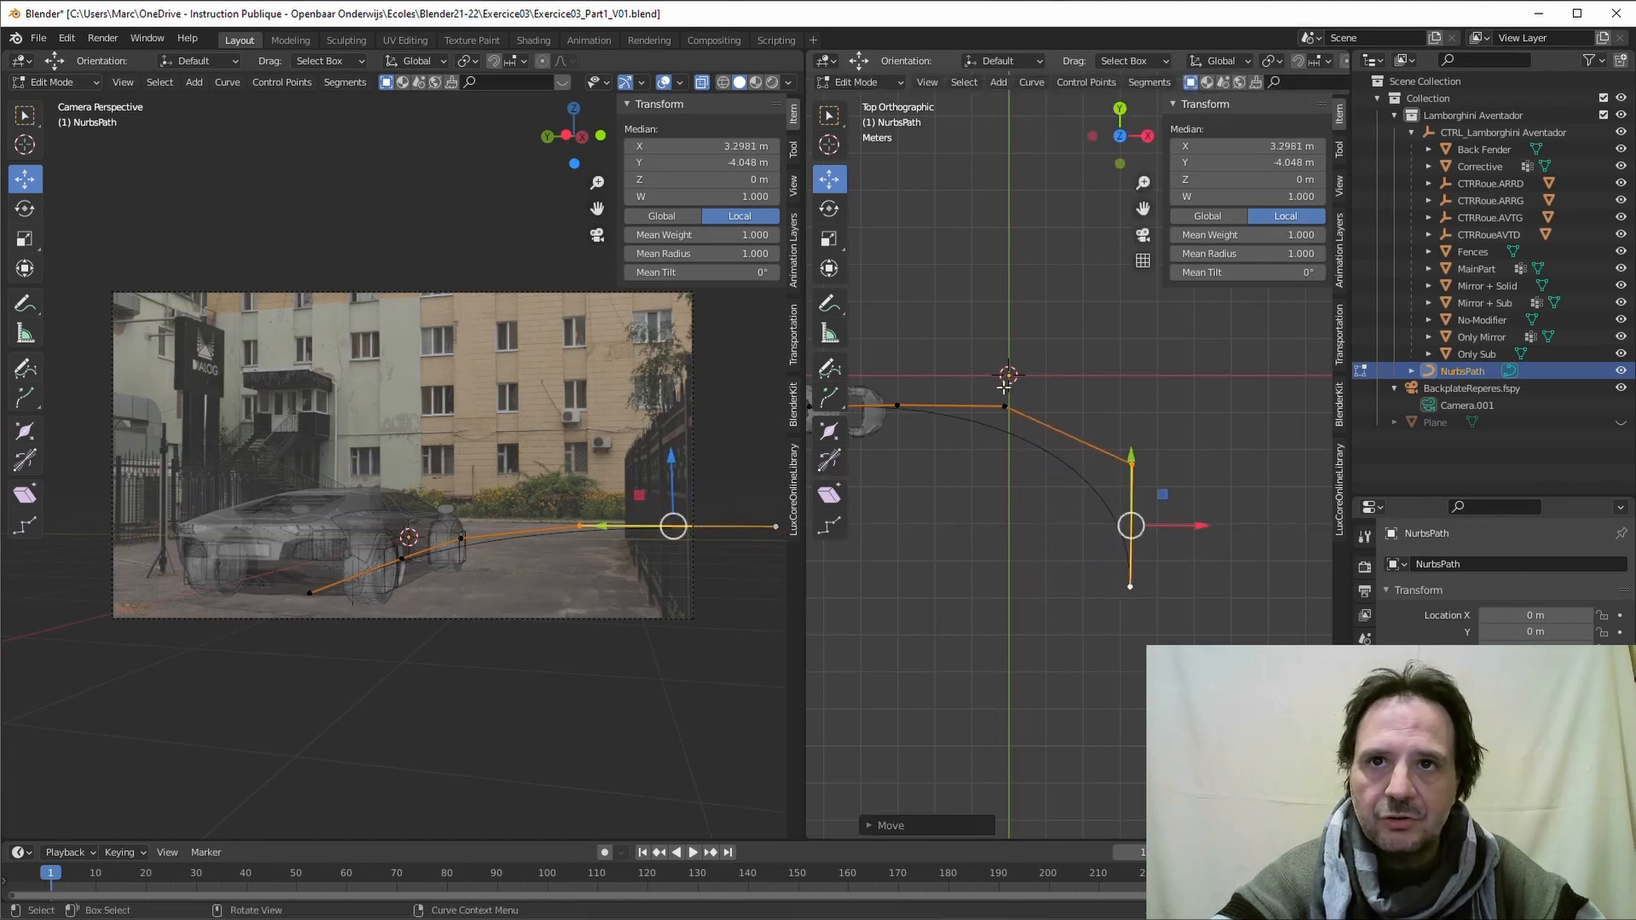
Step: Move the path's third control point along X to about 0.80 m and its end point to about X 3.64 m
click(1005, 405)
drag(1073, 406, 1108, 406)
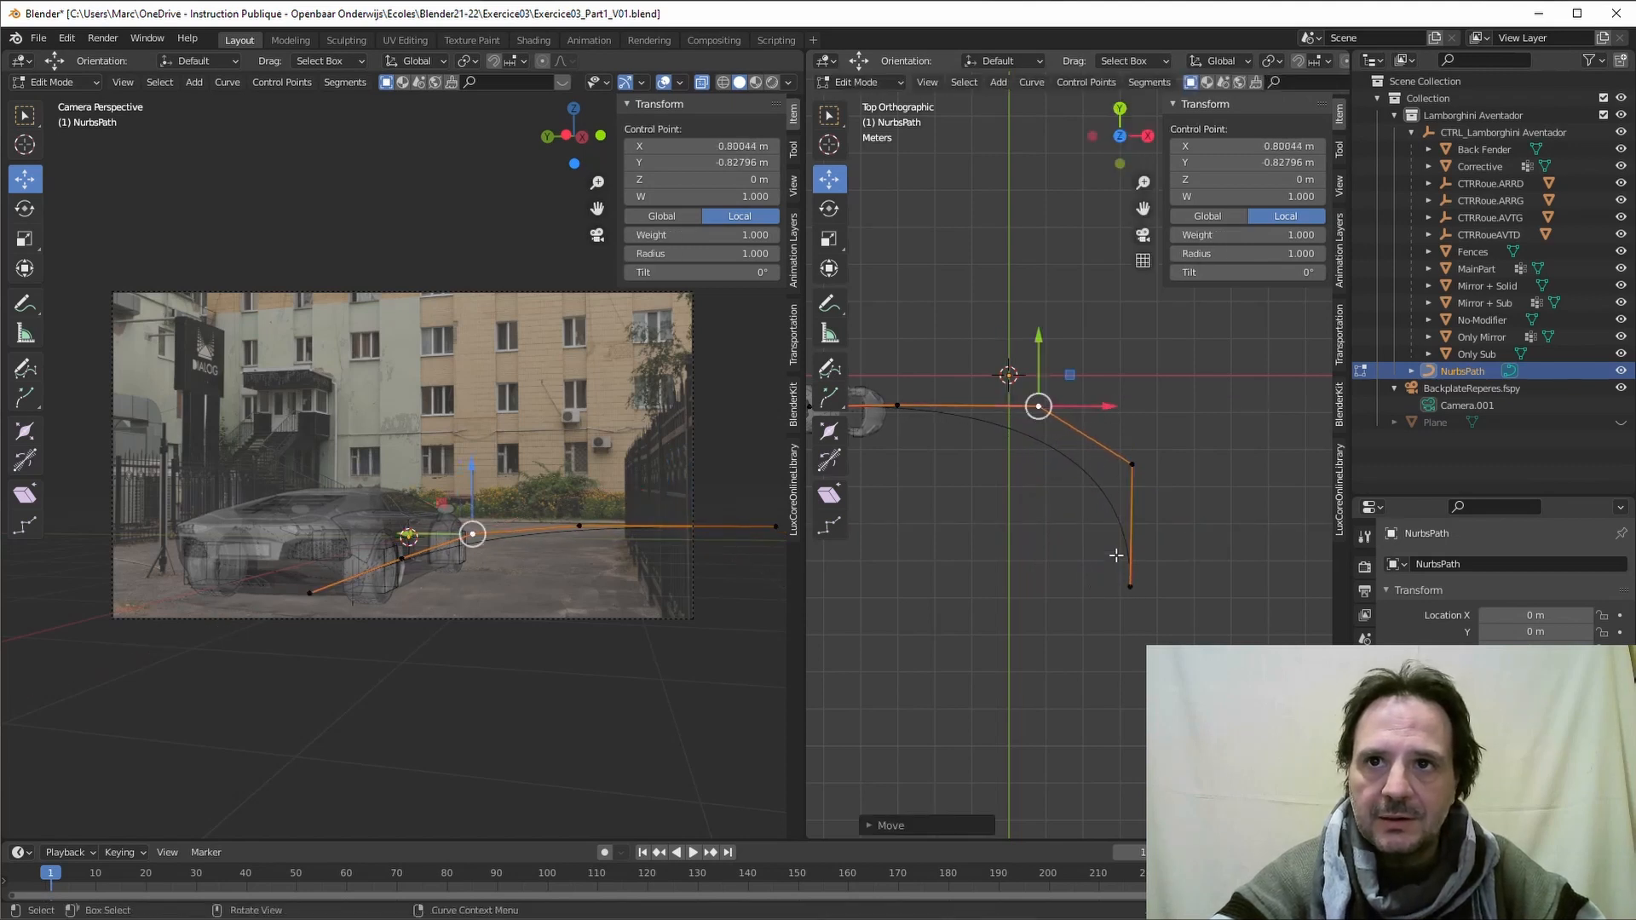
click(1130, 587)
drag(1164, 587, 1179, 585)
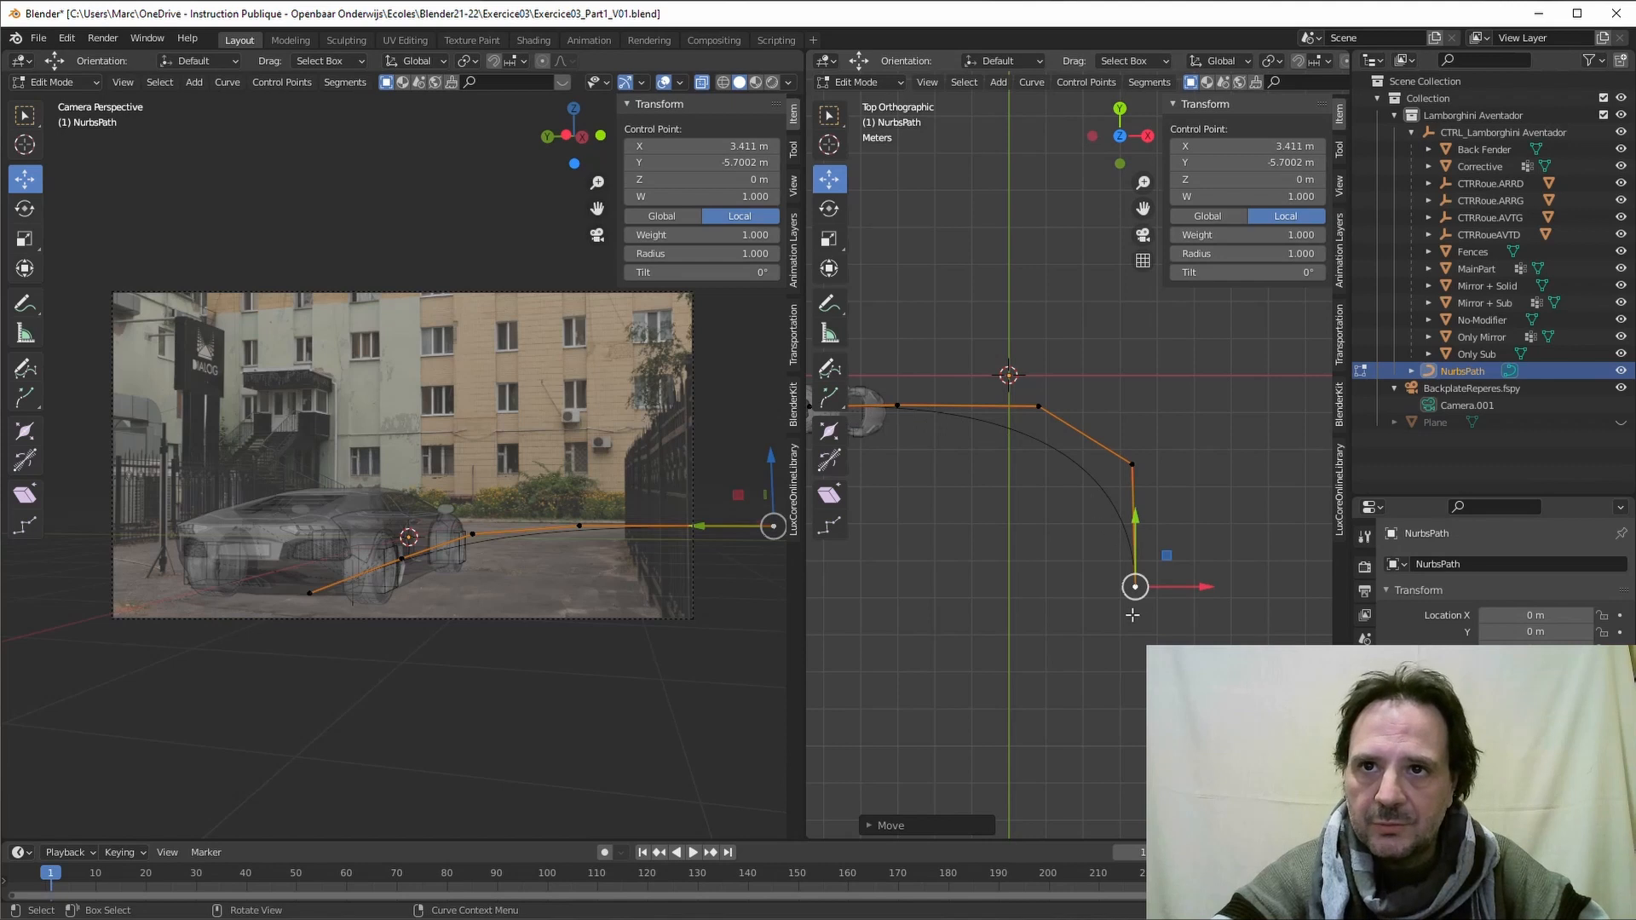
drag(1181, 585, 1190, 585)
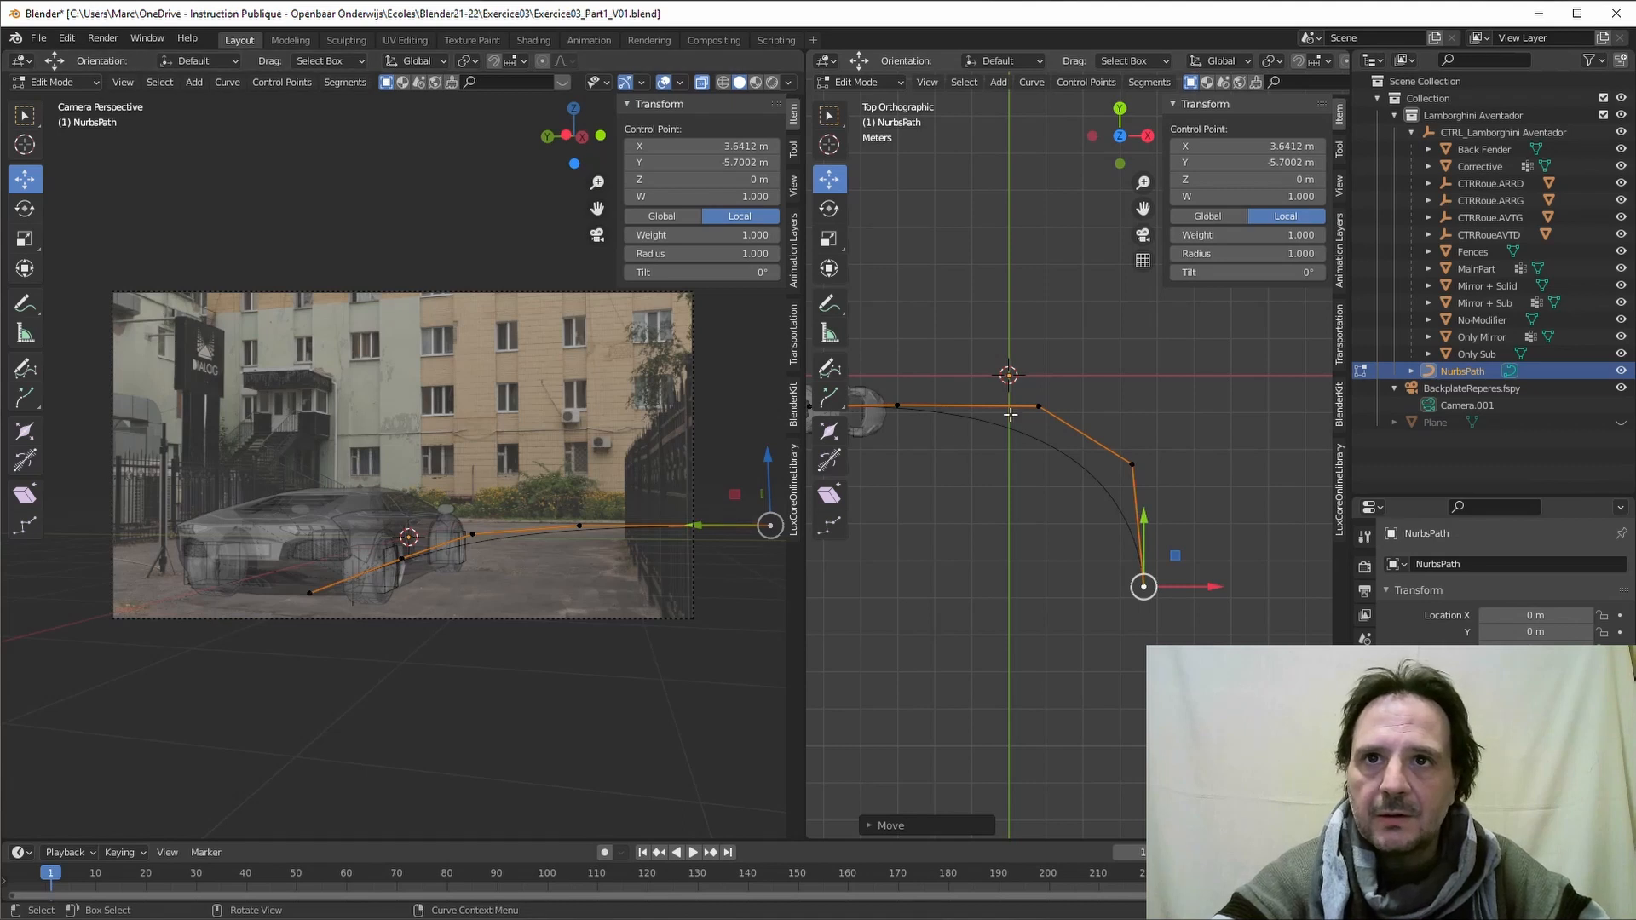
Step: Refine the curve along X: third control point to about 1.15 m, second to about -1.86 m, and end point to about 3.55 m
click(1038, 406)
drag(1087, 407, 1101, 401)
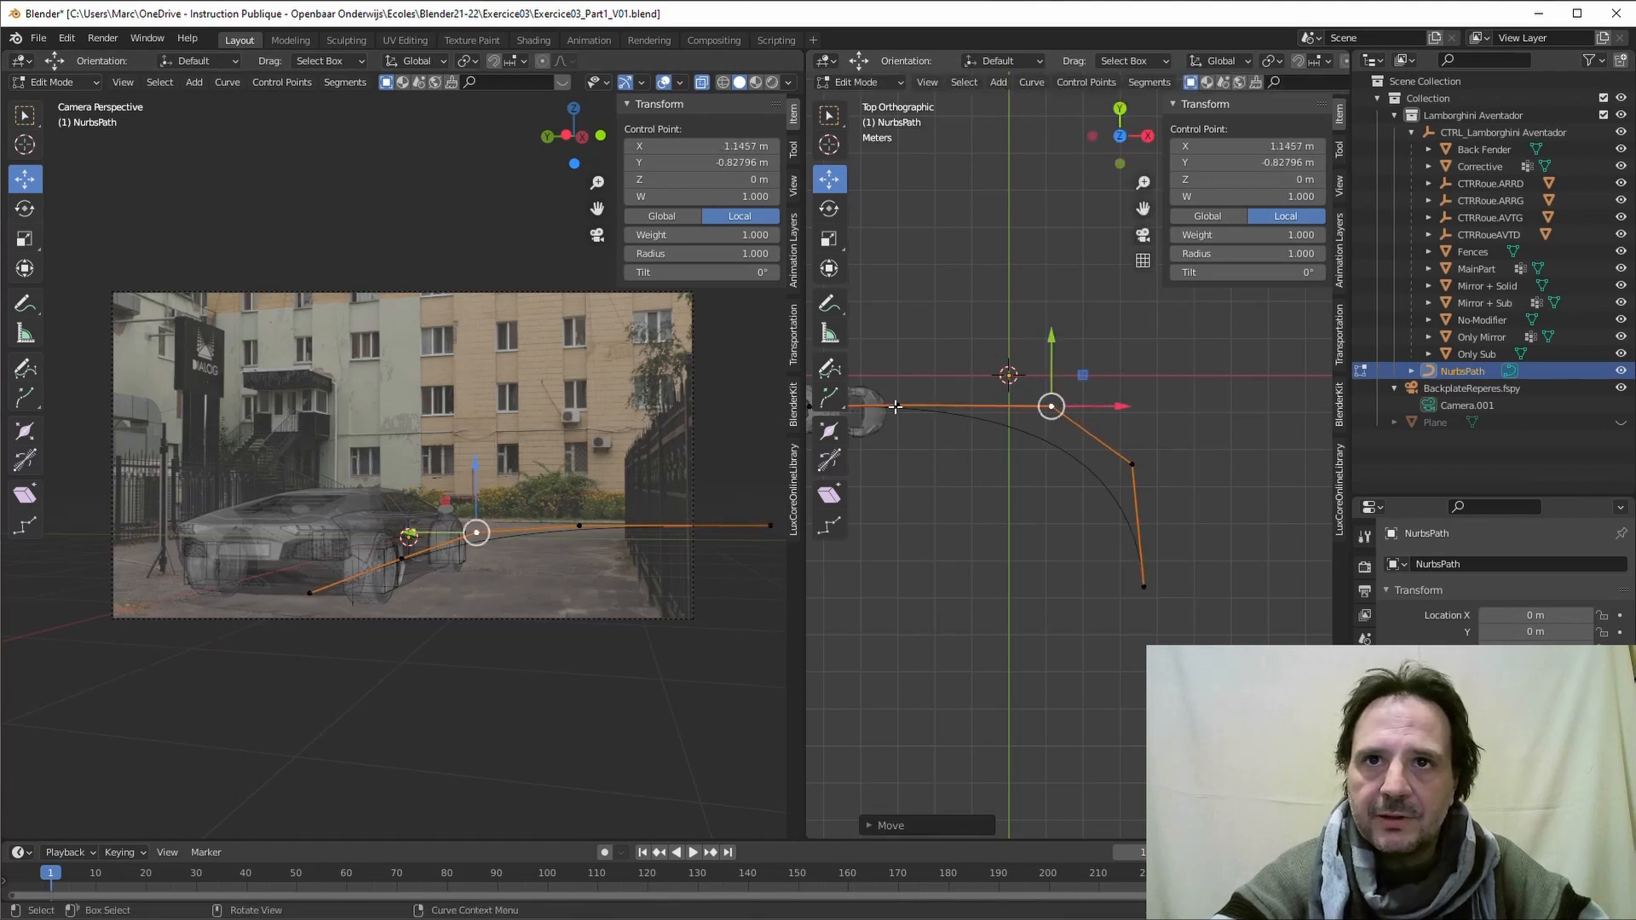
click(898, 406)
drag(976, 404, 1036, 405)
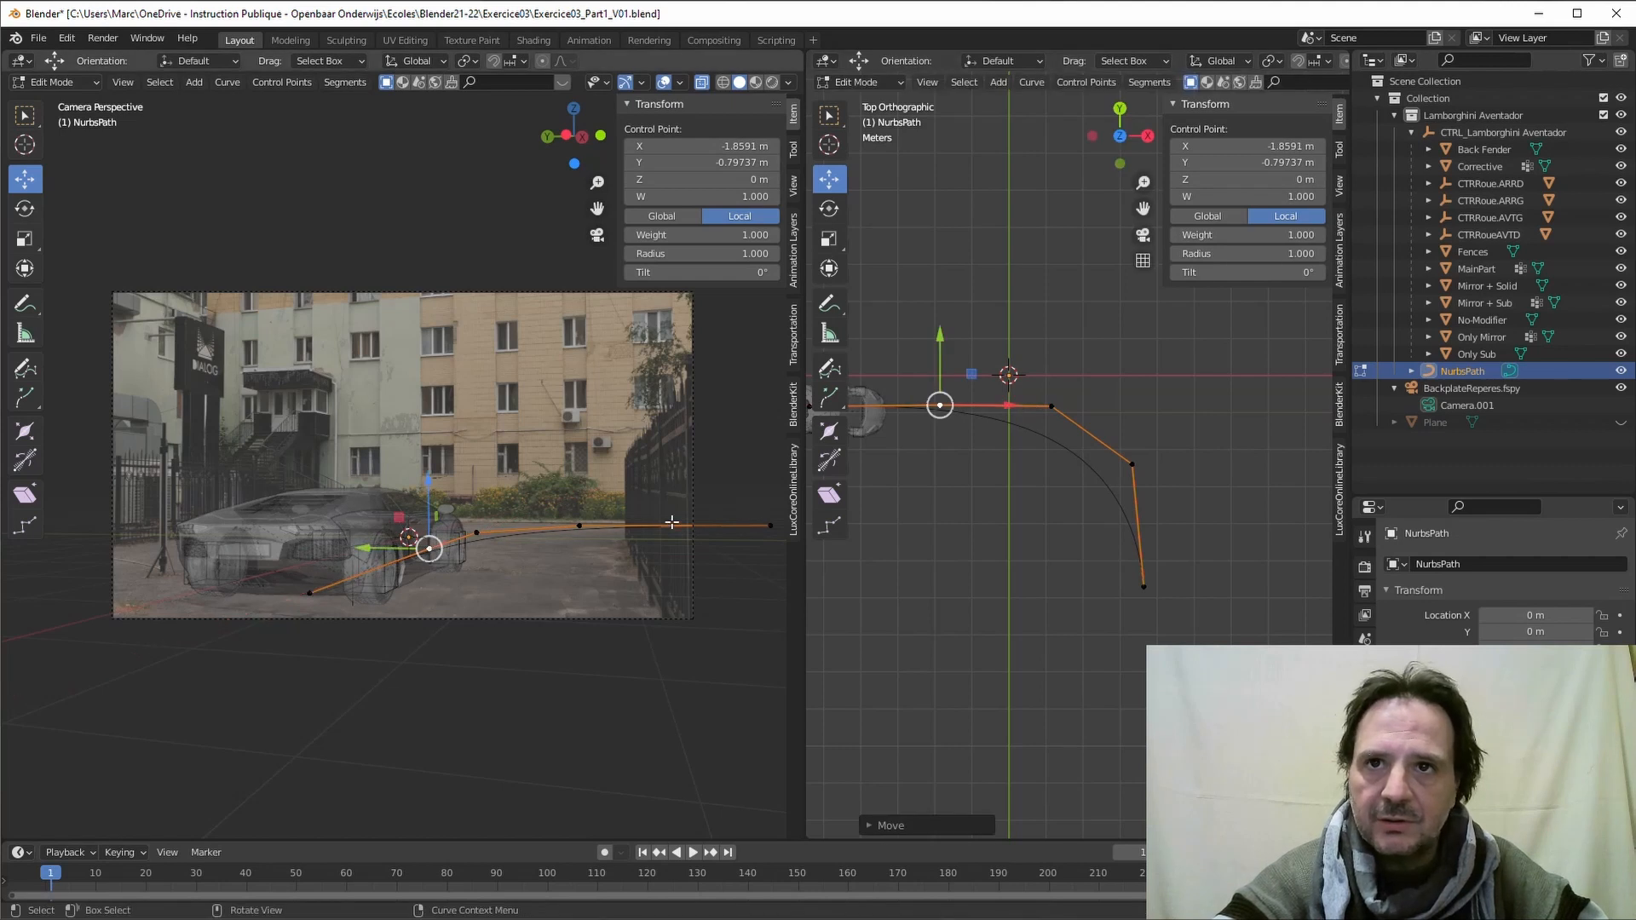
click(1149, 584)
drag(1186, 588, 1182, 588)
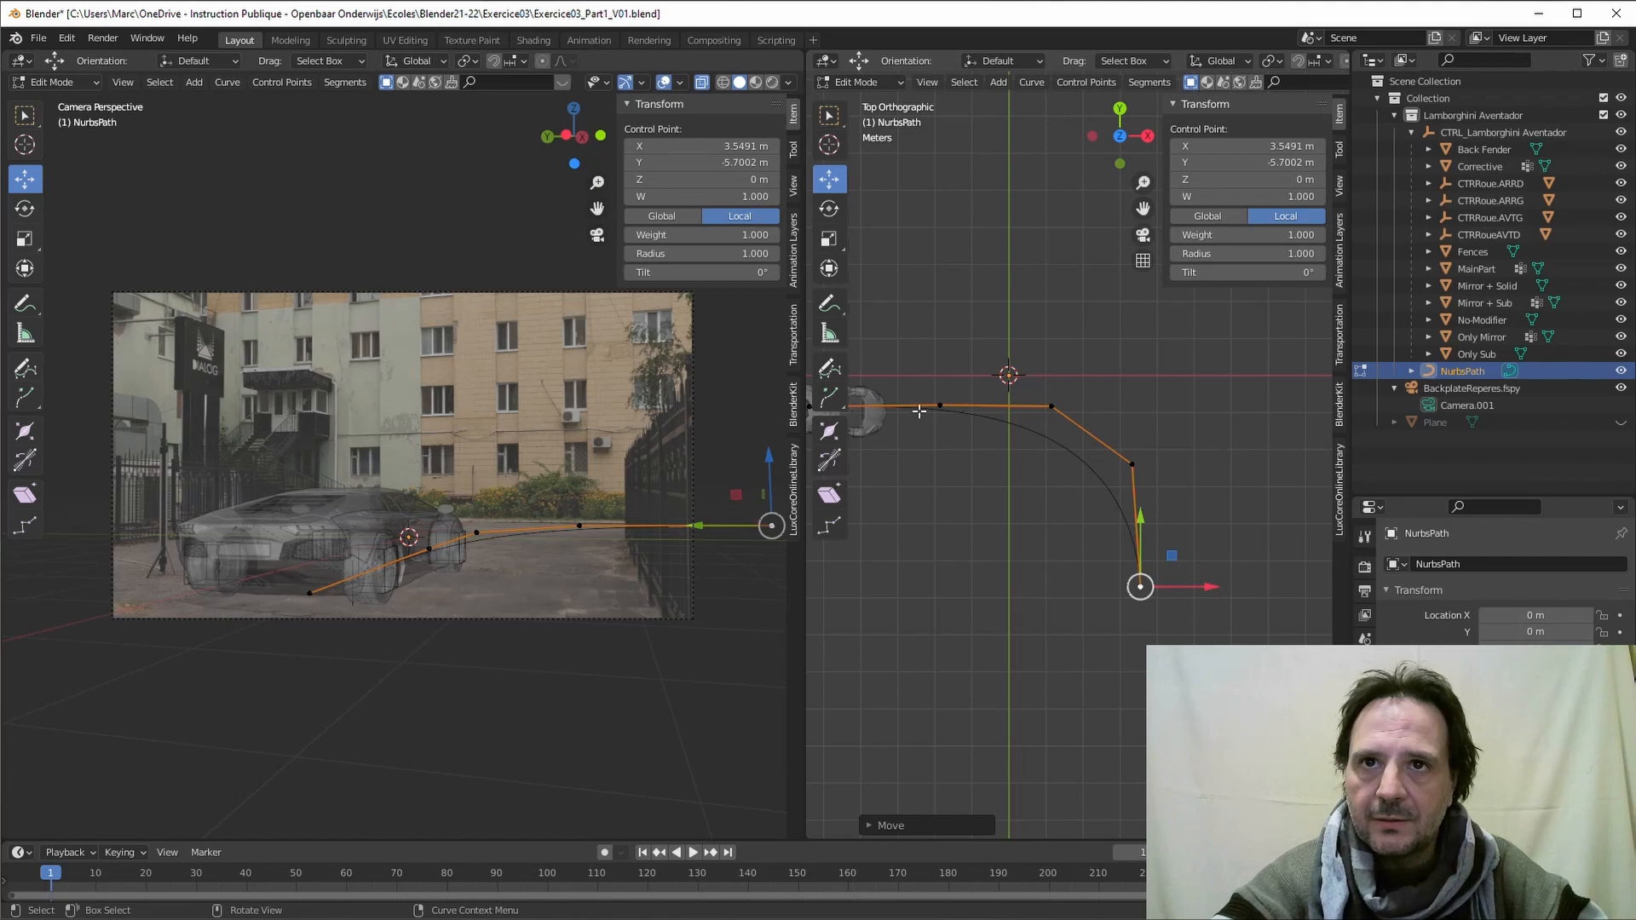
scroll(912, 489, down, 2)
scroll(904, 480, up, 1)
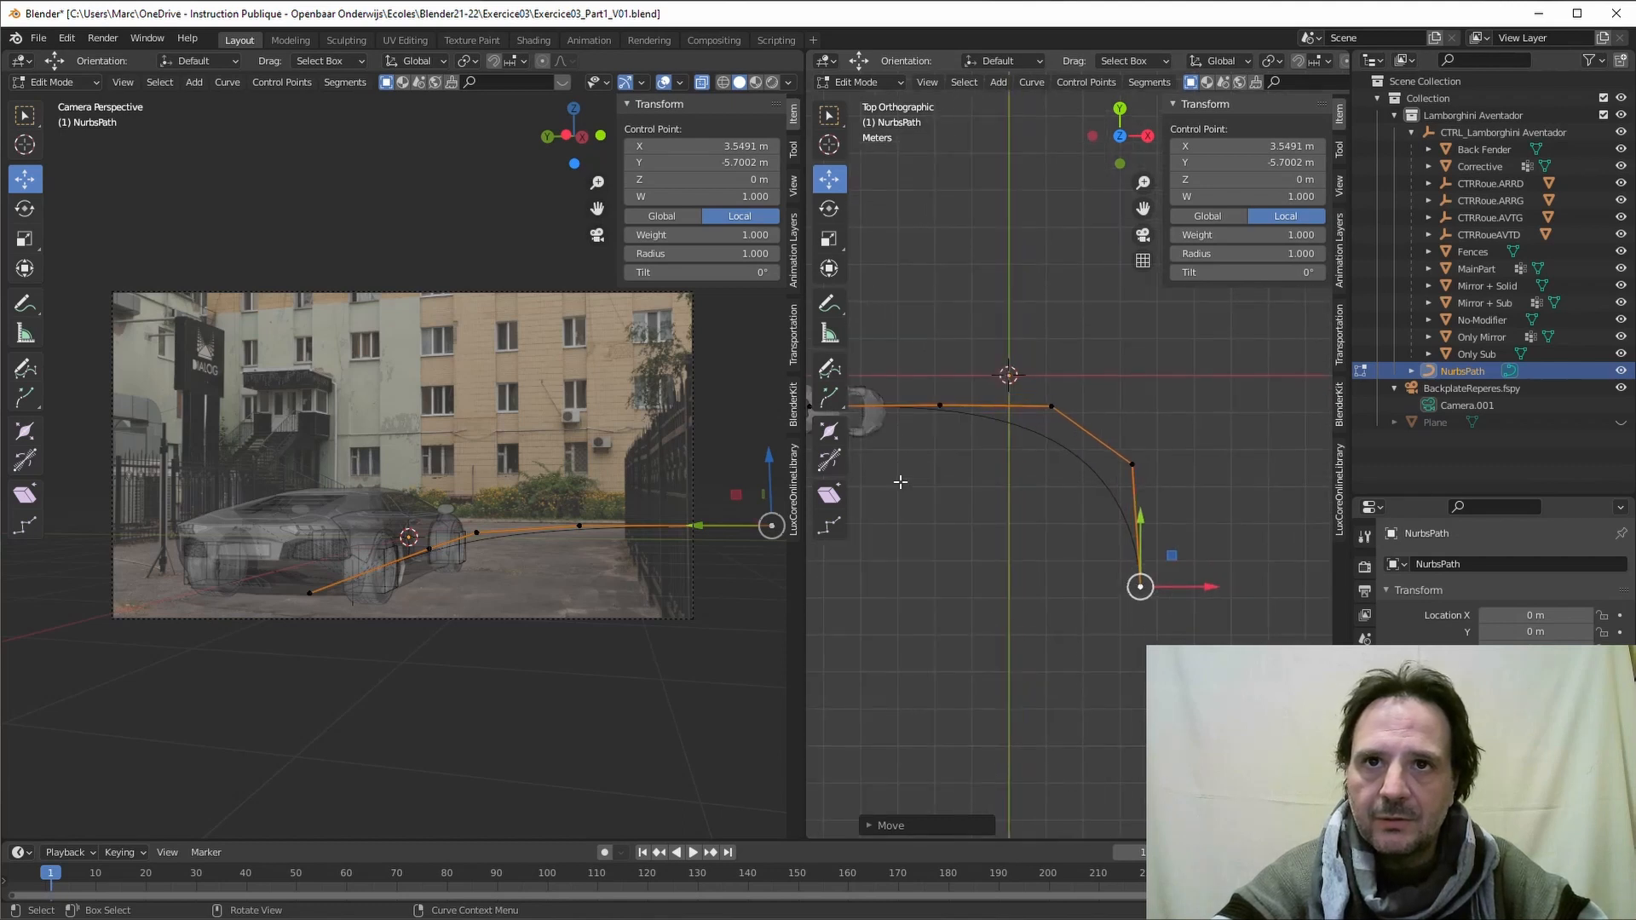
scroll(955, 485, up, 2)
scroll(998, 488, up, 1)
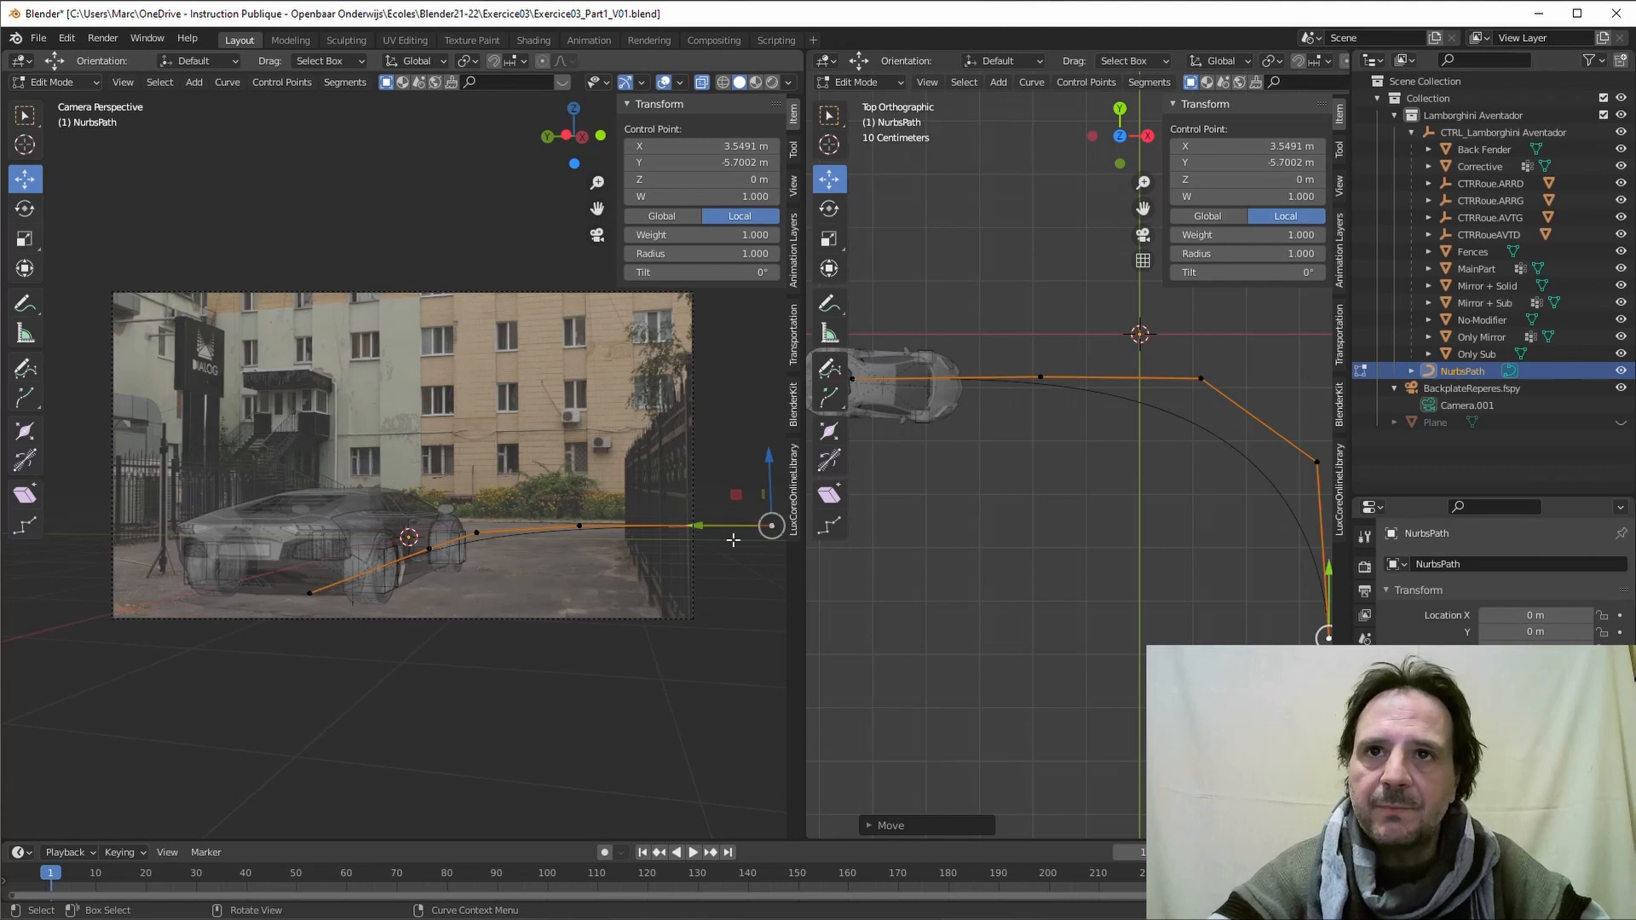
scroll(904, 515, down, 2)
scroll(924, 499, up, 1)
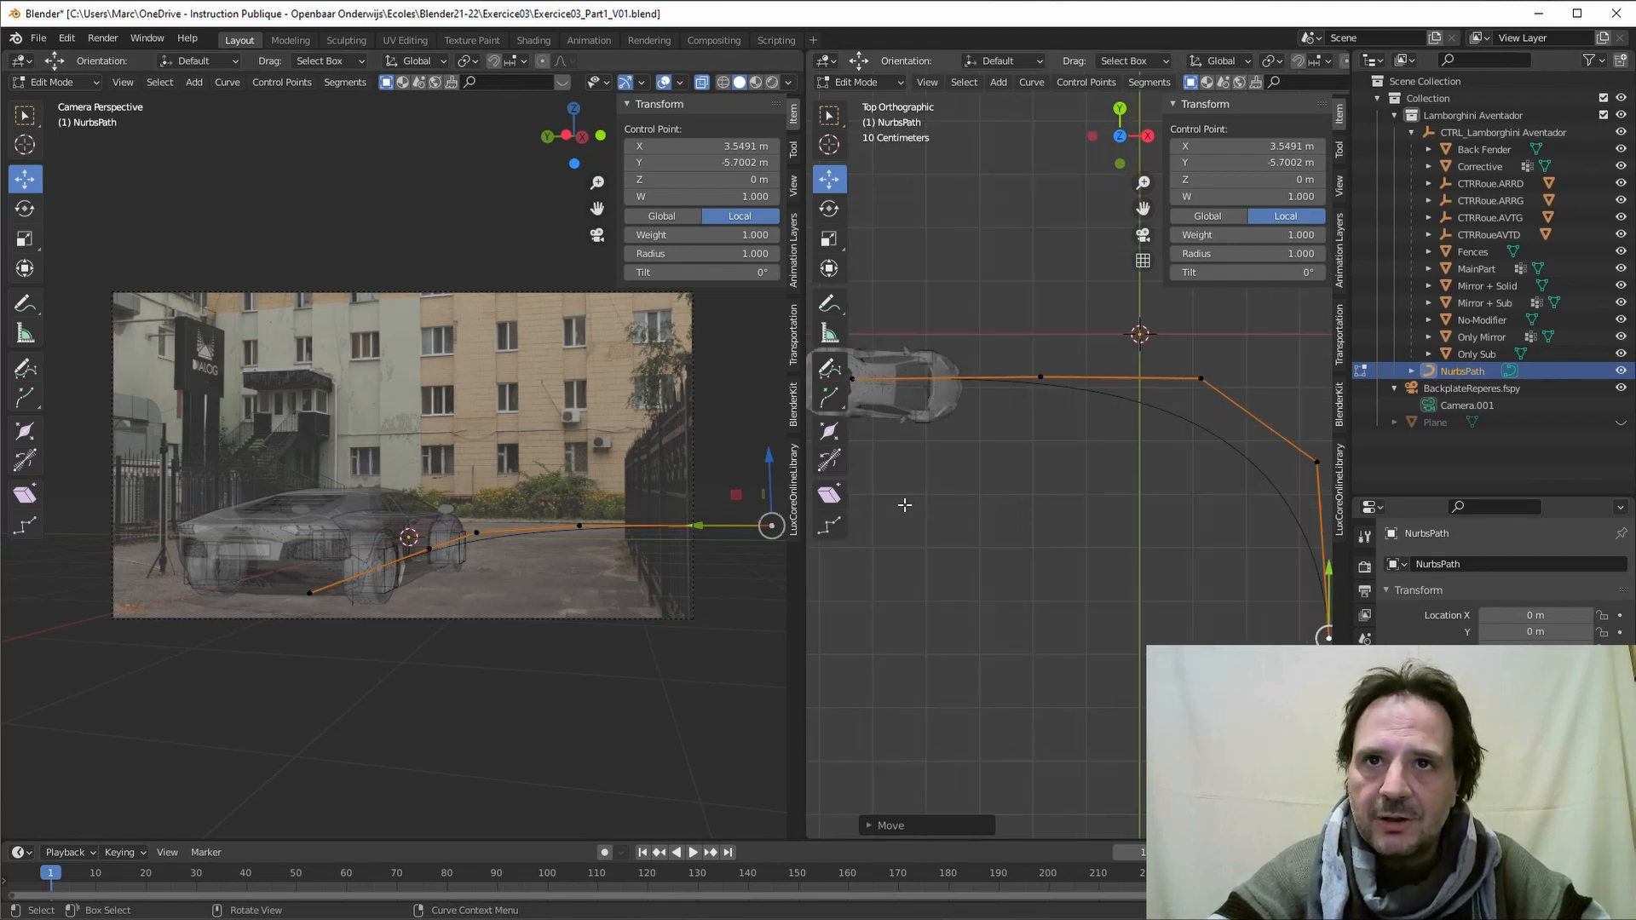
scroll(904, 504, down, 1)
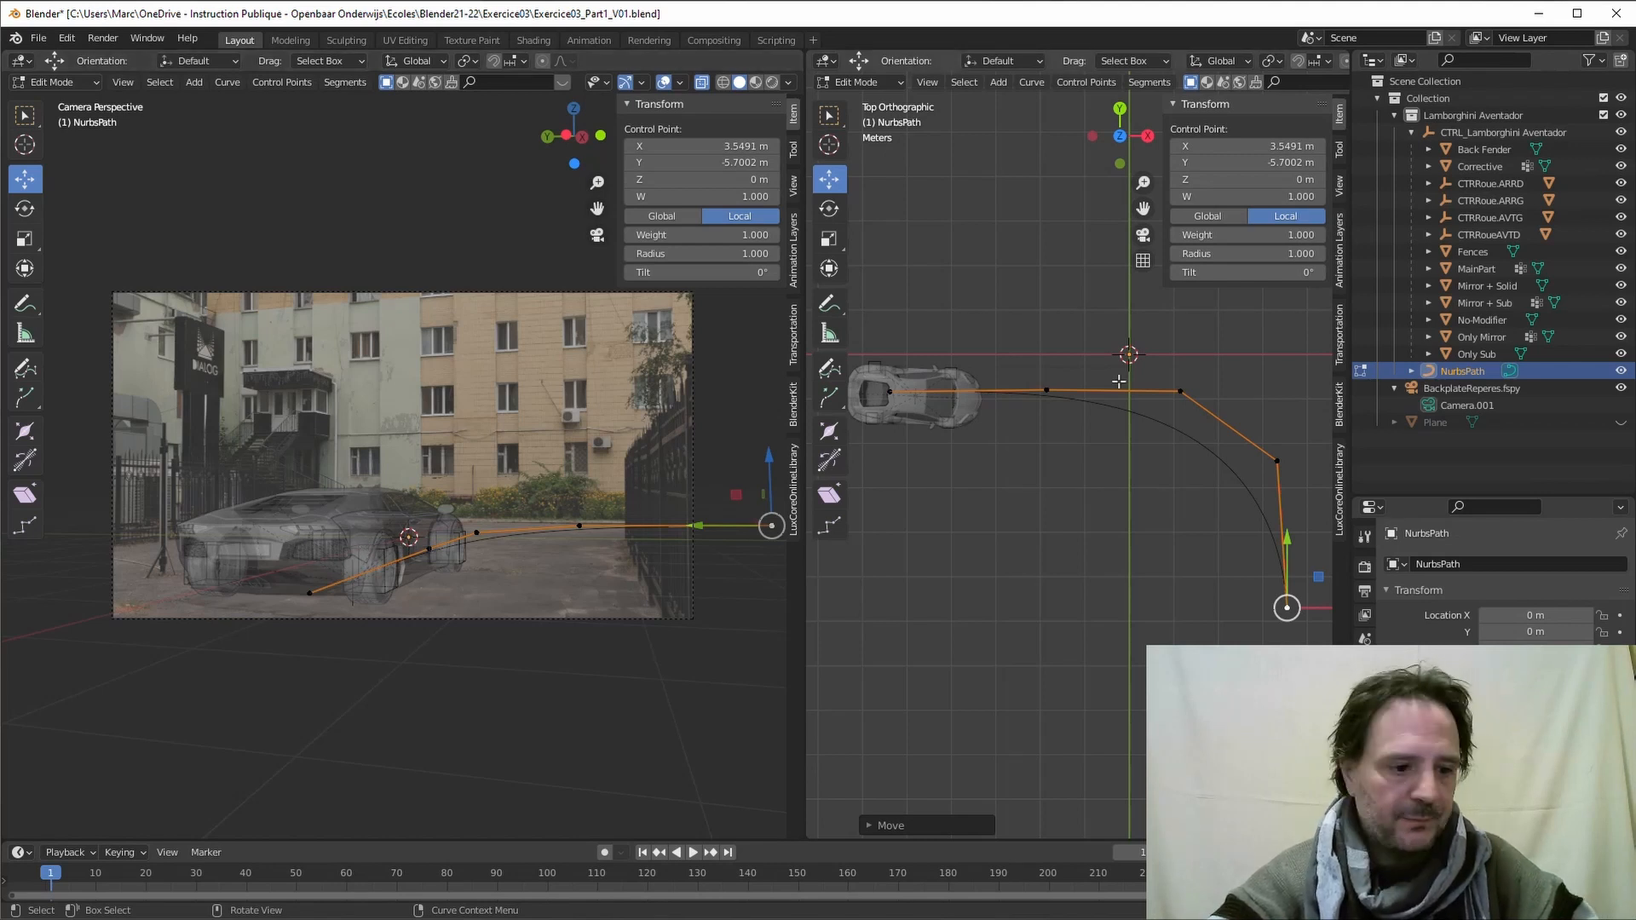
Step: Return to Object Mode and give CTRL_Lamborghini Aventador a Follow Path constraint with NurbsPath as its target
key(Tab)
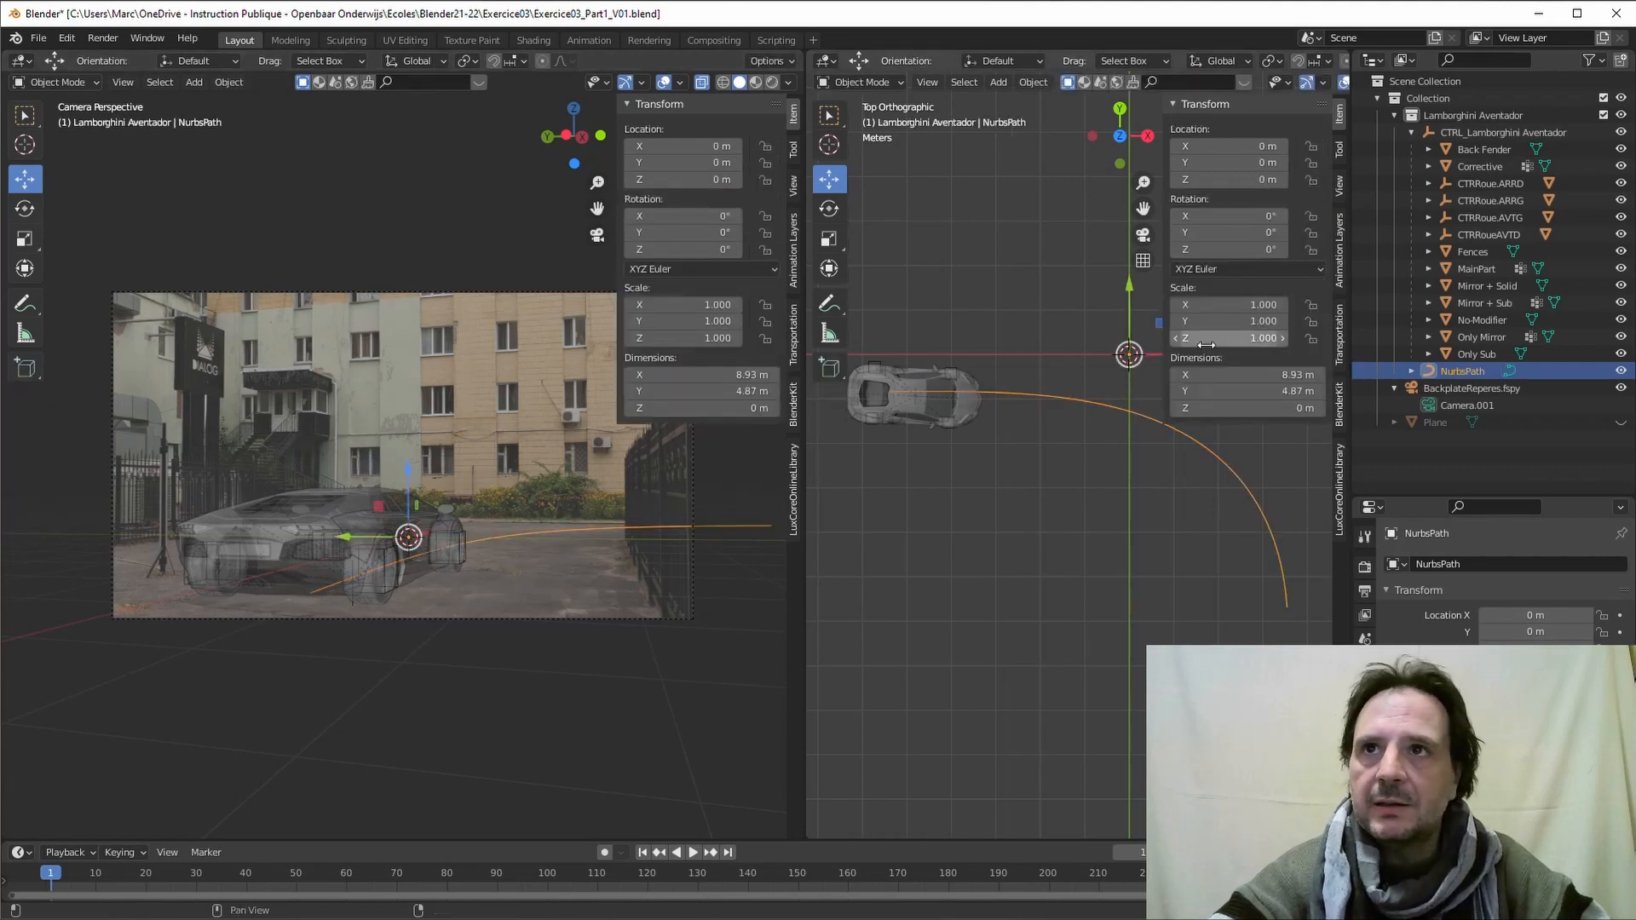
click(1493, 129)
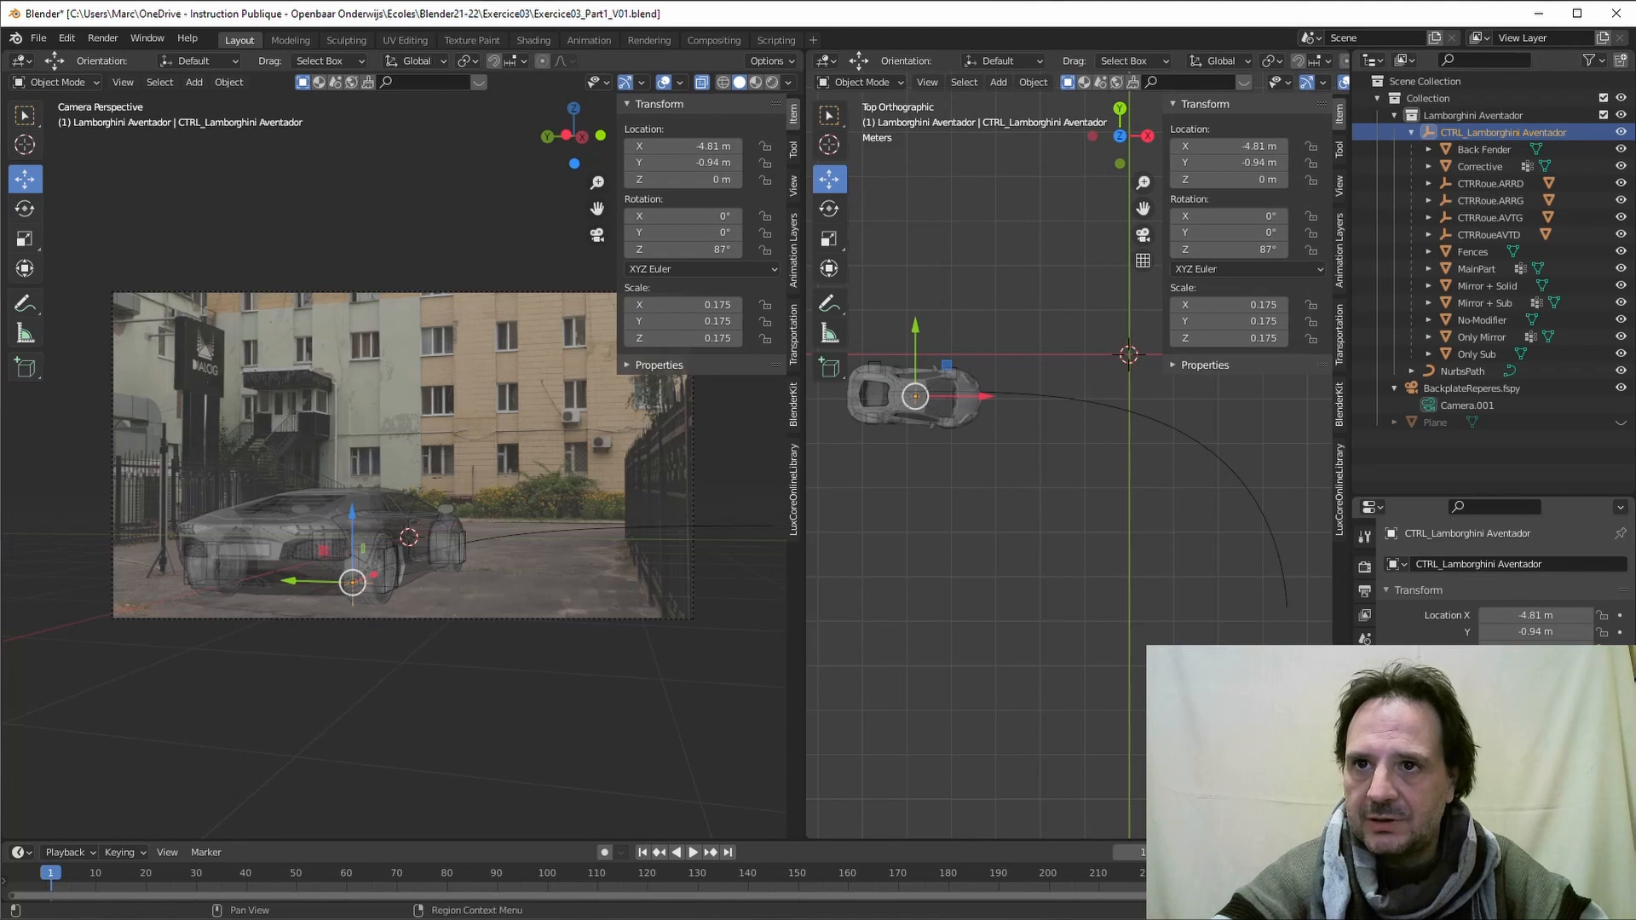
click(1365, 743)
drag(1482, 497, 1482, 109)
click(1441, 179)
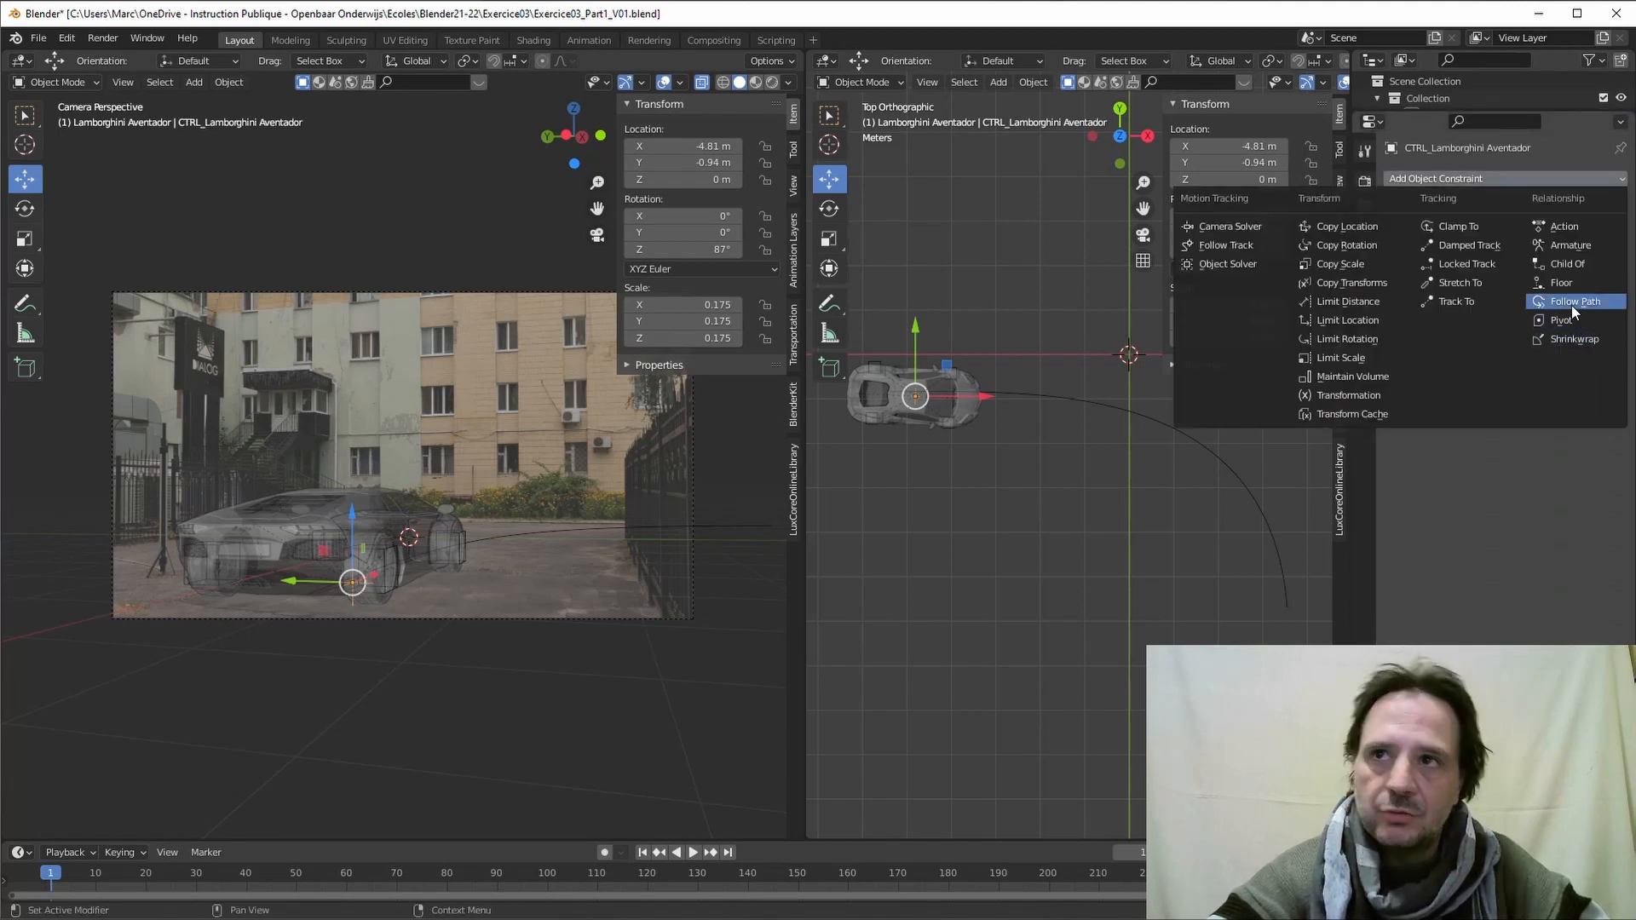
click(1571, 305)
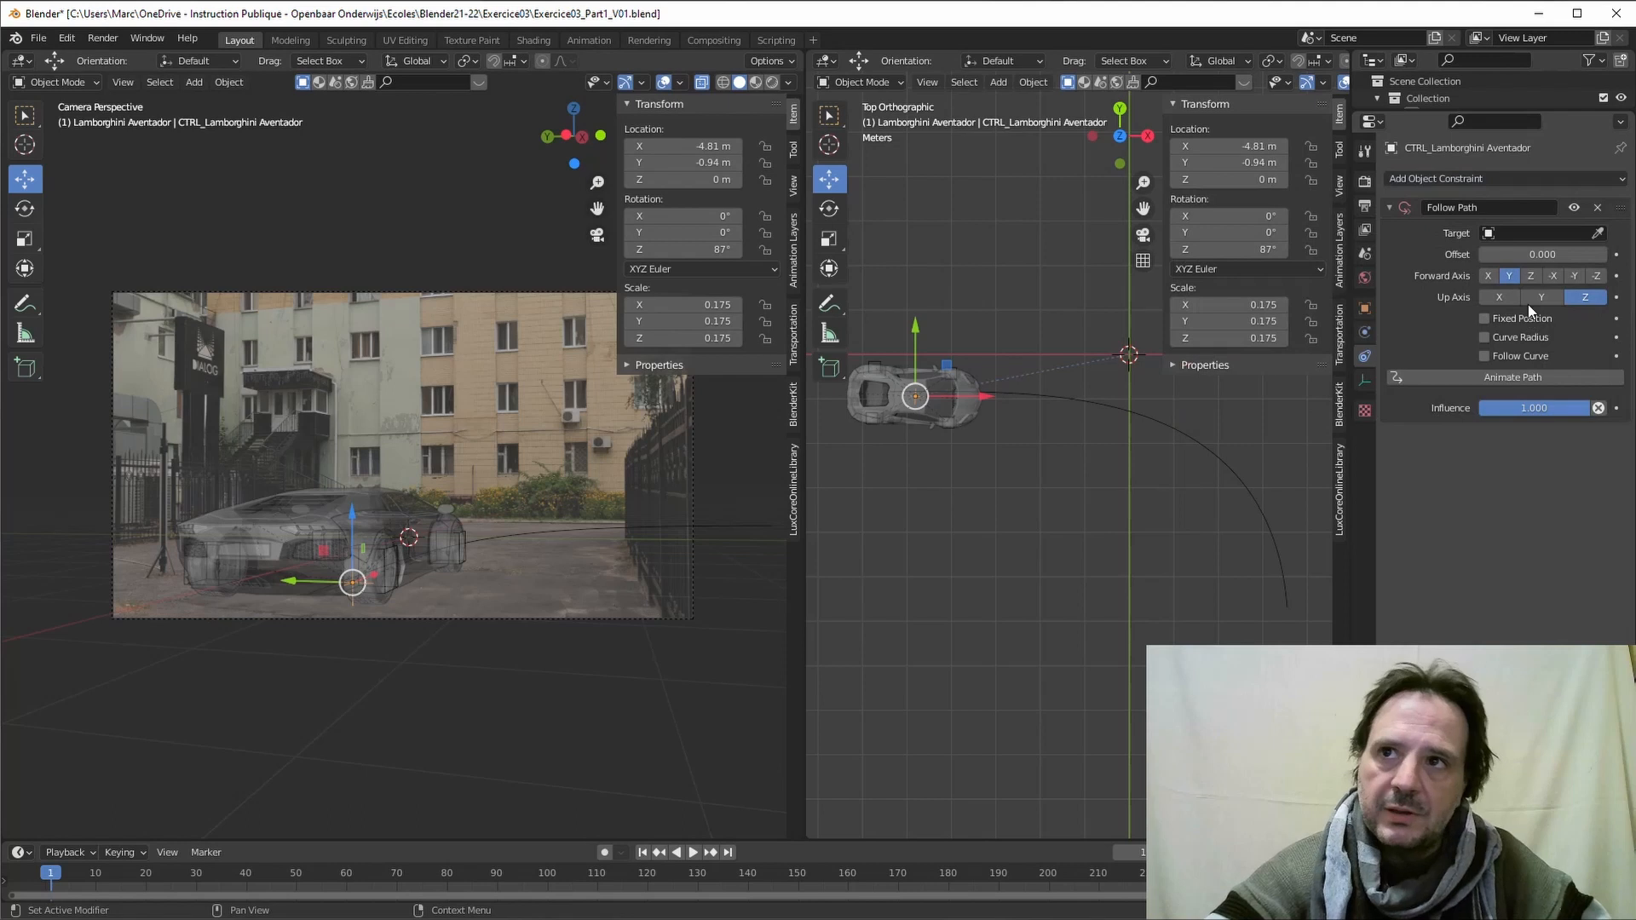
click(1599, 234)
click(1097, 402)
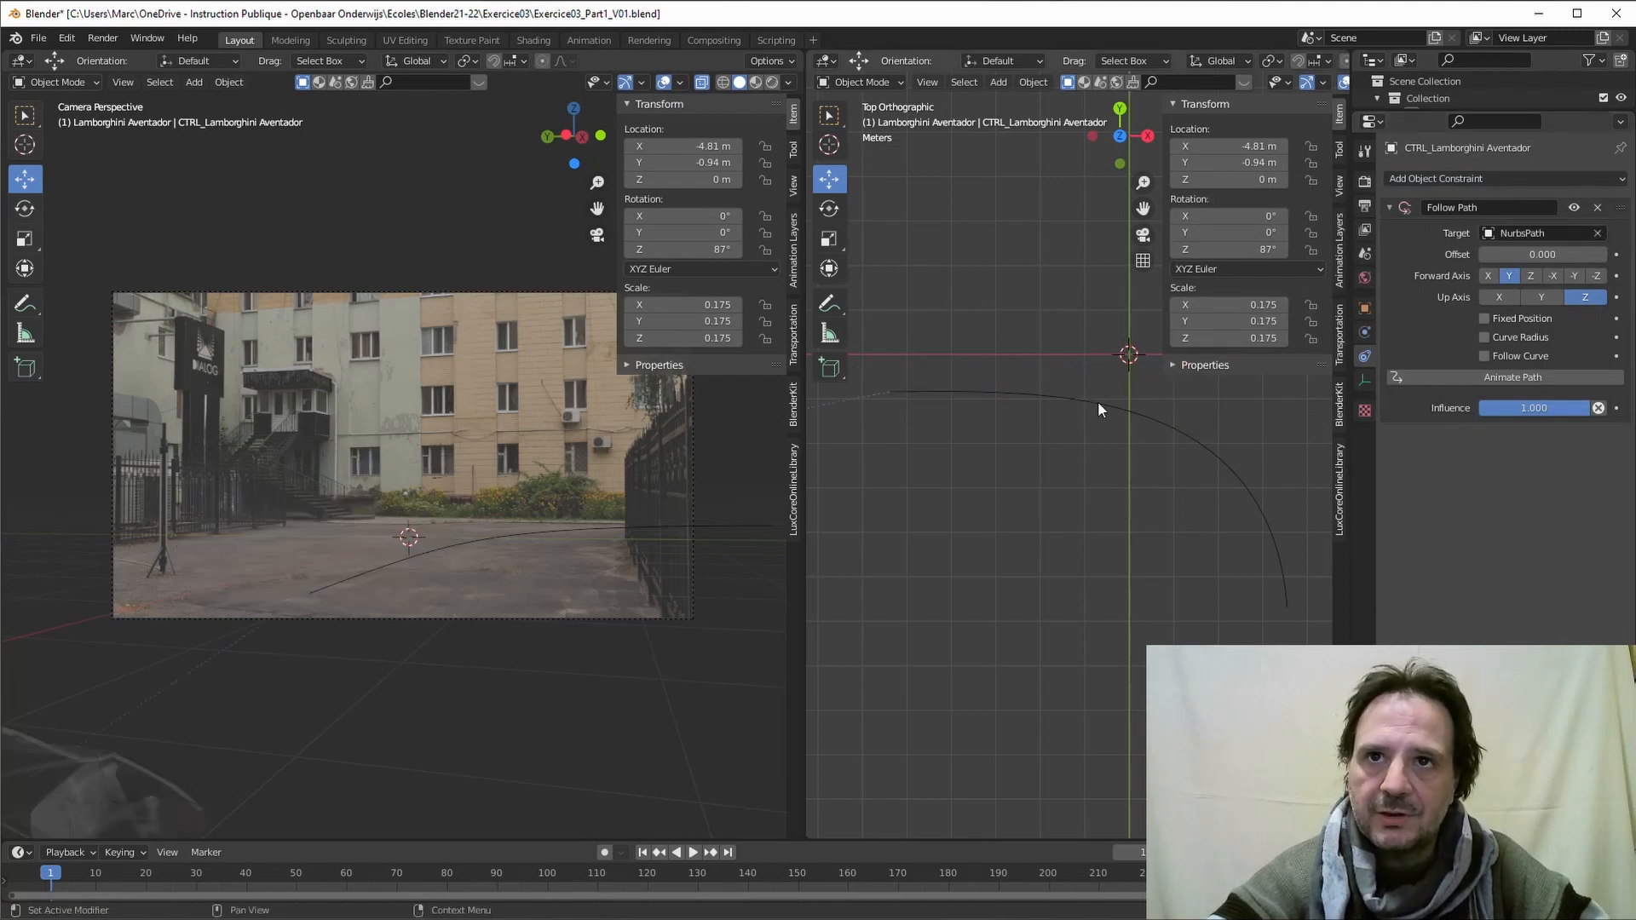
Step: Set the Lamborghini control object's X, Y and Z location to 0 m
scroll(874, 458, down, 4)
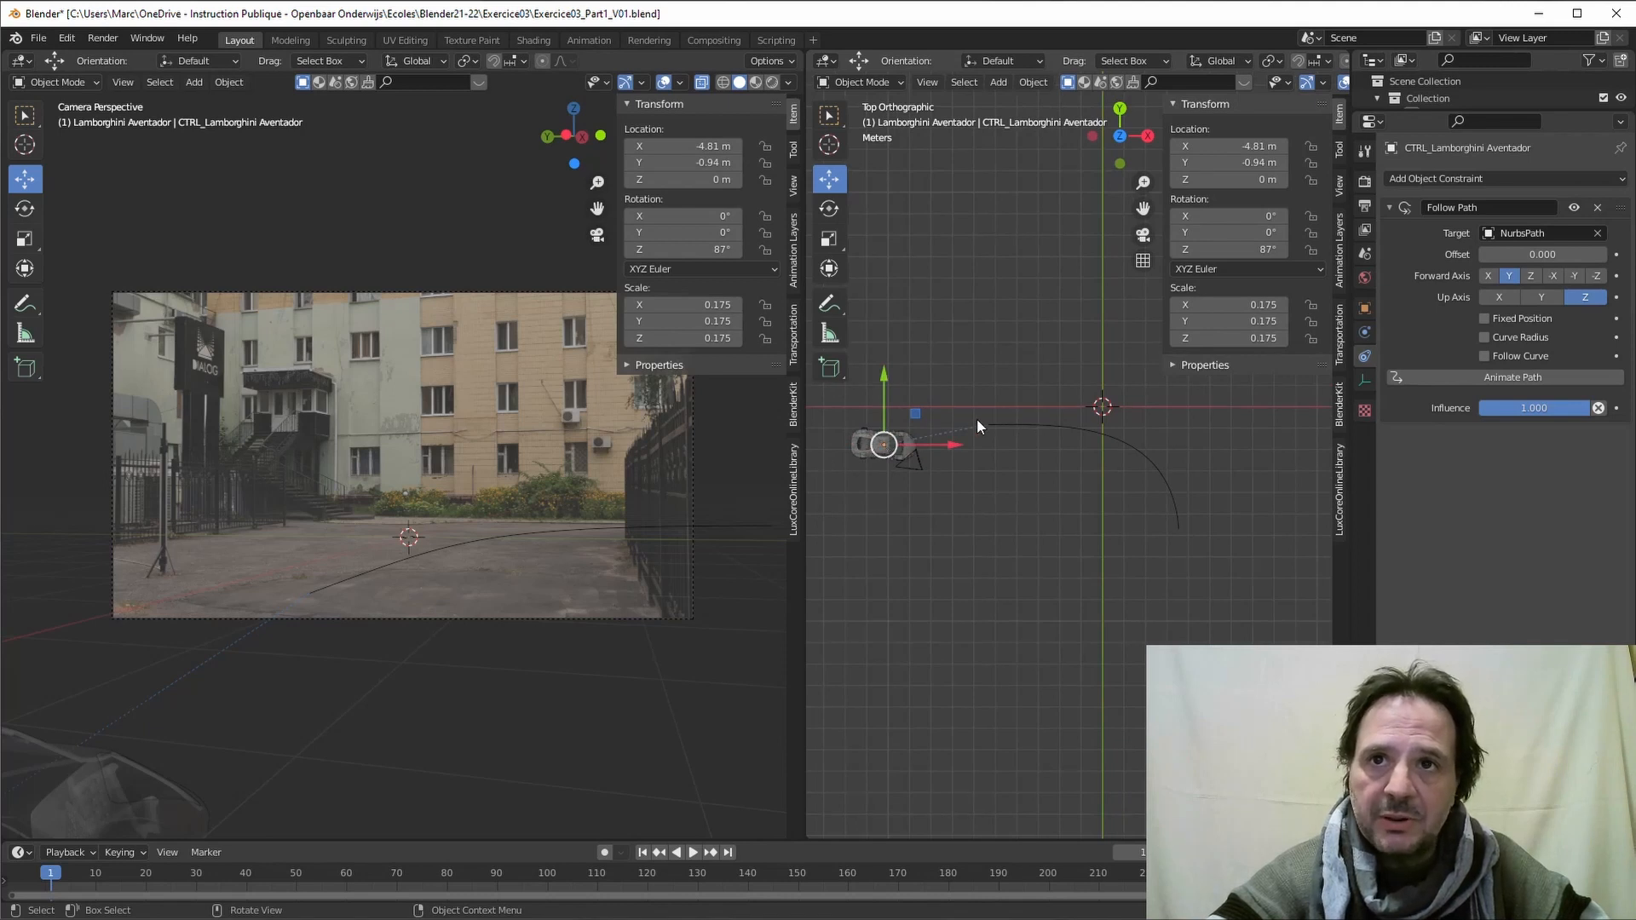
drag(1234, 145, 1236, 175)
text(0)
key(Return)
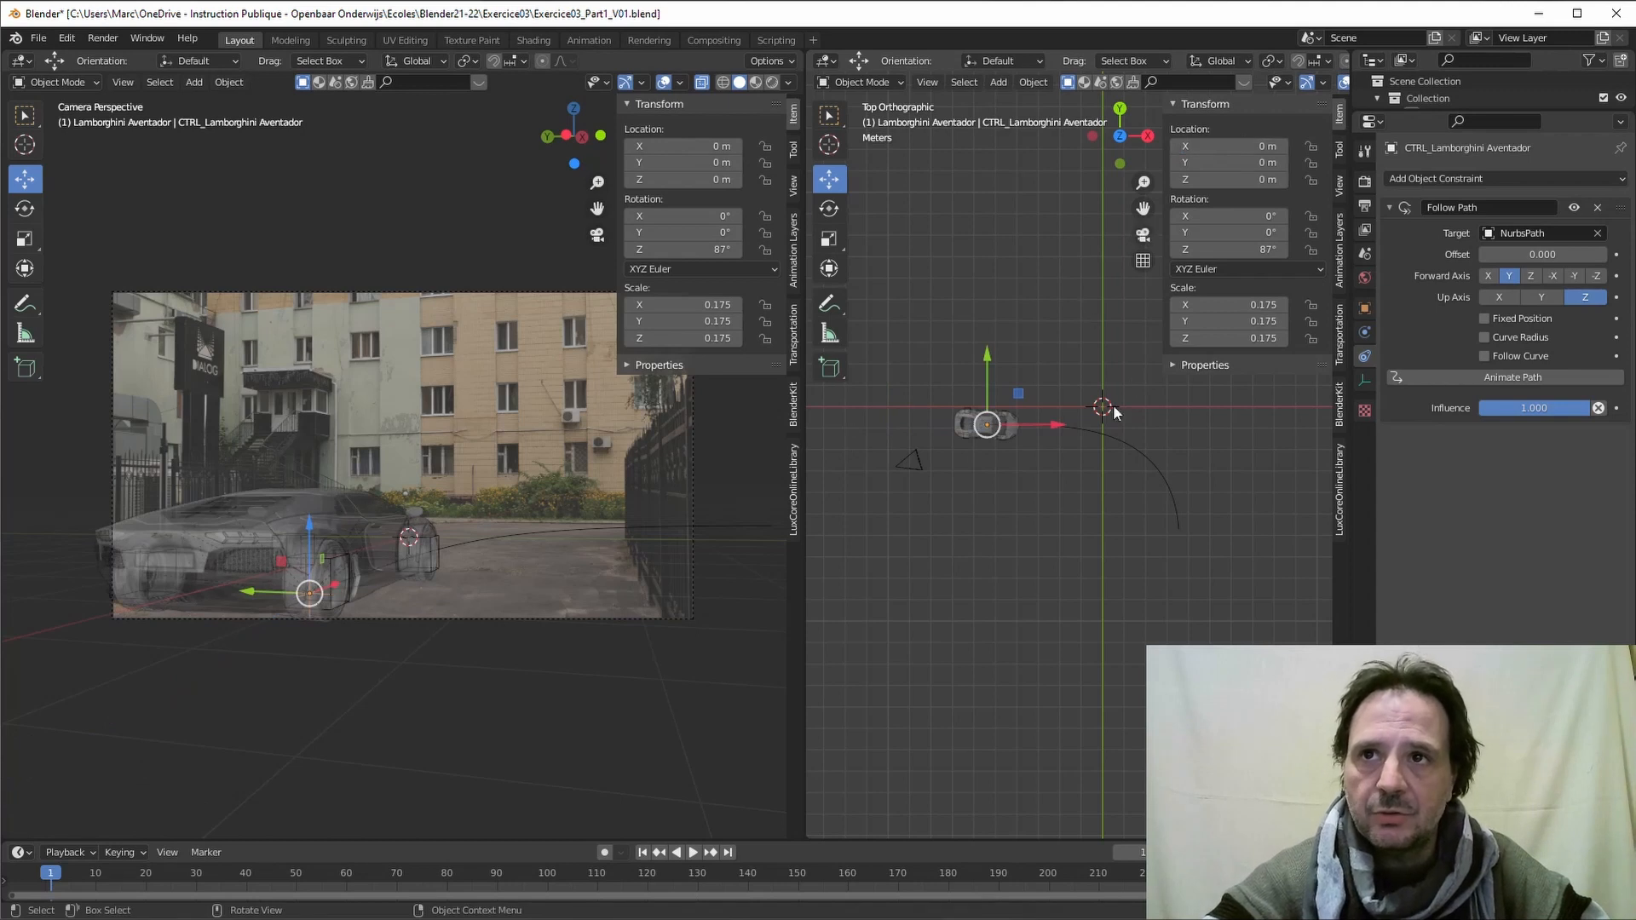
Step: Enlarge the timeline area vertically and restore the camera view in the first viewport
middle_drag(575, 478, 264, 753)
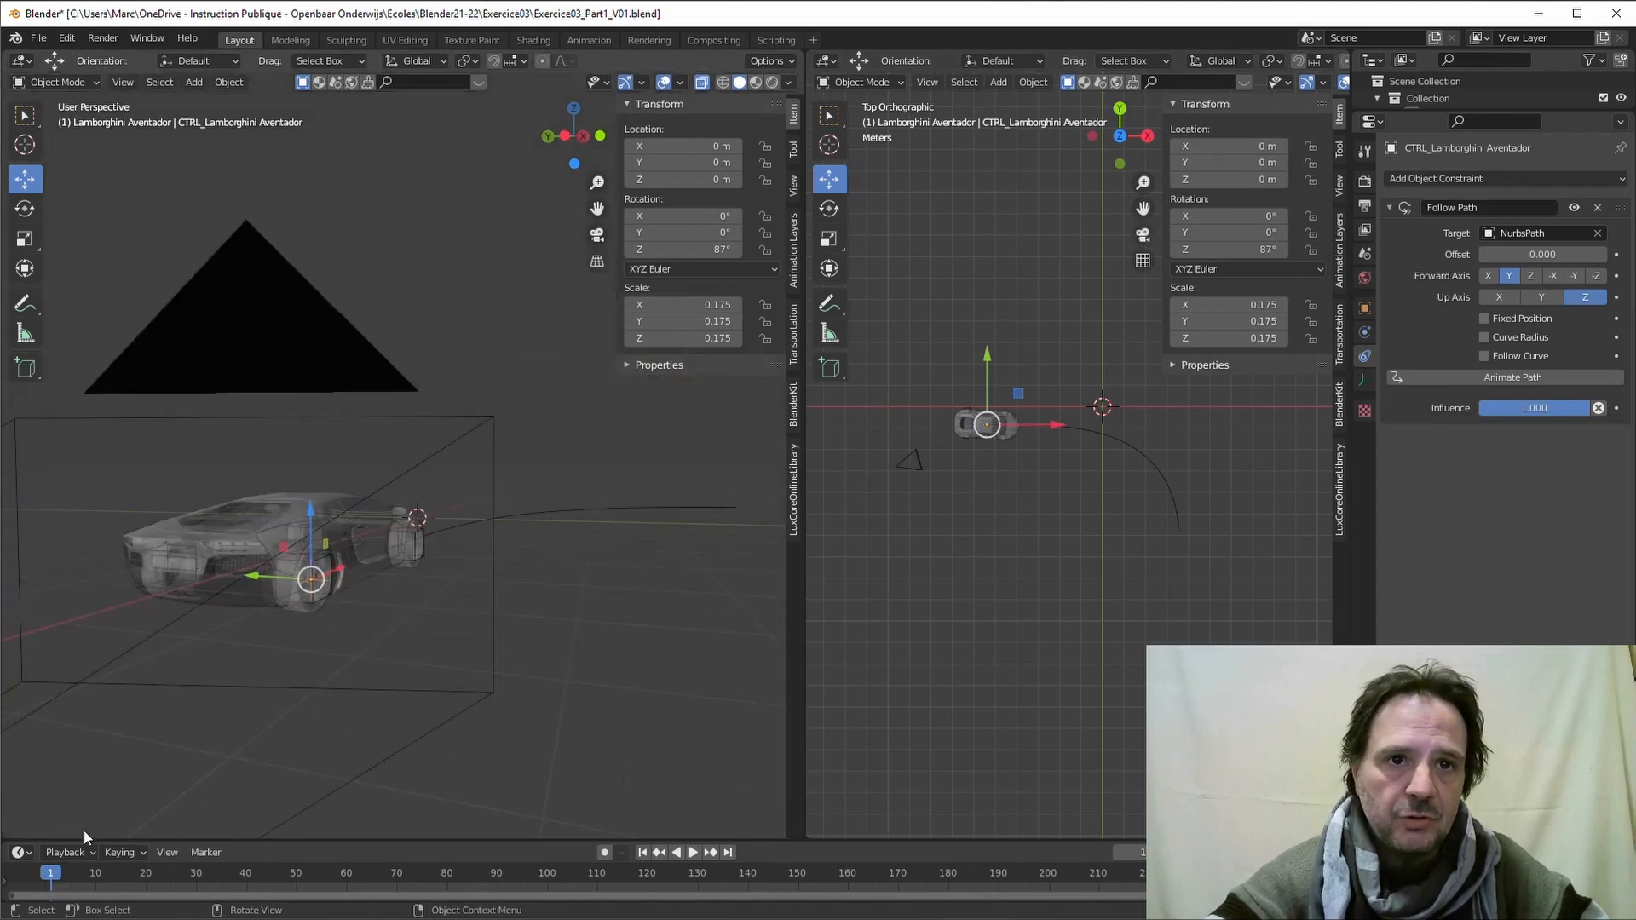
drag(232, 841, 281, 753)
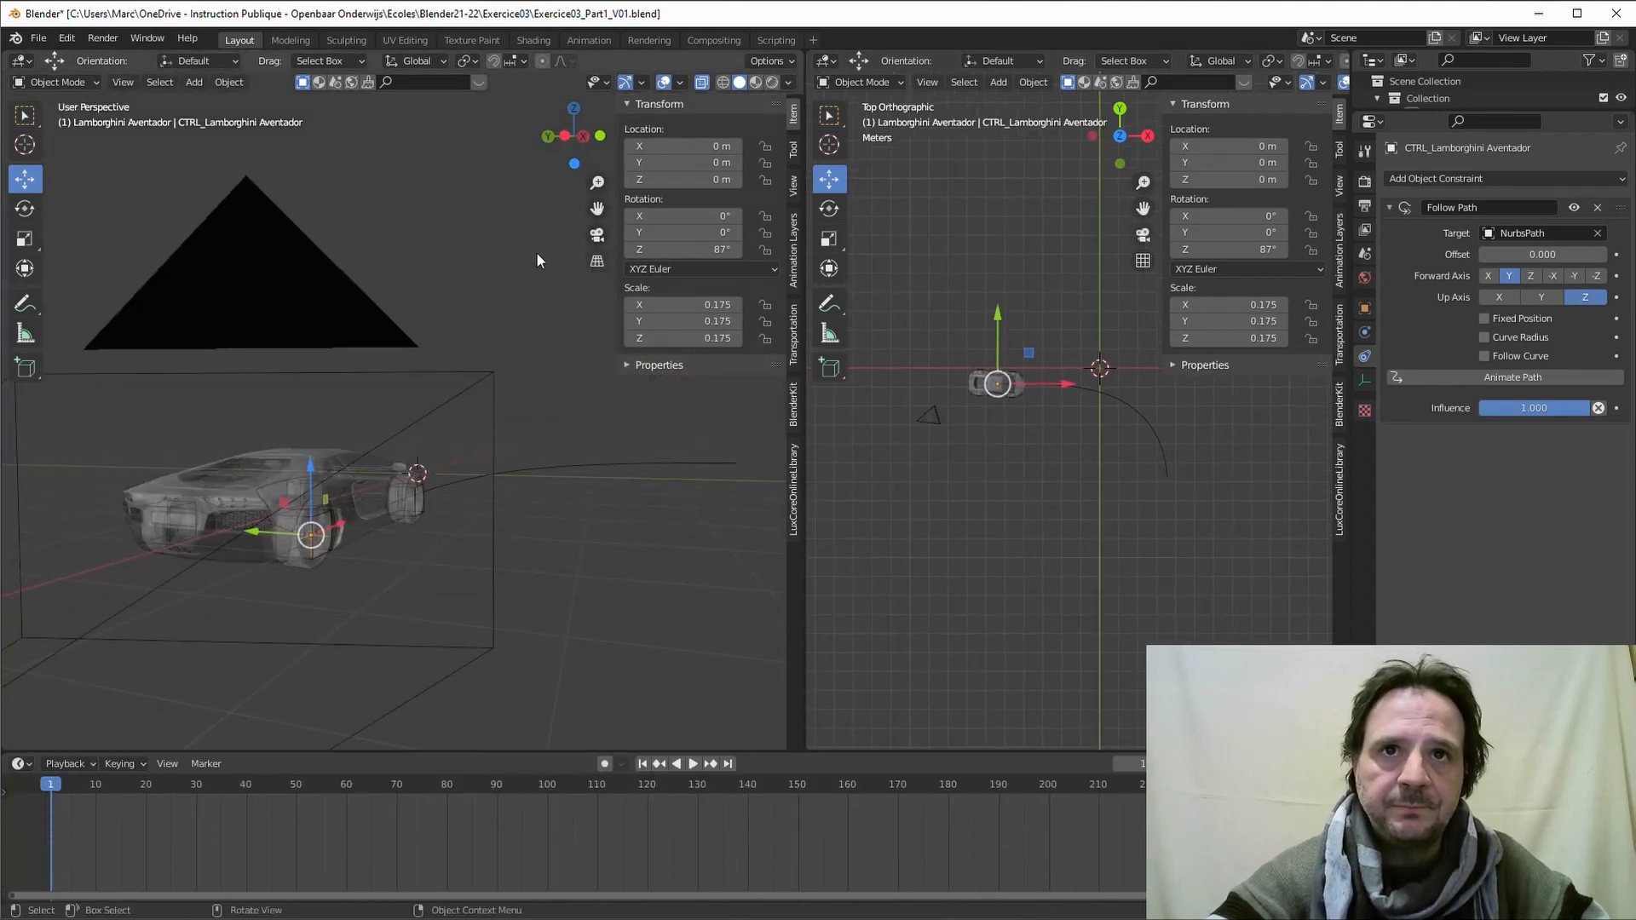
click(597, 234)
drag(70, 784, 45, 830)
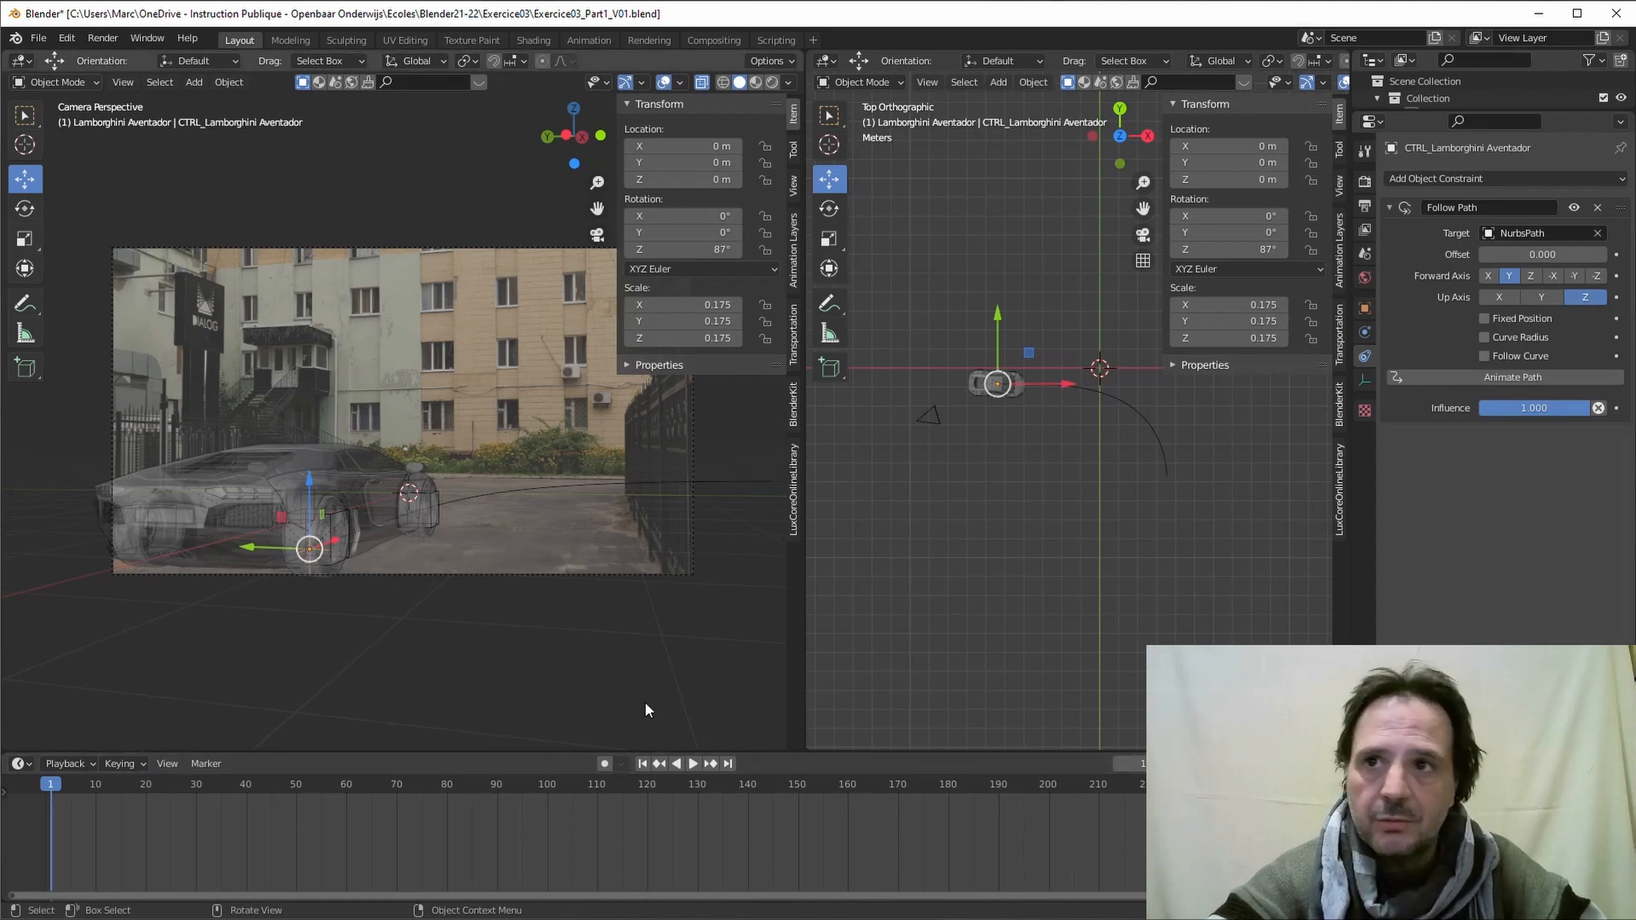
Step: Show the NURBS path's Path Animation settings and set the scene's end frame to 100
click(538, 485)
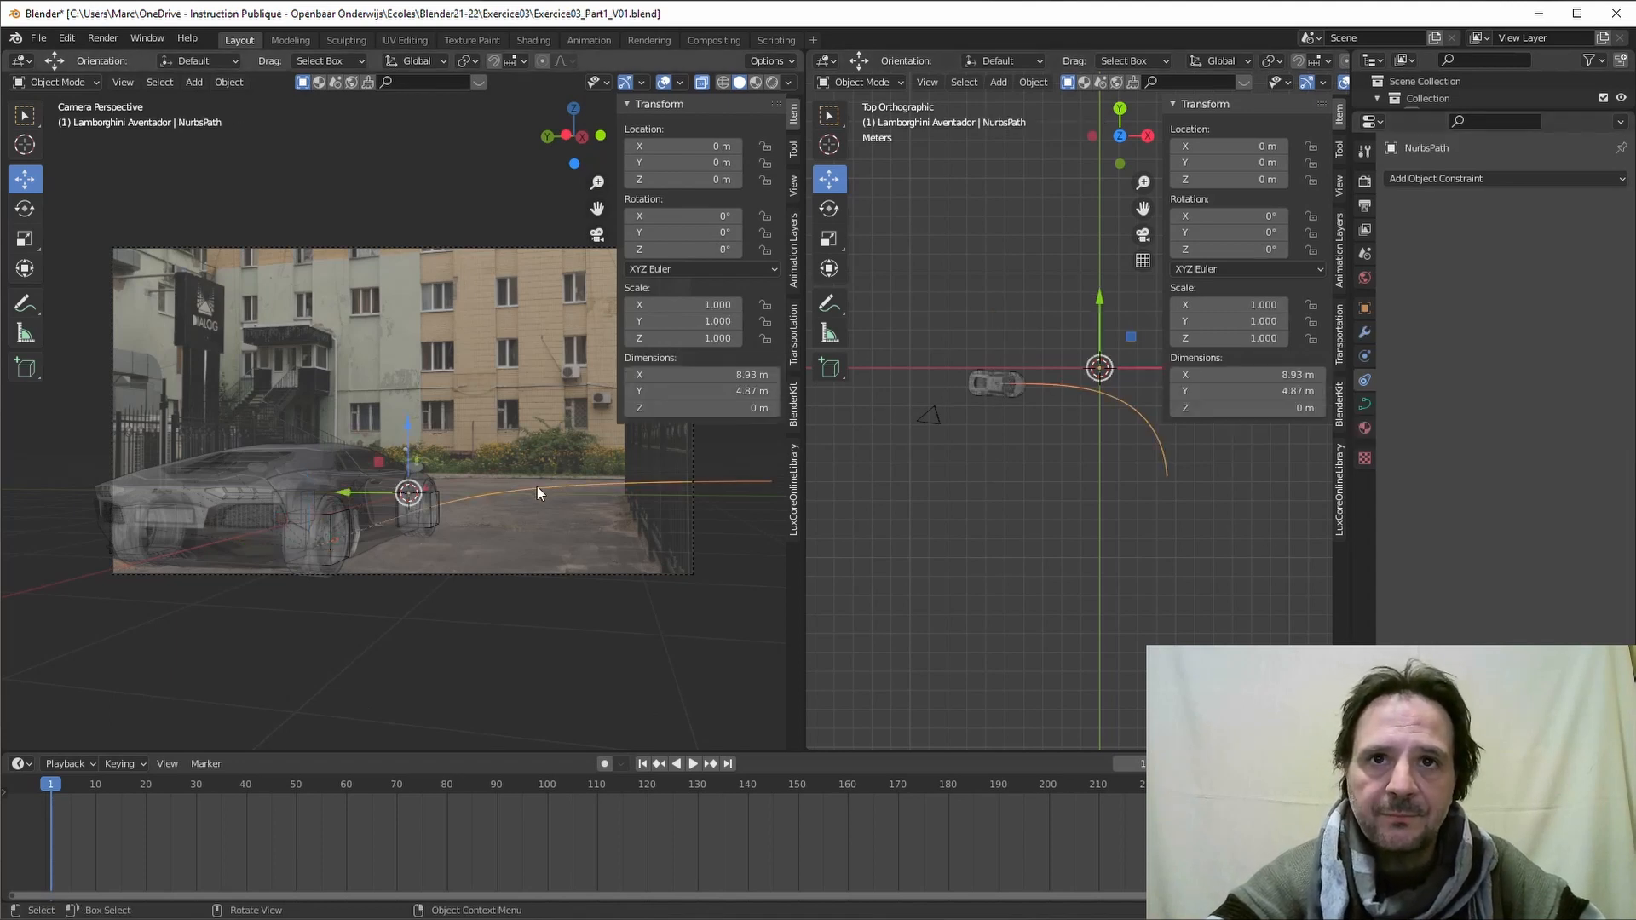
click(1365, 404)
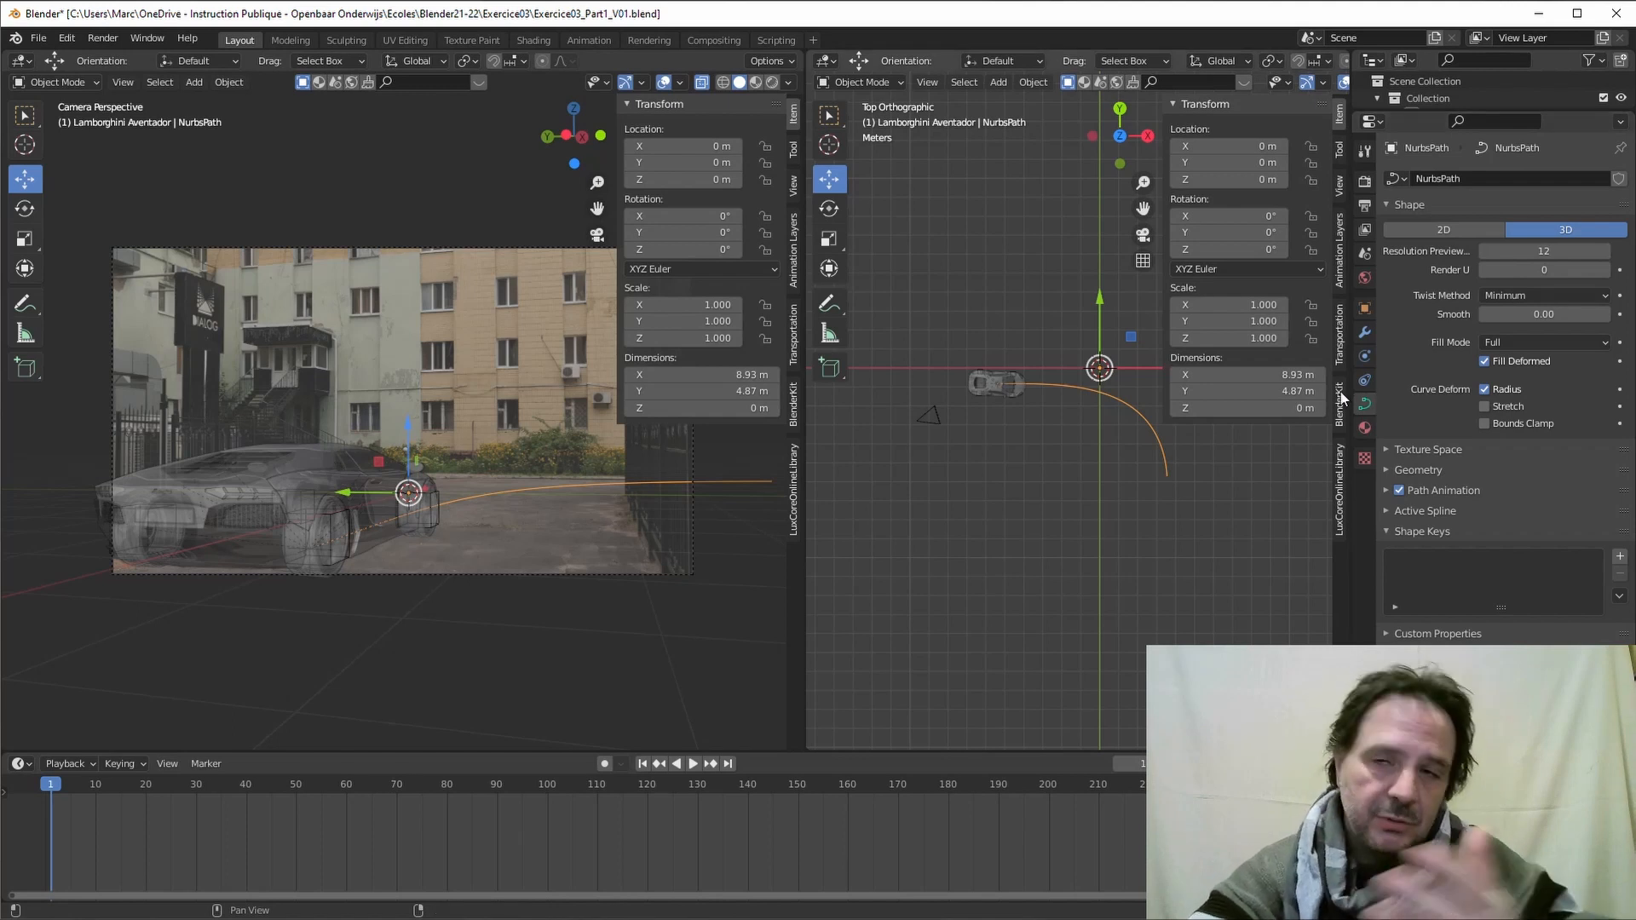
click(1387, 488)
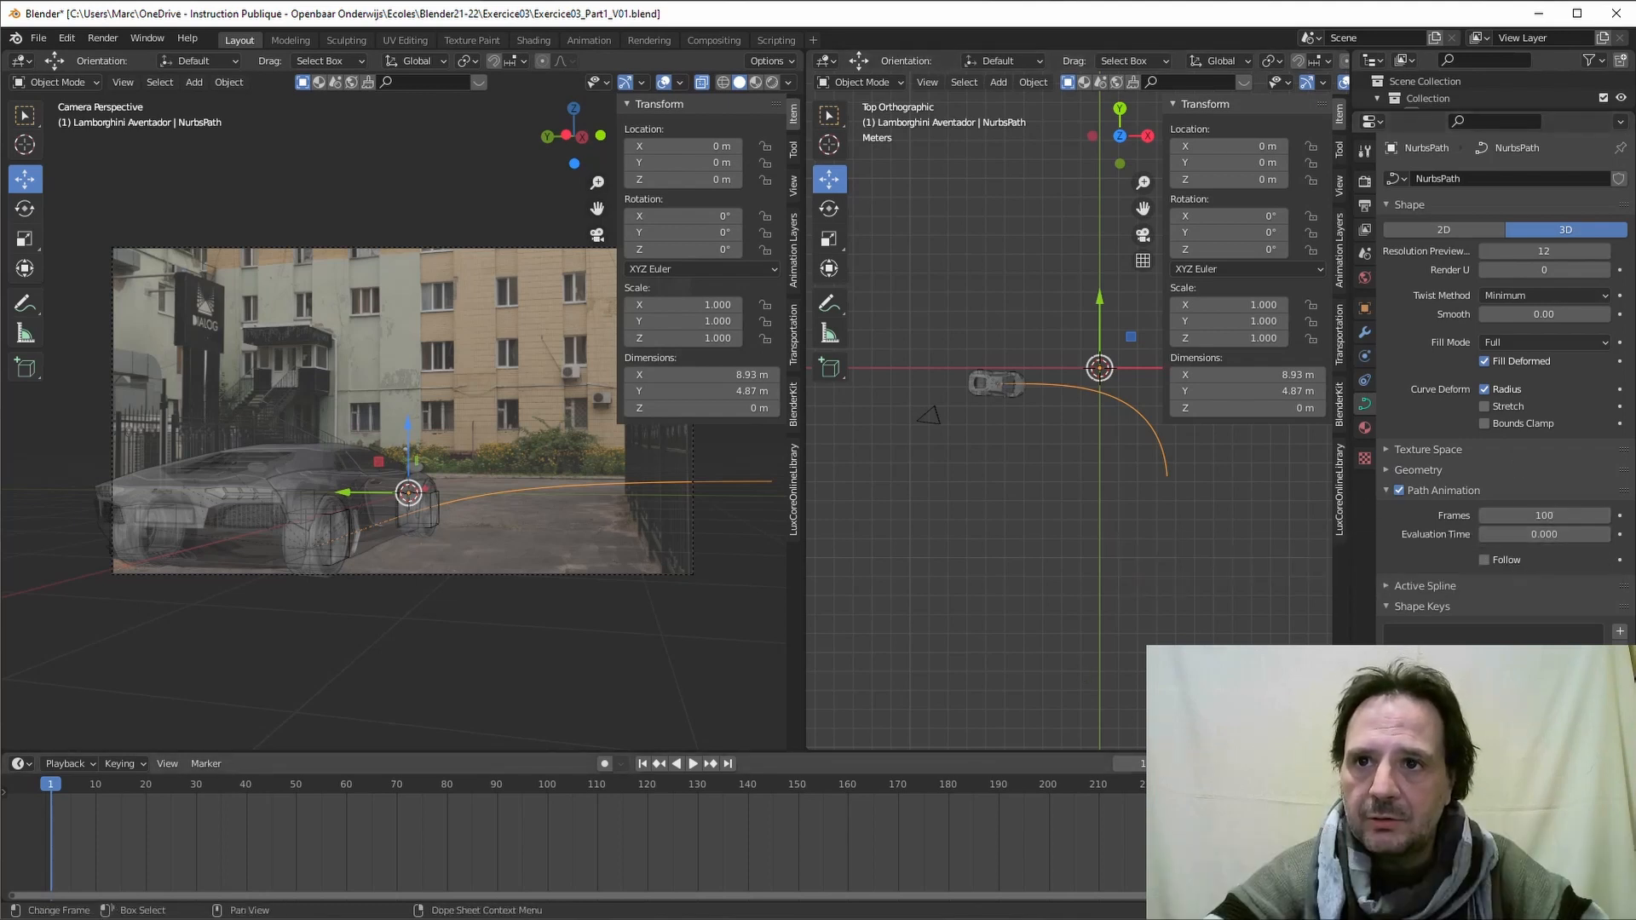
key(Return)
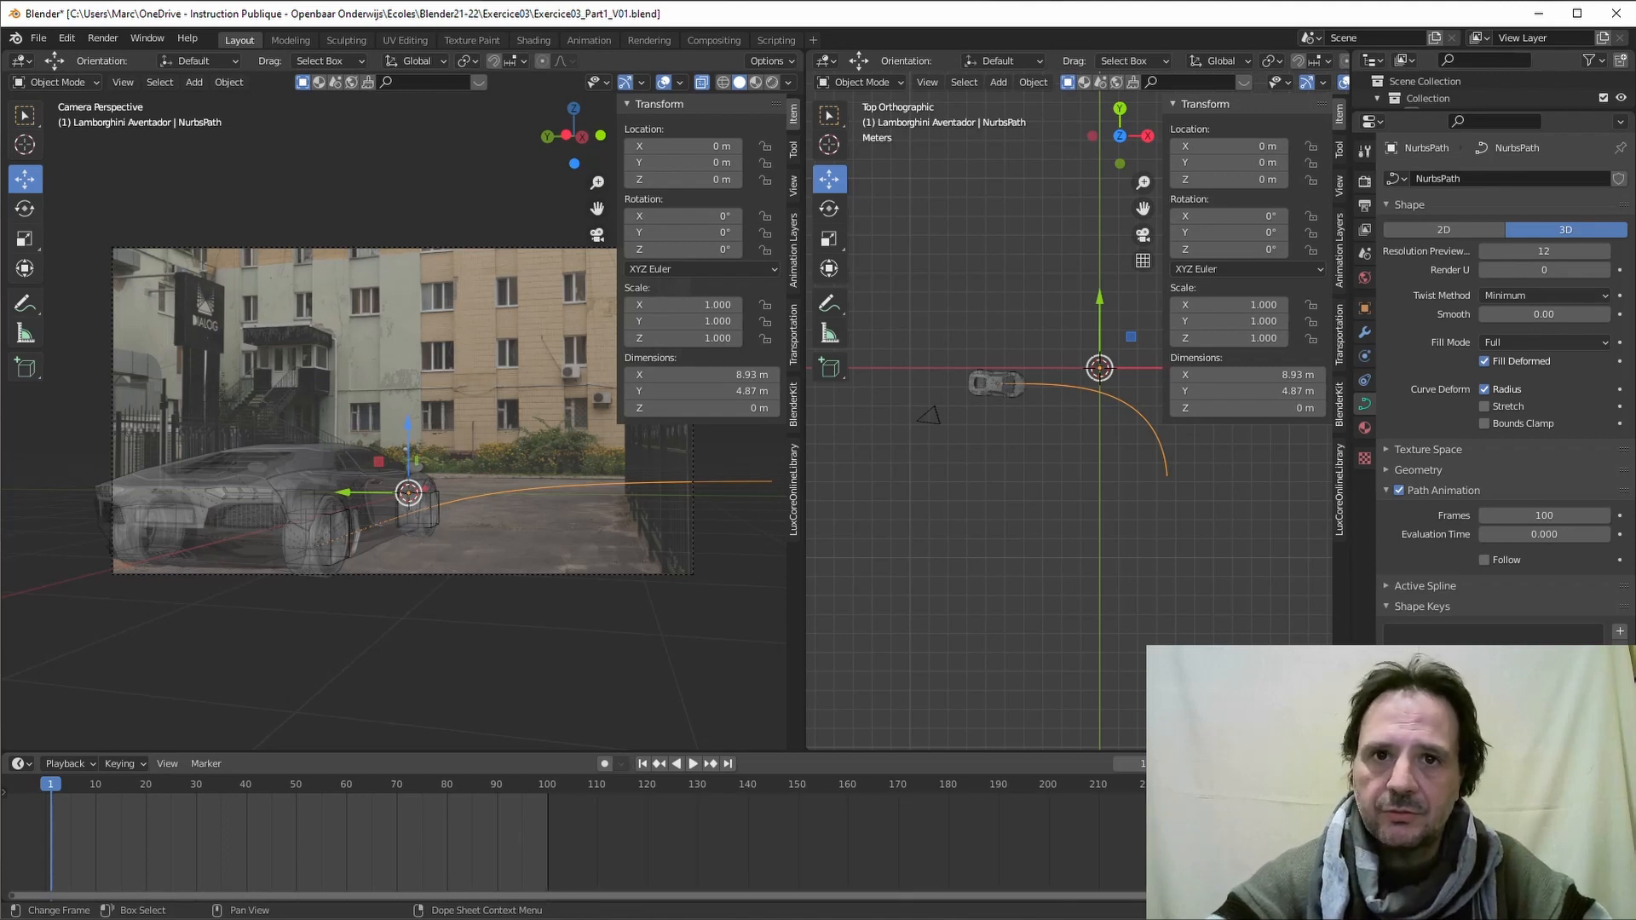
Step: Keyframe the path's Evaluation Time at 0 on frame 1
middle_drag(488, 819, 1032, 845)
scroll(810, 837, up, 5)
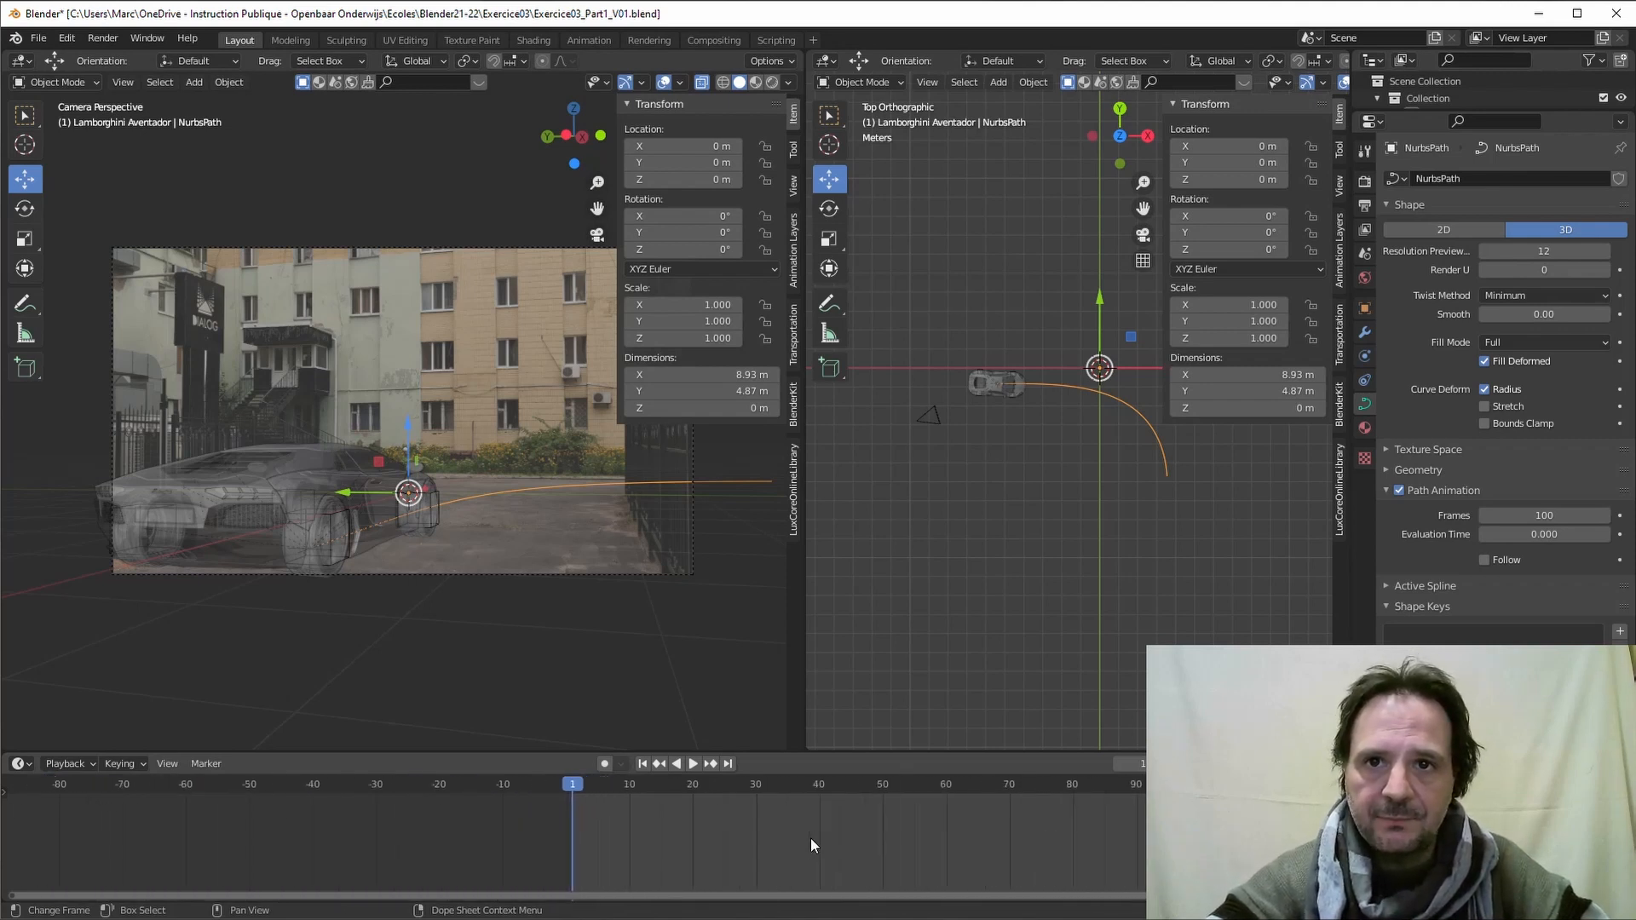
scroll(808, 851, down, 2)
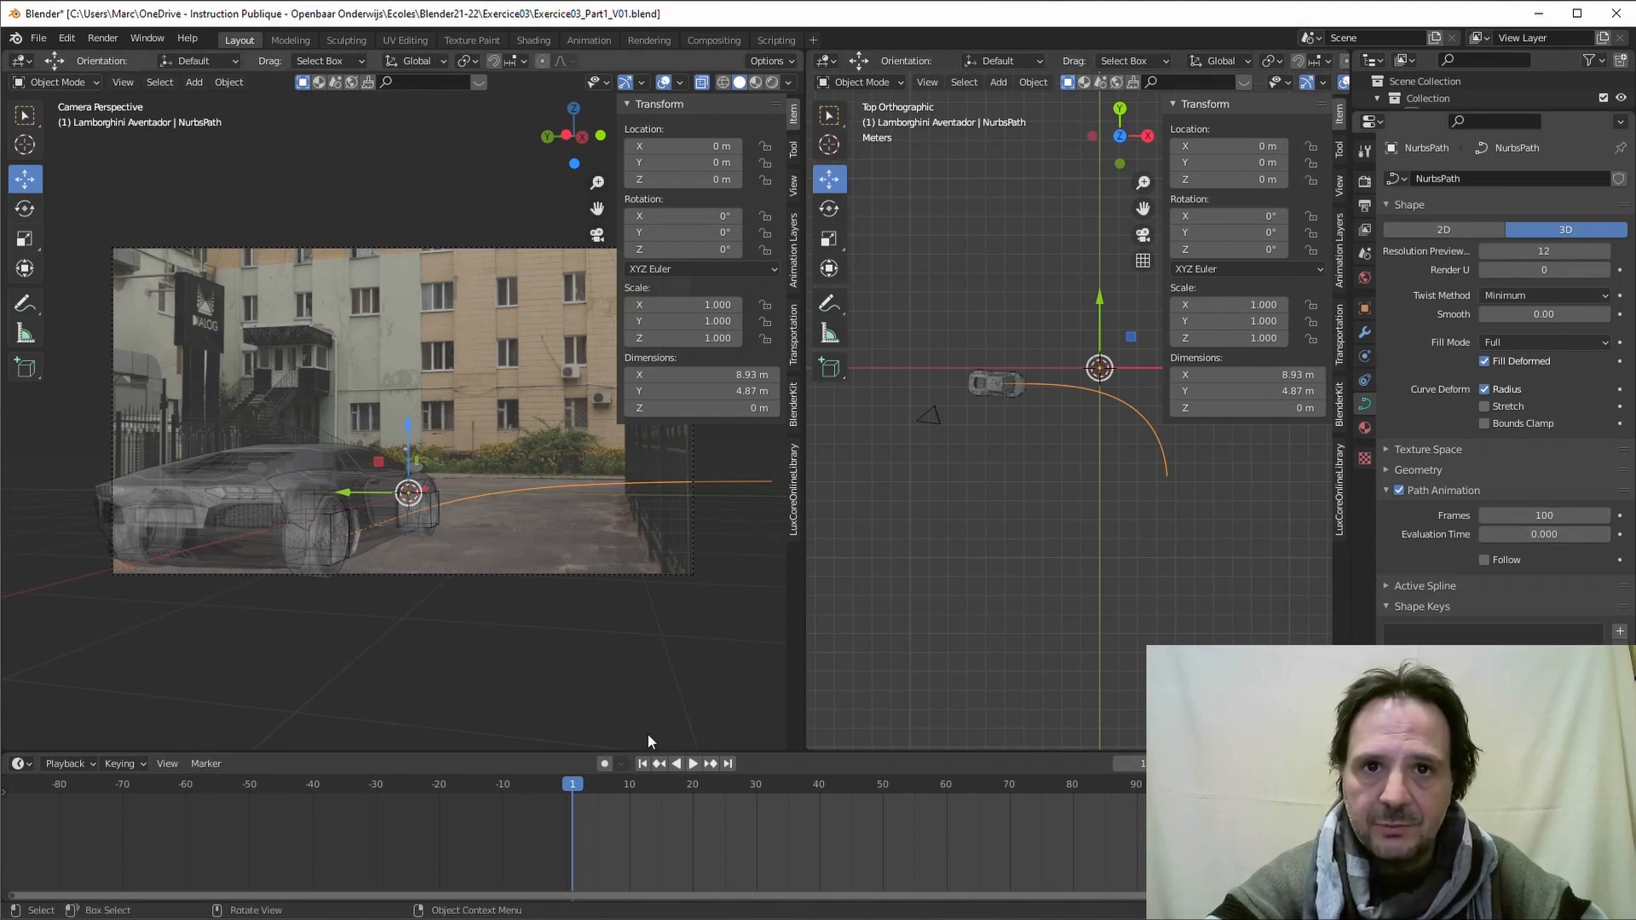
click(1621, 535)
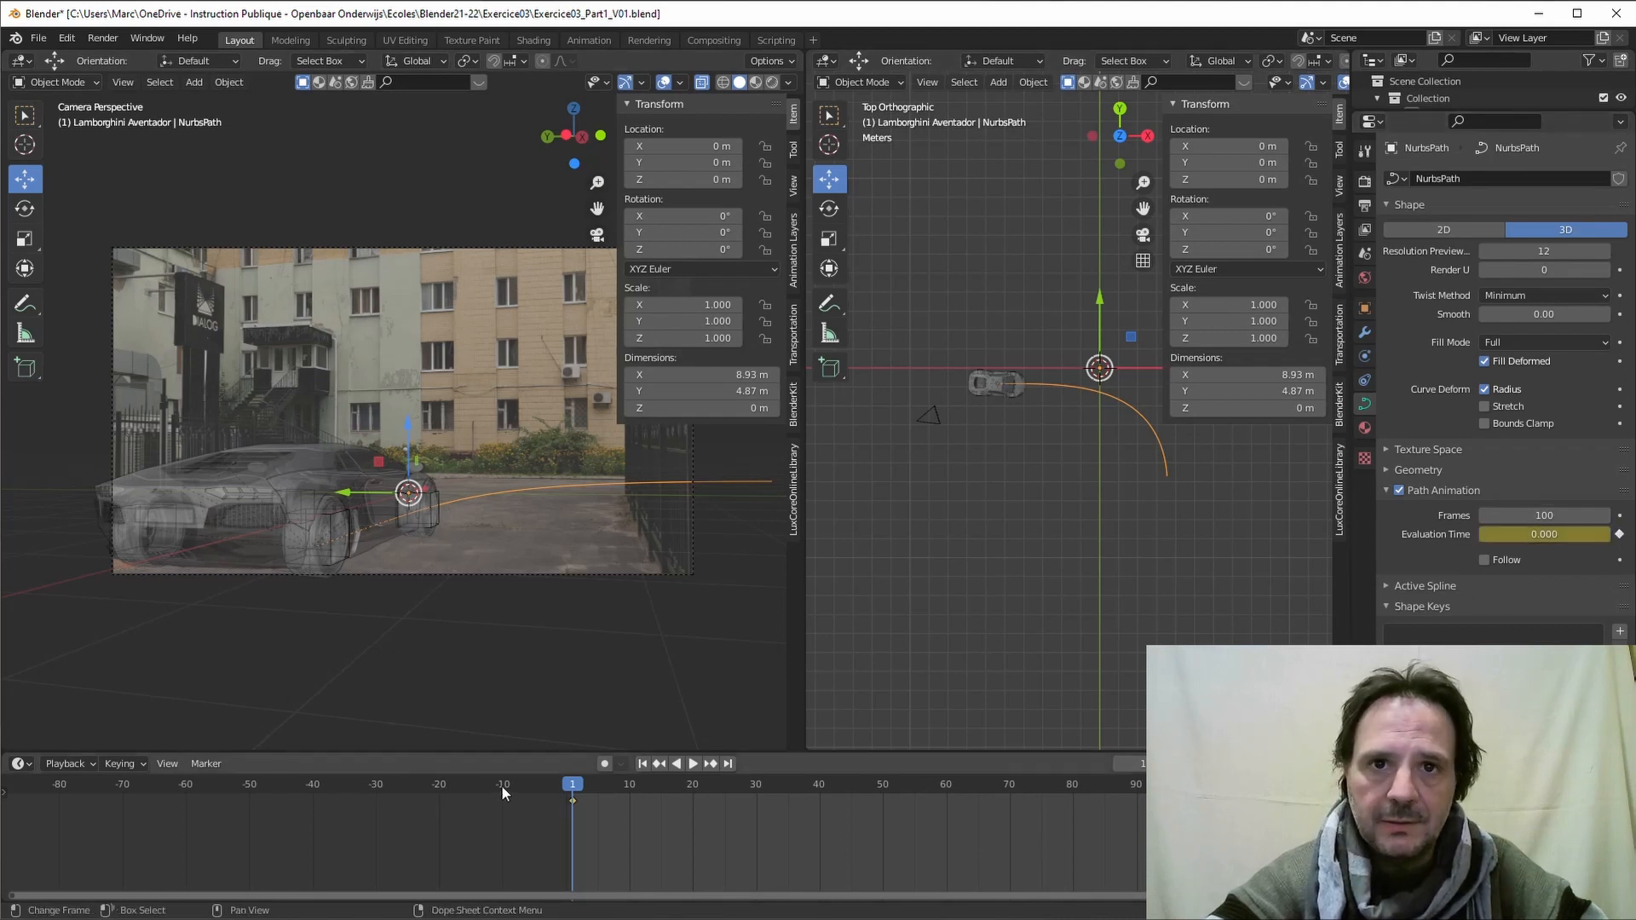
Step: Keyframe the path's Evaluation Time at 100 on frame 100 and enable Follow for the path animation
key(space)
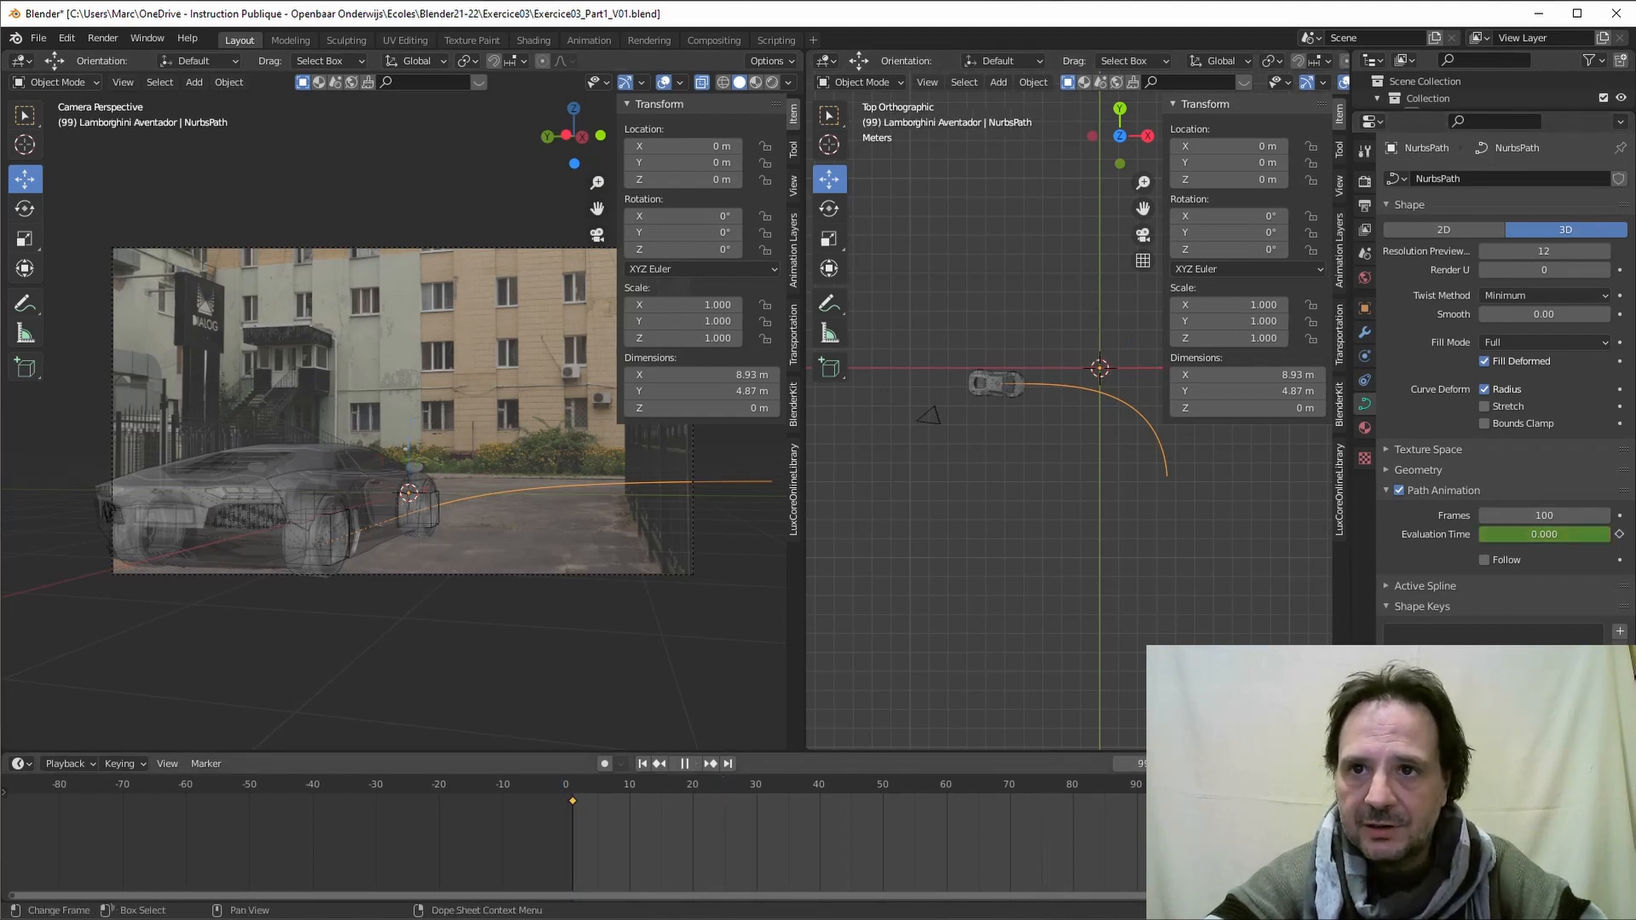
key(space)
click(1544, 537)
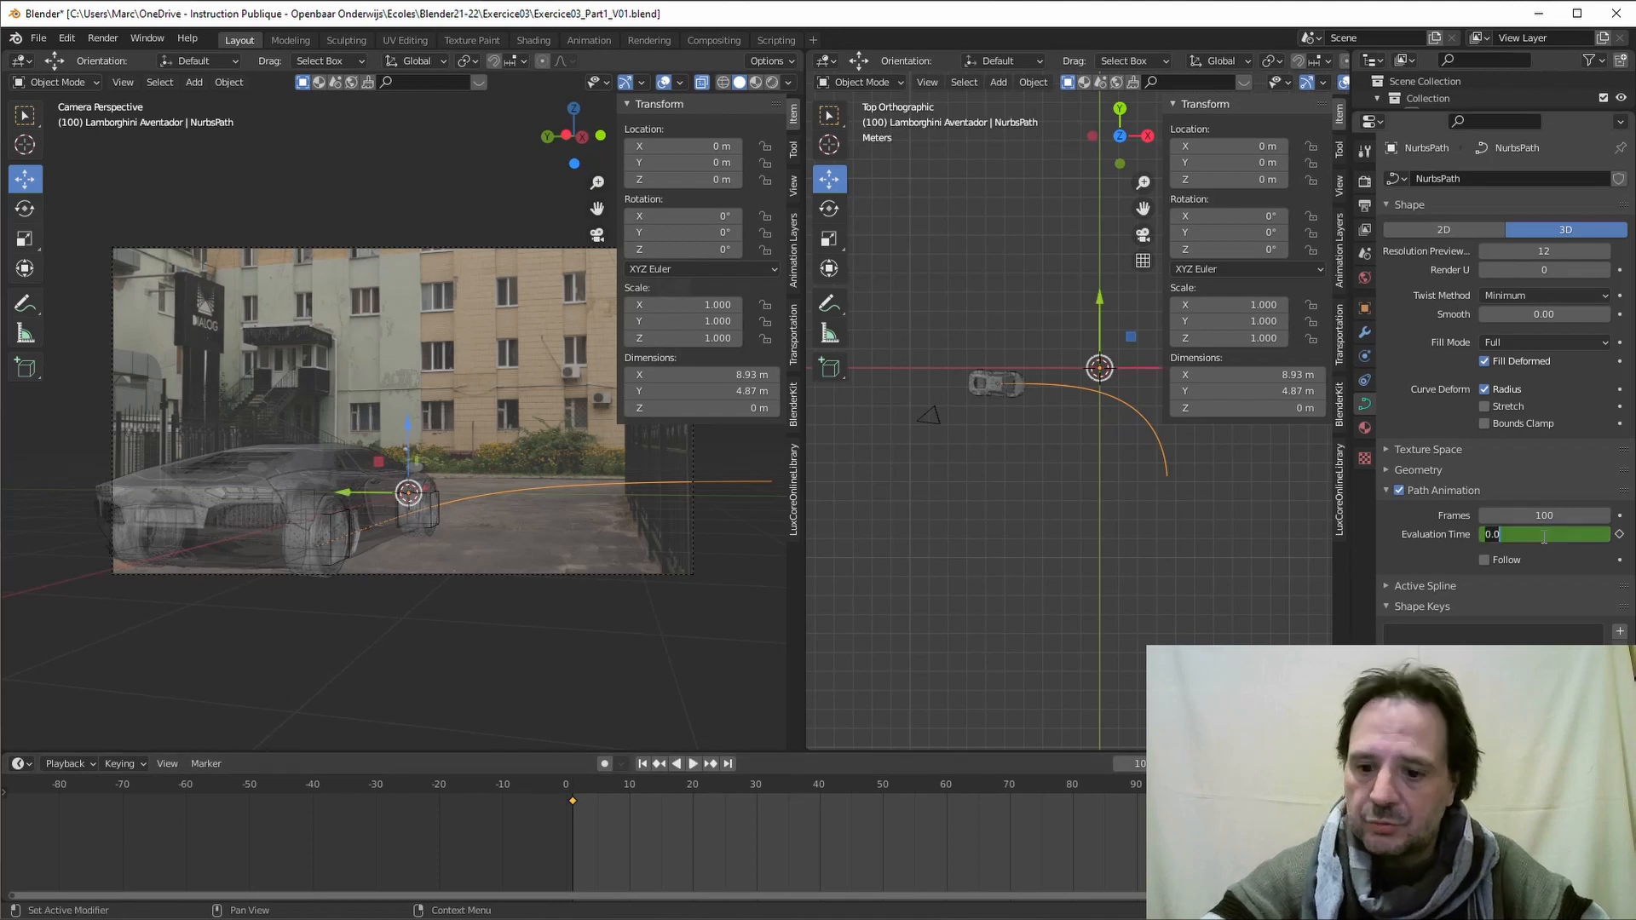
text(100)
key(Return)
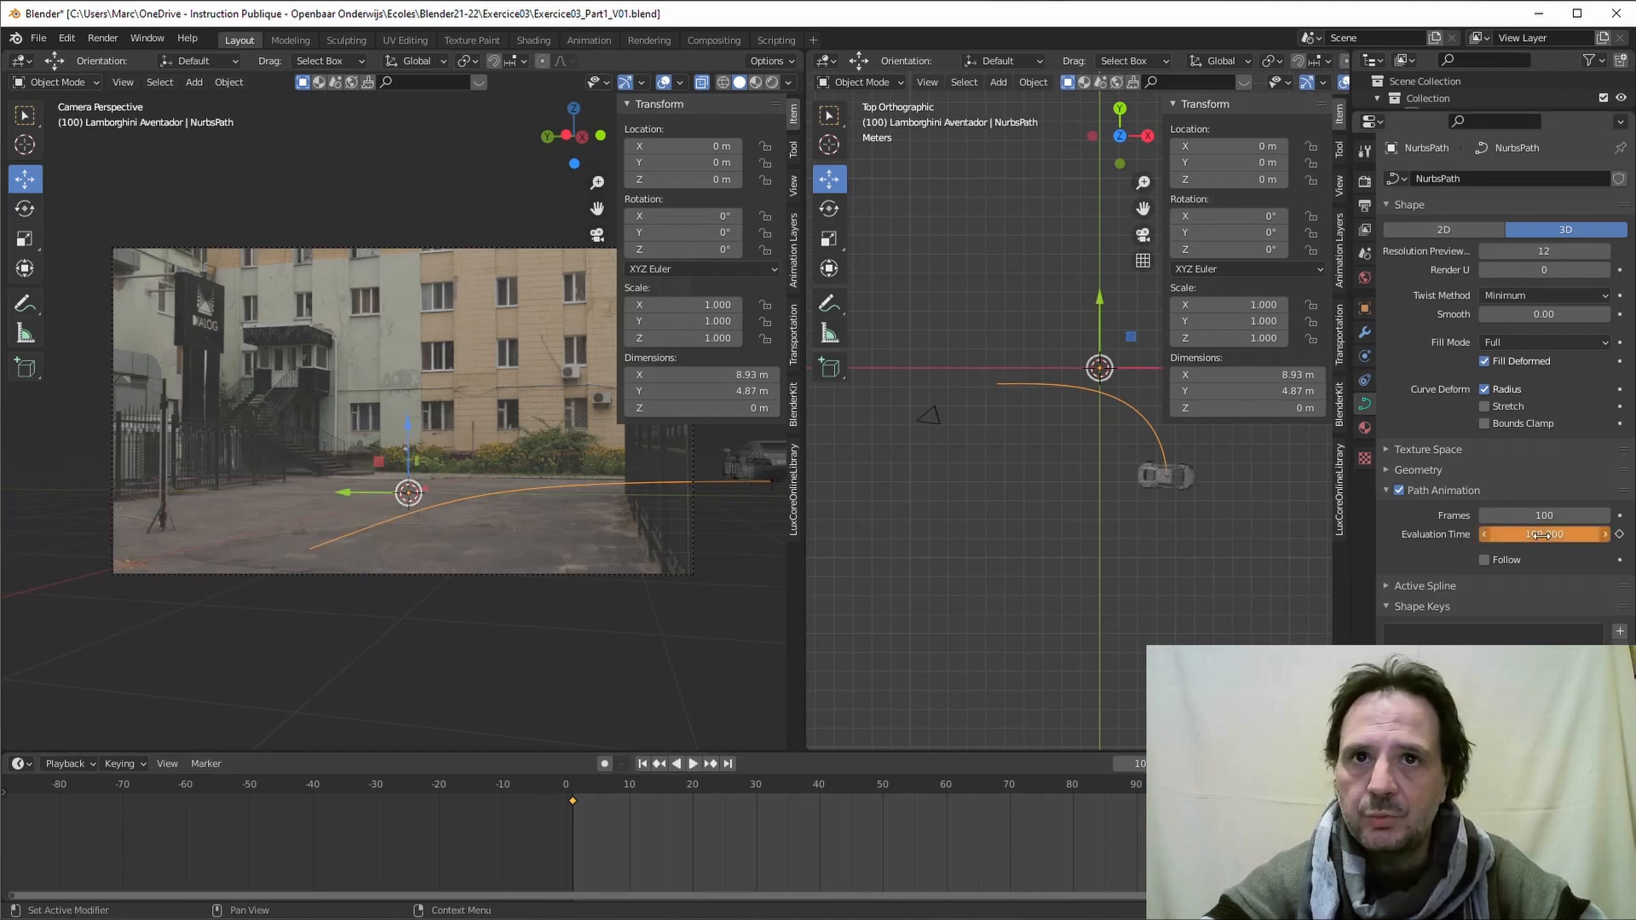
click(1620, 534)
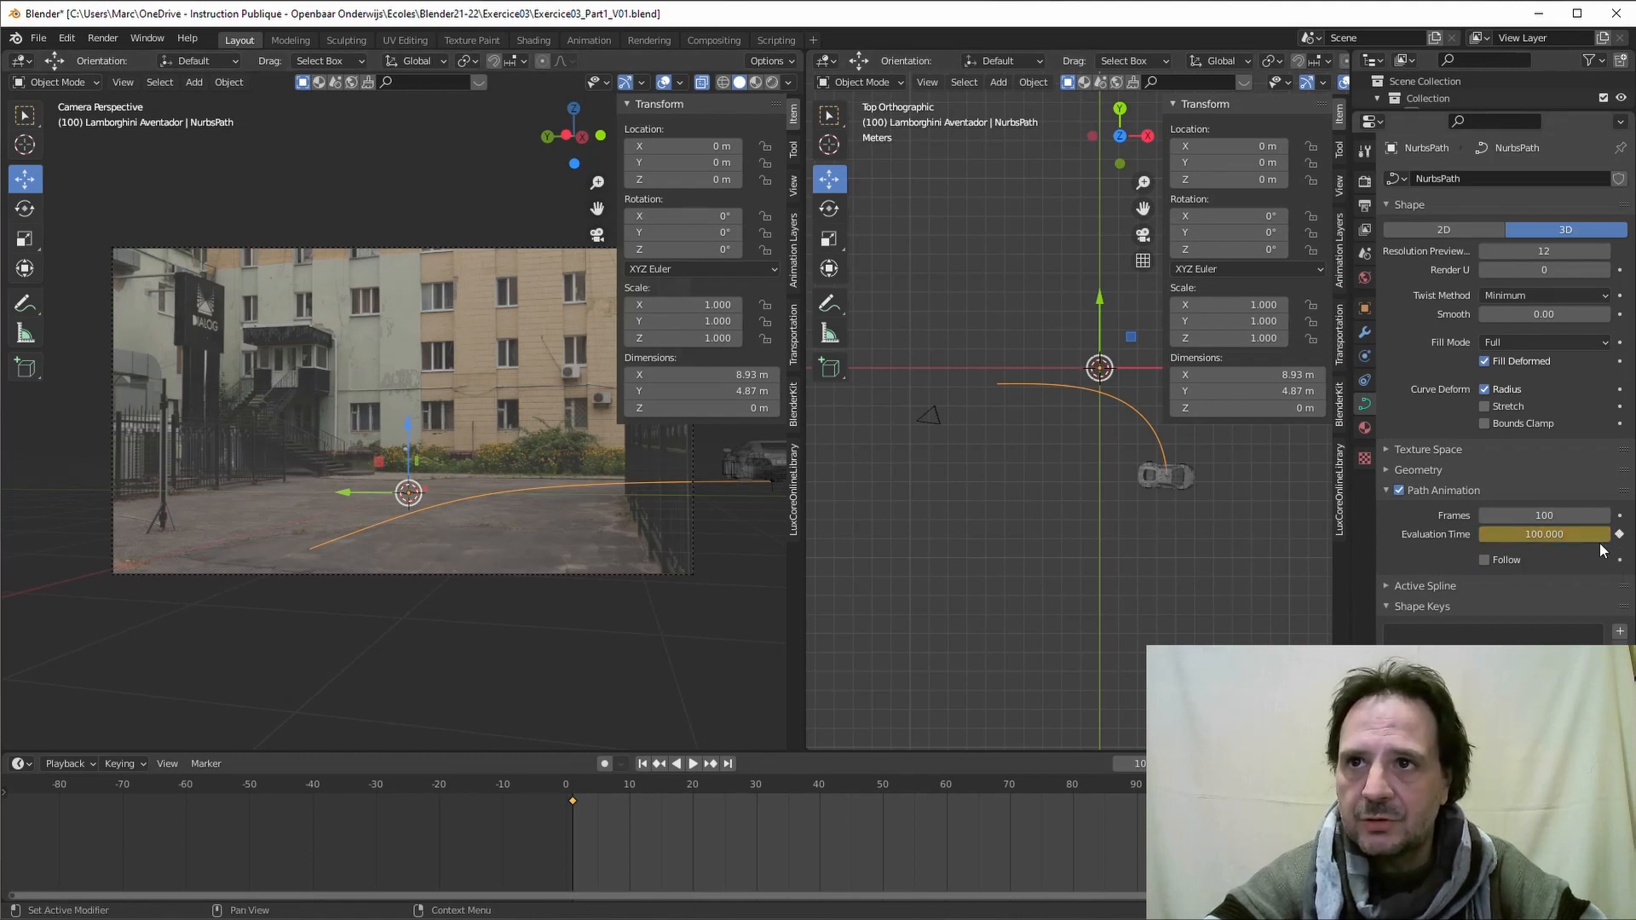
click(1486, 560)
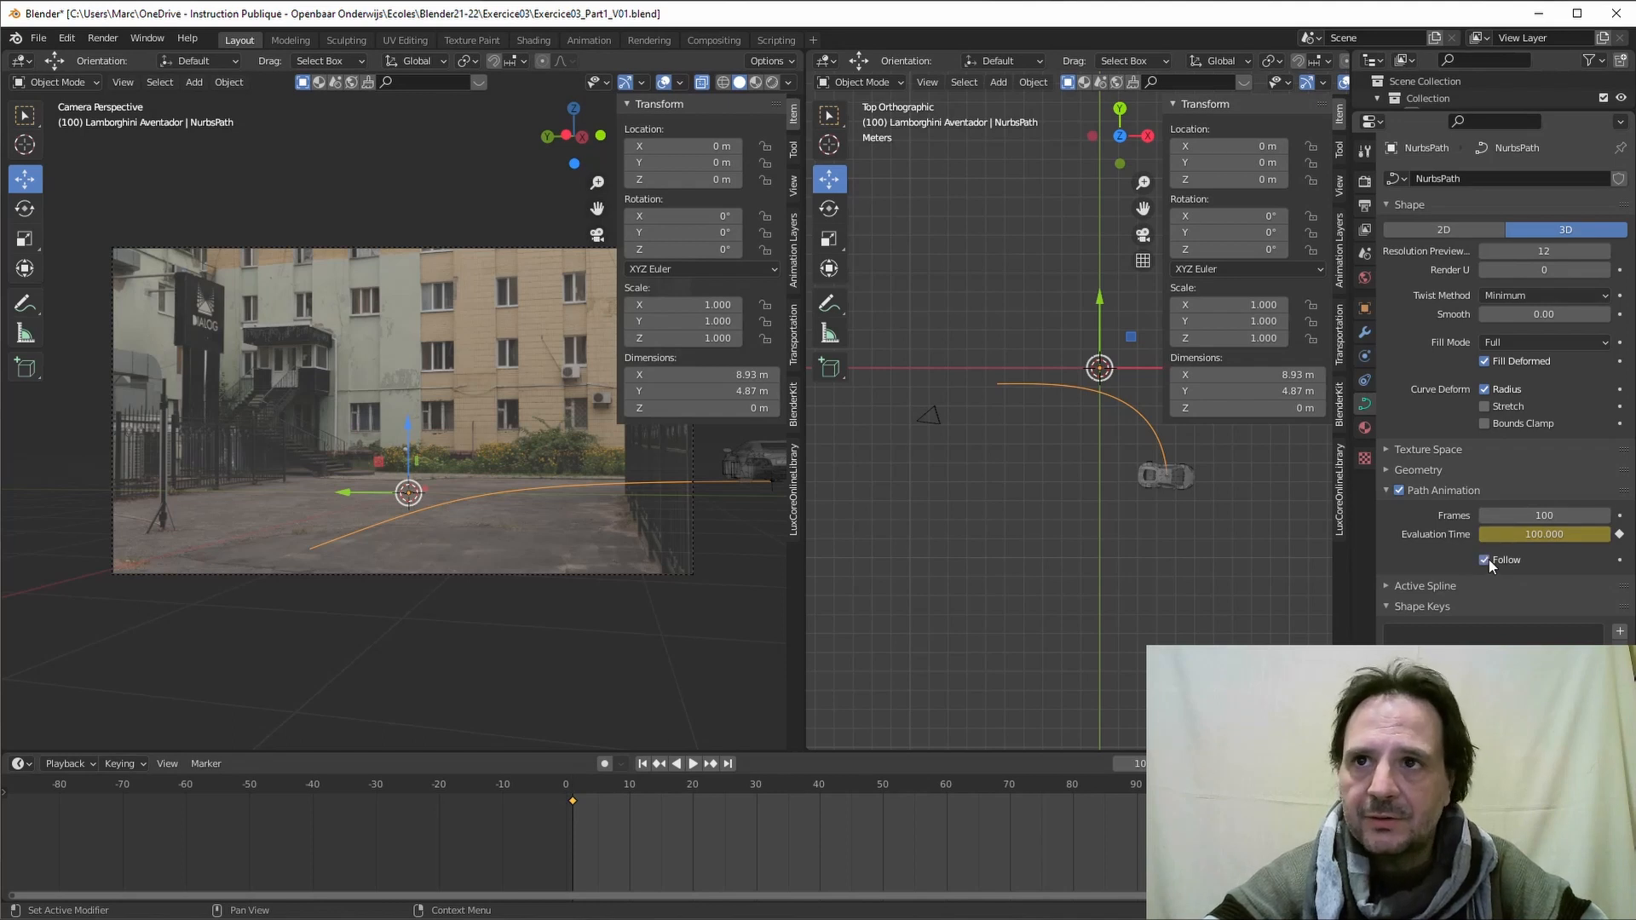
Step: Enlarge the Outliner, select CTRL_Lamborghini Aventador, and enable Follow Curve on its Follow Path constraint
scroll(1173, 498, up, 2)
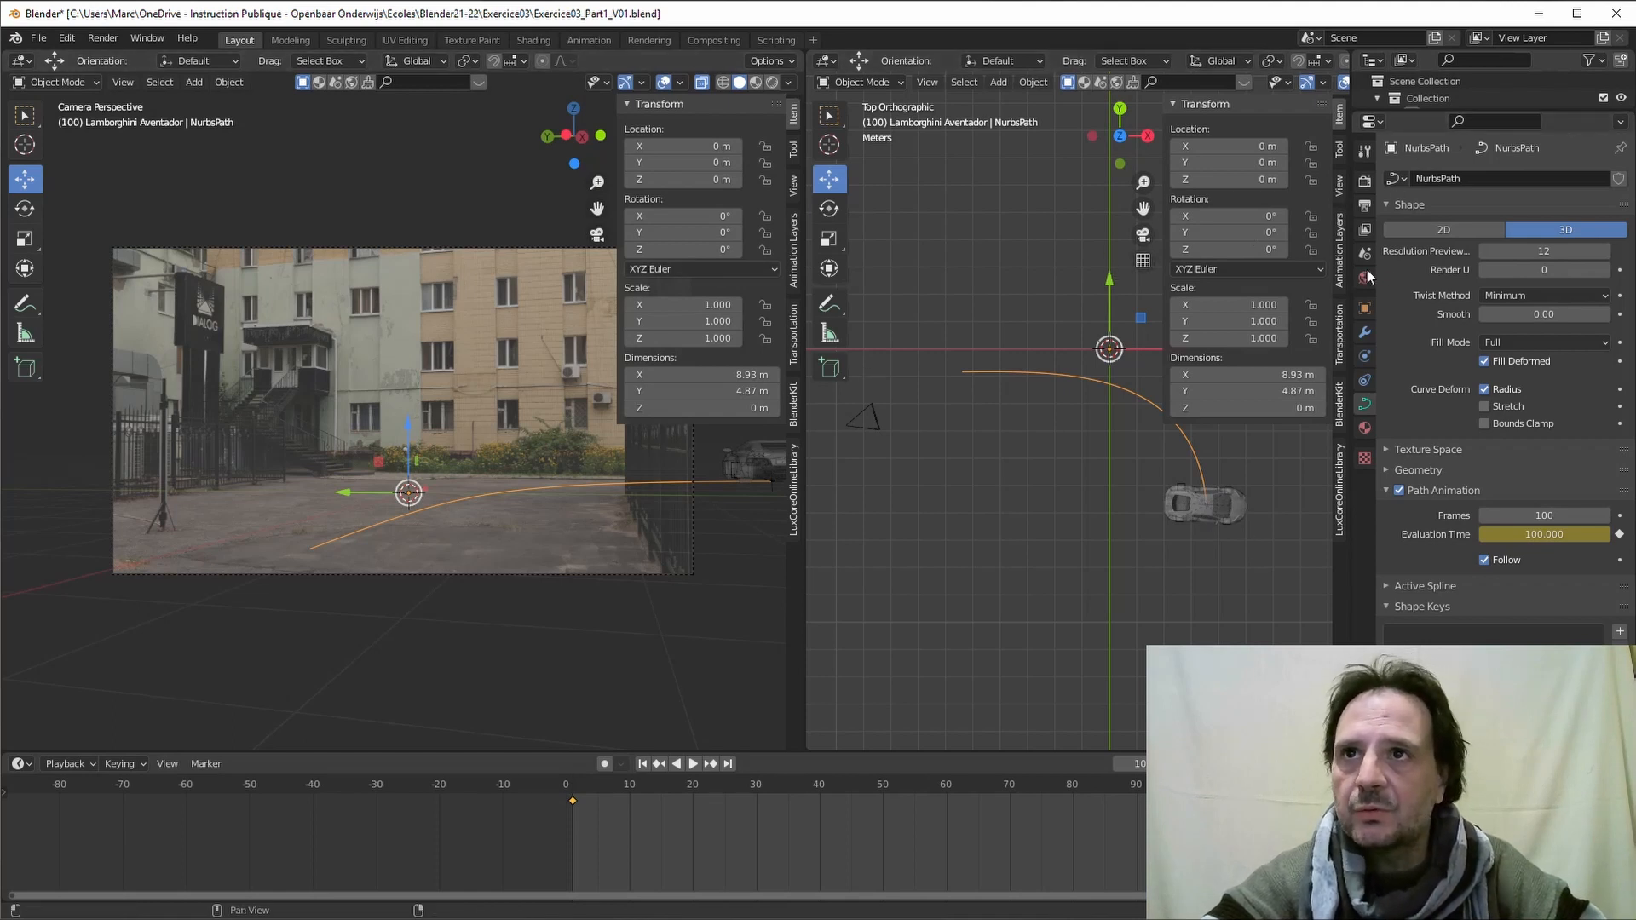
drag(1422, 111, 1422, 189)
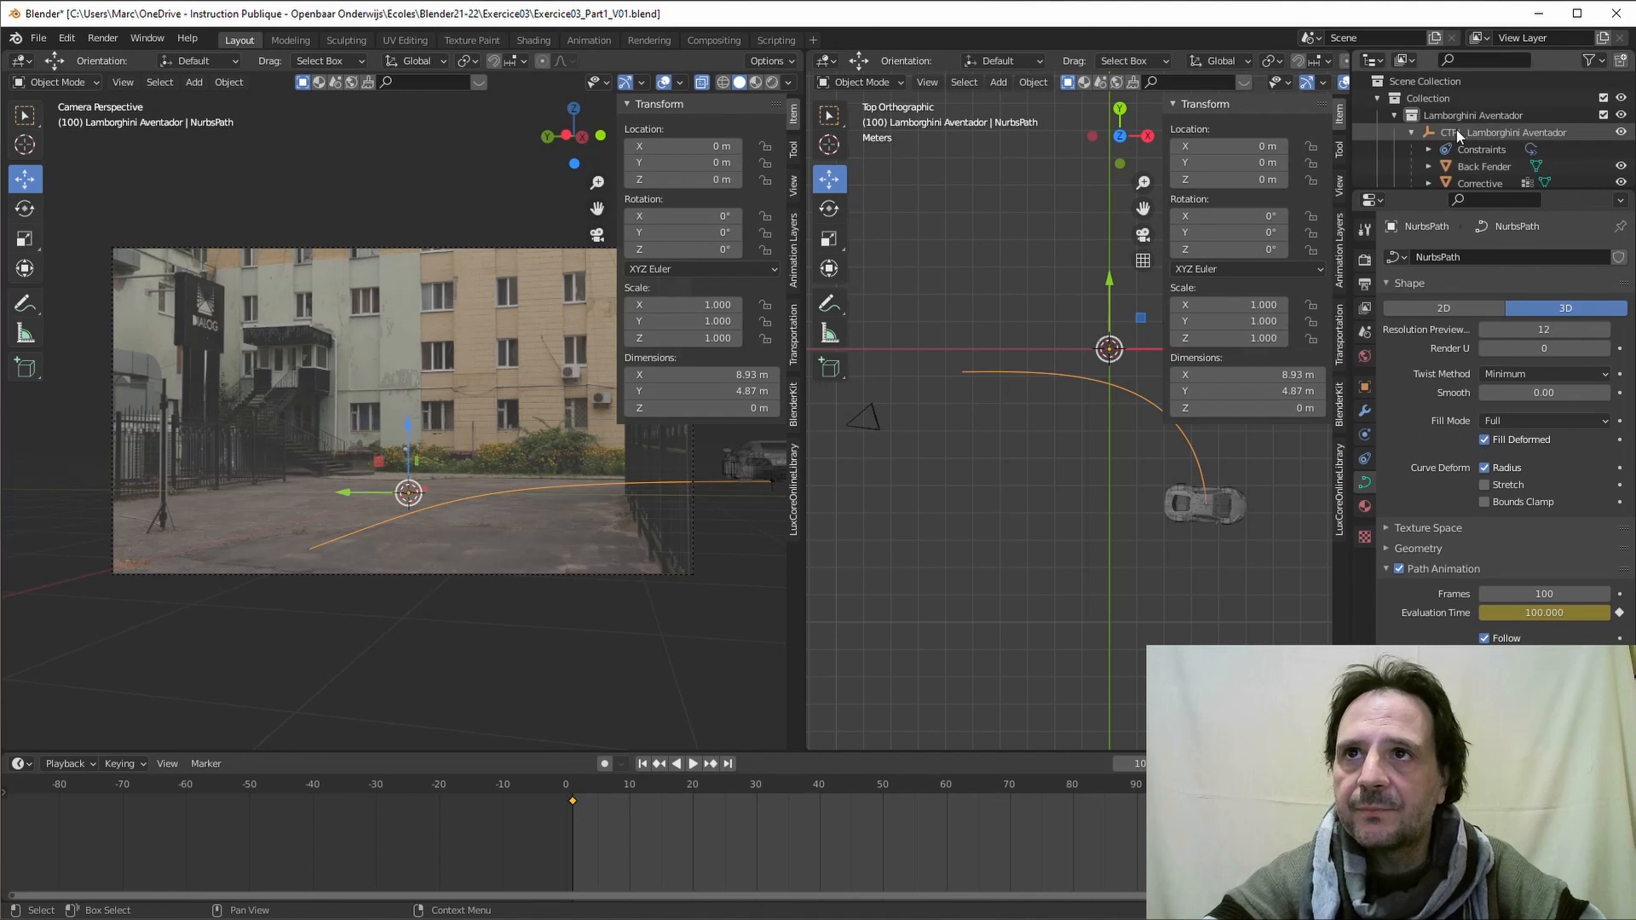
click(1456, 132)
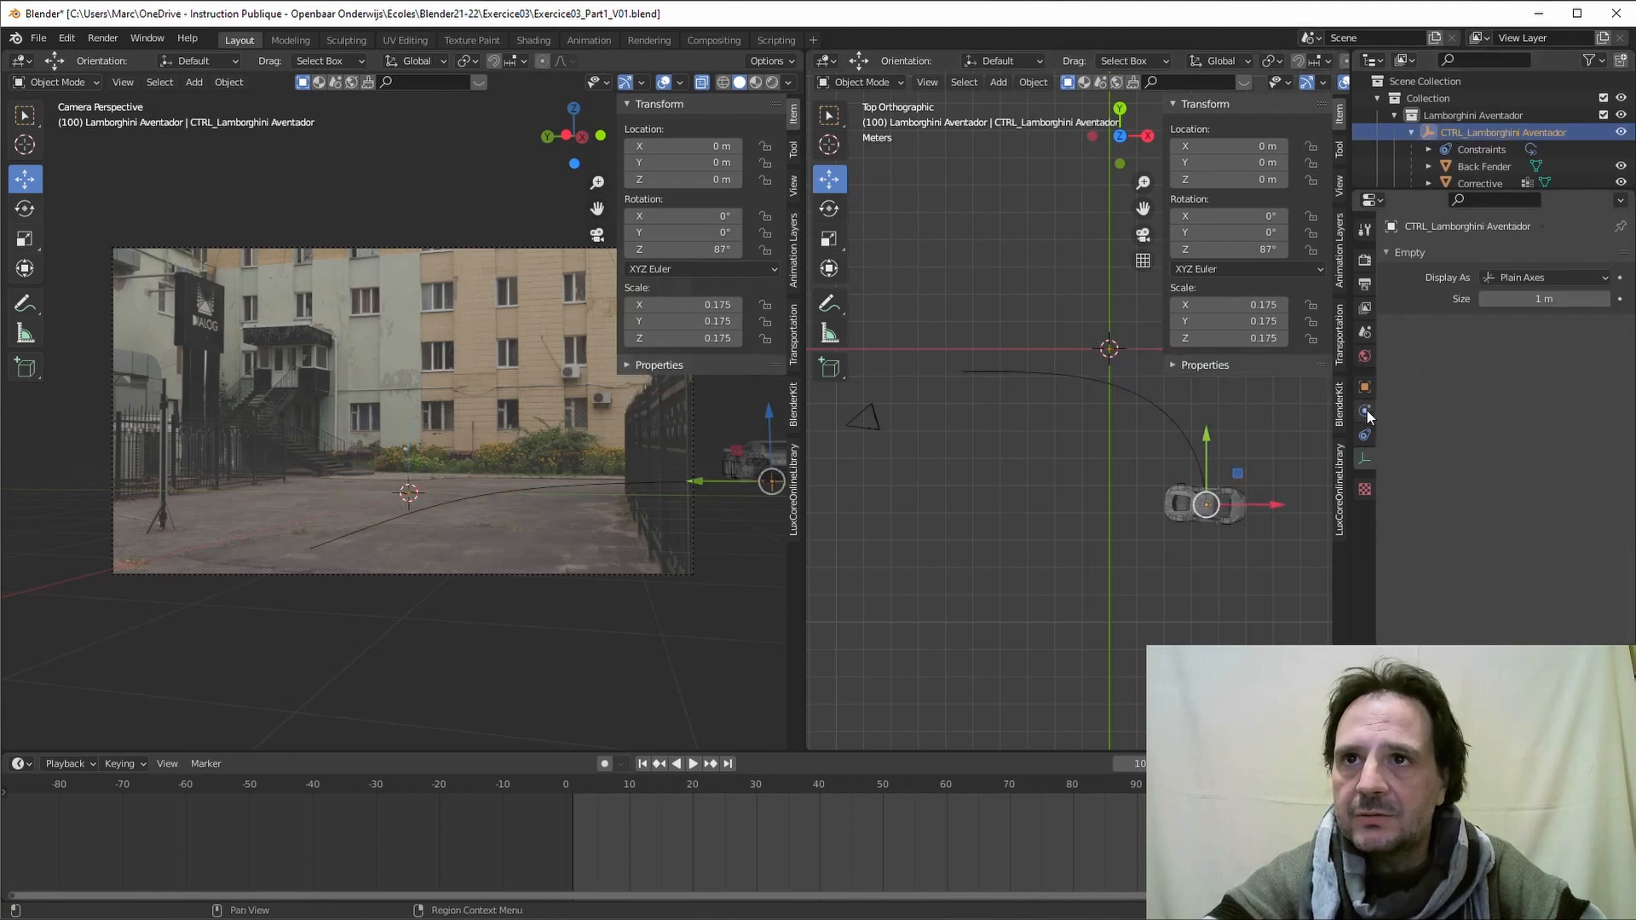
click(1364, 433)
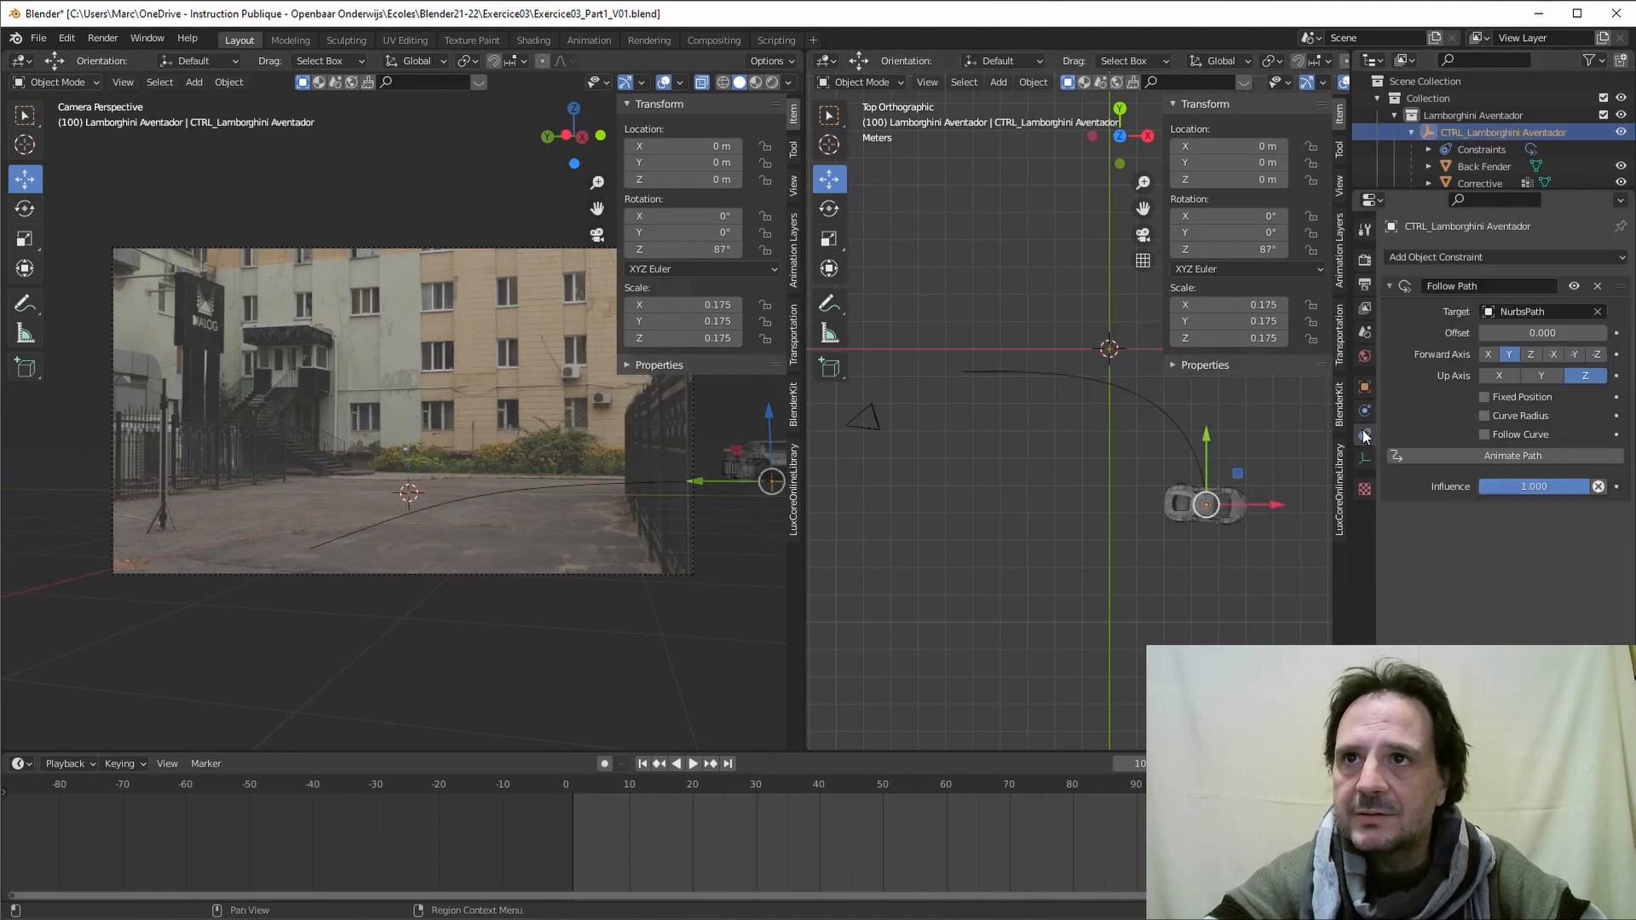
click(1486, 436)
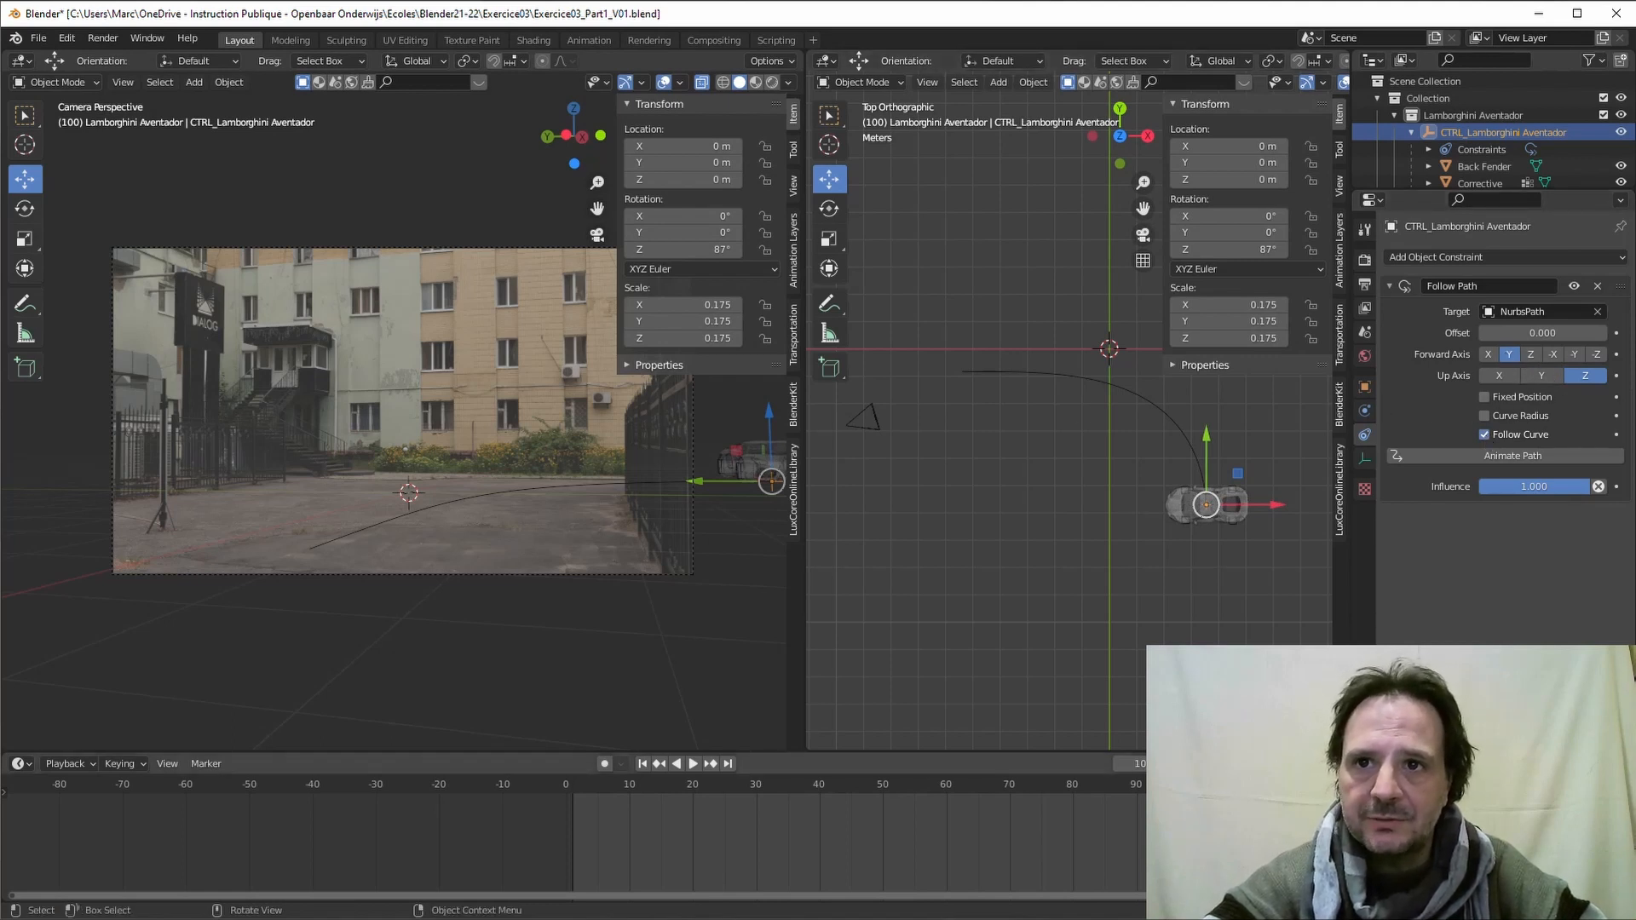
Step: Preview the car's motion and set the Follow Path constraint's Forward Axis to X
key(space)
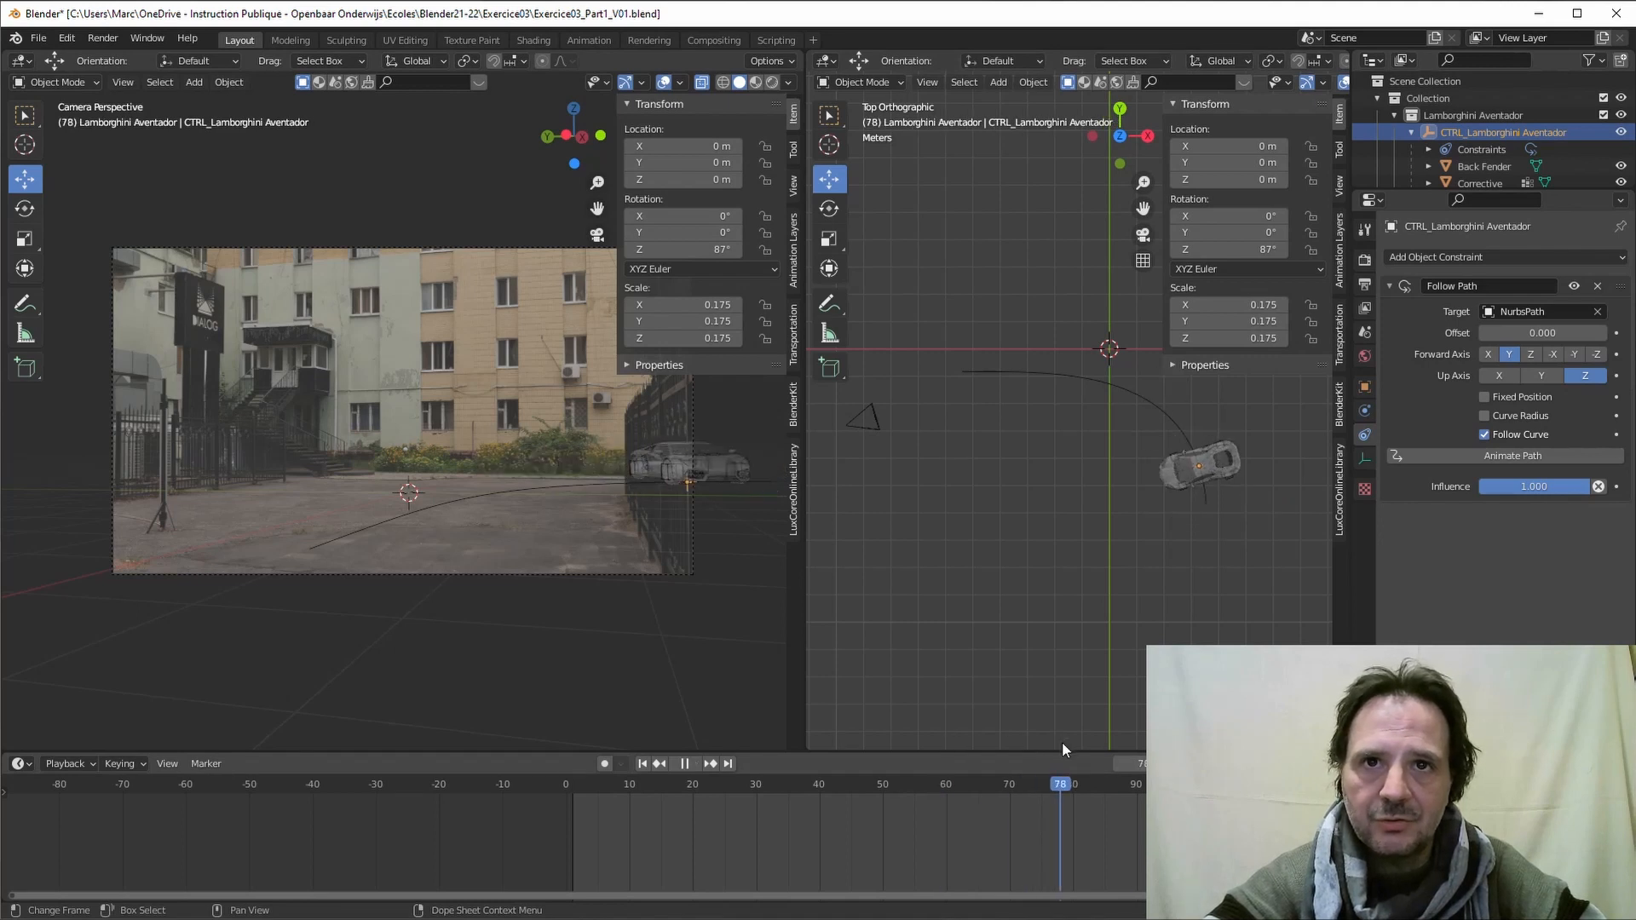
key(space)
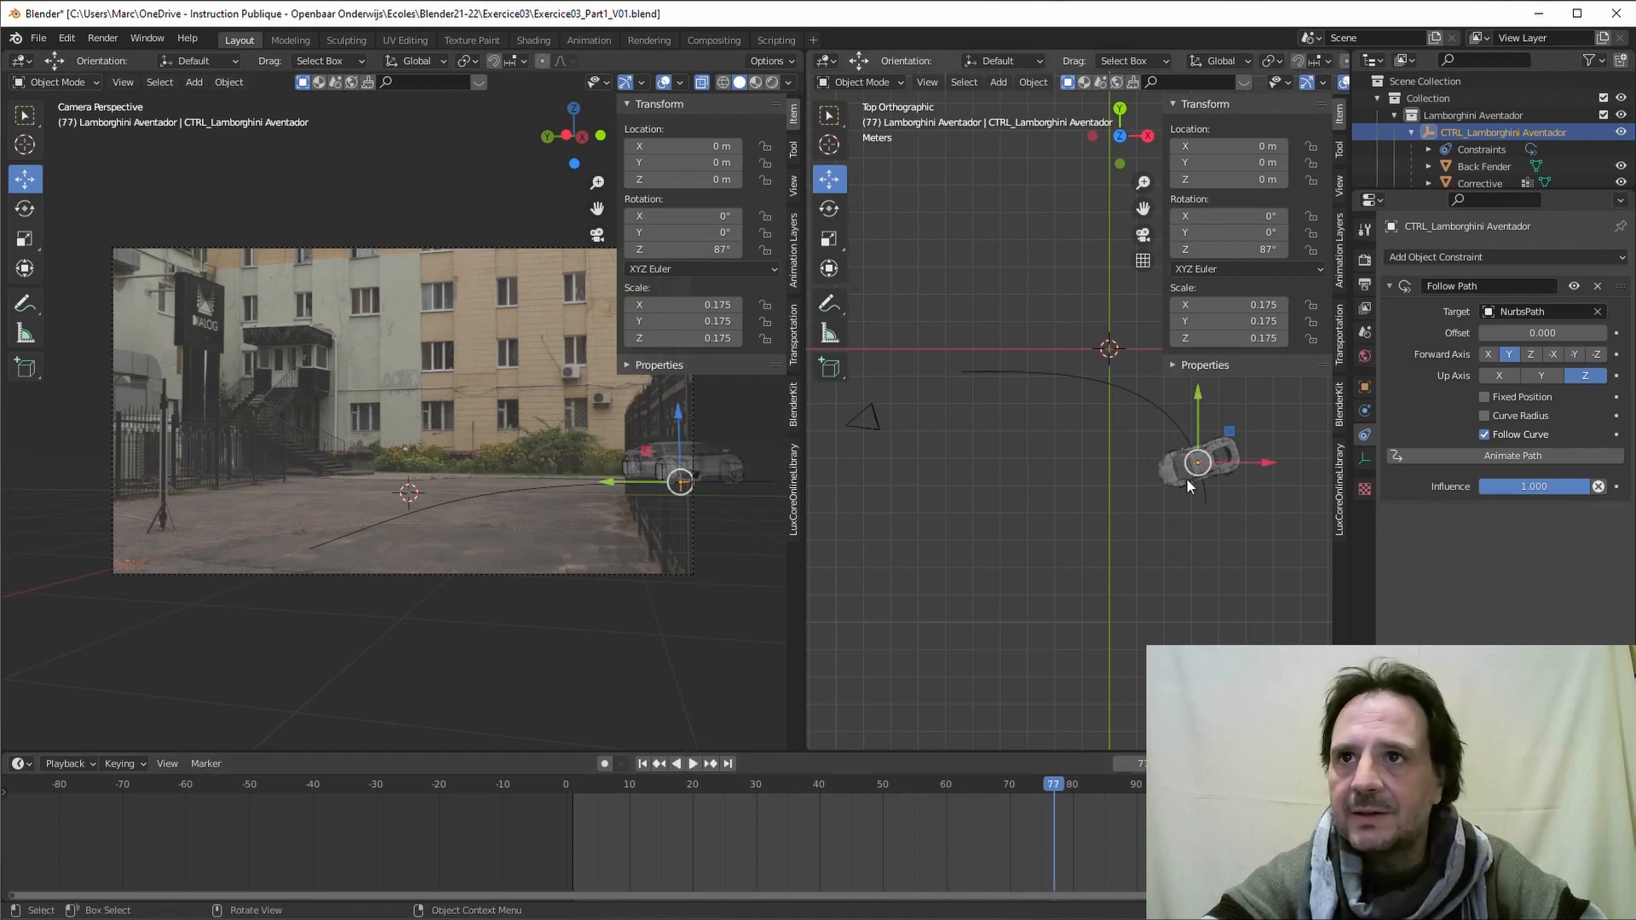
click(1491, 355)
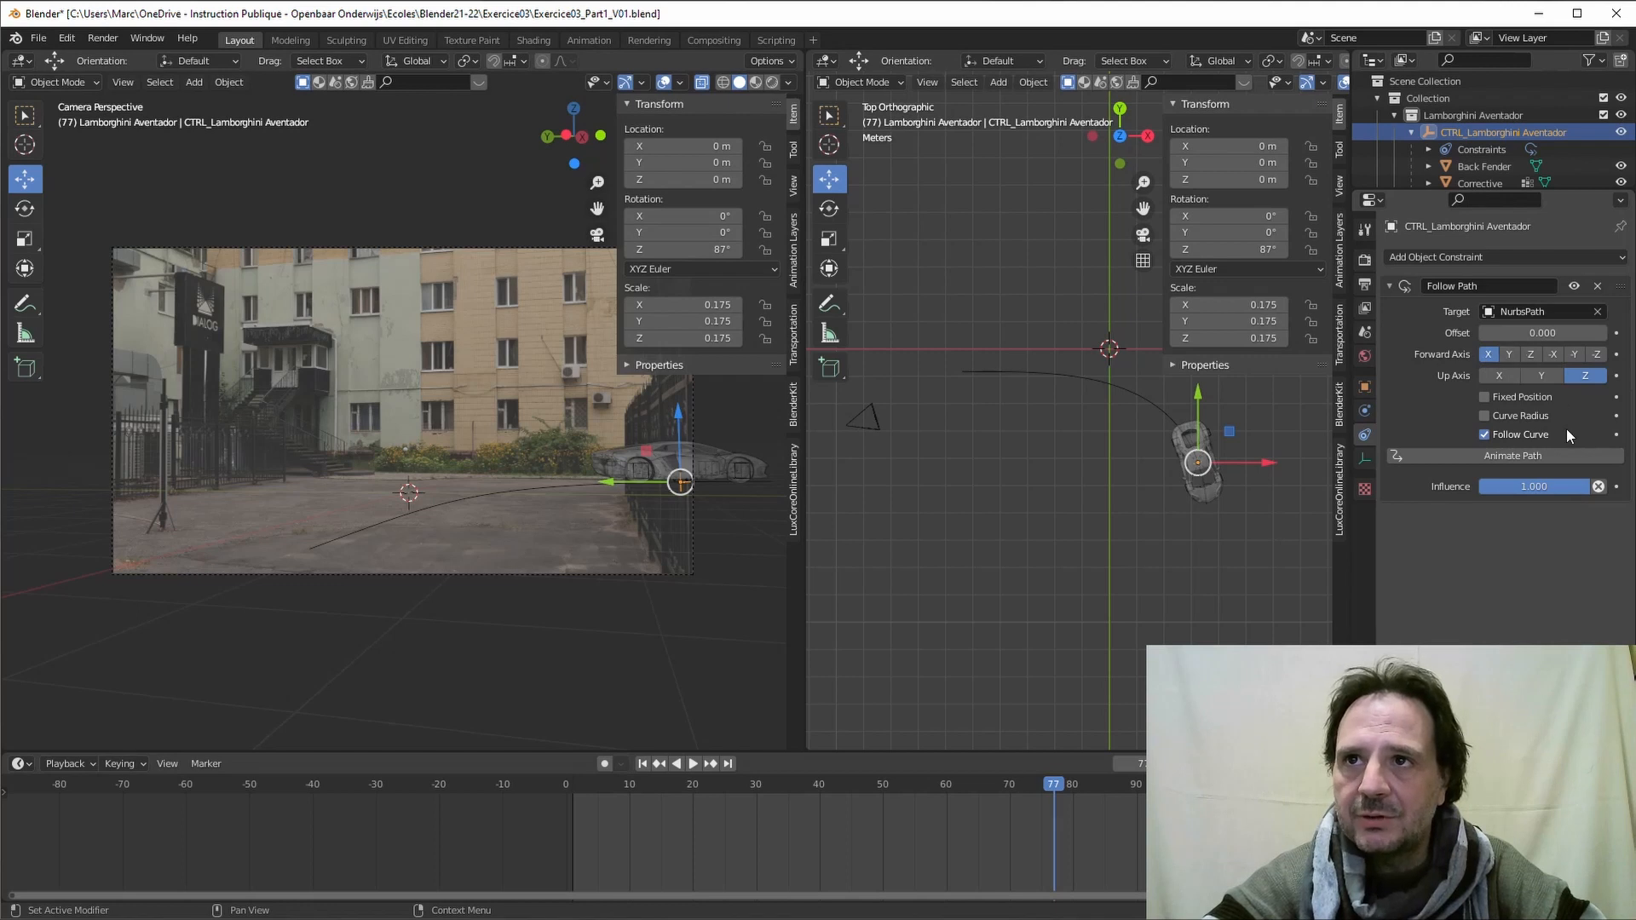
Step: Enlarge the timeline area and play the car's animation along the path from frame 1
drag(1043, 787, 794, 621)
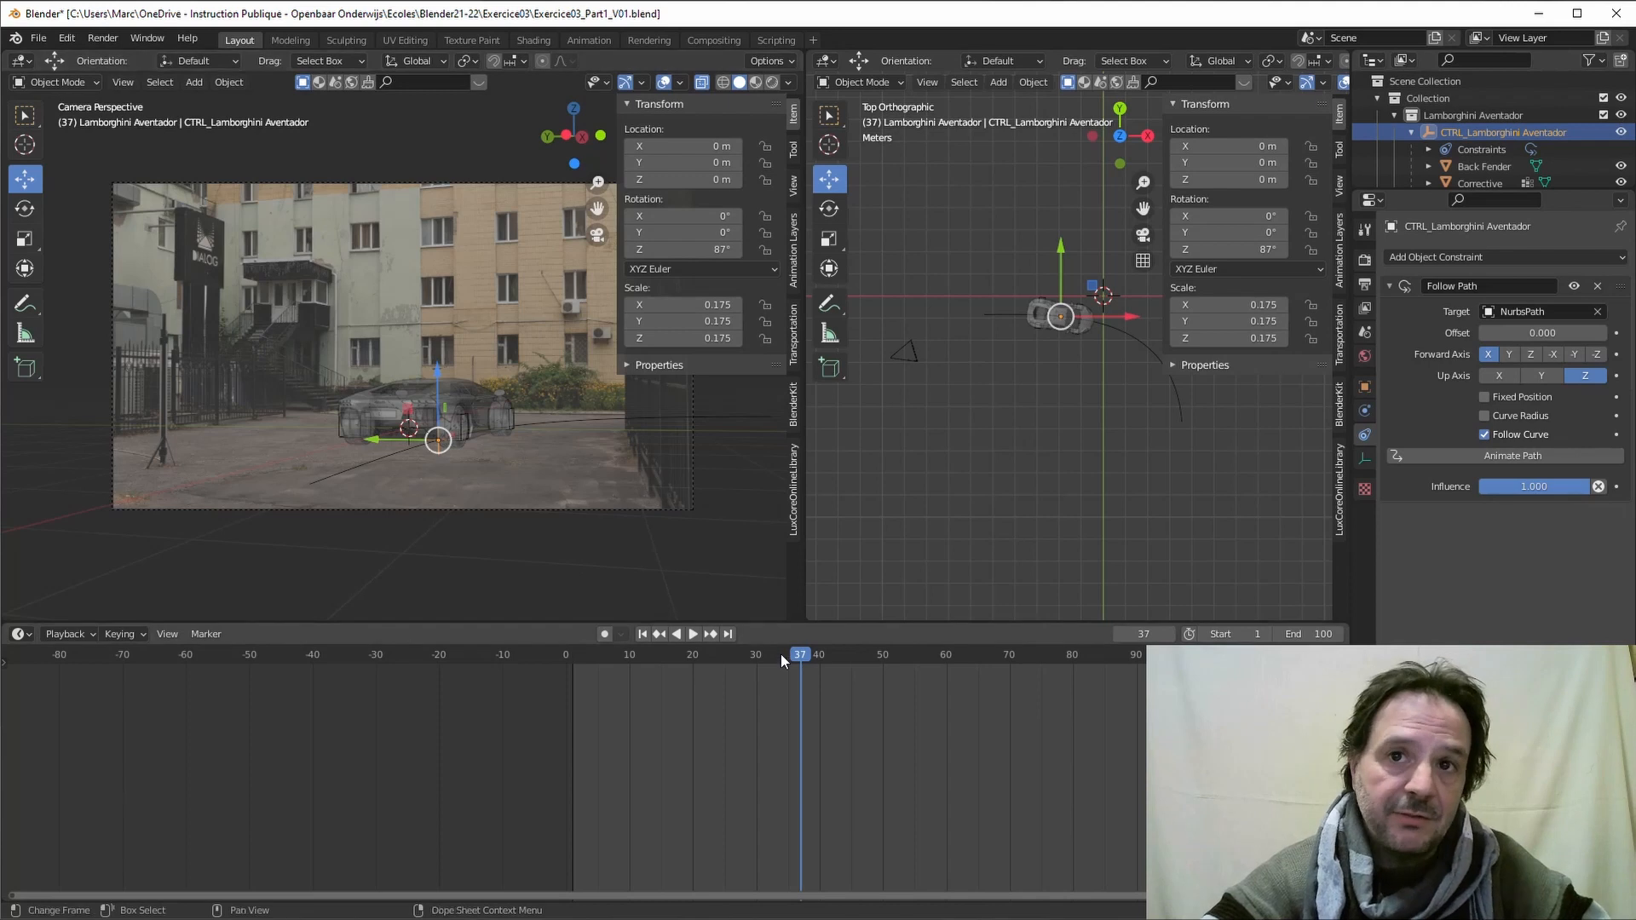
drag(781, 653, 580, 668)
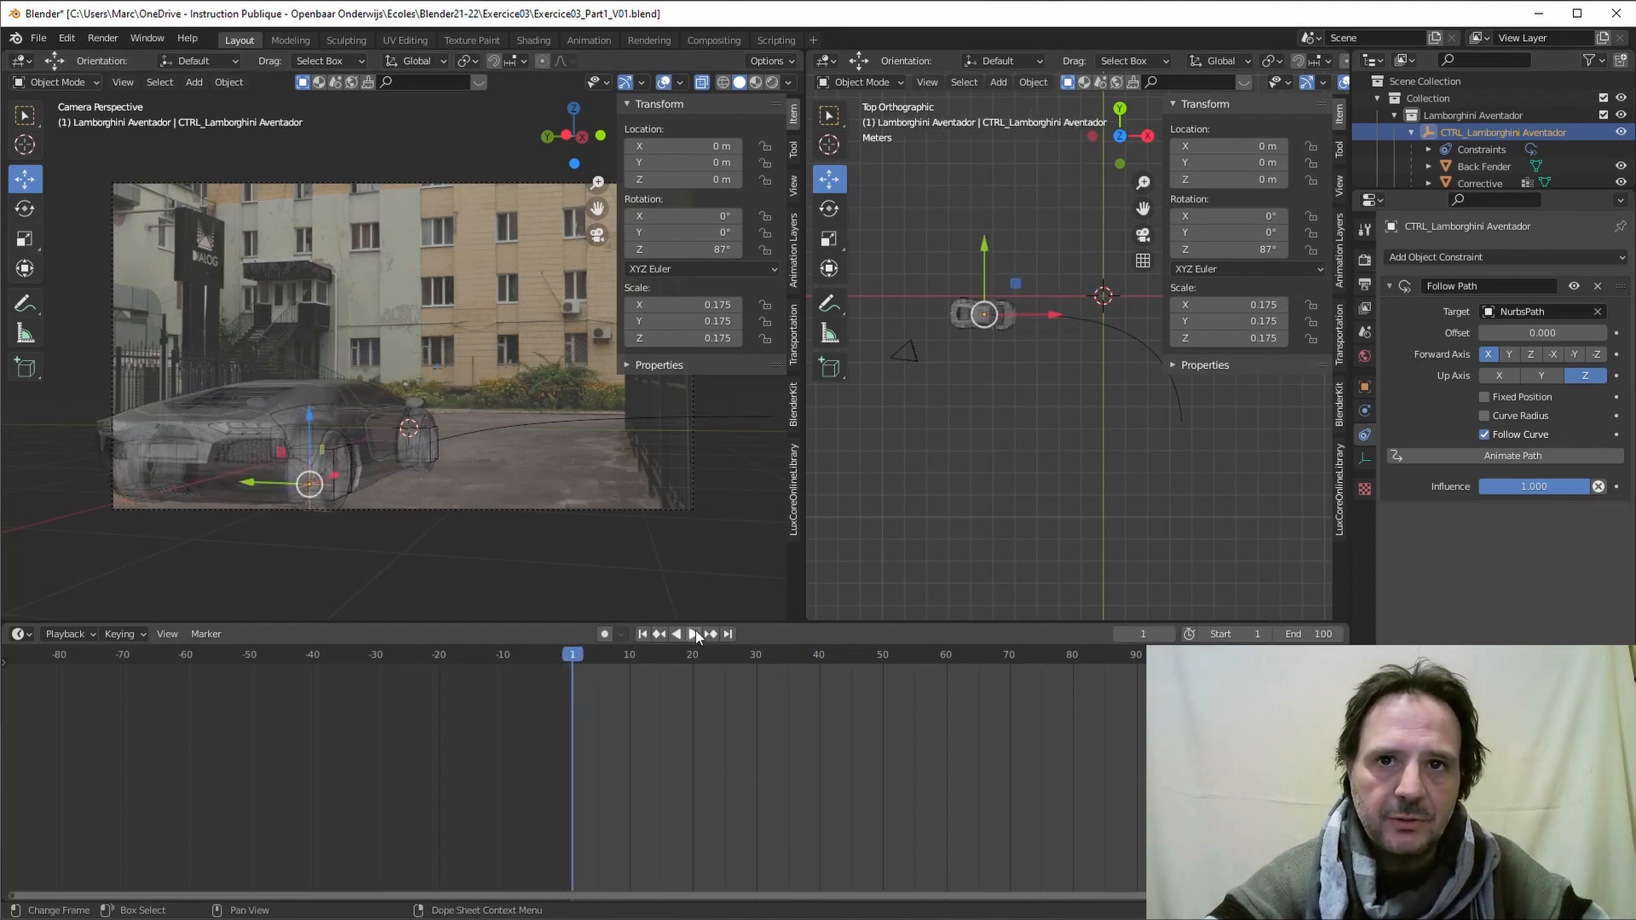
click(686, 634)
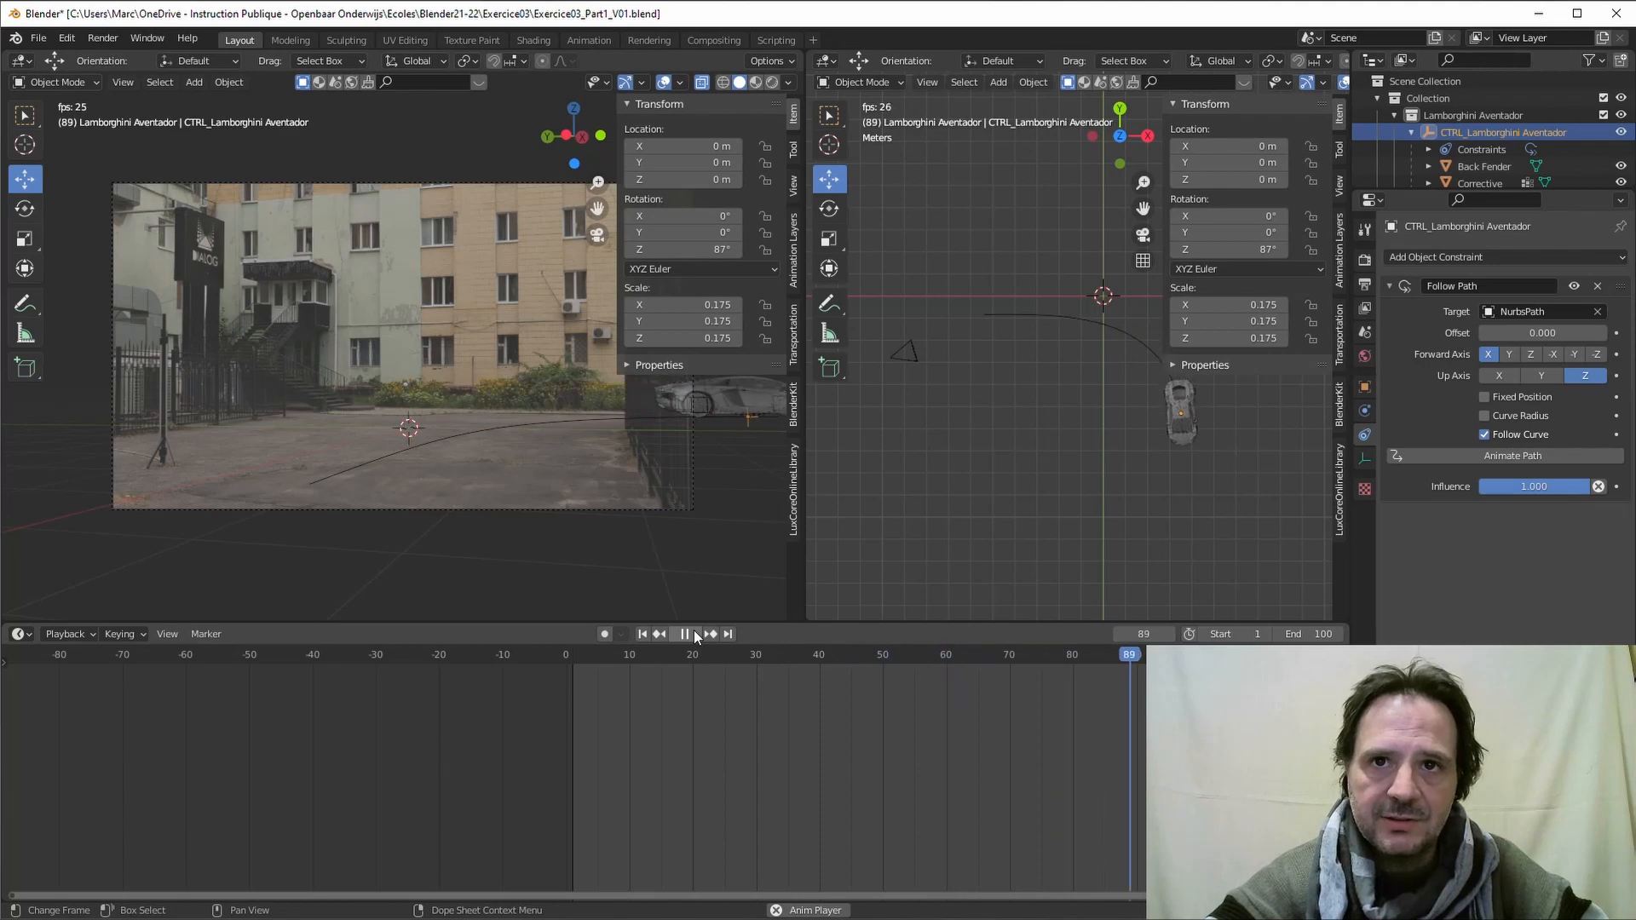
click(684, 634)
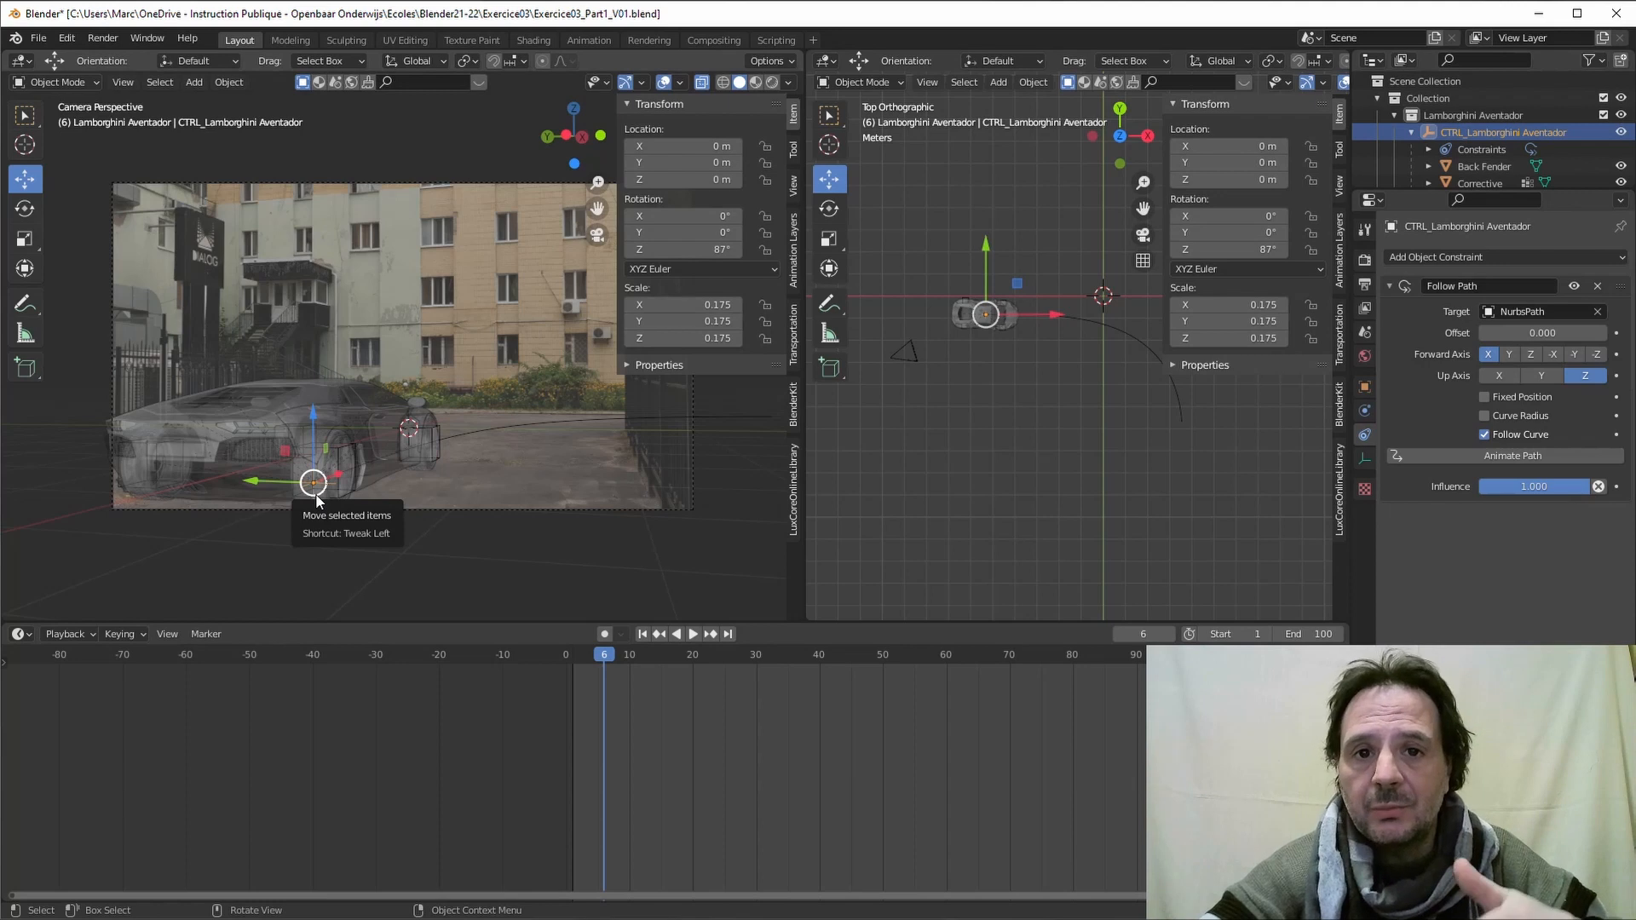
Step: Switch the timeline area to the Graph Editor and move the current frame to 4
click(33, 639)
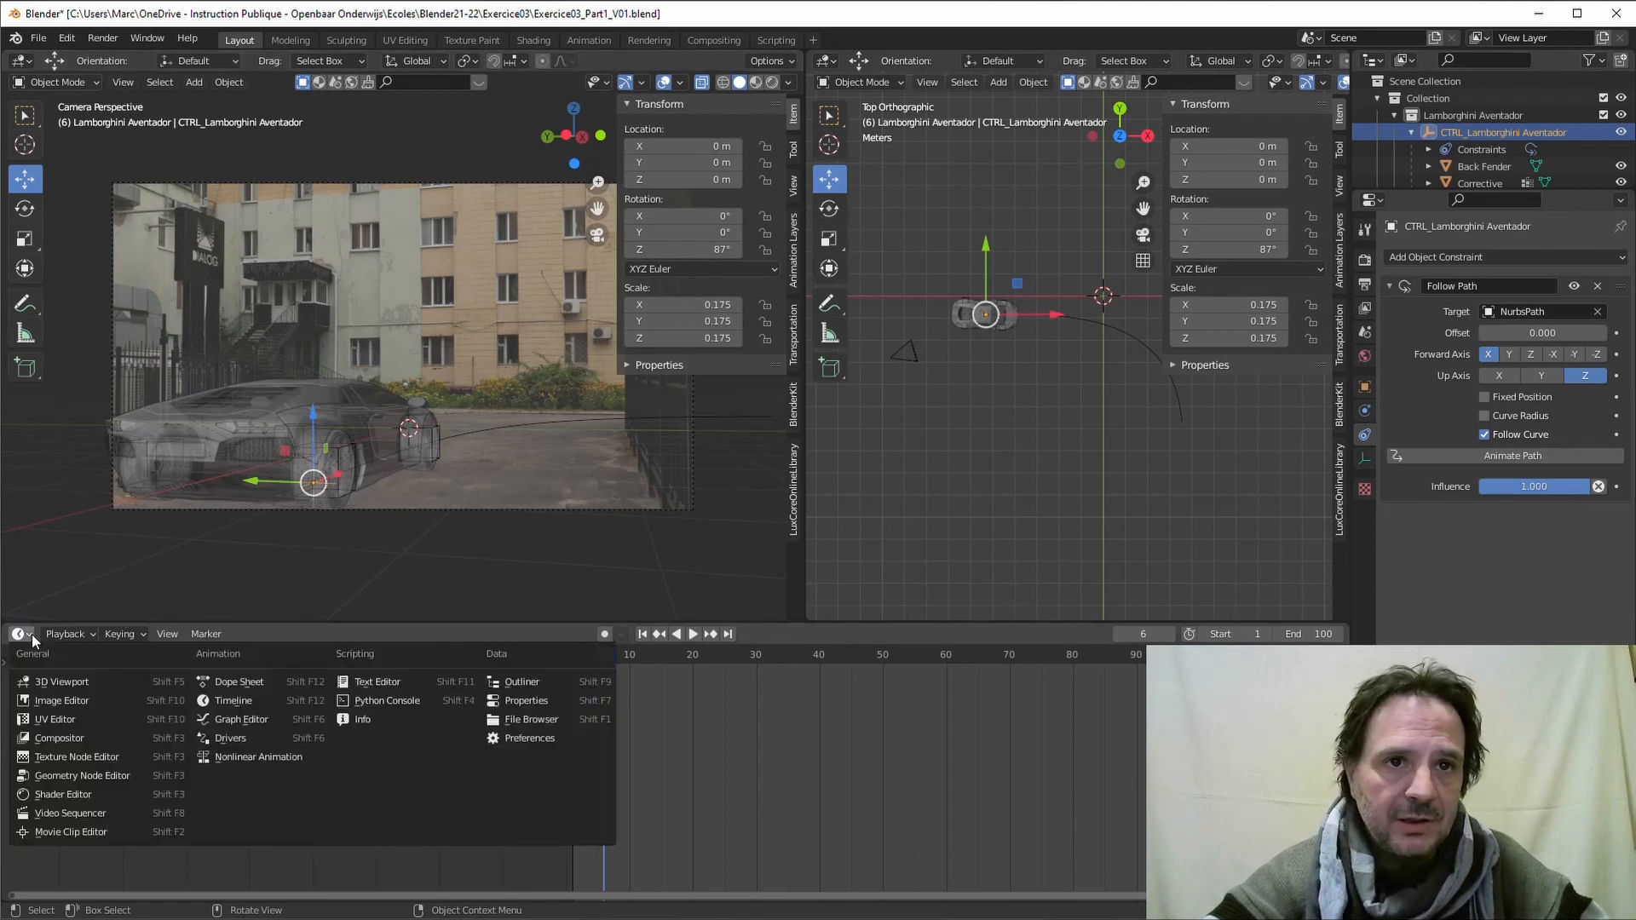
click(242, 699)
click(23, 635)
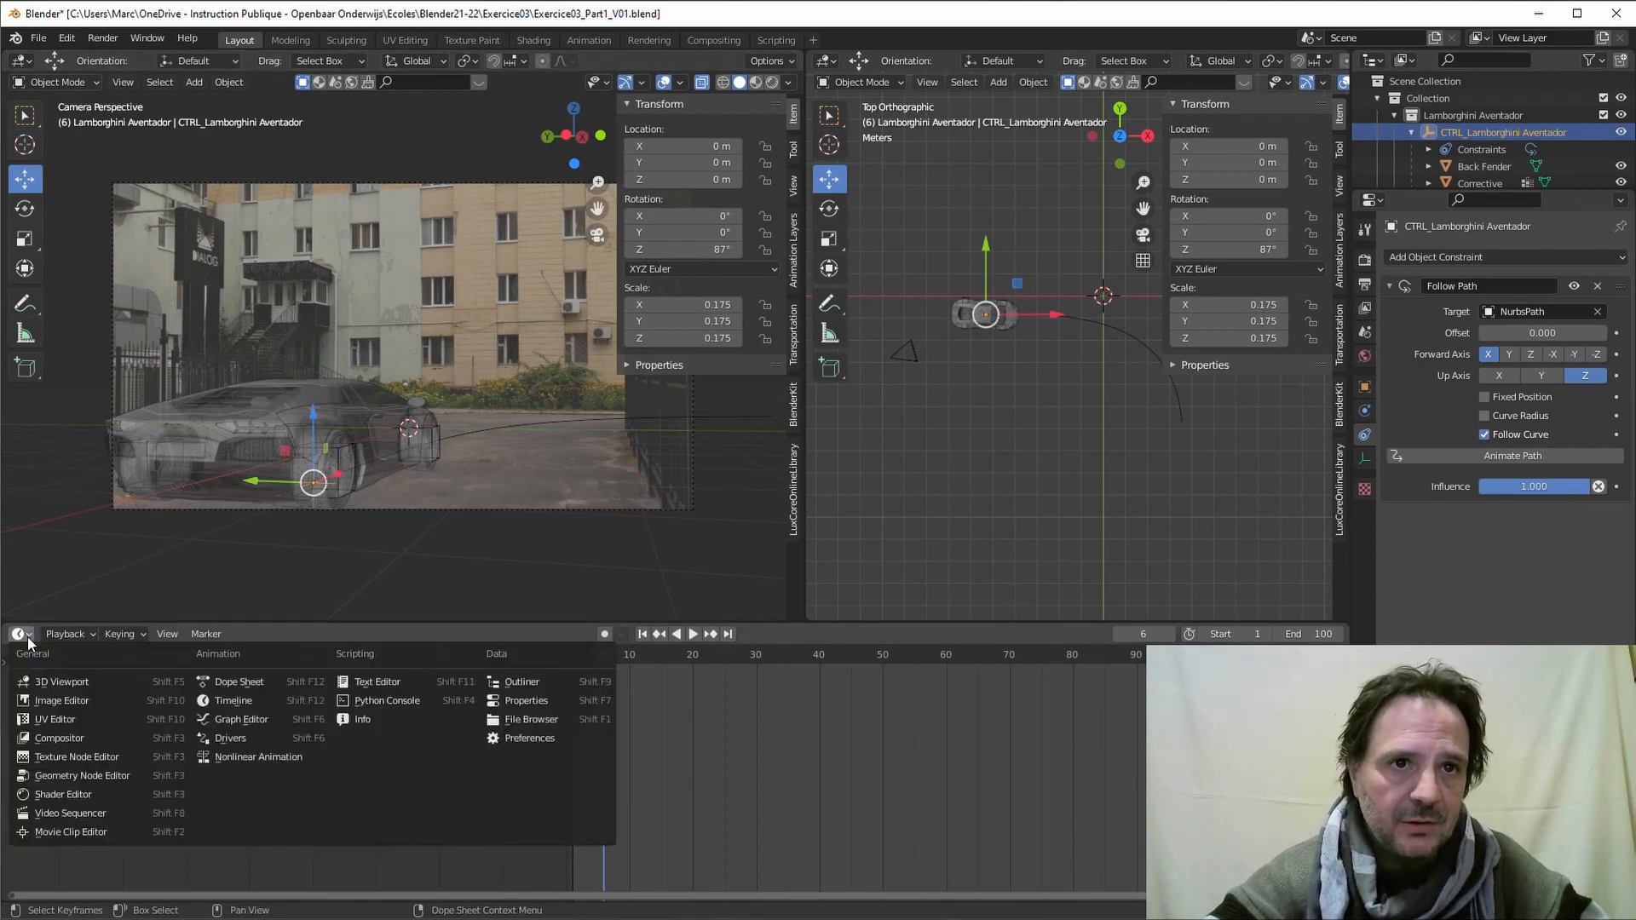
click(242, 719)
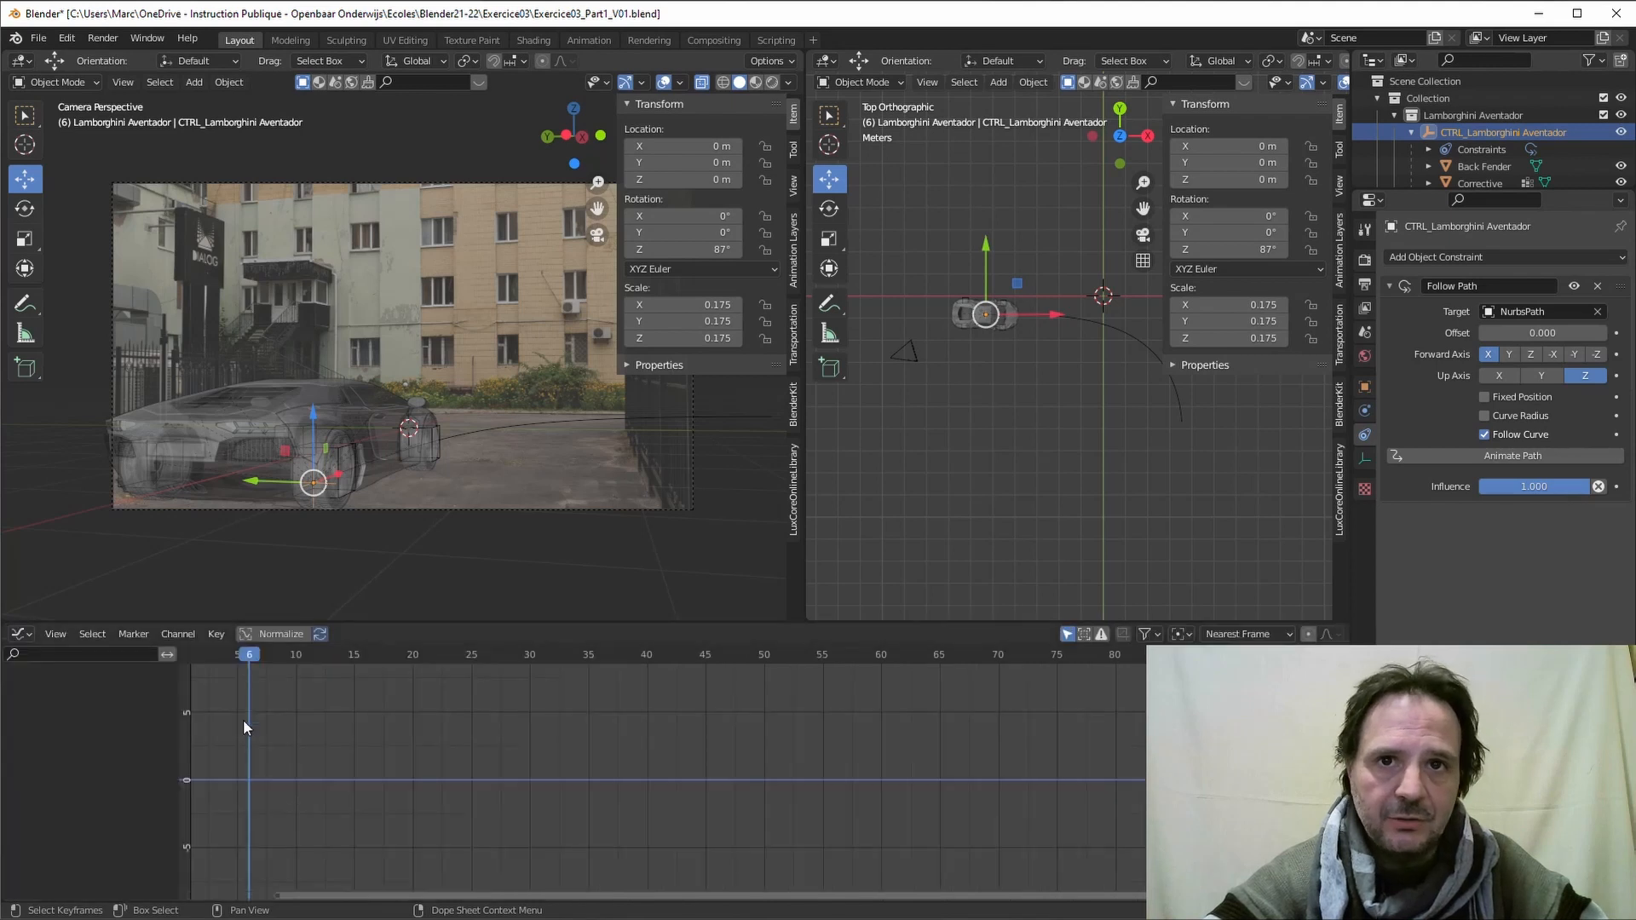
drag(260, 652, 226, 655)
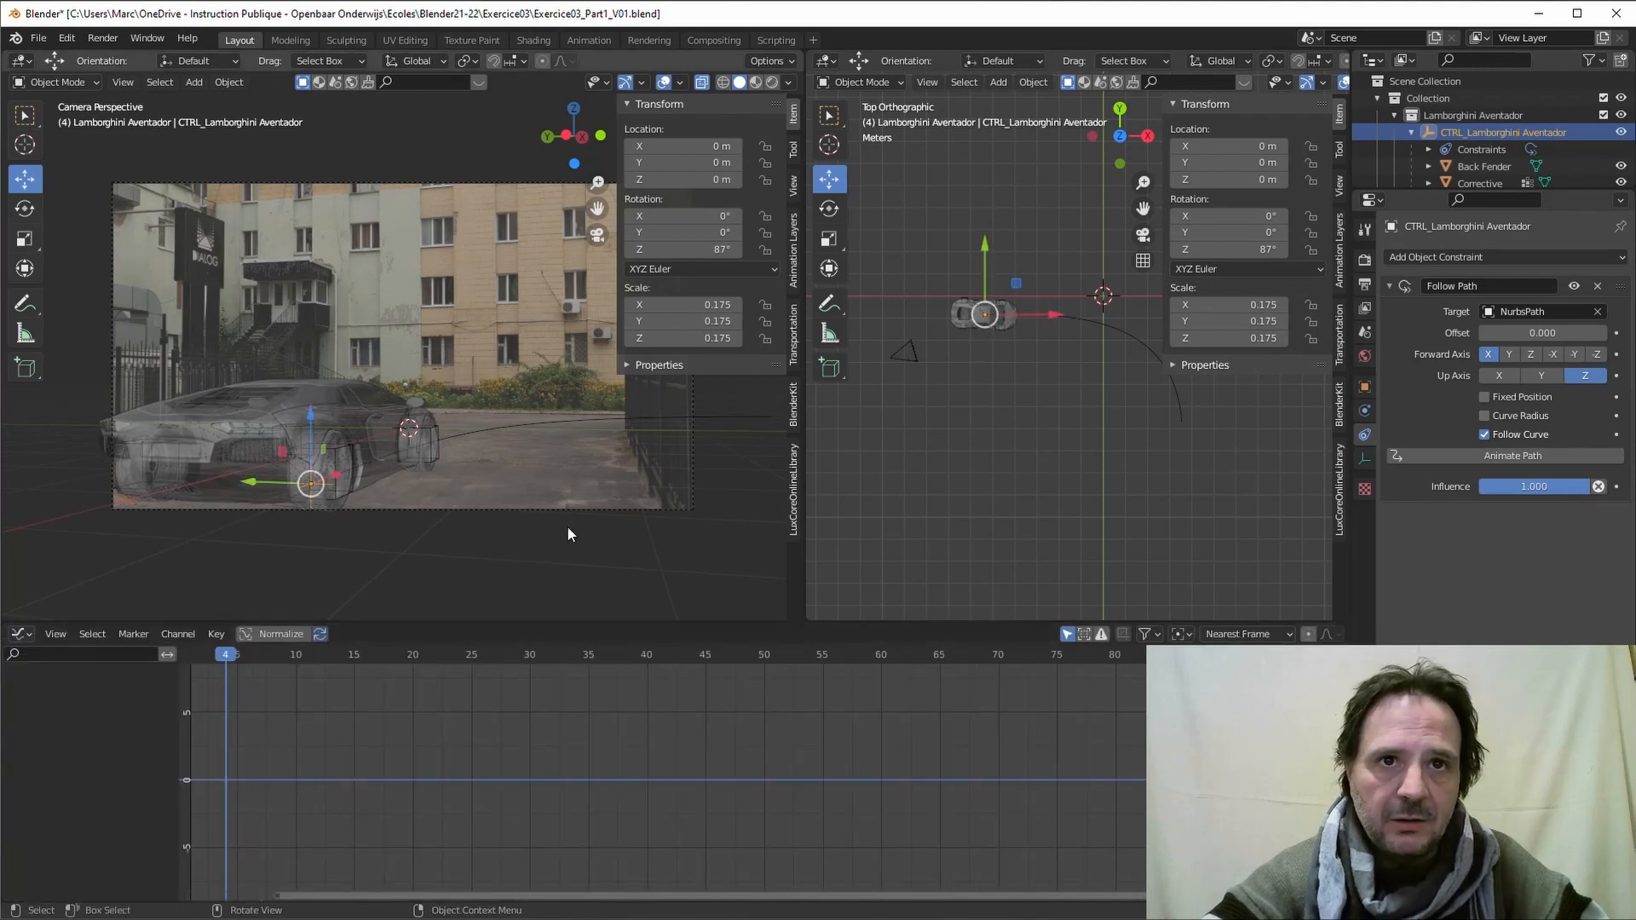
Step: Select the NURBS path and frame its entire Evaluation Time curve in the Graph Editor
click(501, 428)
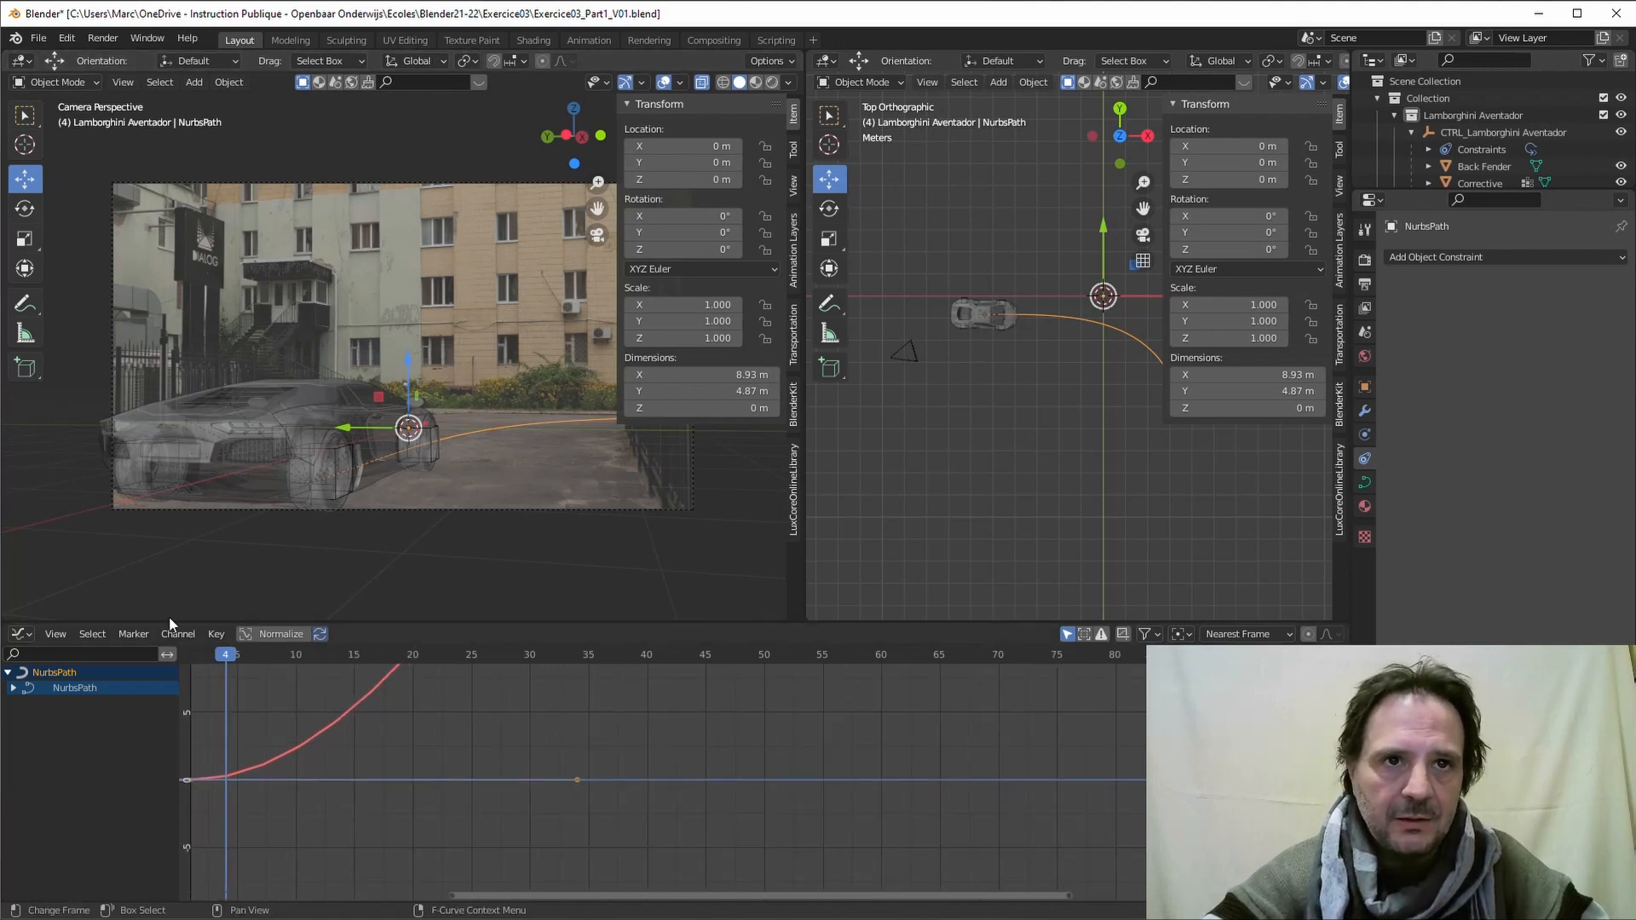
click(60, 634)
scroll(69, 595, up, 1)
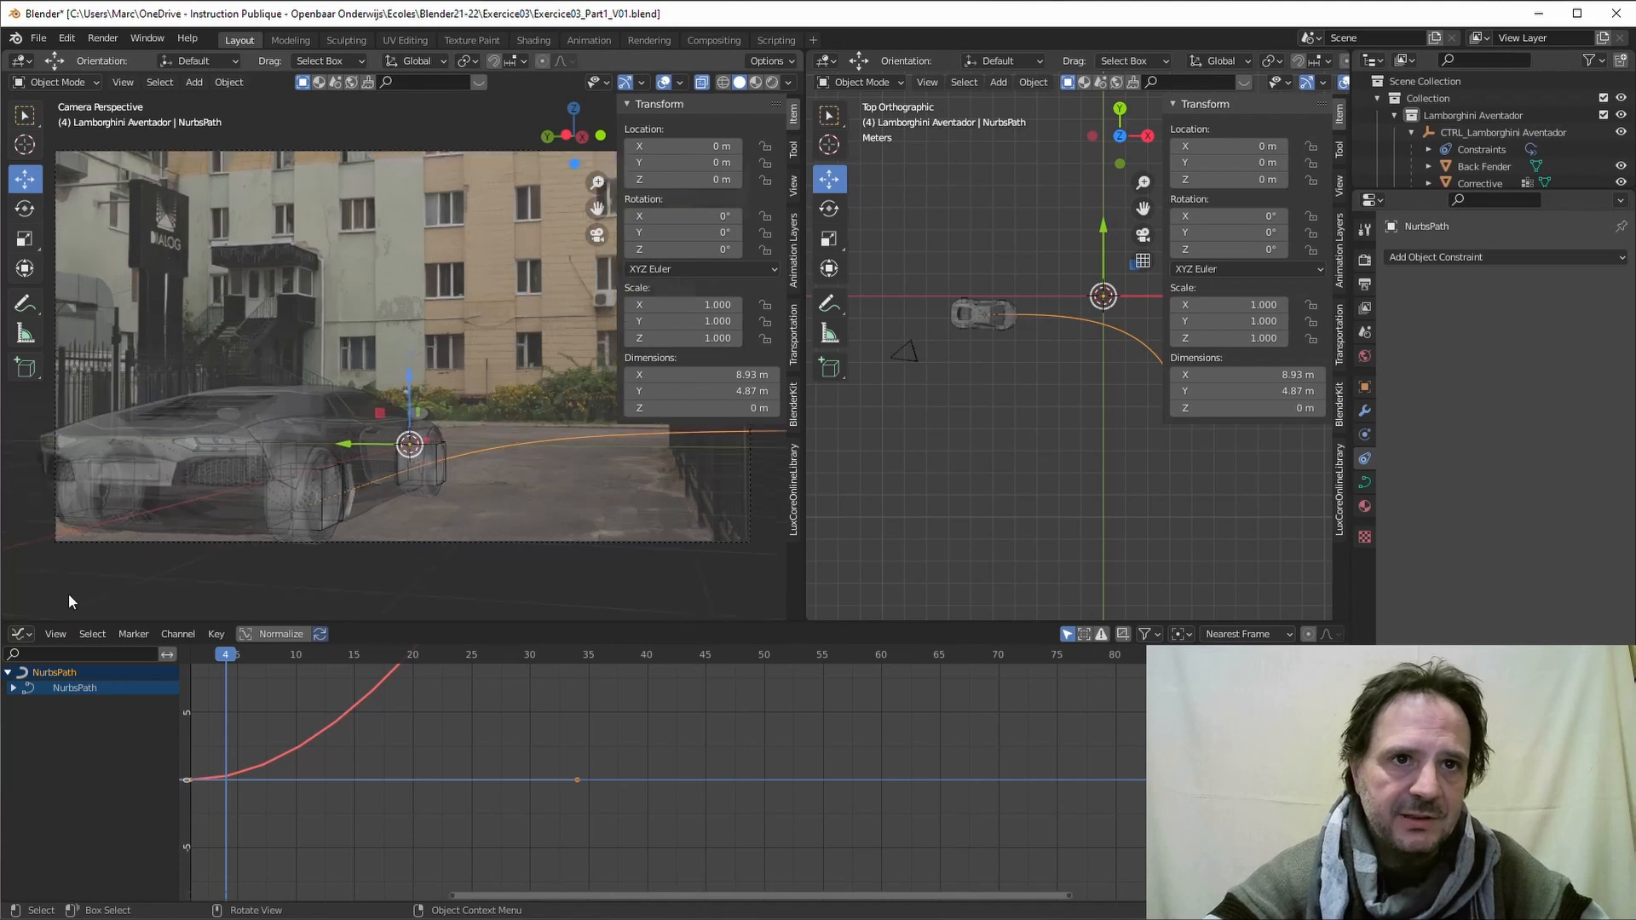
click(55, 635)
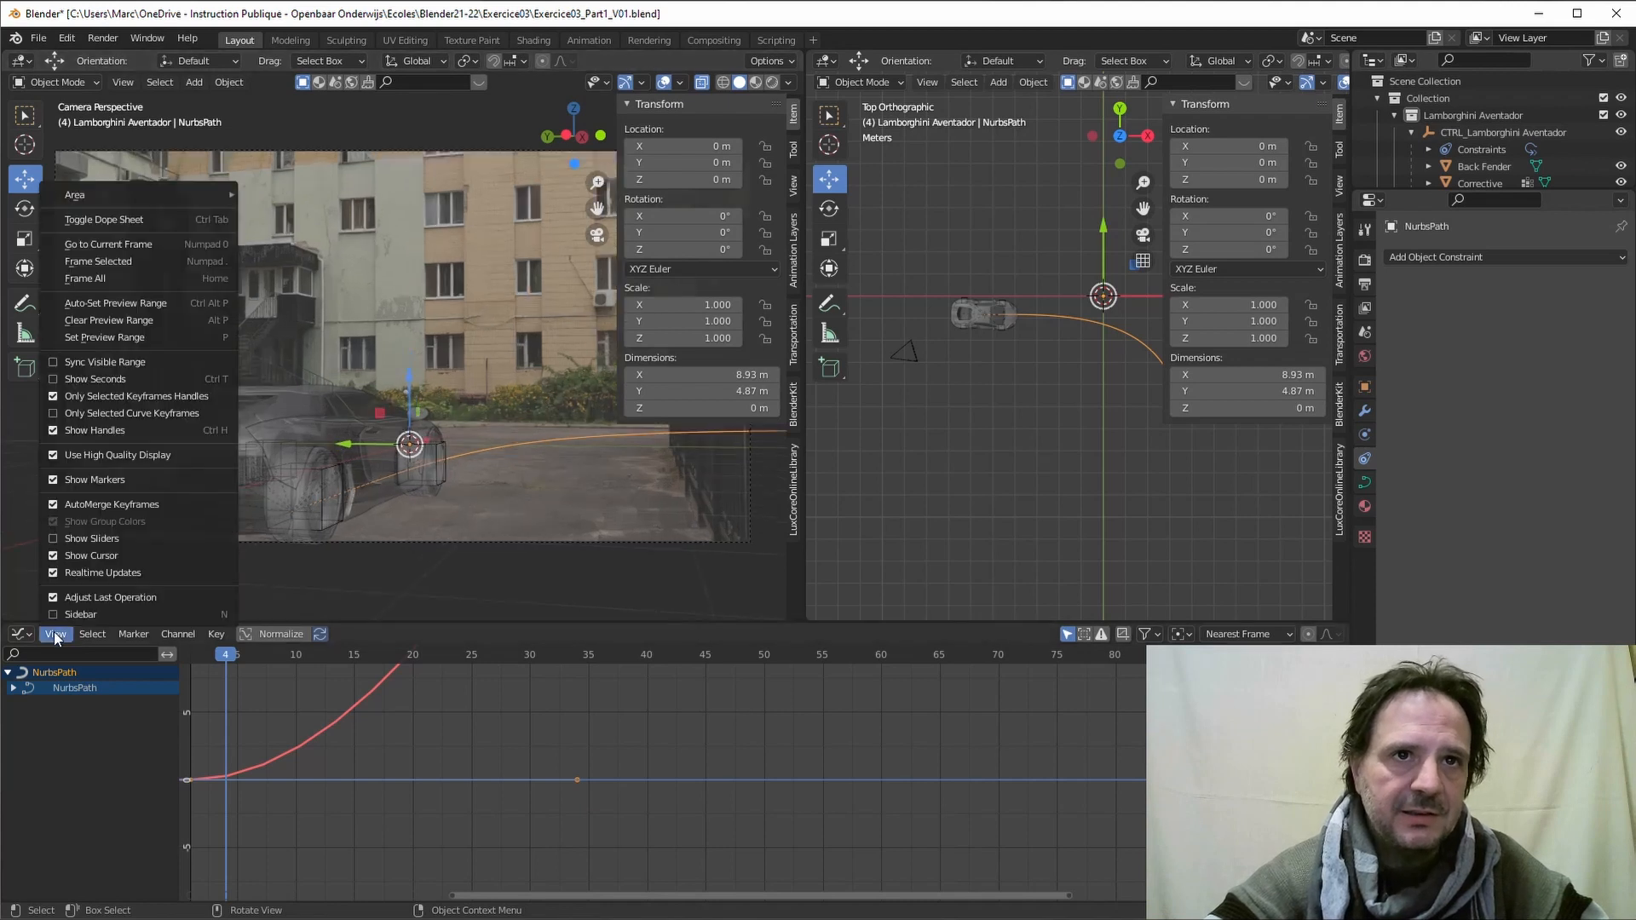
click(94, 278)
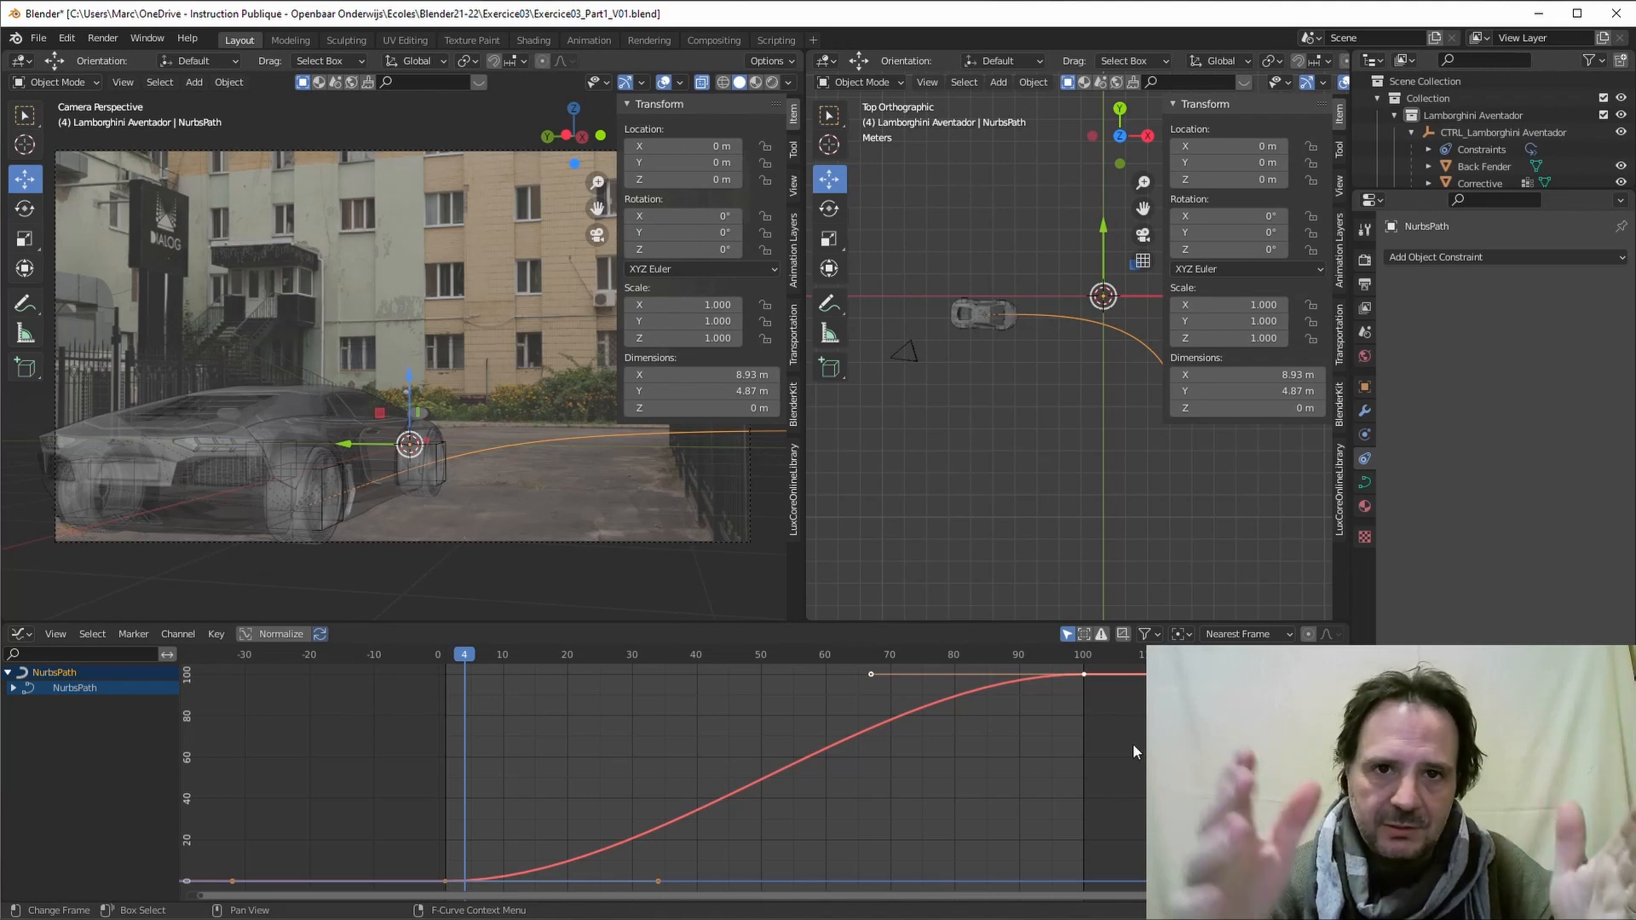
Step: Try different slopes for the frame-100 keyframe's incoming handle, ending at about frame 61 and value 86
scroll(1133, 743, down, 1)
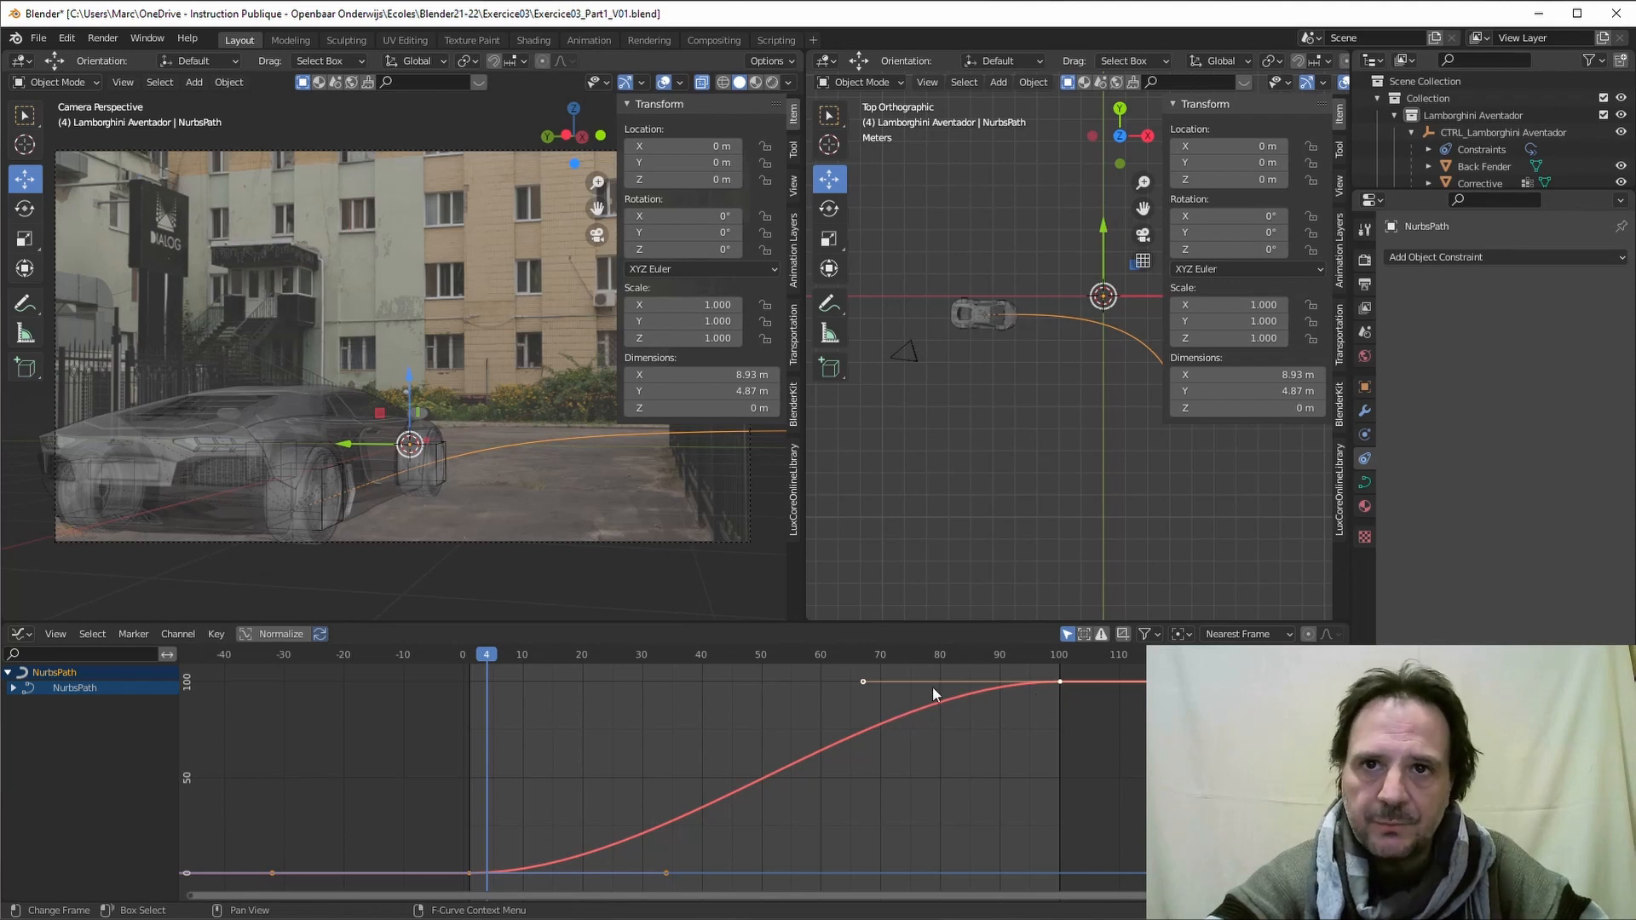
drag(865, 680, 886, 794)
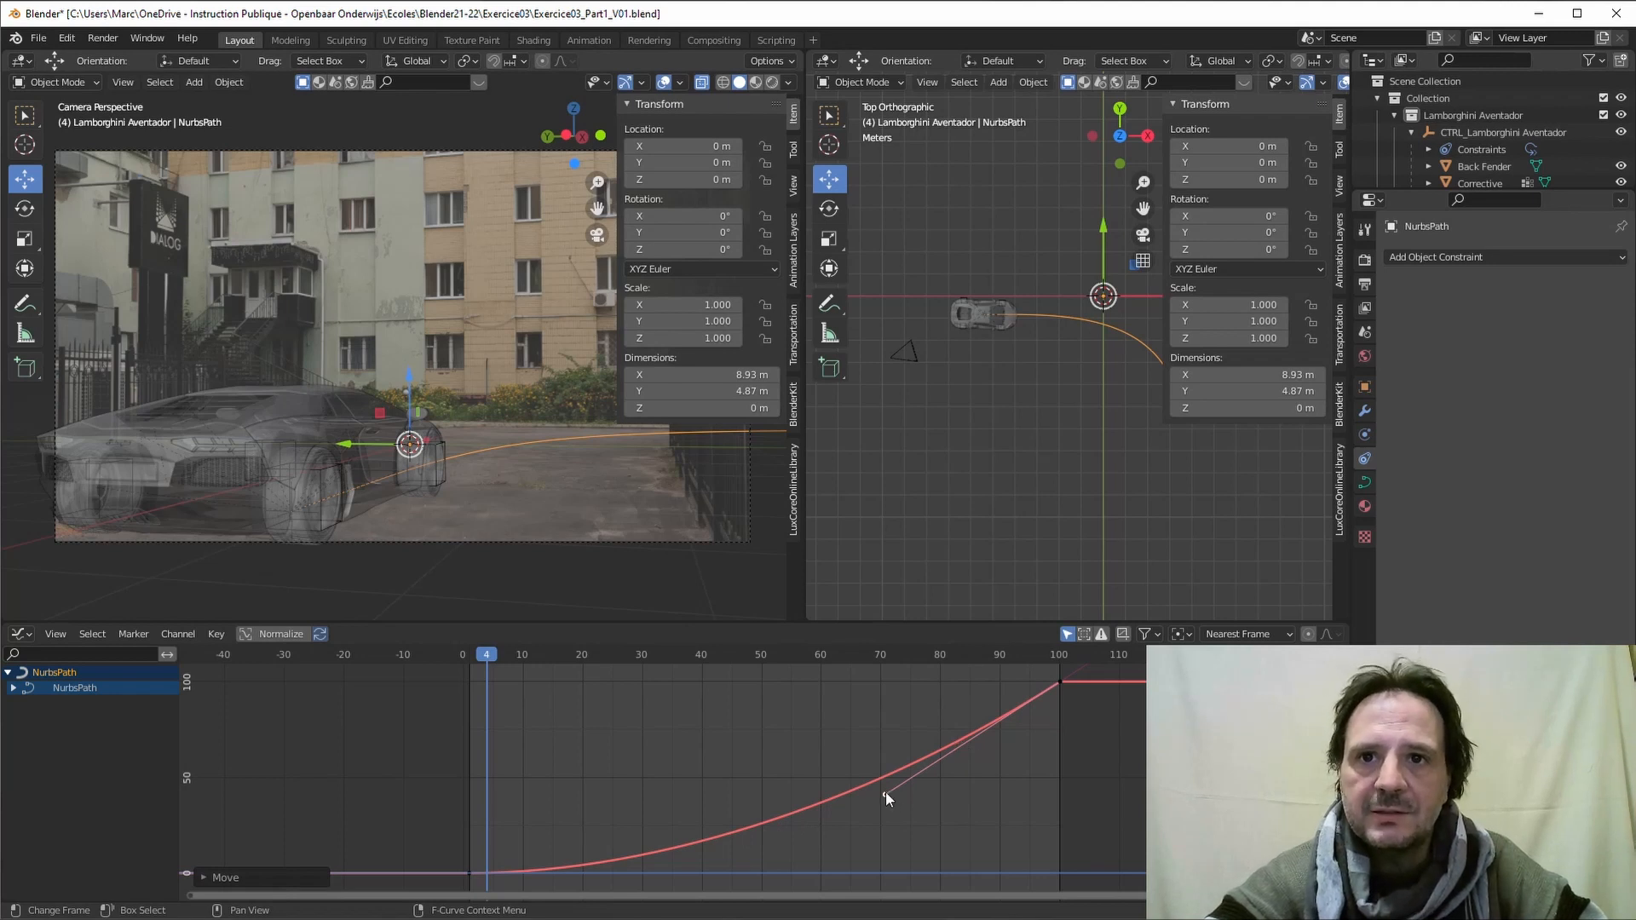
drag(886, 791, 830, 708)
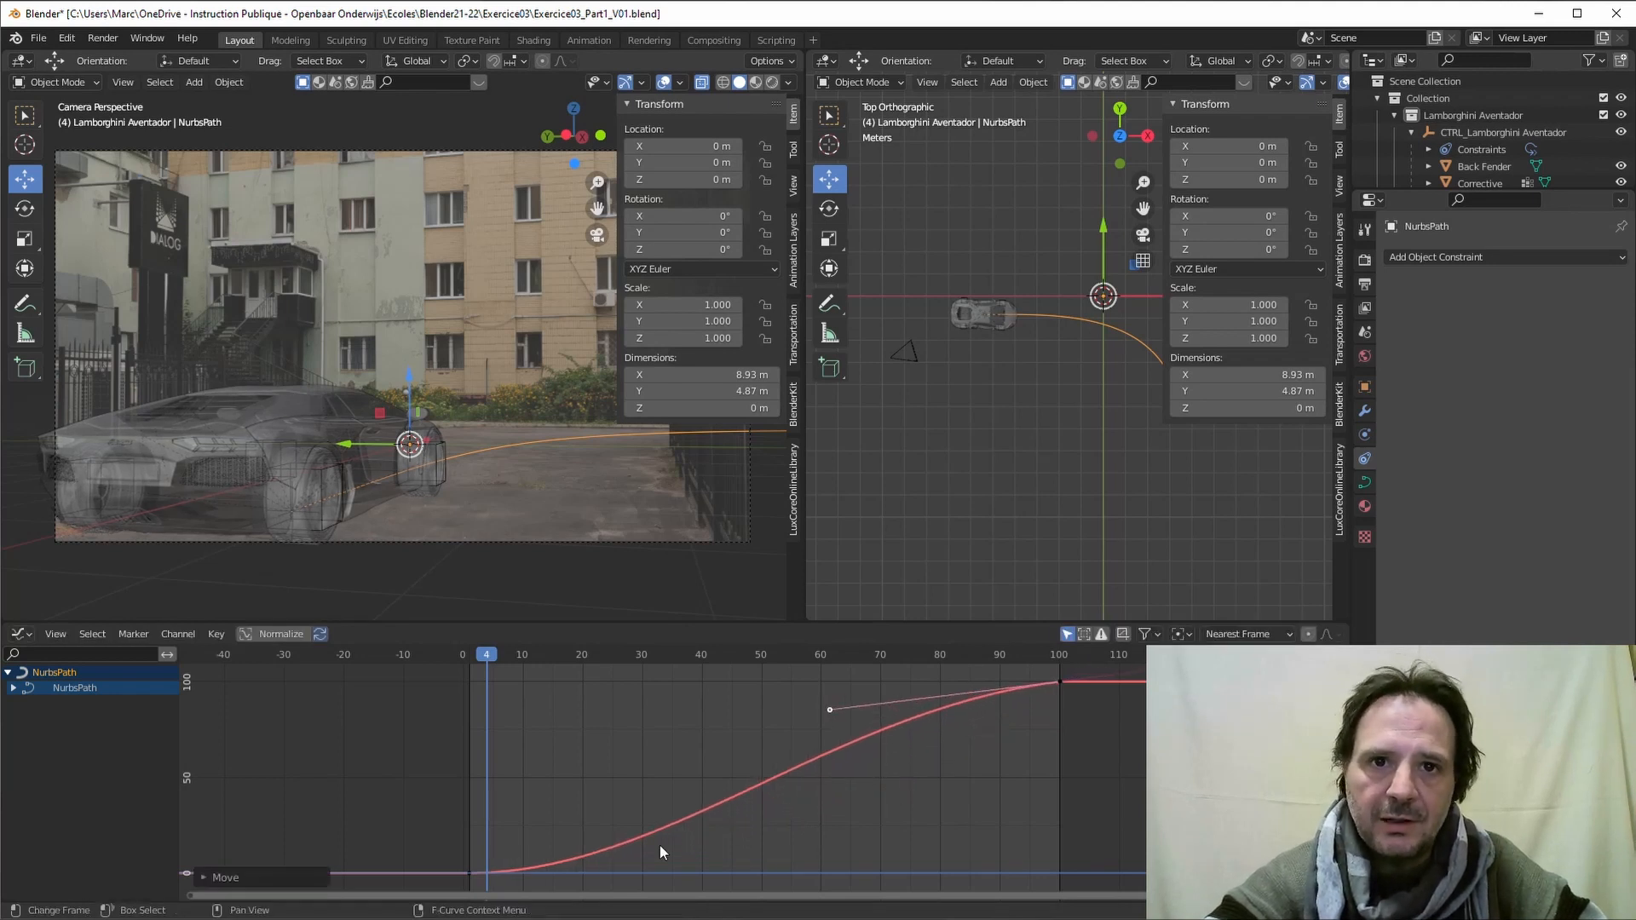
Step: Try a fast start by raising the frame-1 keyframe's outgoing handle to about frame 31 and value 50
click(468, 872)
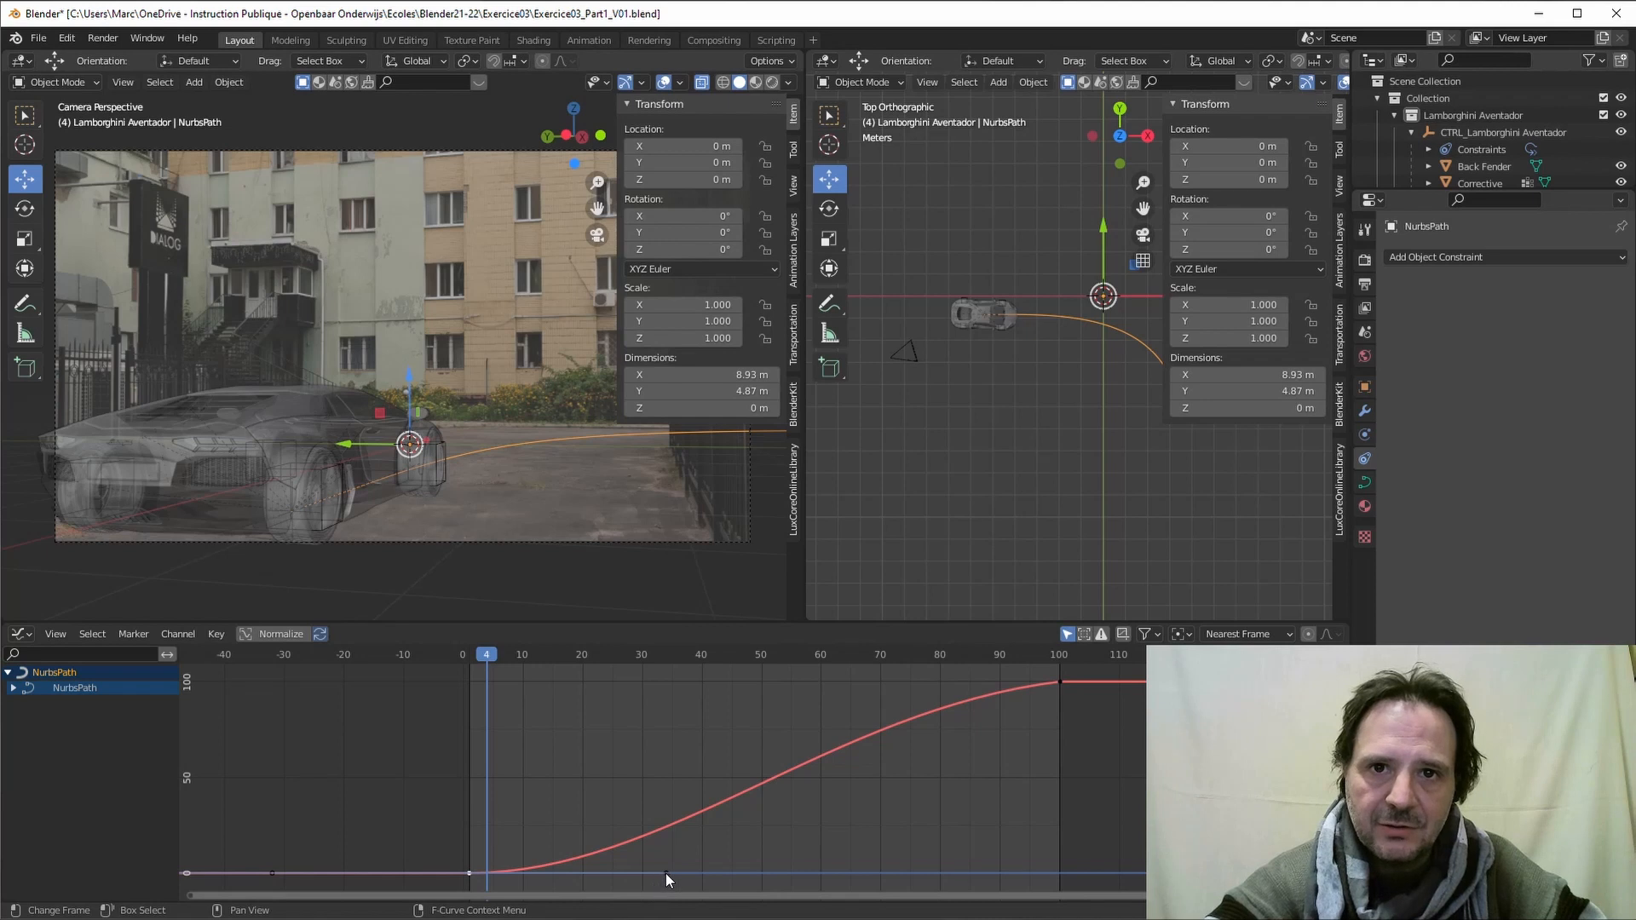
drag(667, 872, 648, 778)
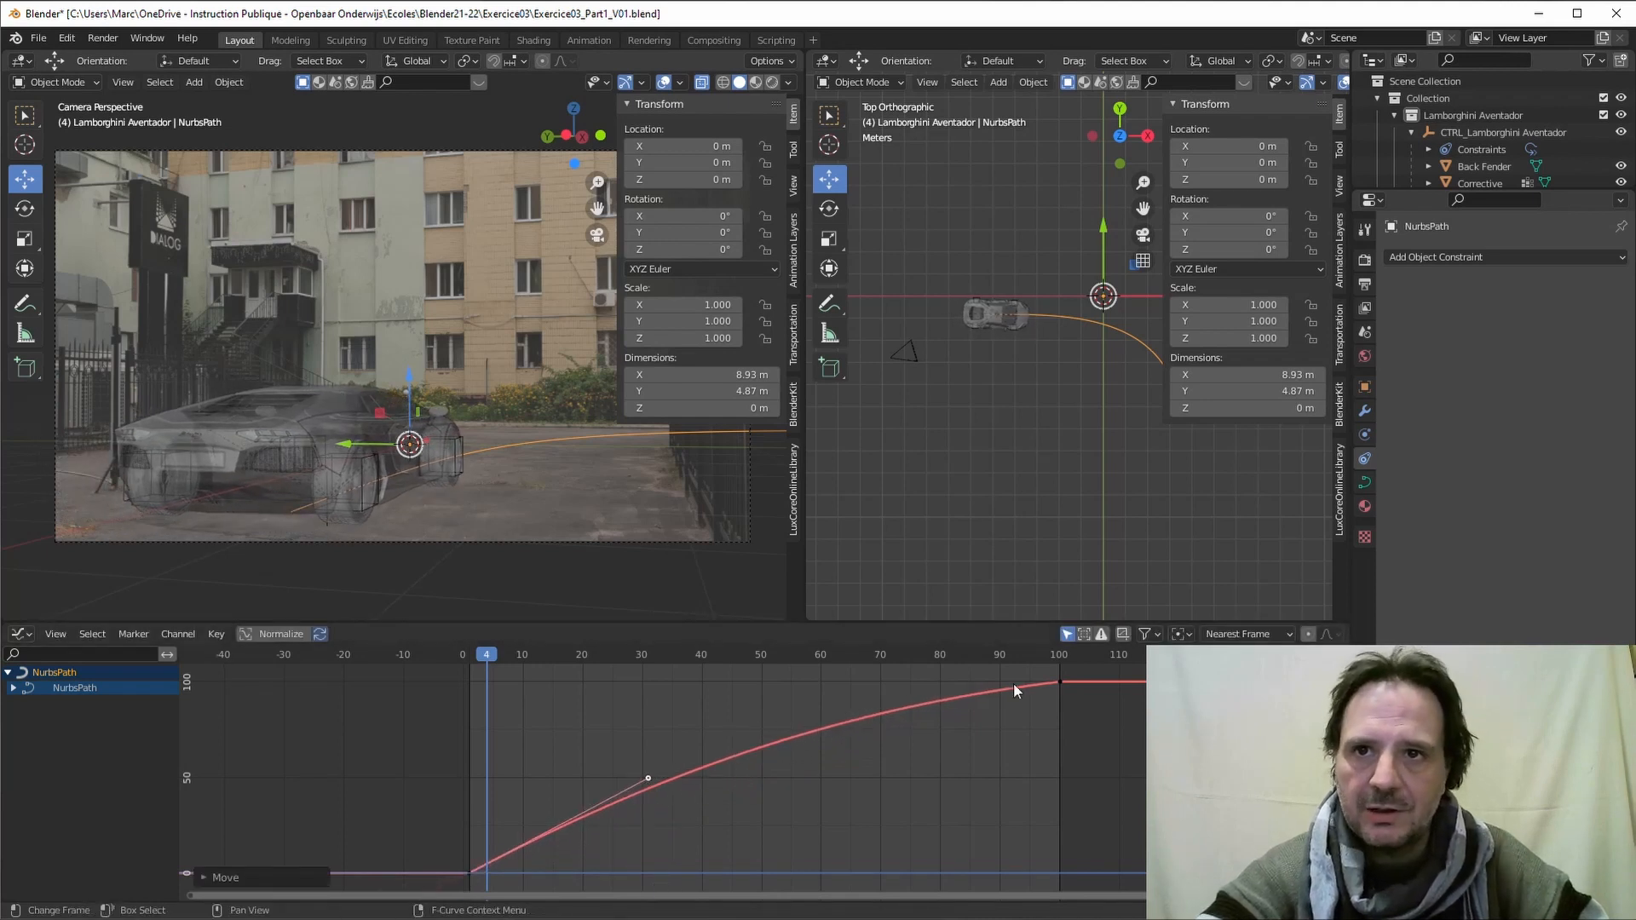
click(651, 779)
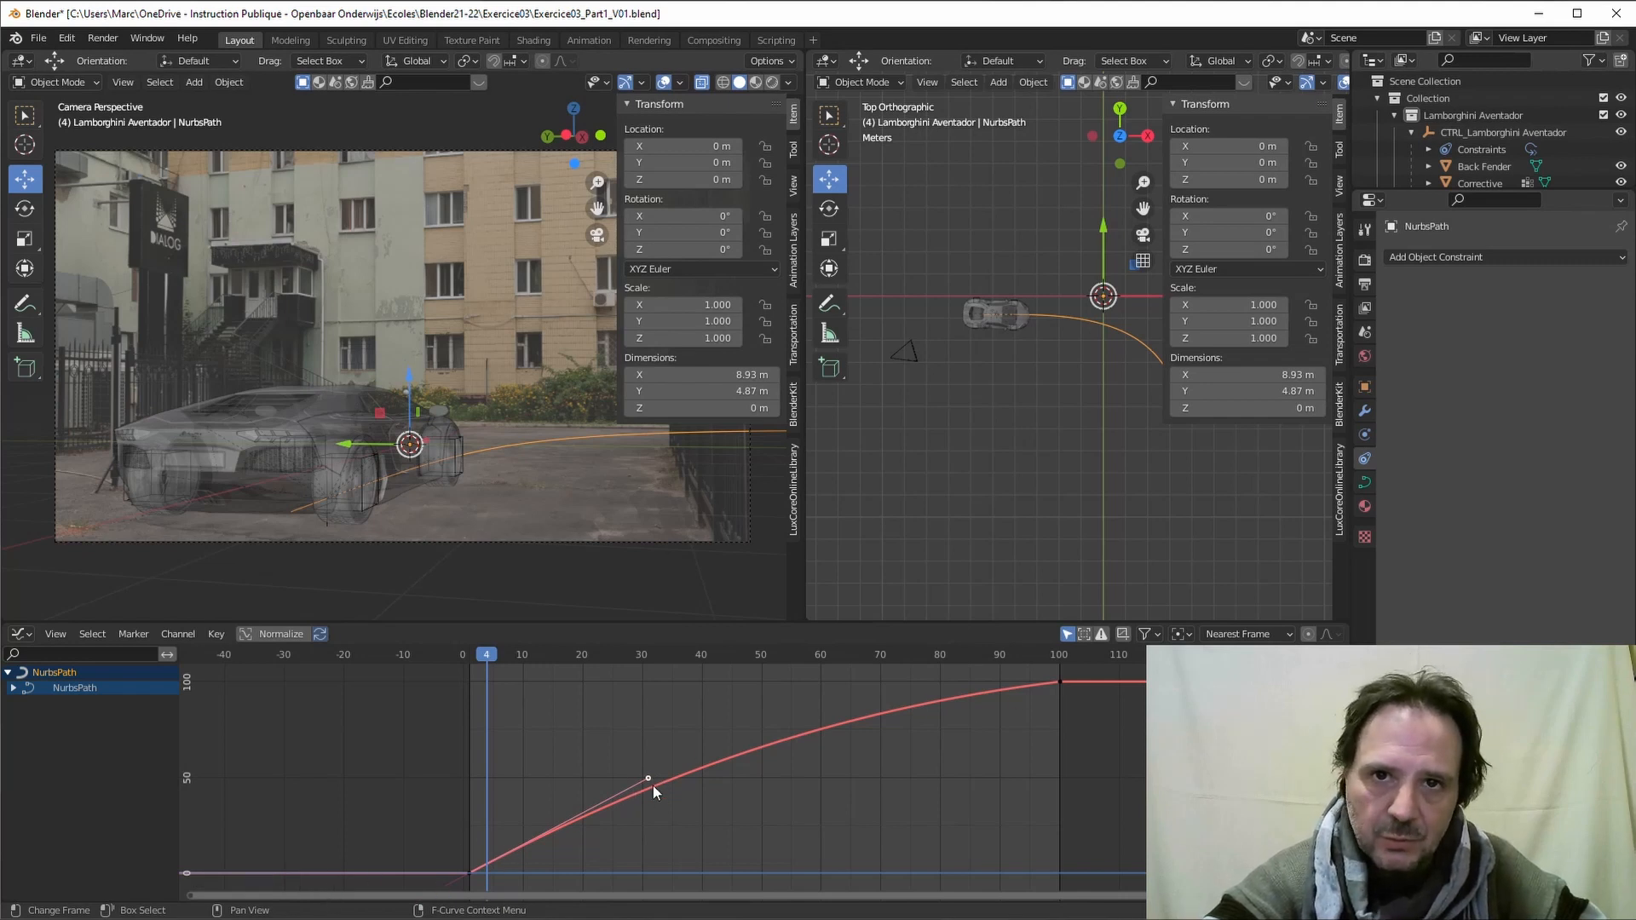
Step: Flatten the frame-1 keyframe's outgoing handle at value 0 and extend it to about frame 50
drag(653, 786, 763, 873)
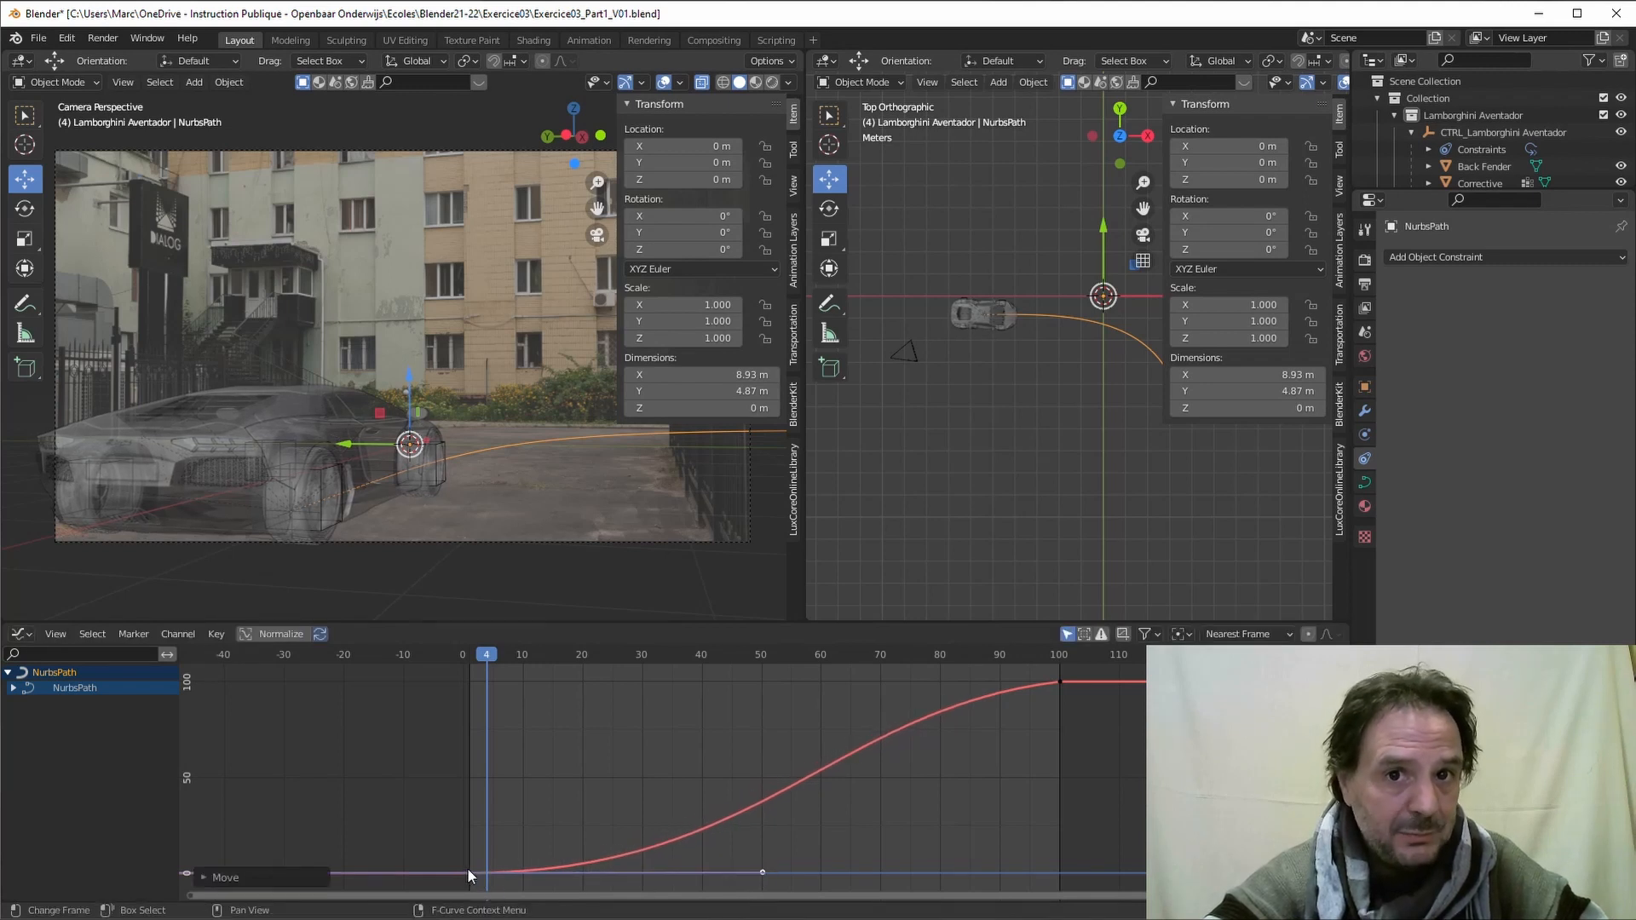
click(764, 874)
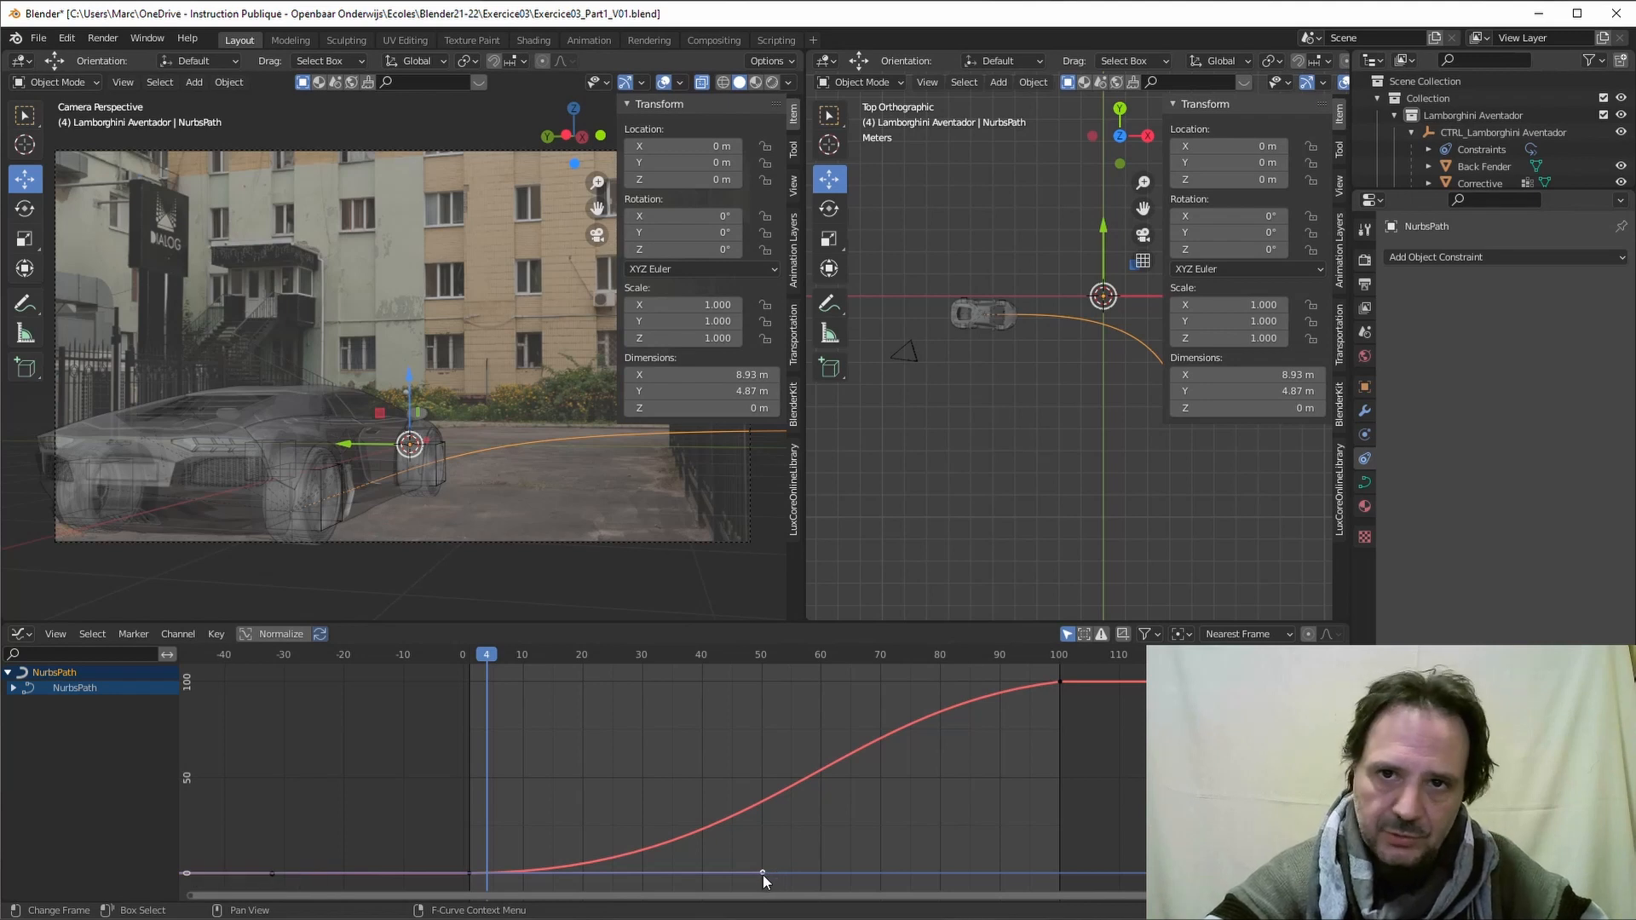
key(g)
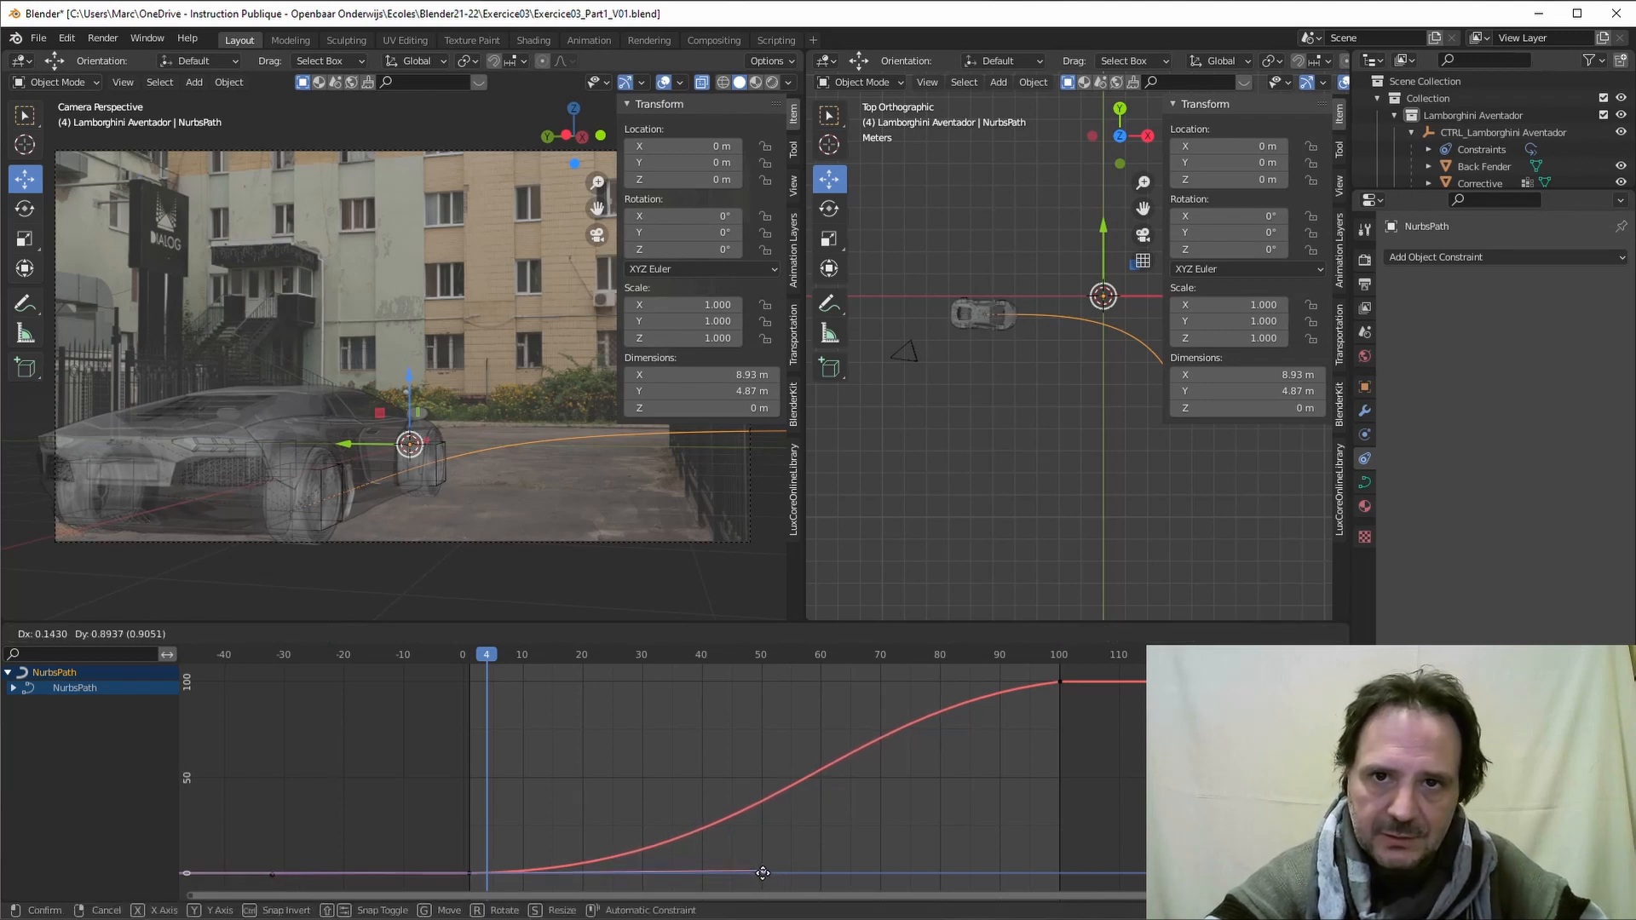
click(764, 883)
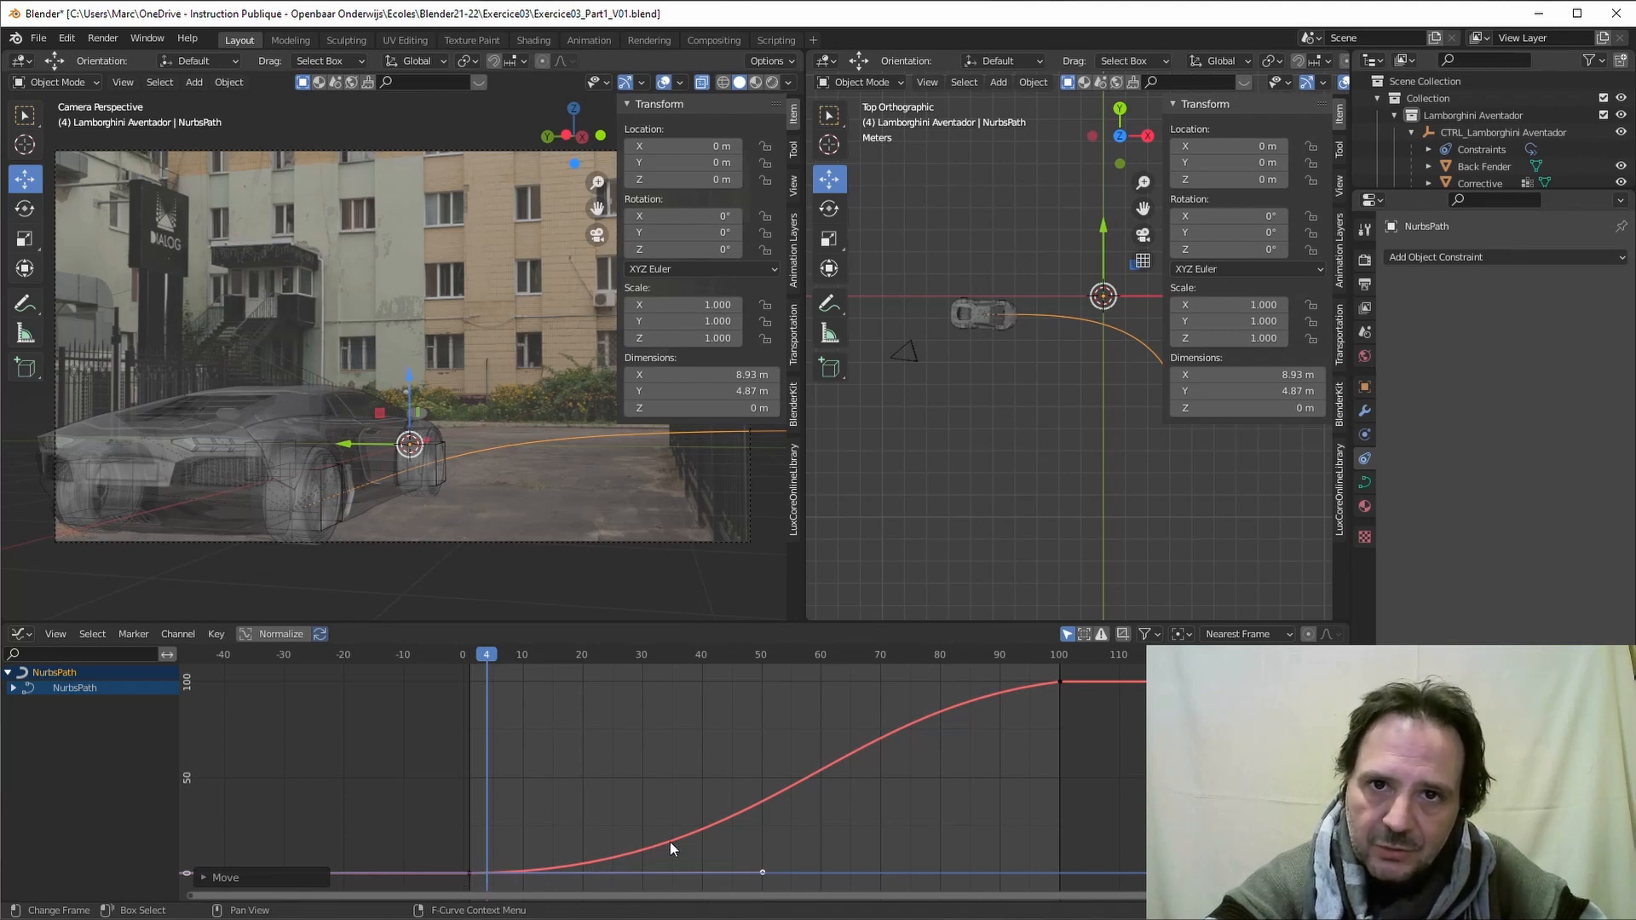
Step: Shape an accelerating curve with the frame-100 incoming handle at about frame 66, value 43, and the frame-1 outgoing handle at about frame 35, value 0
click(1060, 683)
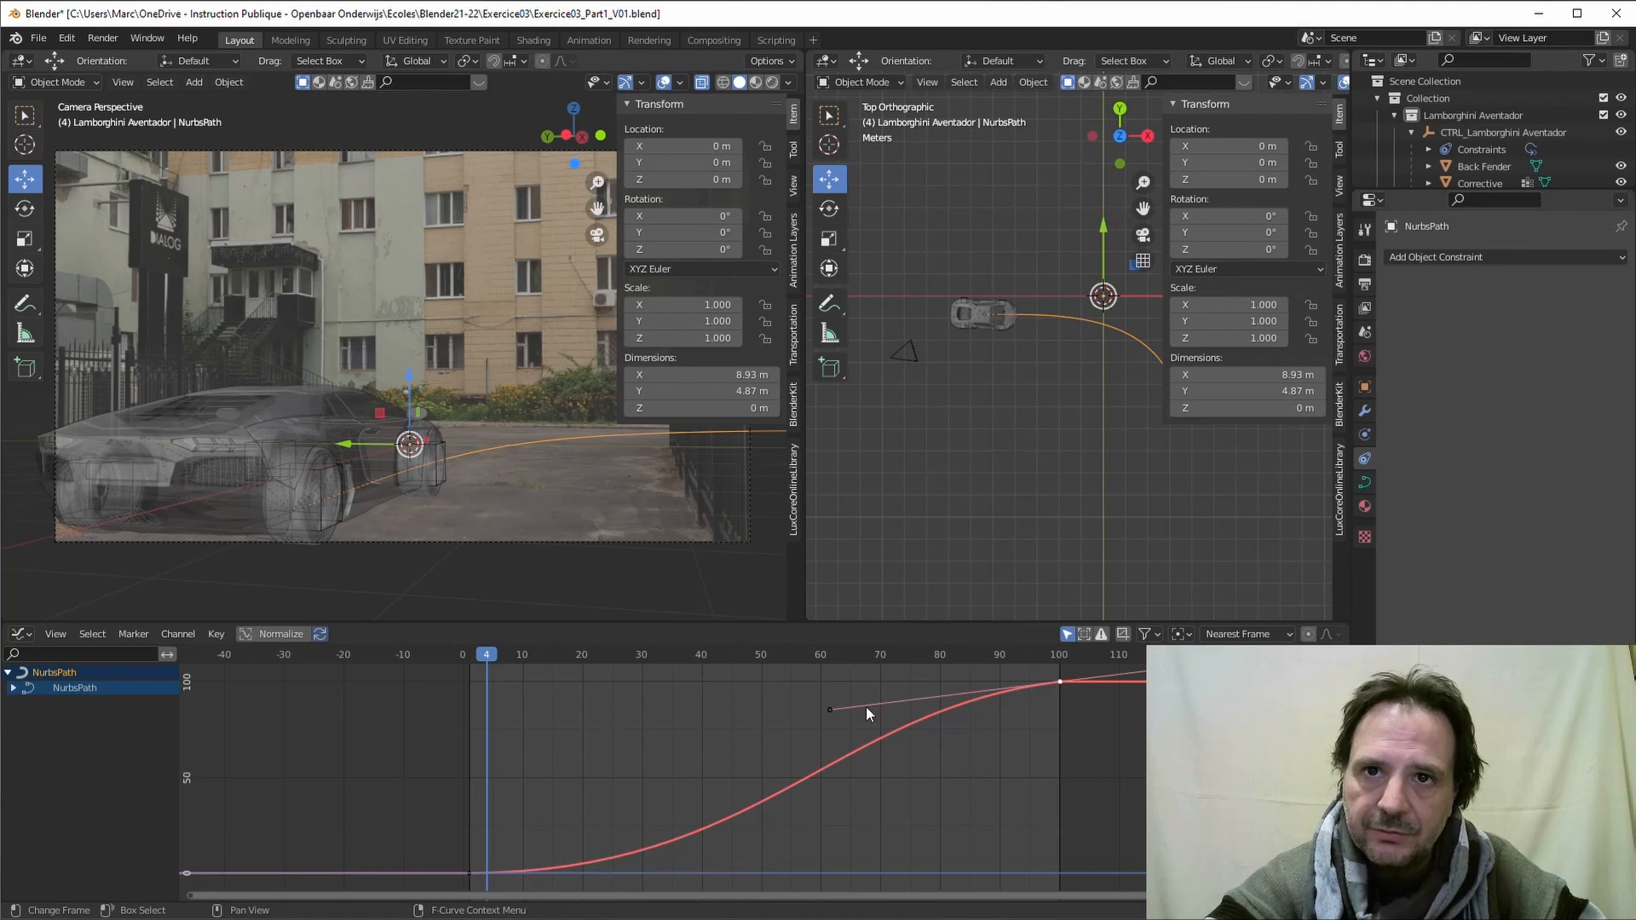
drag(832, 713, 907, 772)
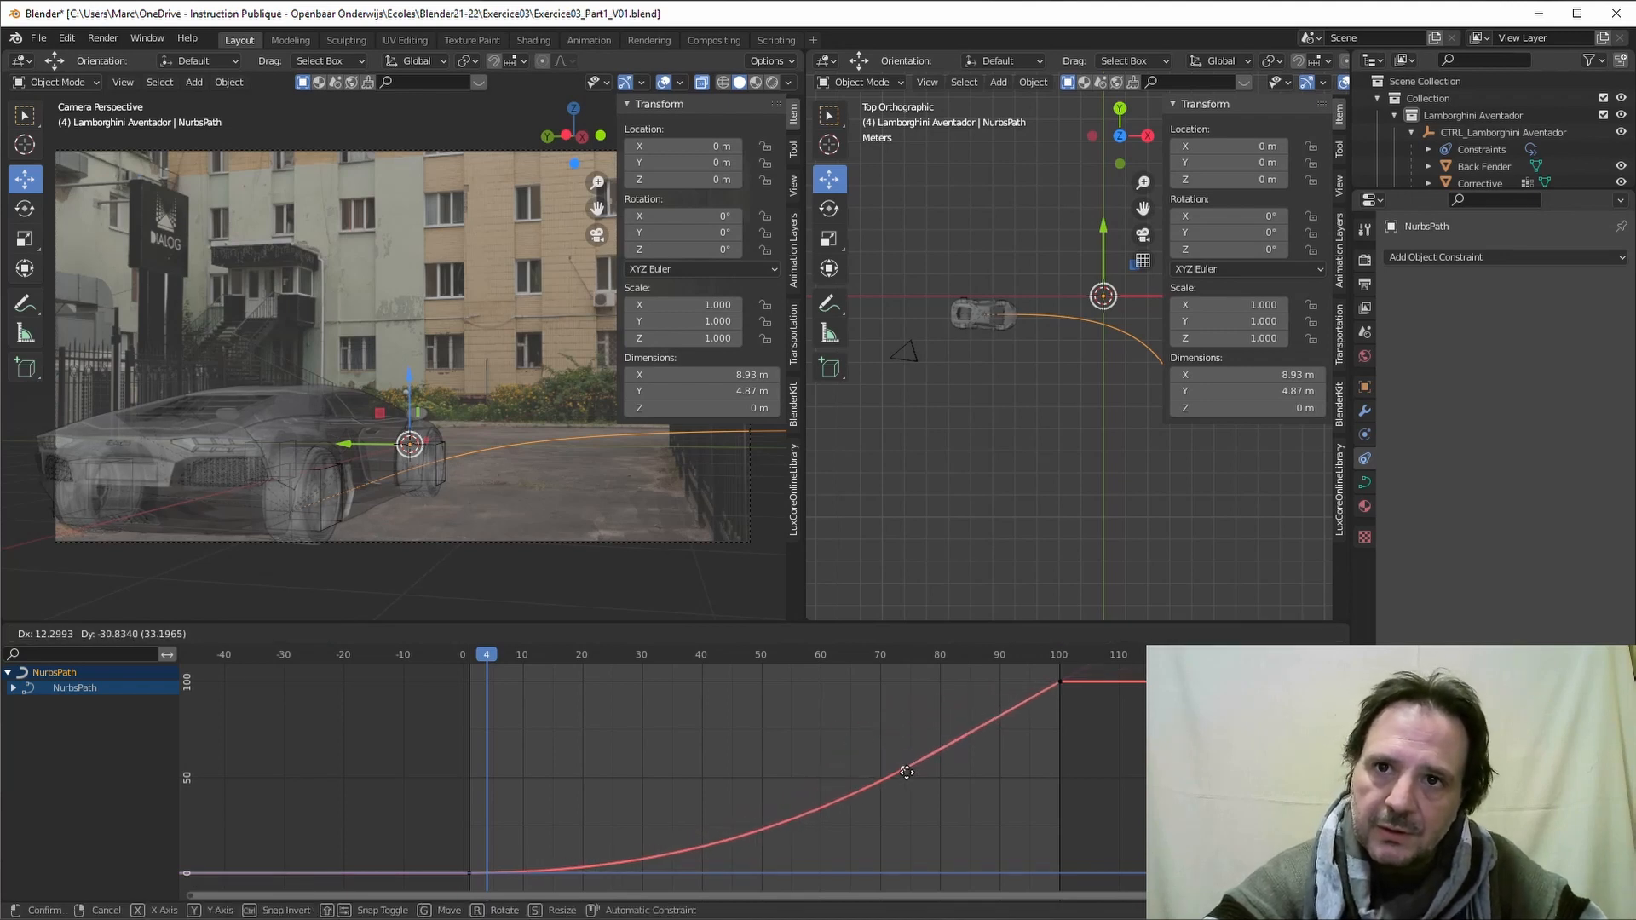
drag(905, 772, 856, 791)
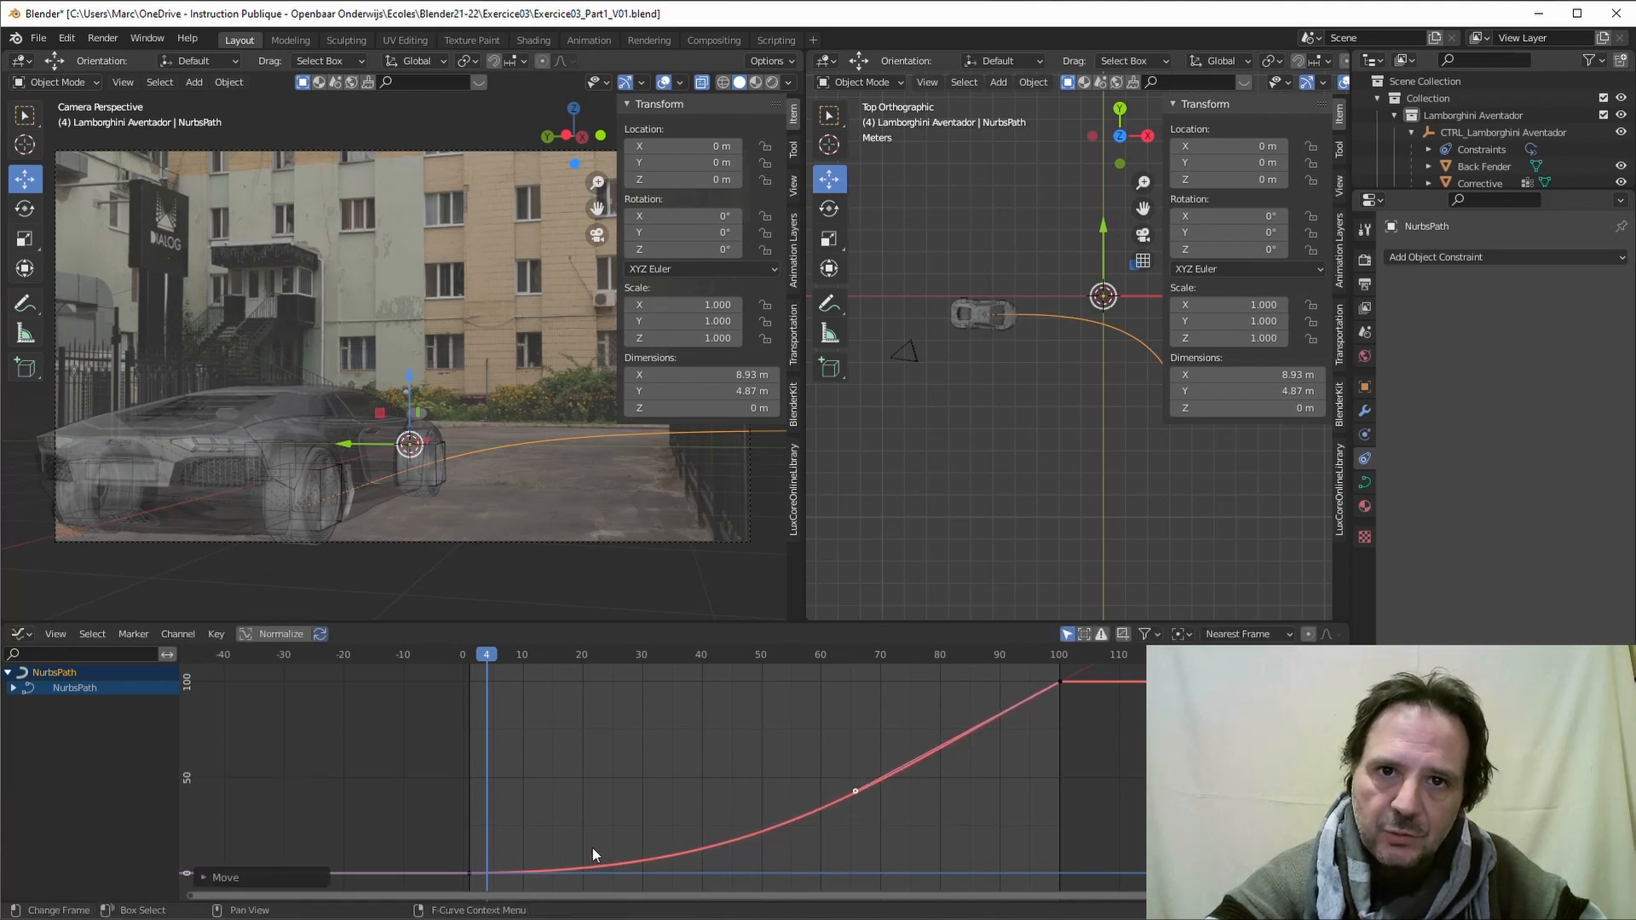
click(474, 873)
drag(756, 871, 675, 872)
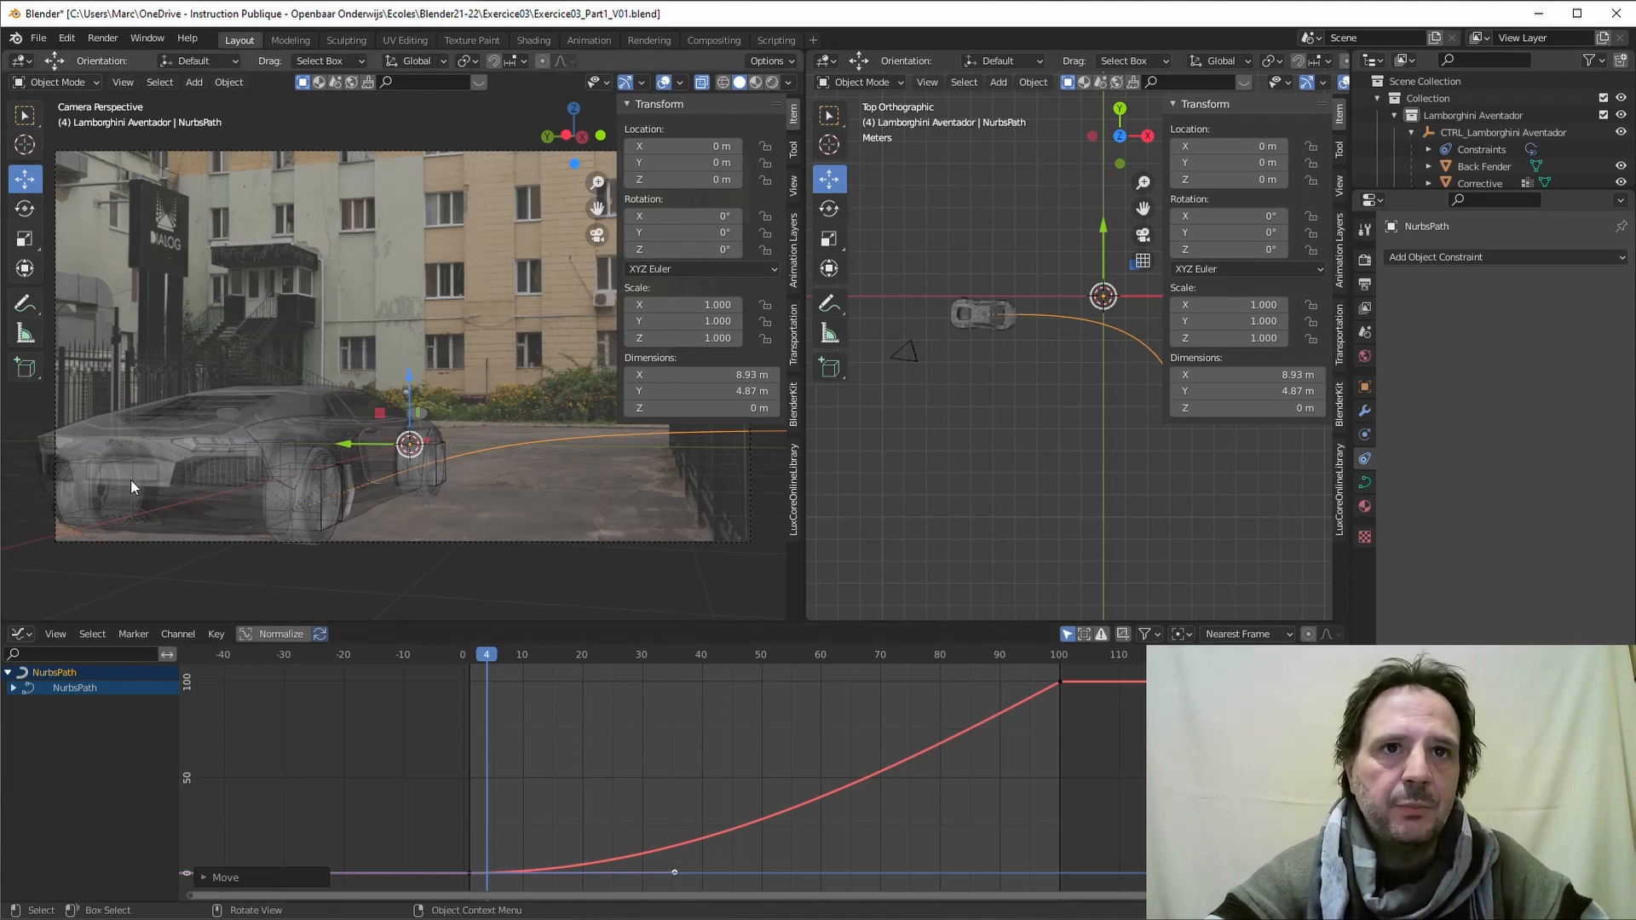
Step: Turn off X-ray display in the camera viewport so the car is drawn solid
click(703, 83)
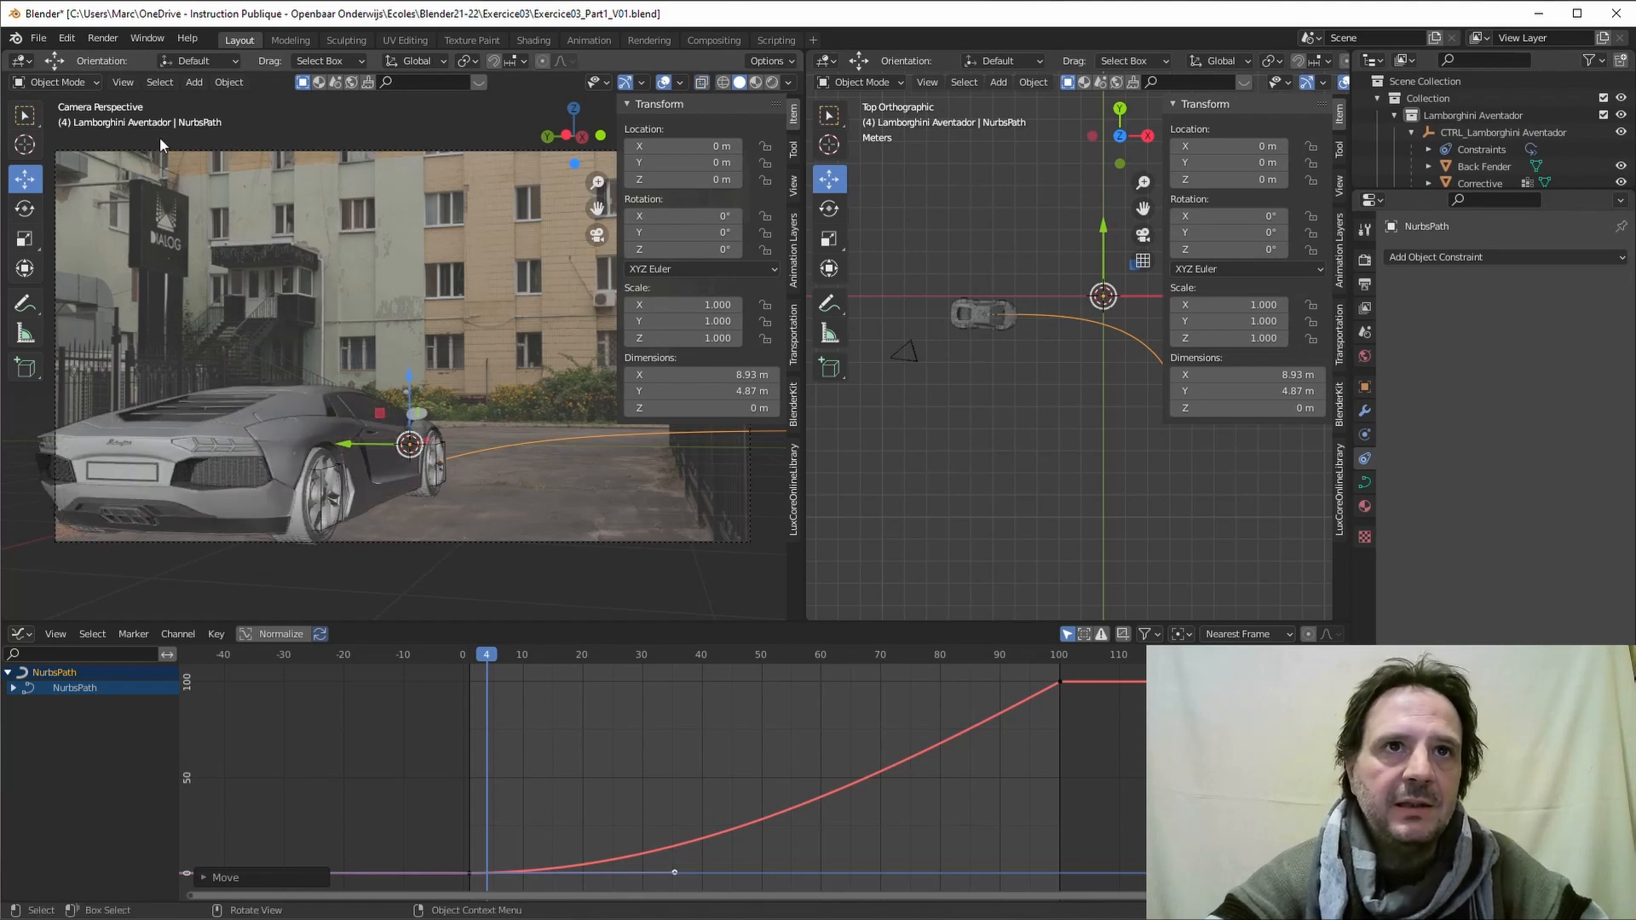
Step: Browse for the output location, create a folder named Preview inside Exercice03's Render folder, and open it
click(122, 82)
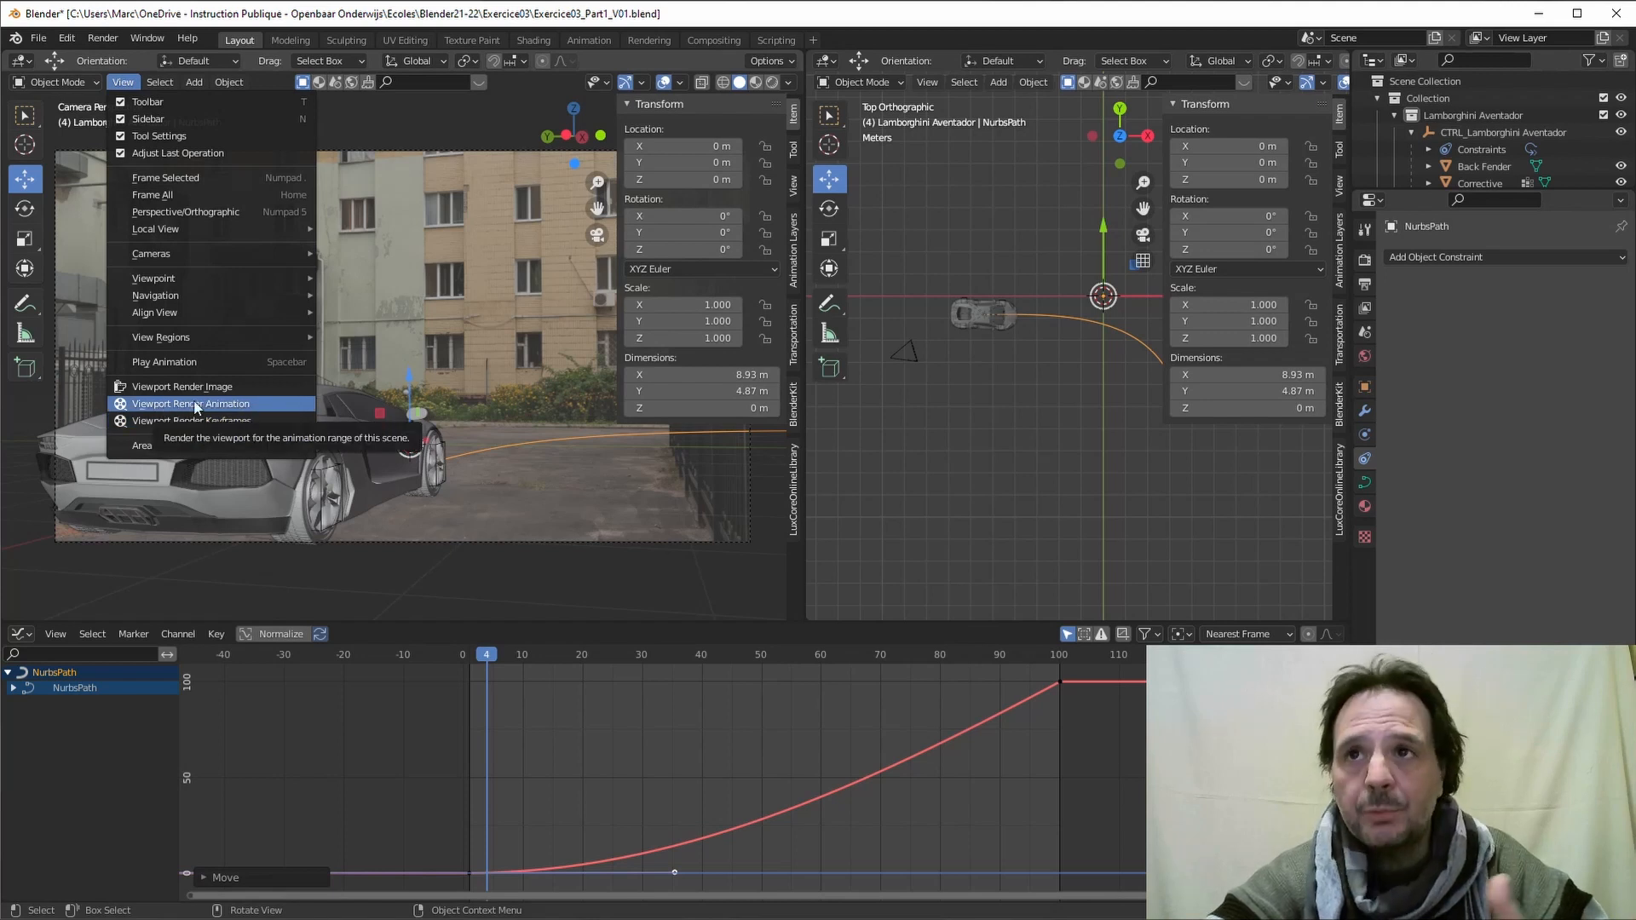
click(1365, 284)
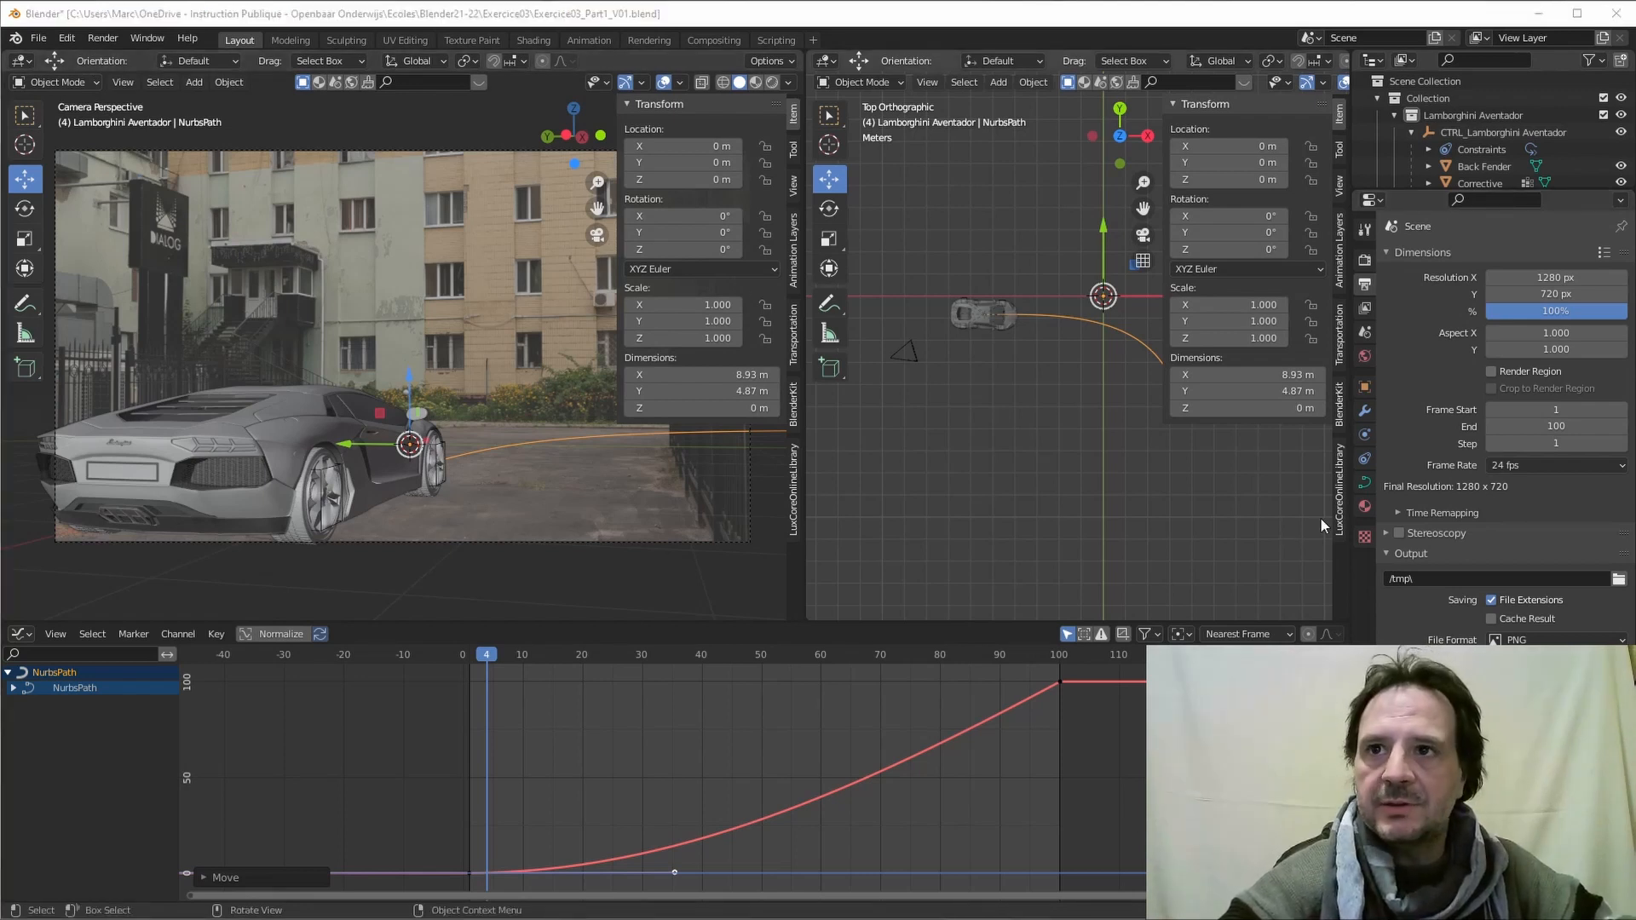
click(1619, 580)
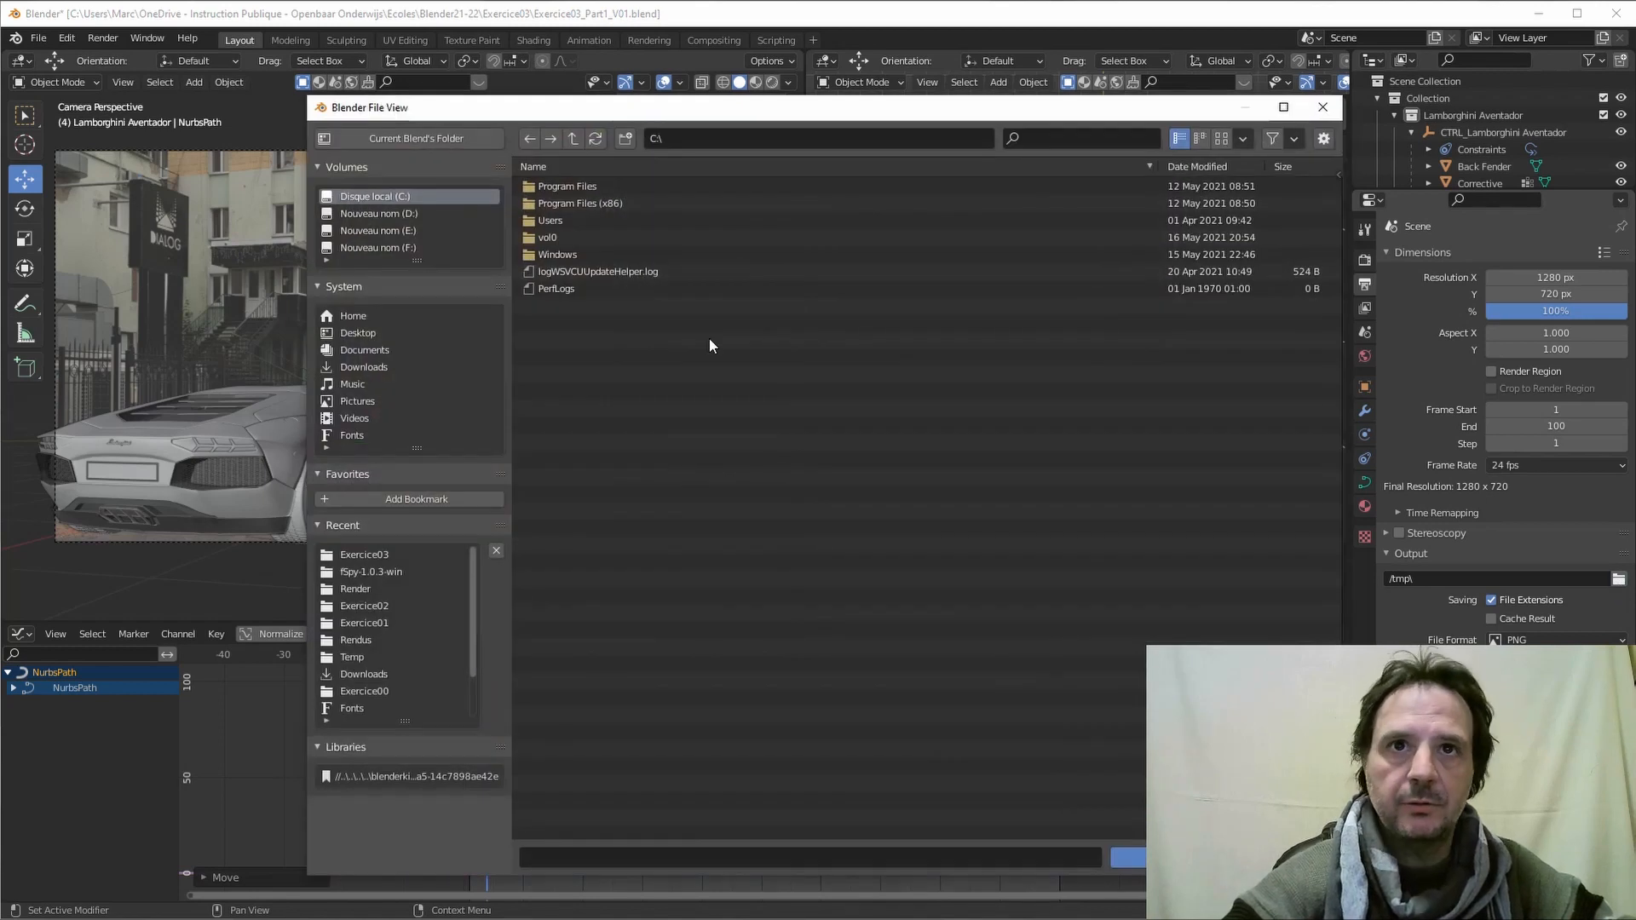
click(364, 556)
click(542, 185)
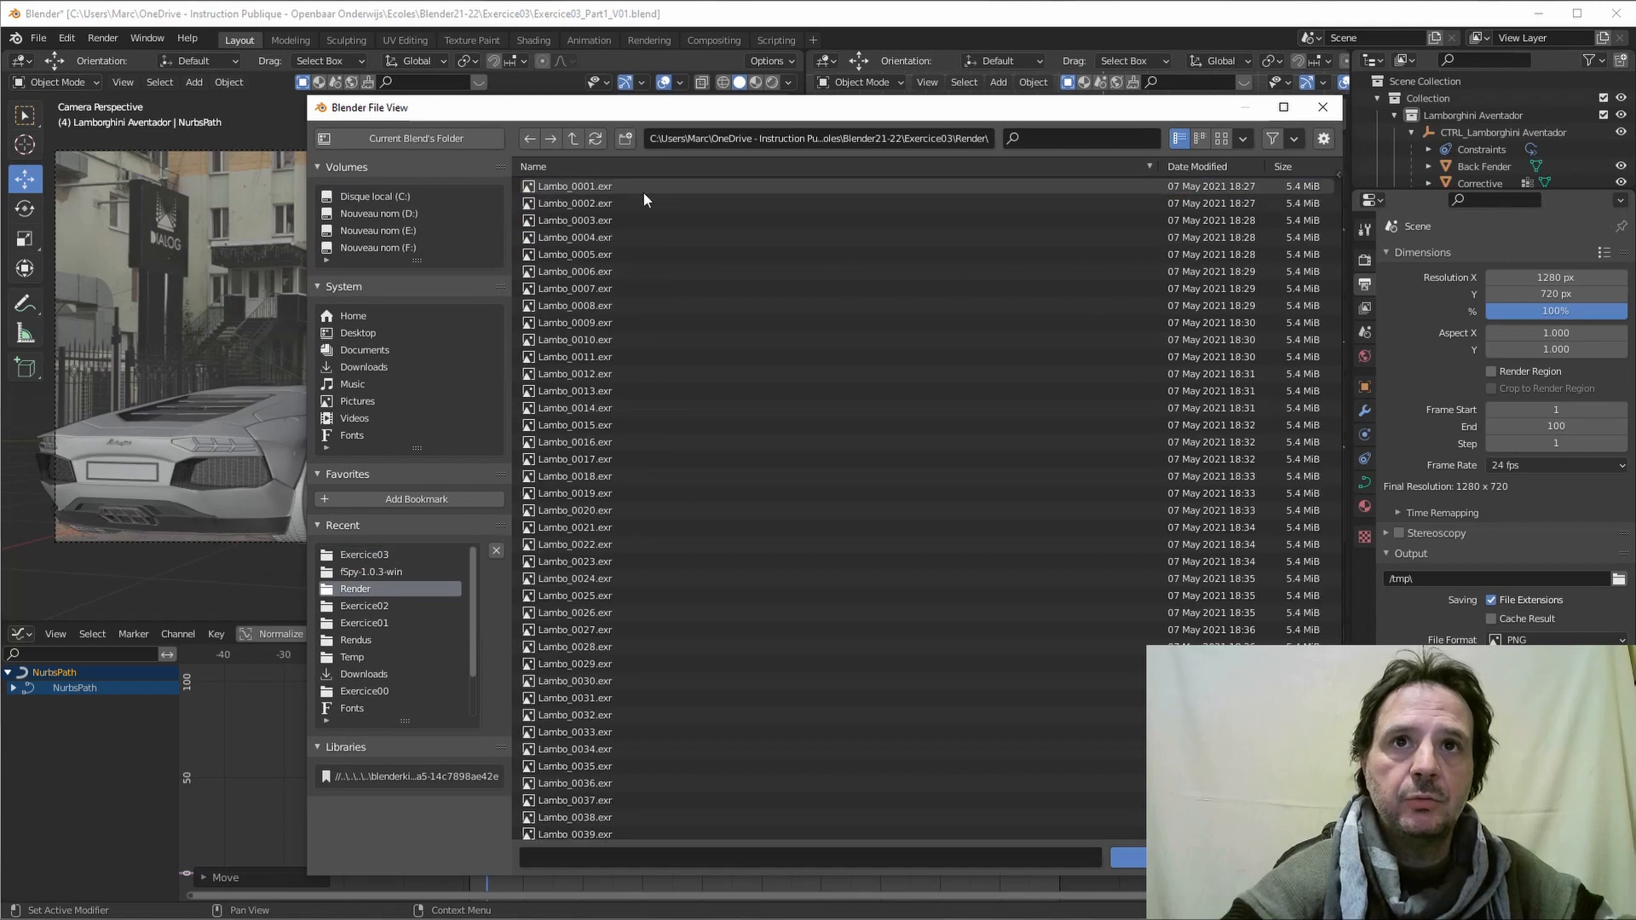
click(625, 139)
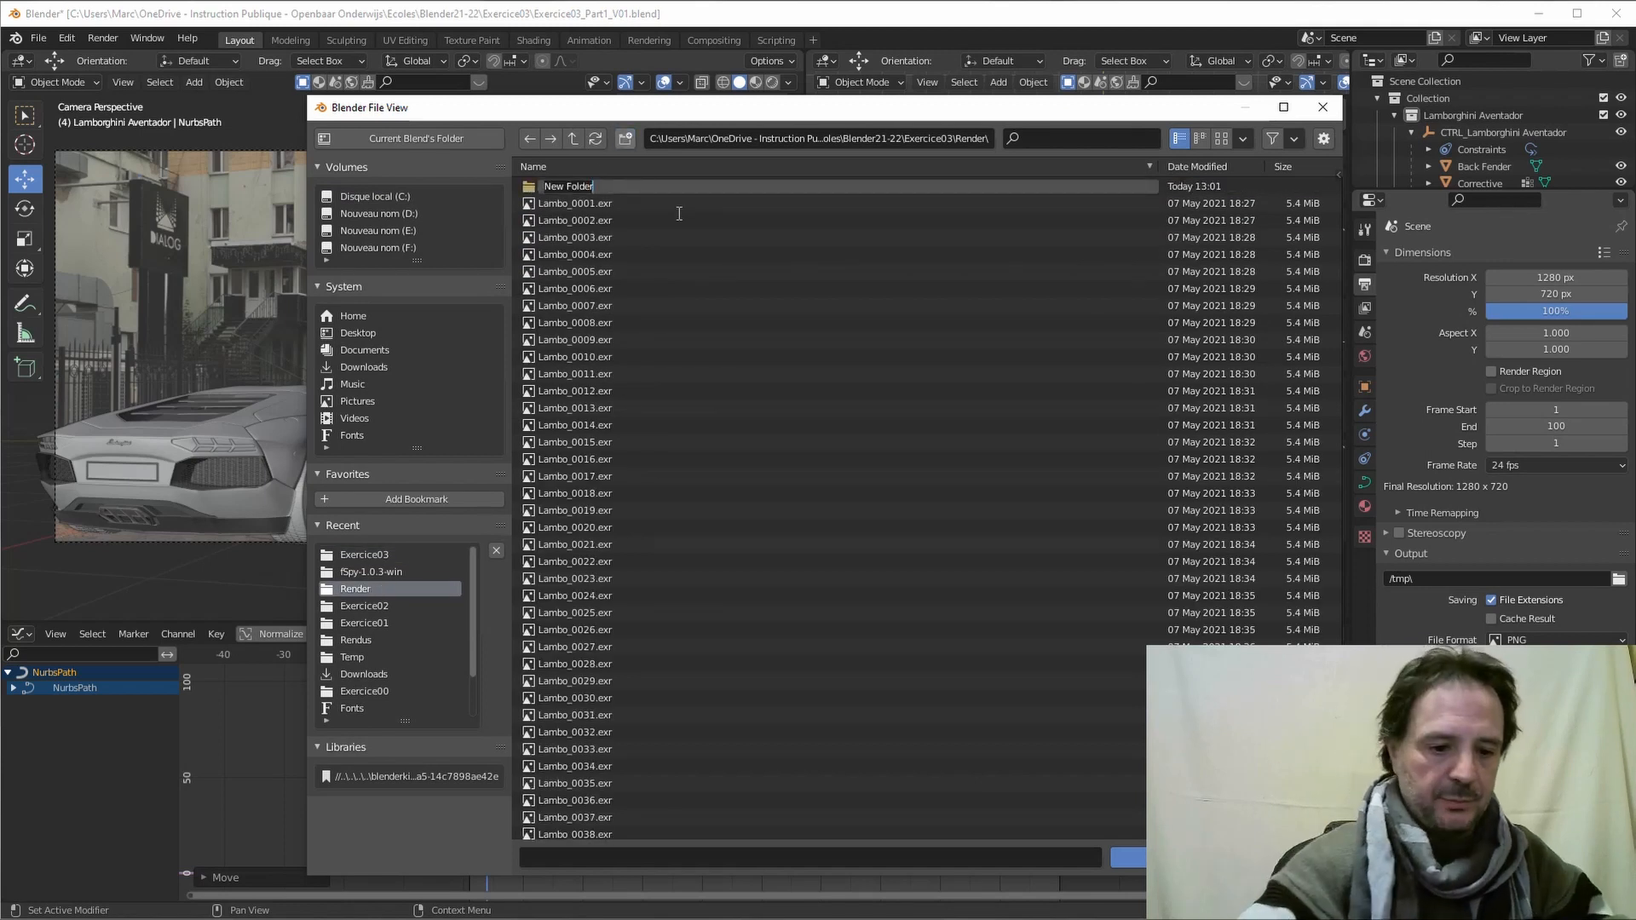
text(Previe)
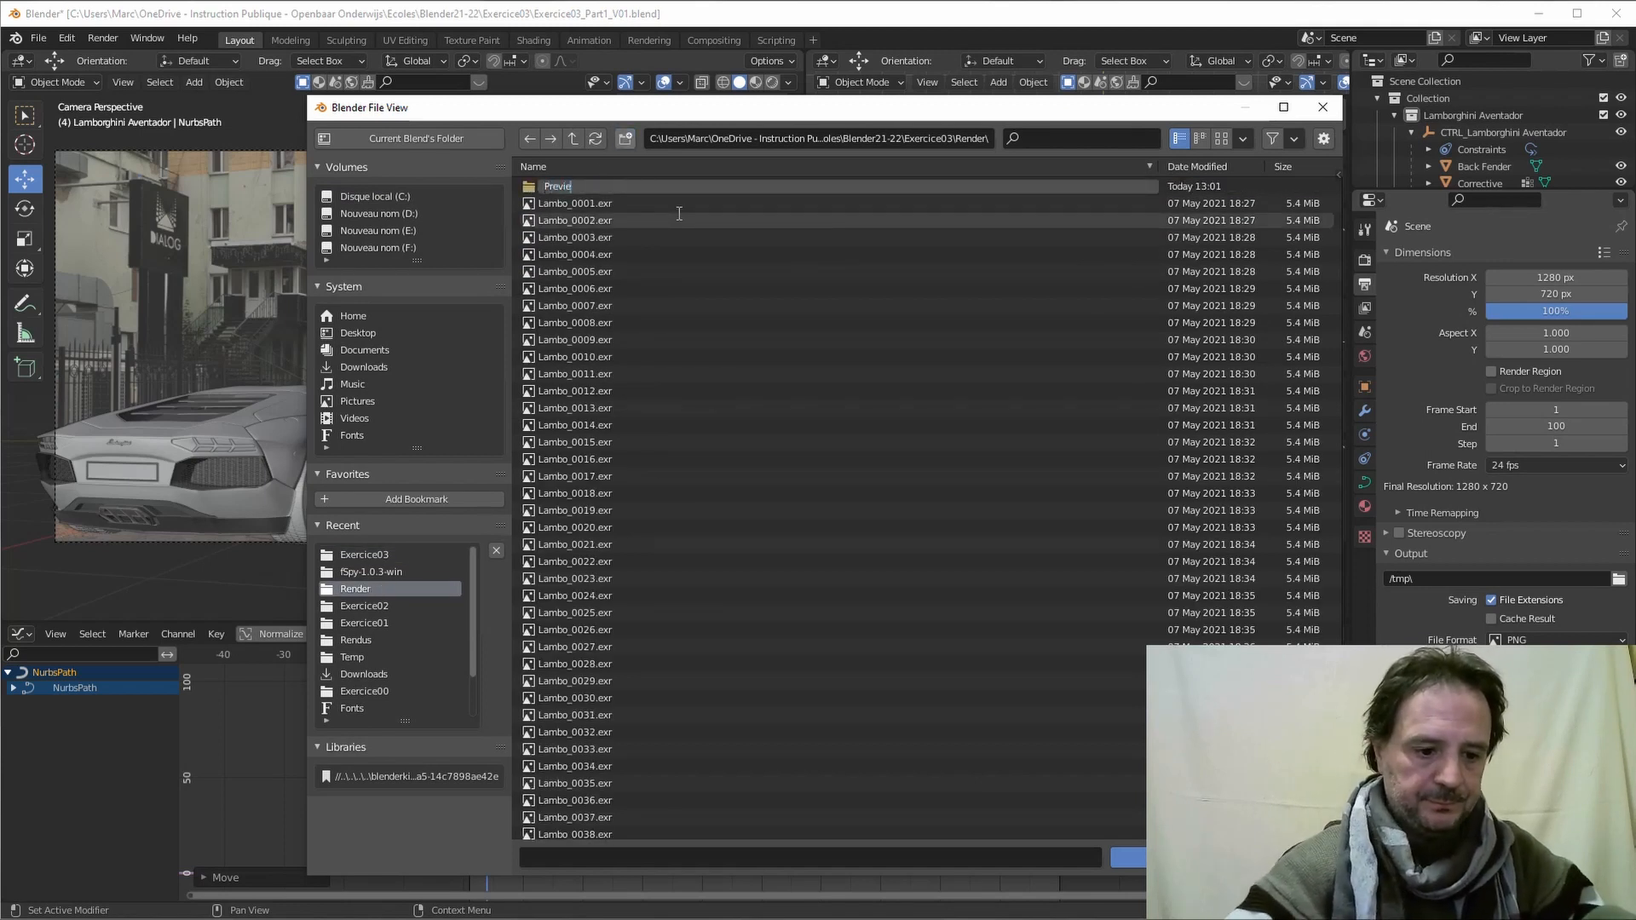
text(w)
key(Return)
click(534, 188)
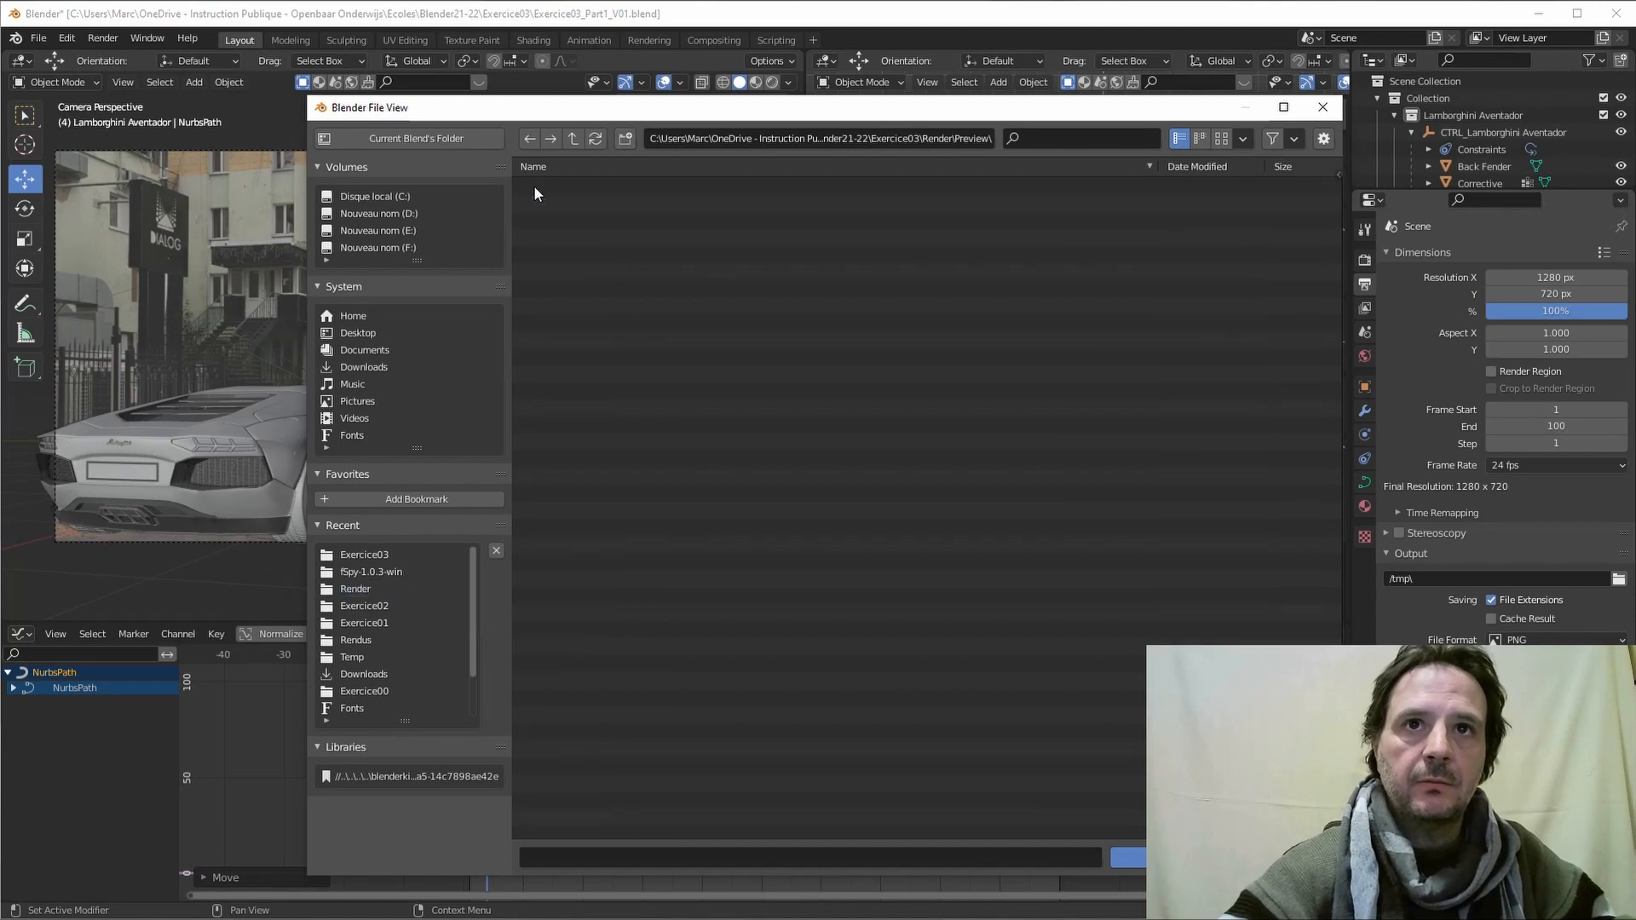
Step: Set the output file format to FFmpeg Video with the Quicktime container
click(1516, 641)
click(1526, 716)
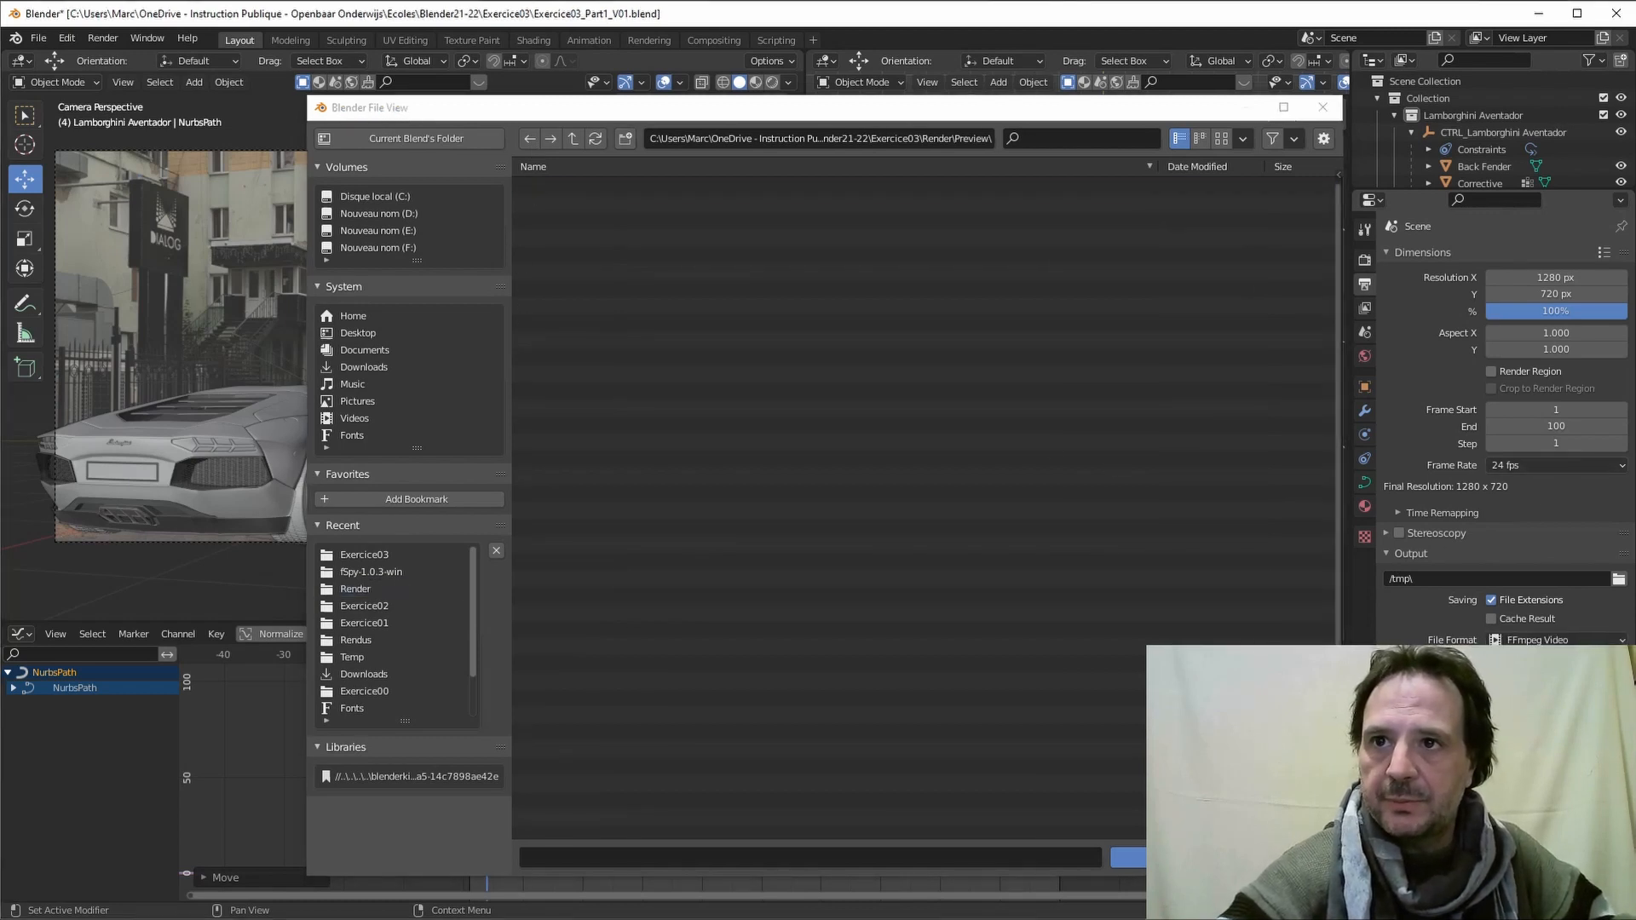
click(1534, 709)
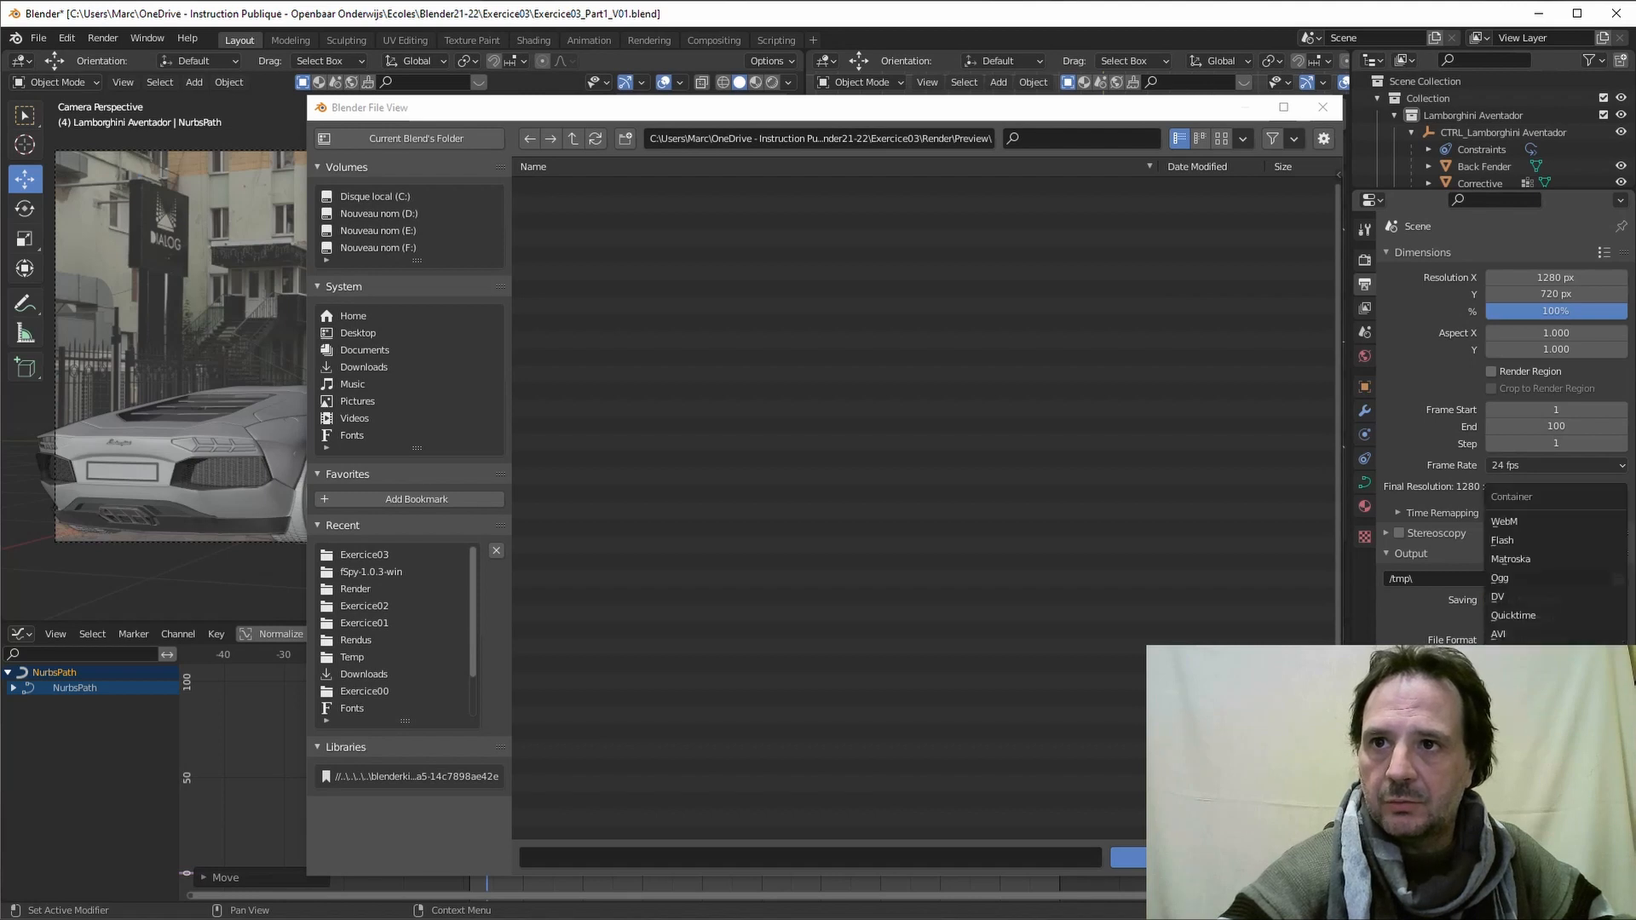
click(1514, 616)
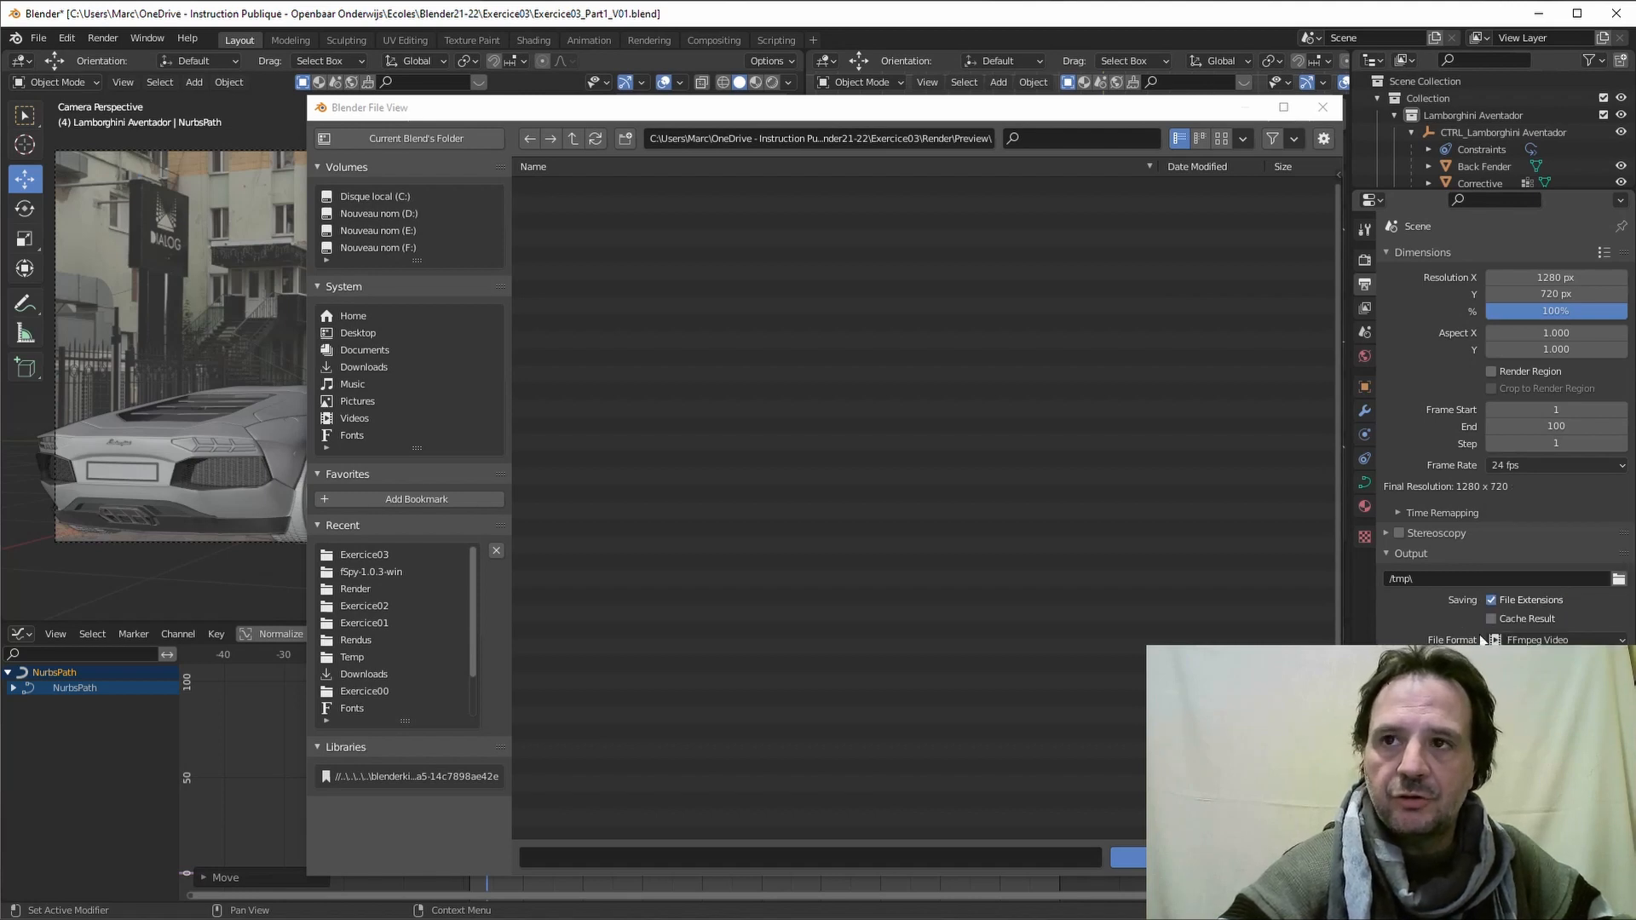
Step: Set the output path to Exercice03\Render\Preview with the file name TestAnim_
click(1618, 579)
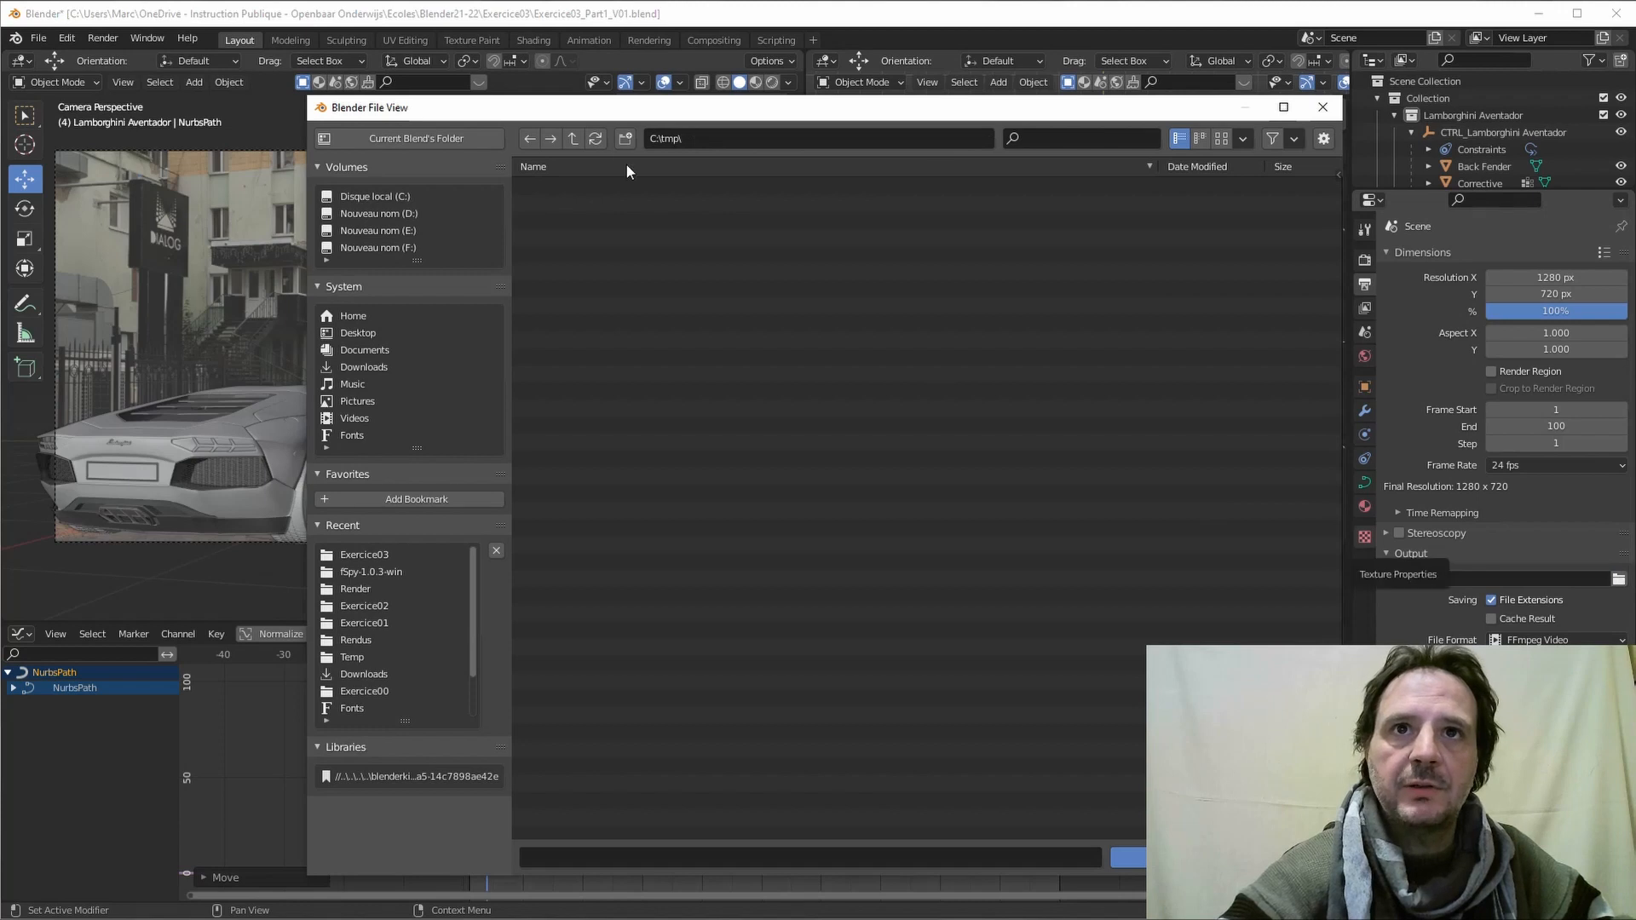
click(574, 139)
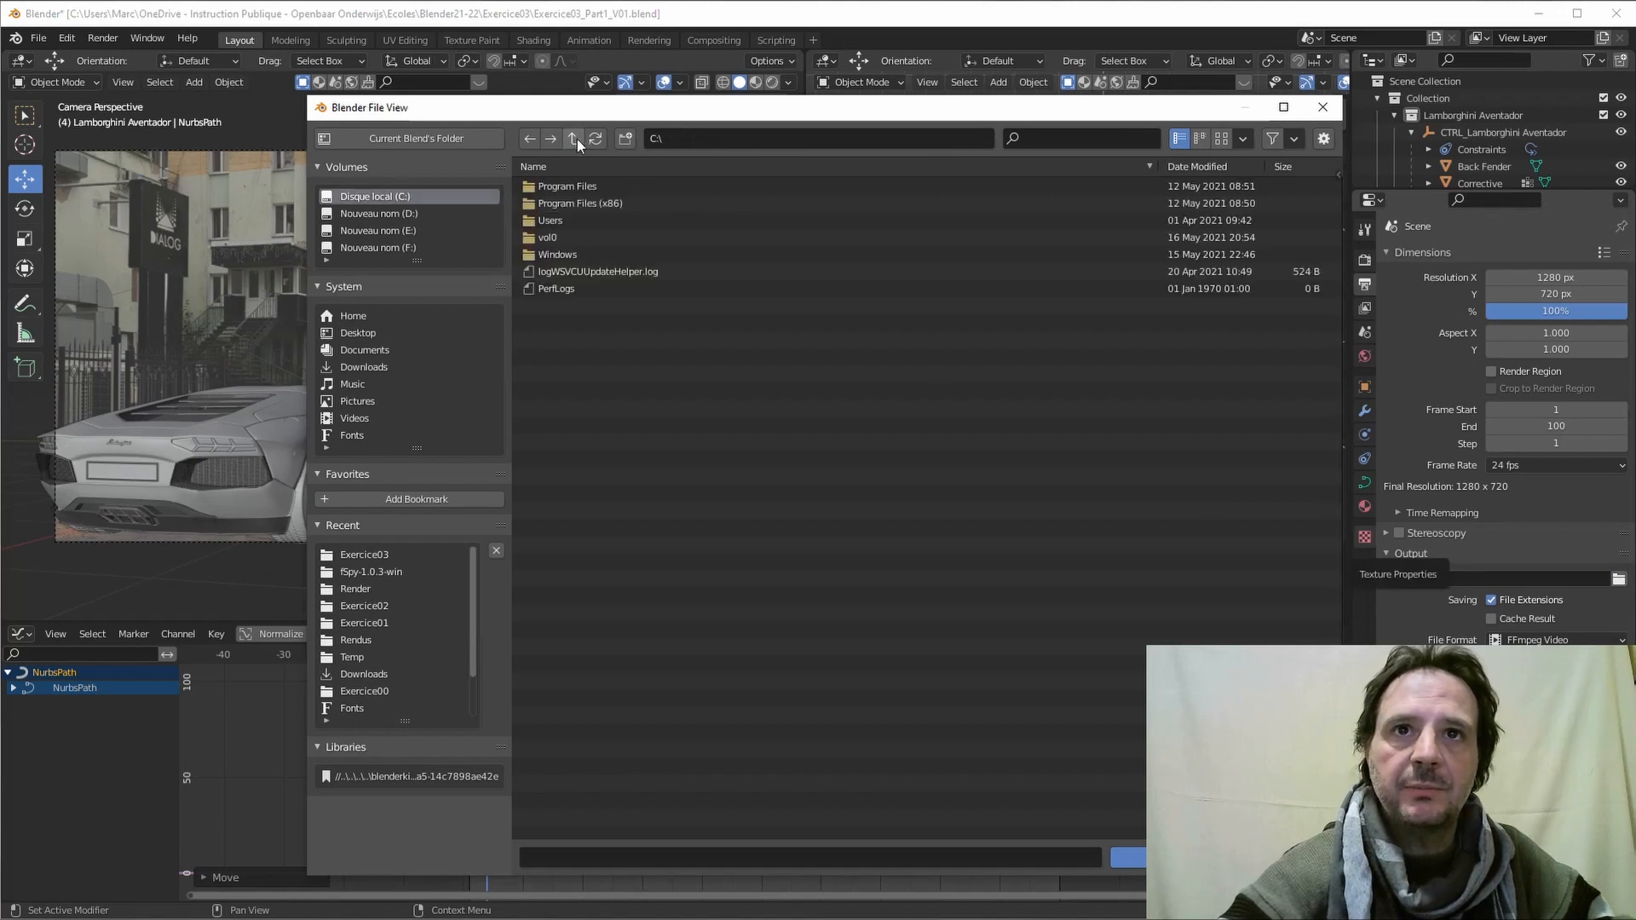
click(366, 570)
click(364, 555)
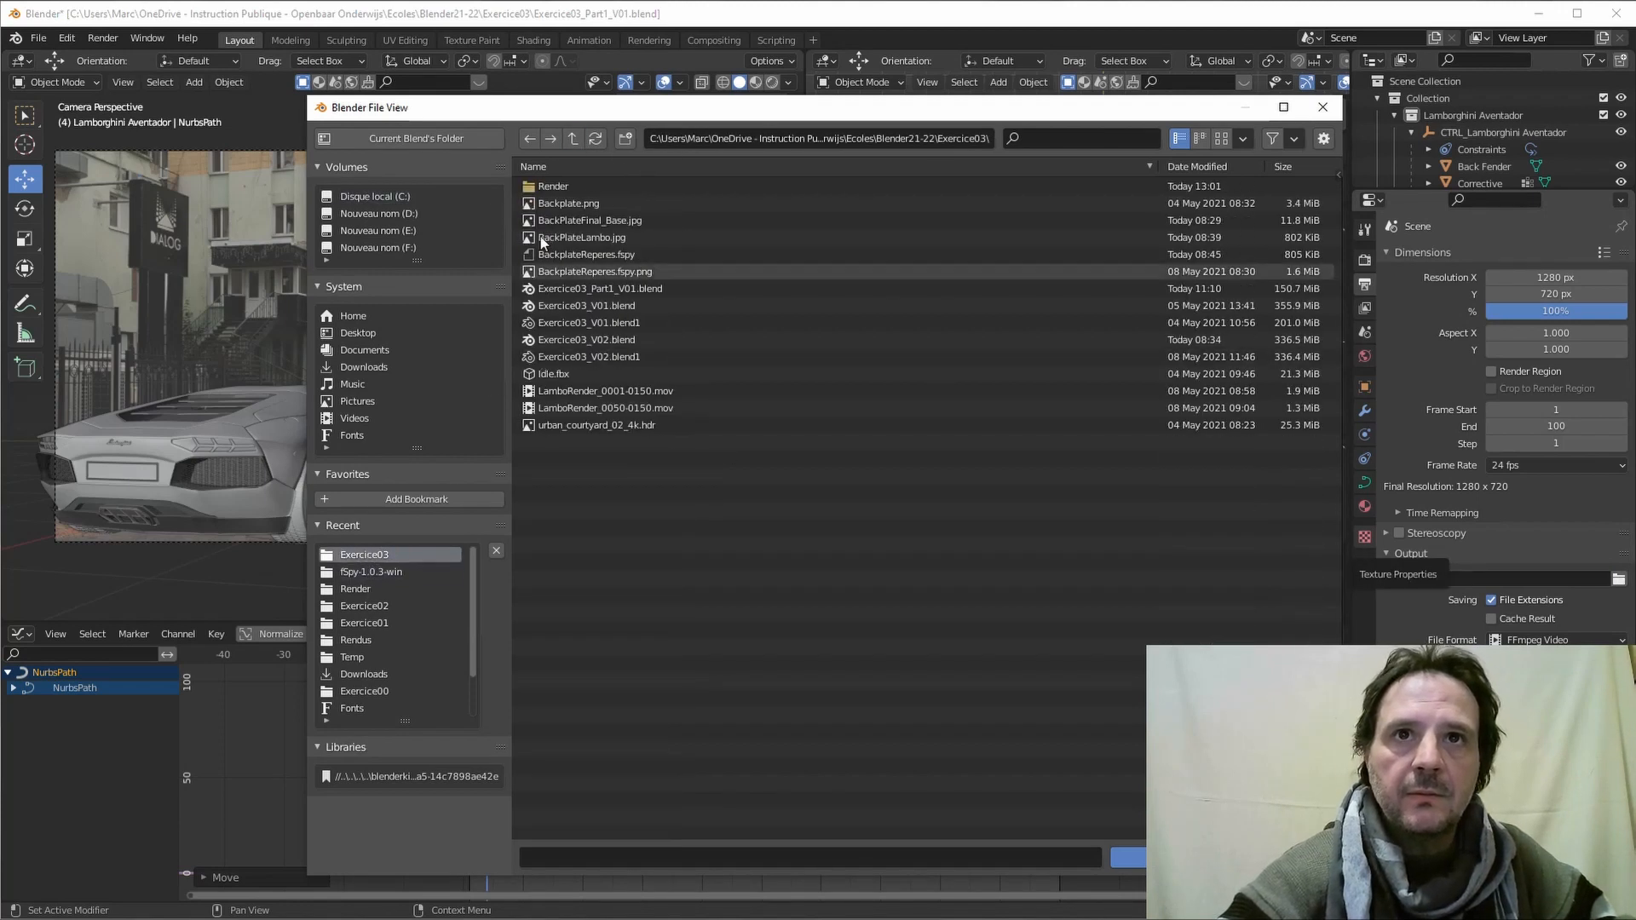
click(544, 186)
double_click(544, 186)
double_click(569, 186)
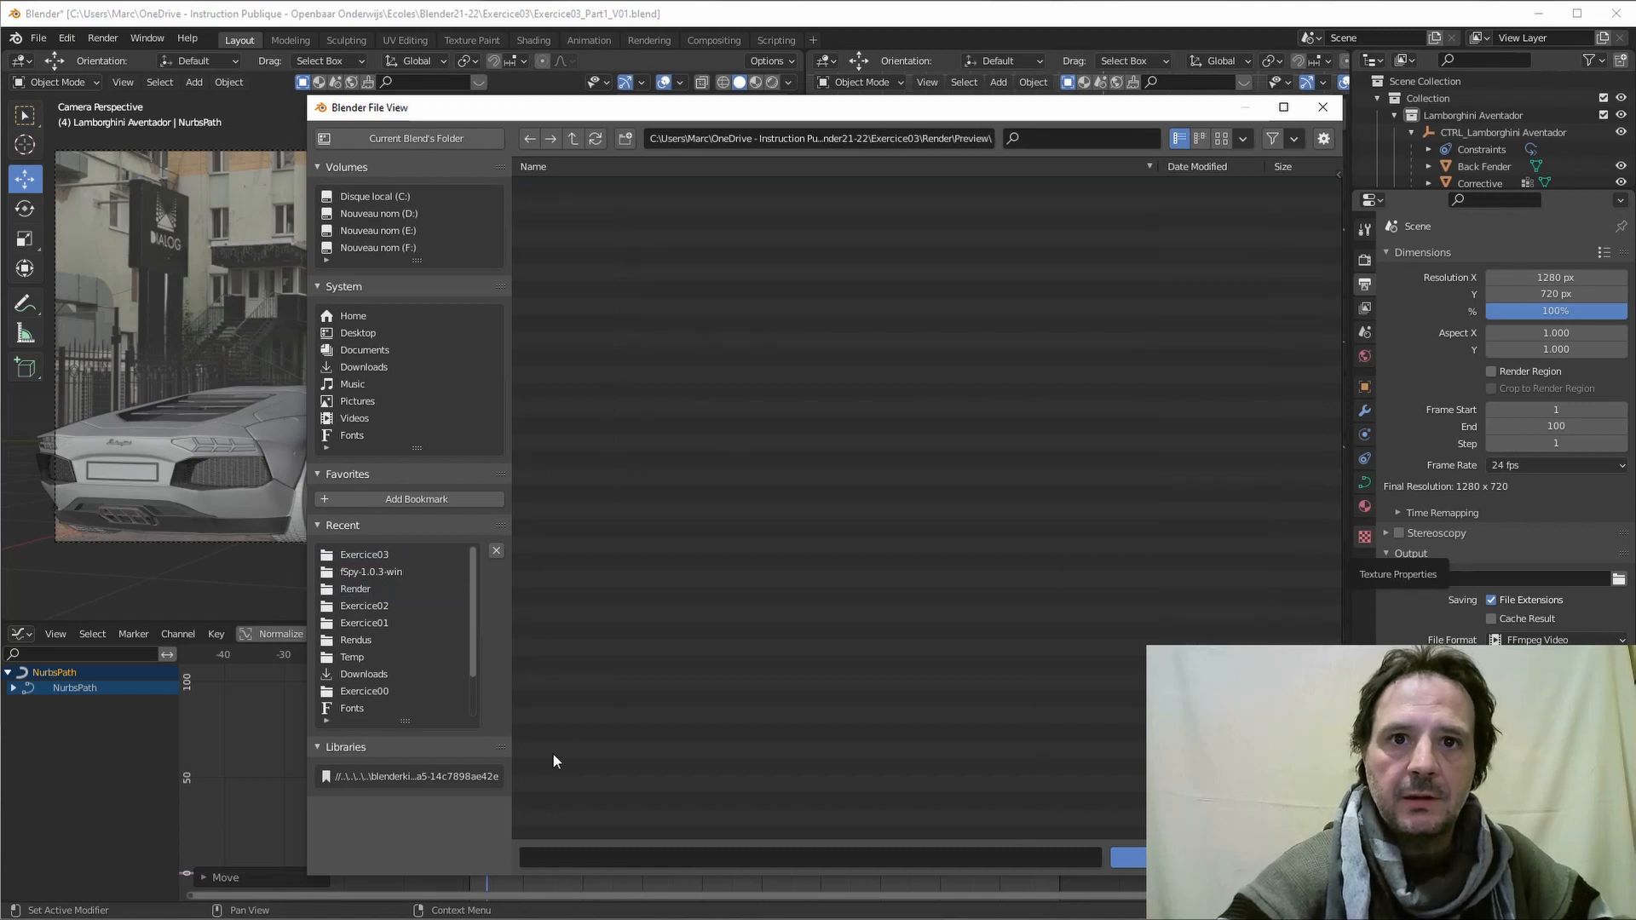
click(553, 854)
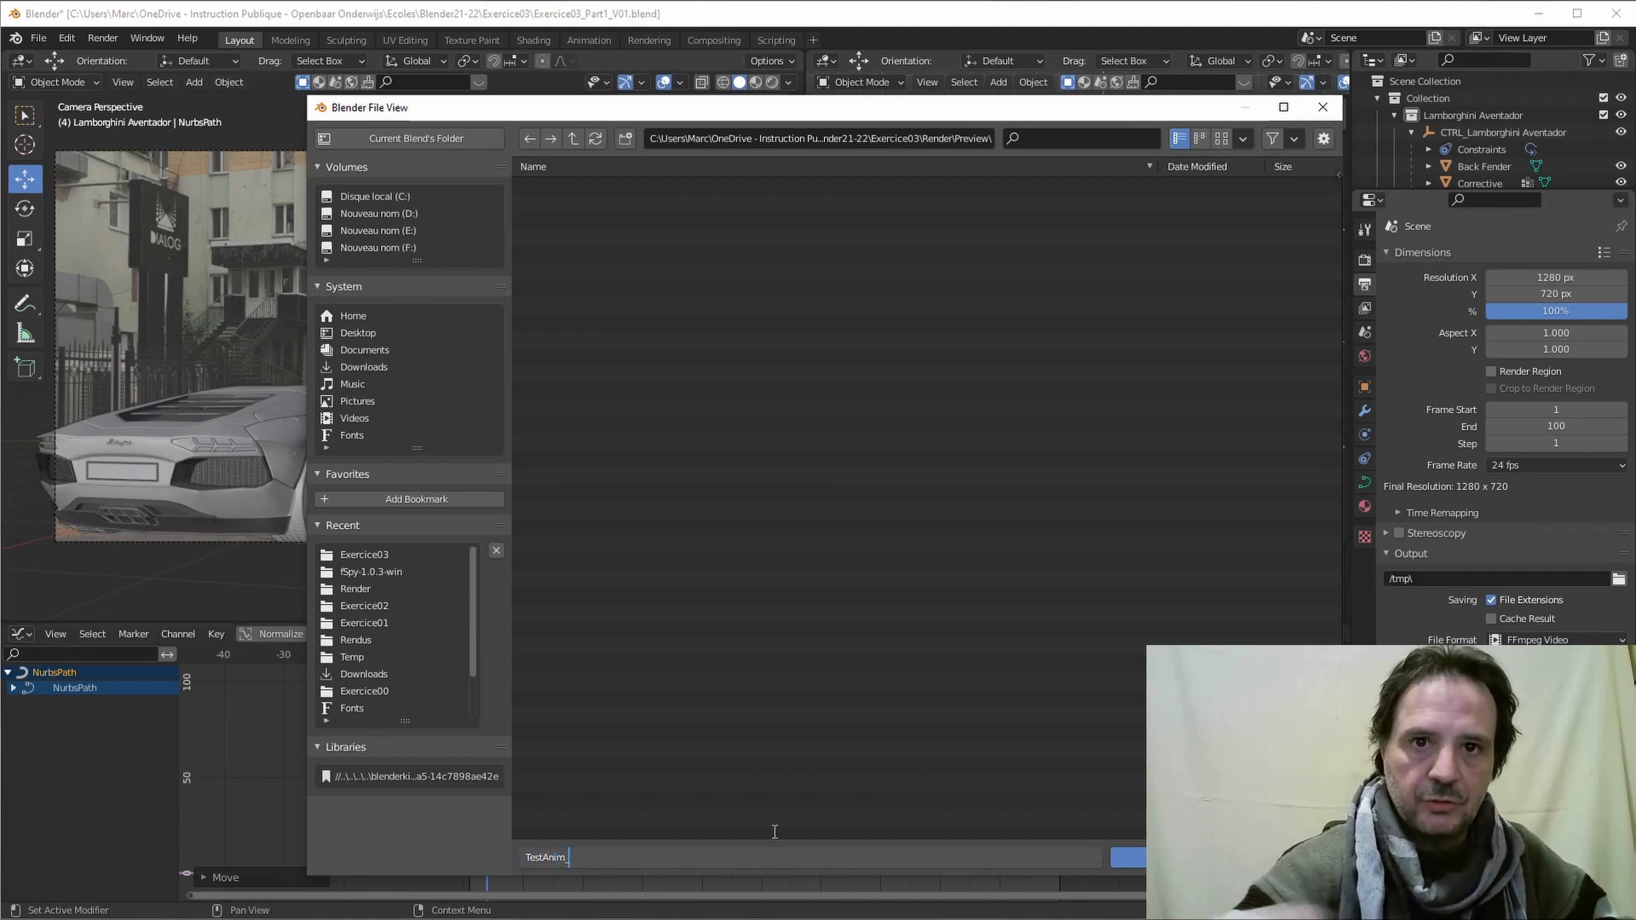
key(Return)
click(1129, 857)
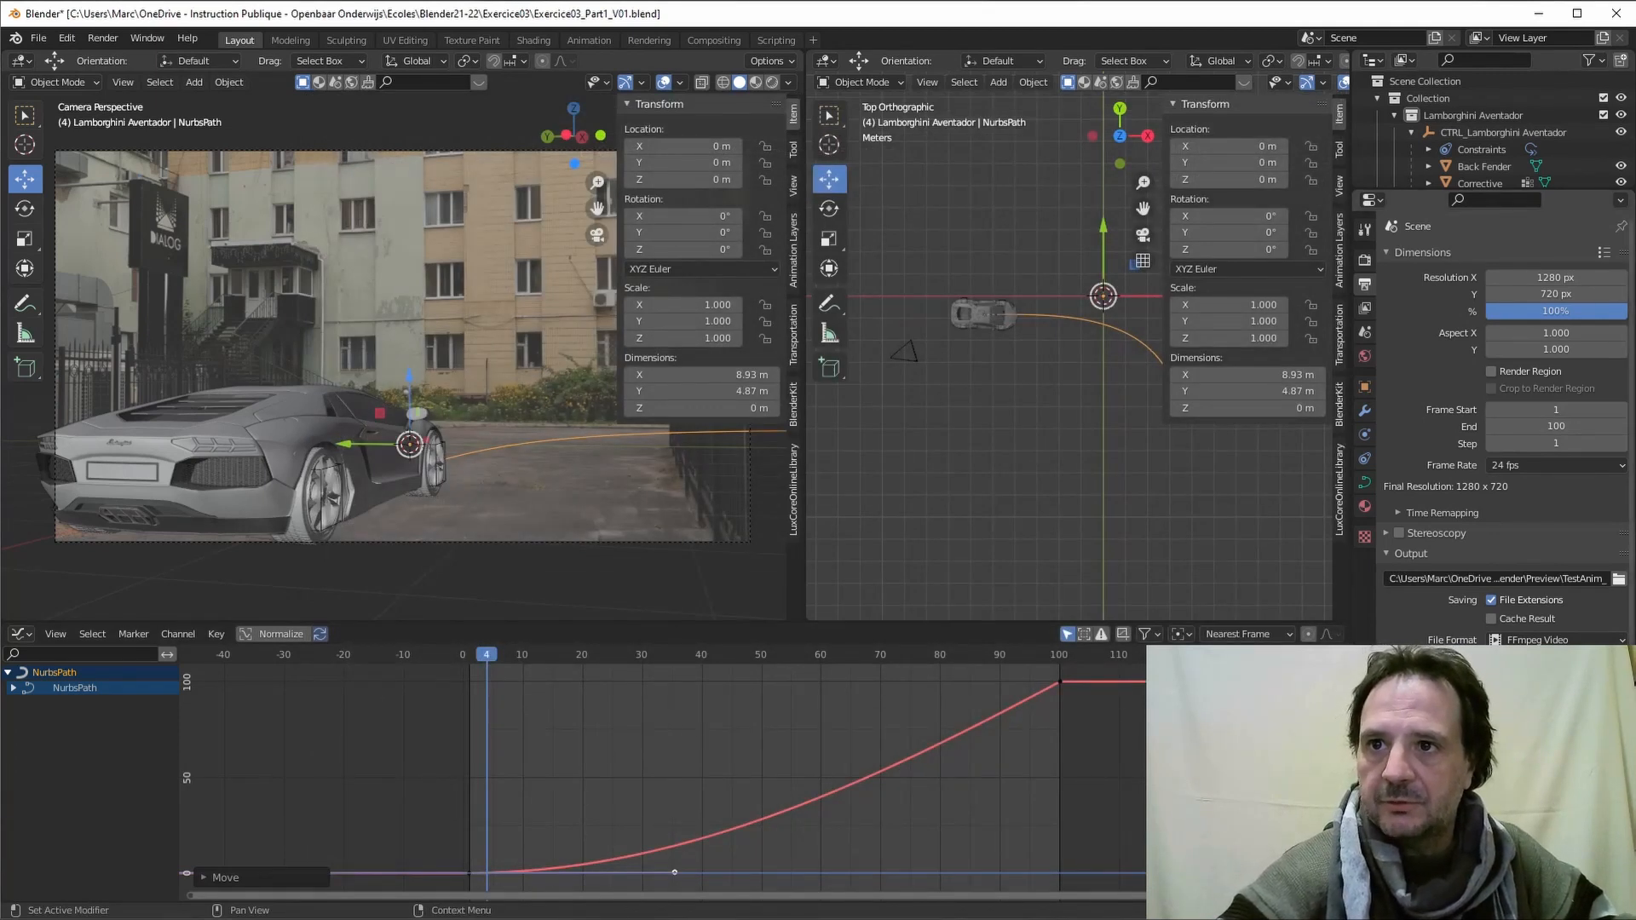
Step: Render the camera viewport's animation range to the preview video and close the render window
click(67, 38)
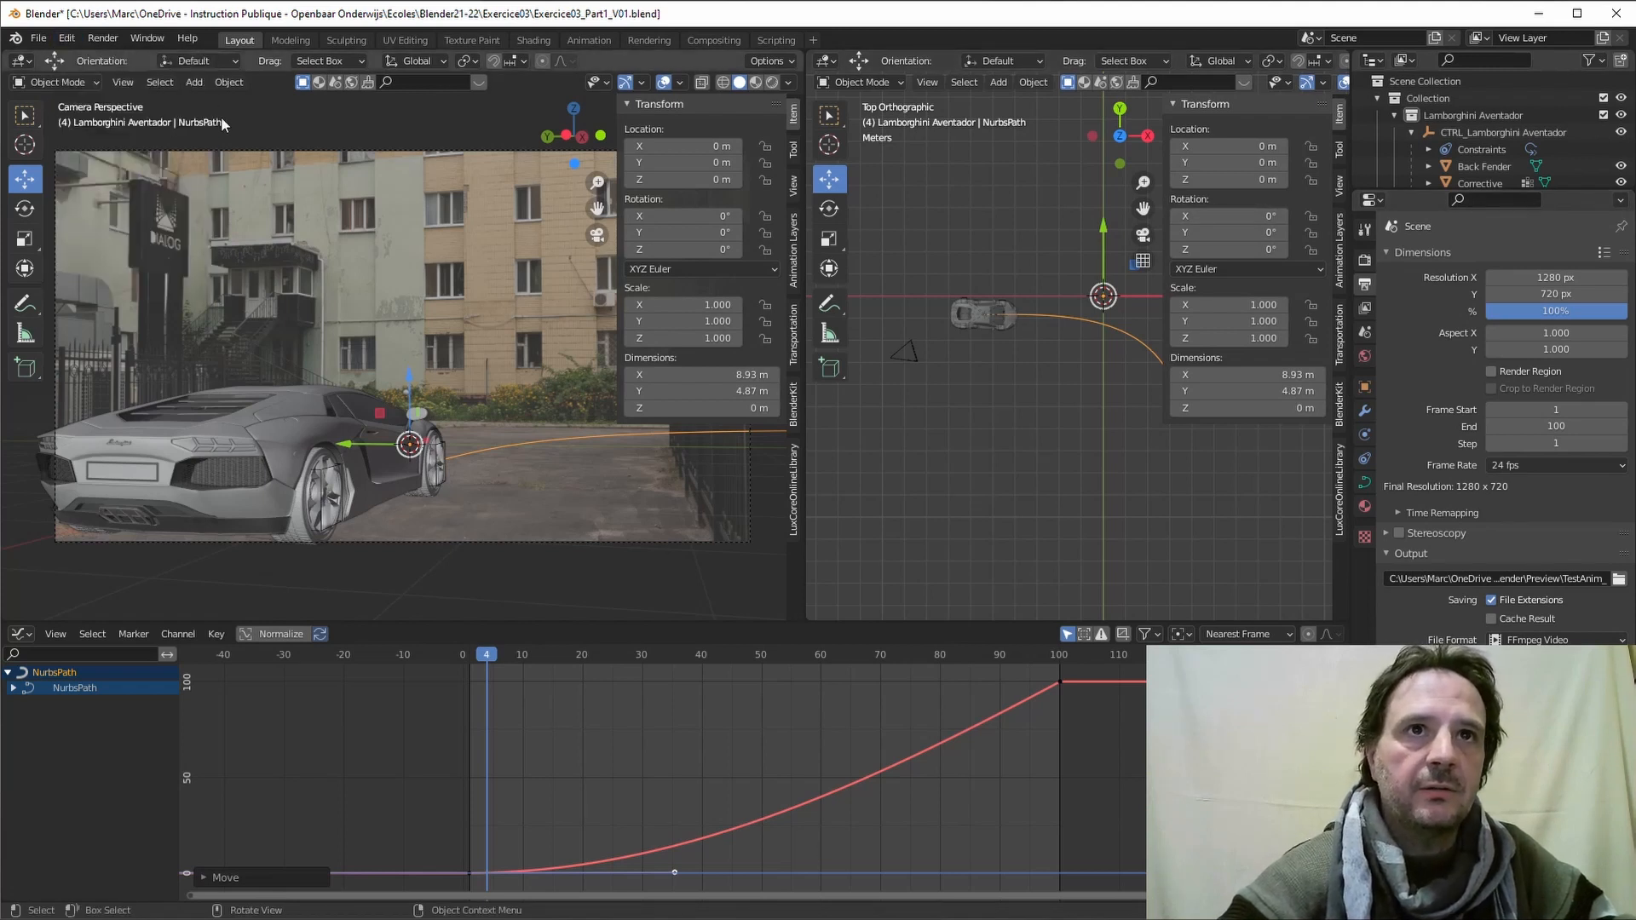
click(124, 83)
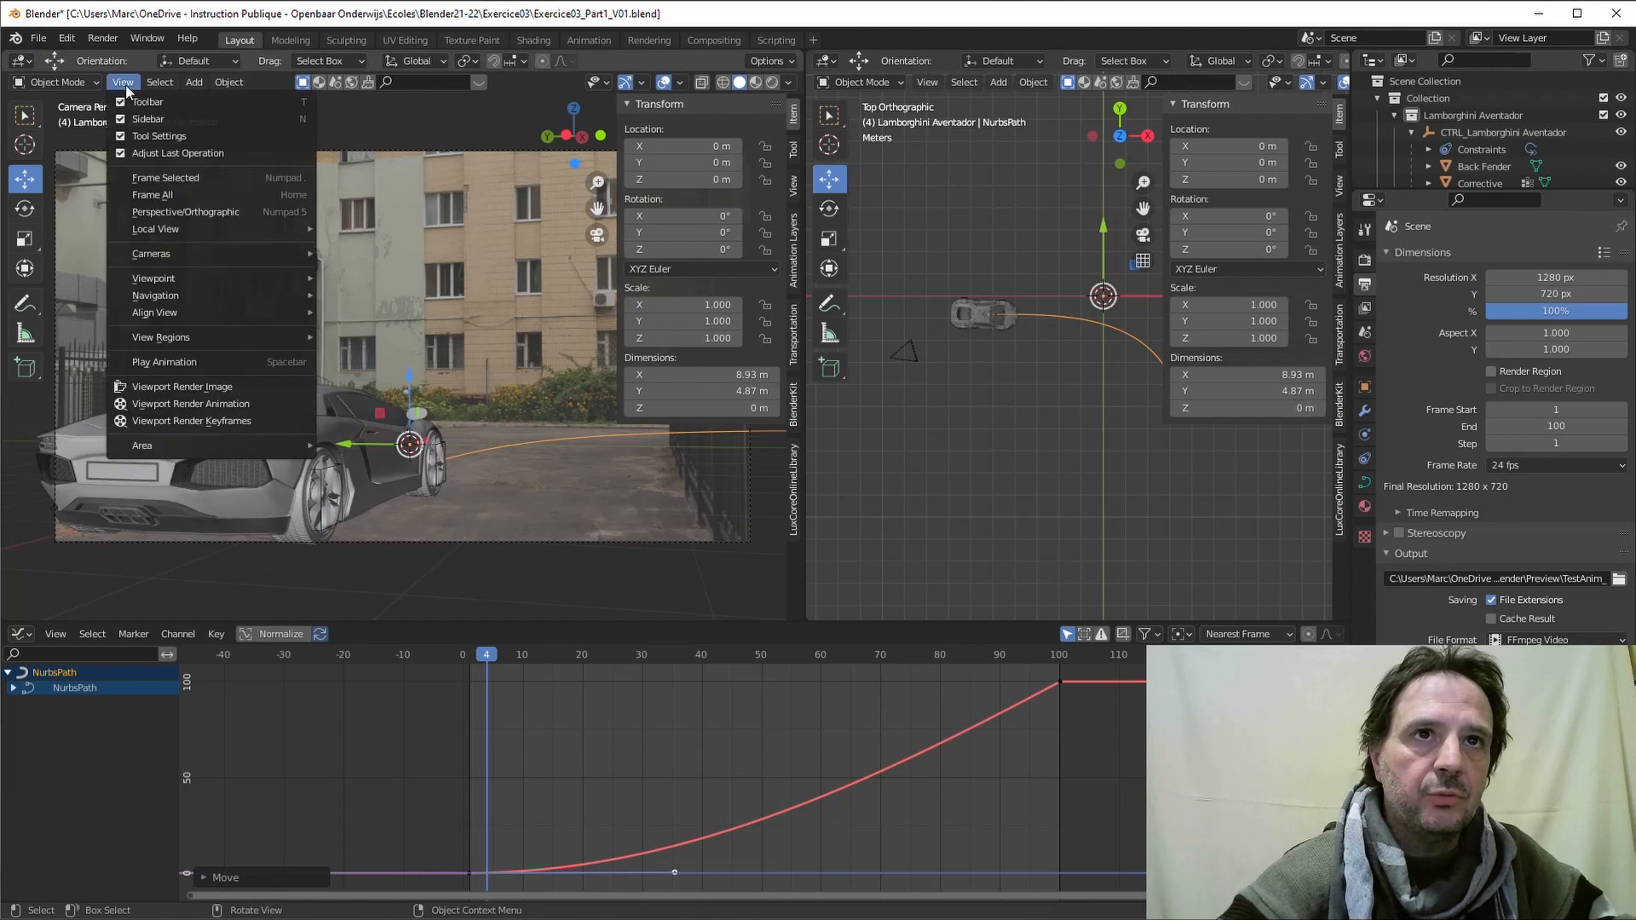
click(202, 405)
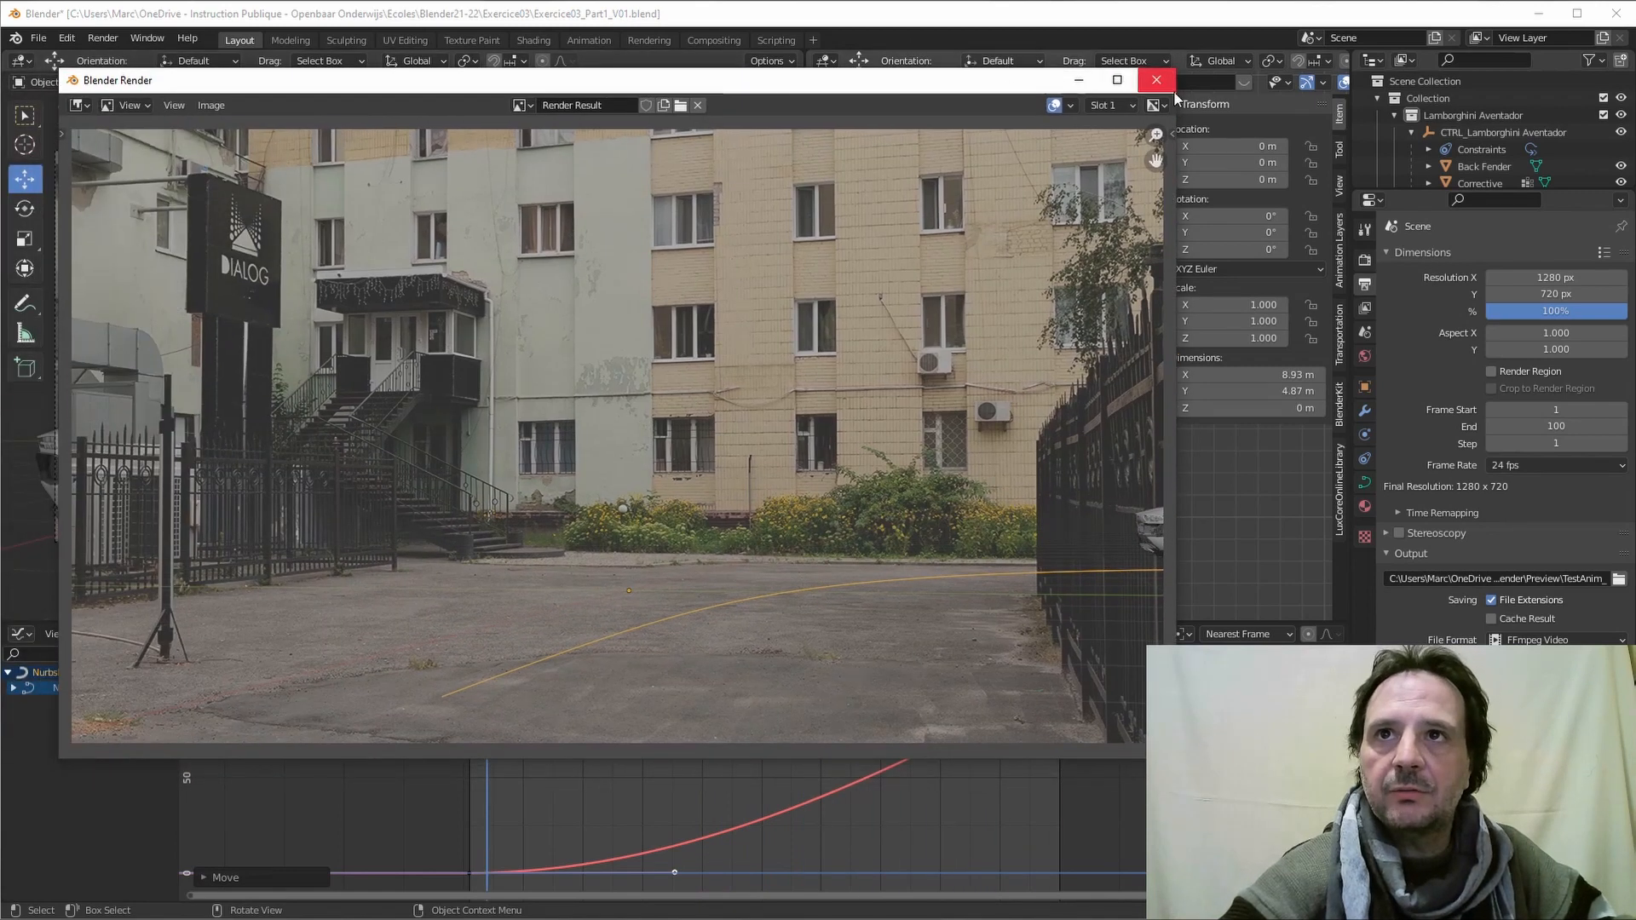
click(1156, 81)
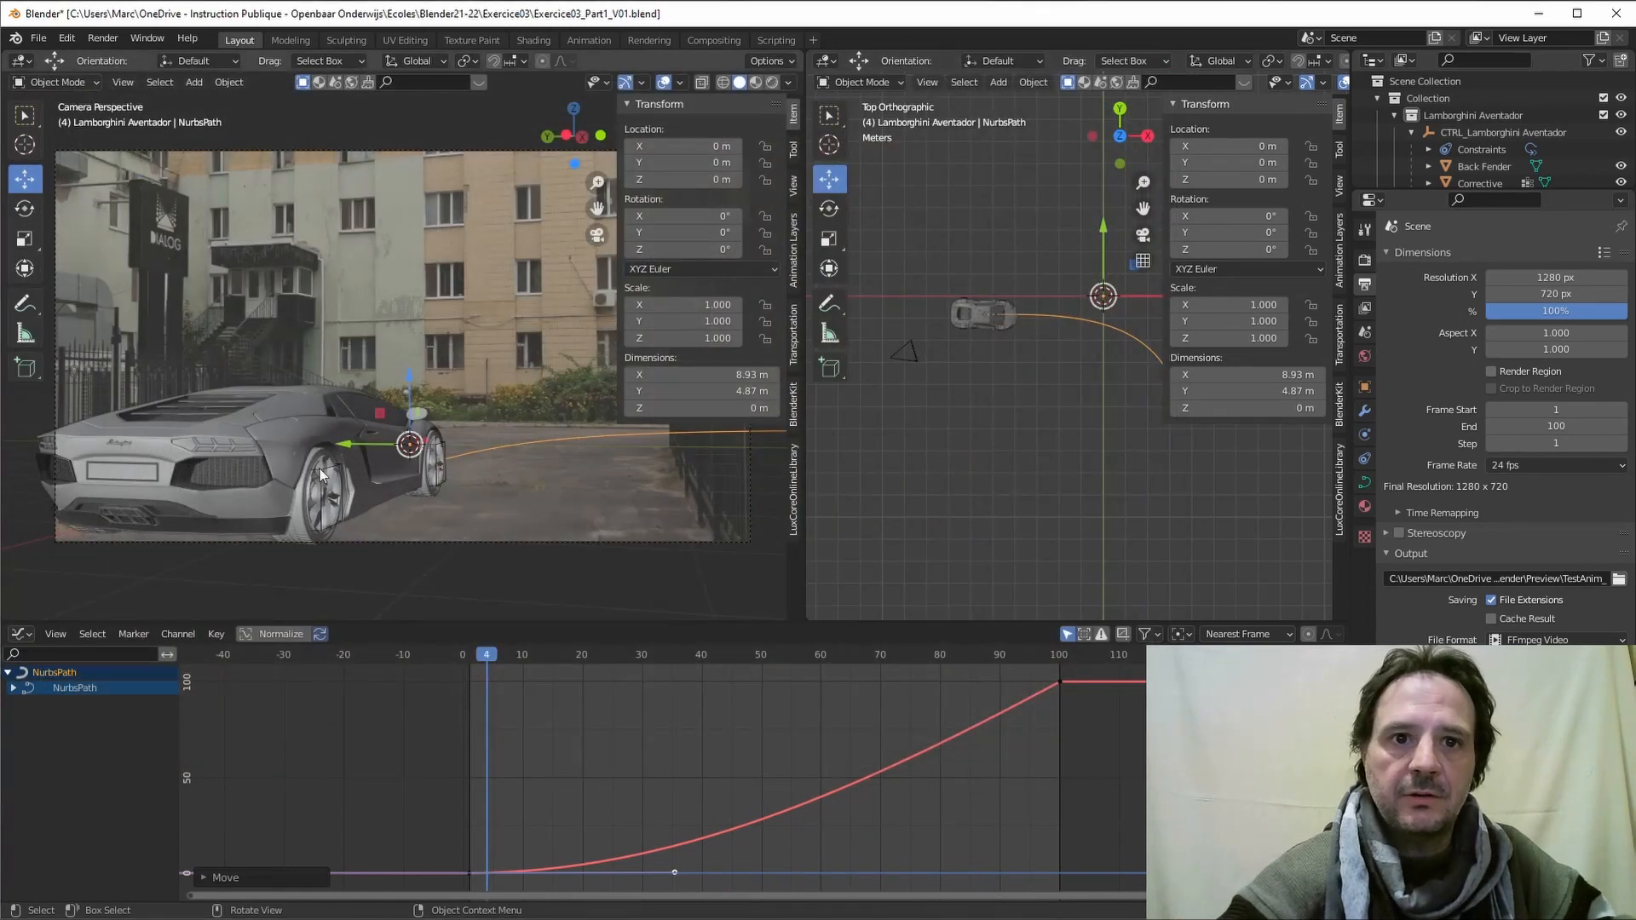
Step: In File Explorer, open Exercice03\Render\Preview, play TestAnim_0001-0100.mov in QuickTime Player to check the car's motion, and return to Blender
key(super+e)
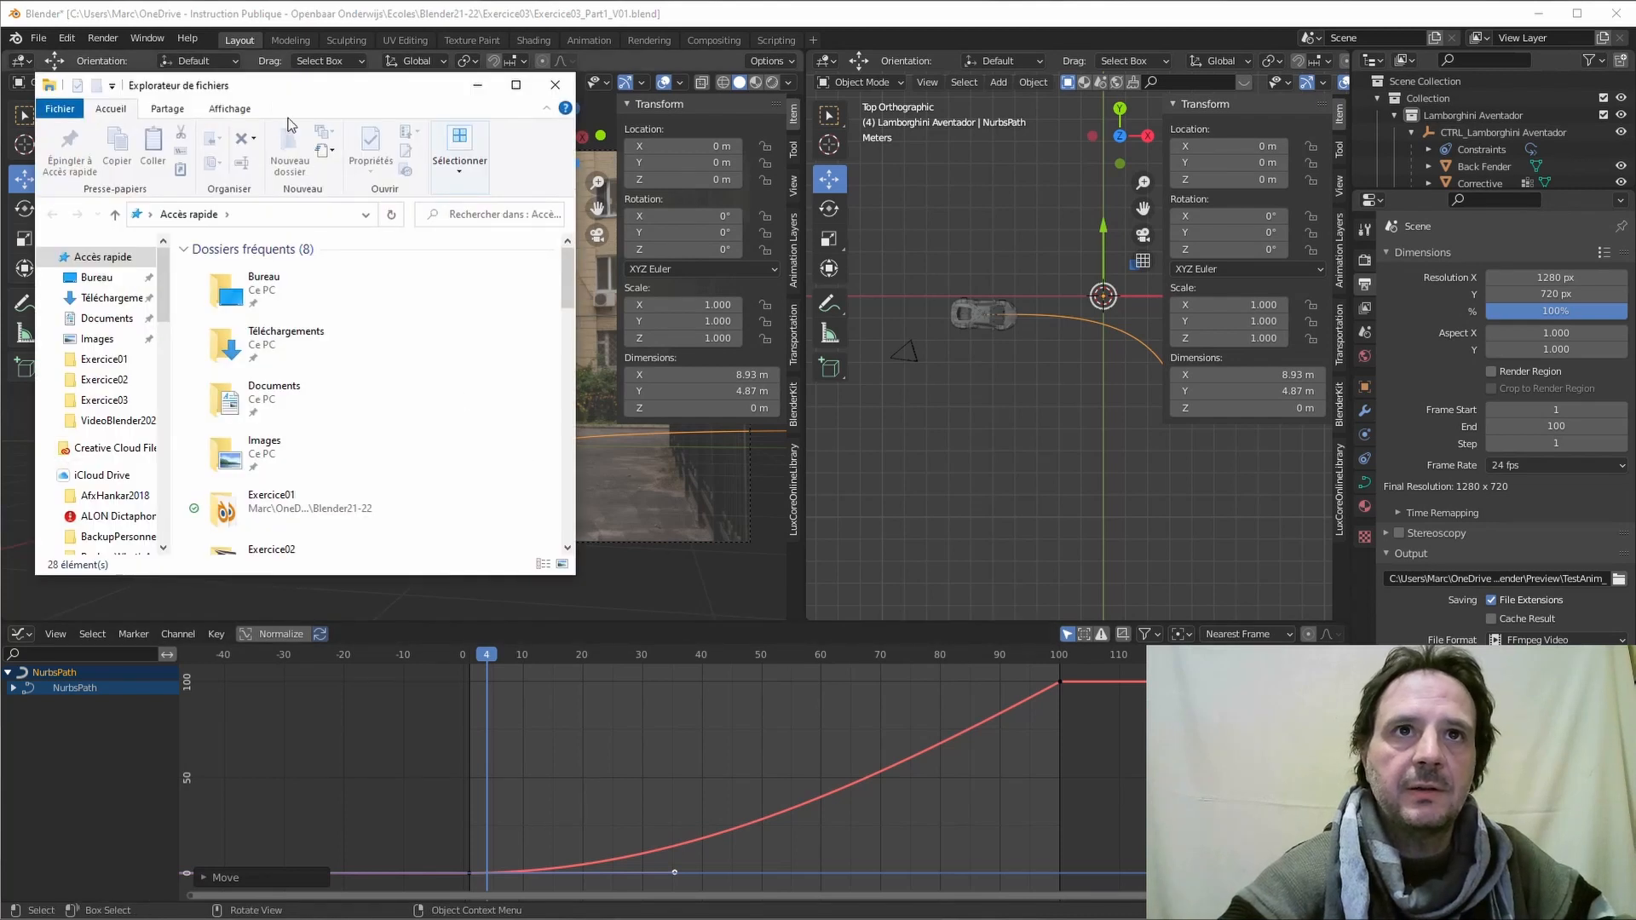
click(104, 400)
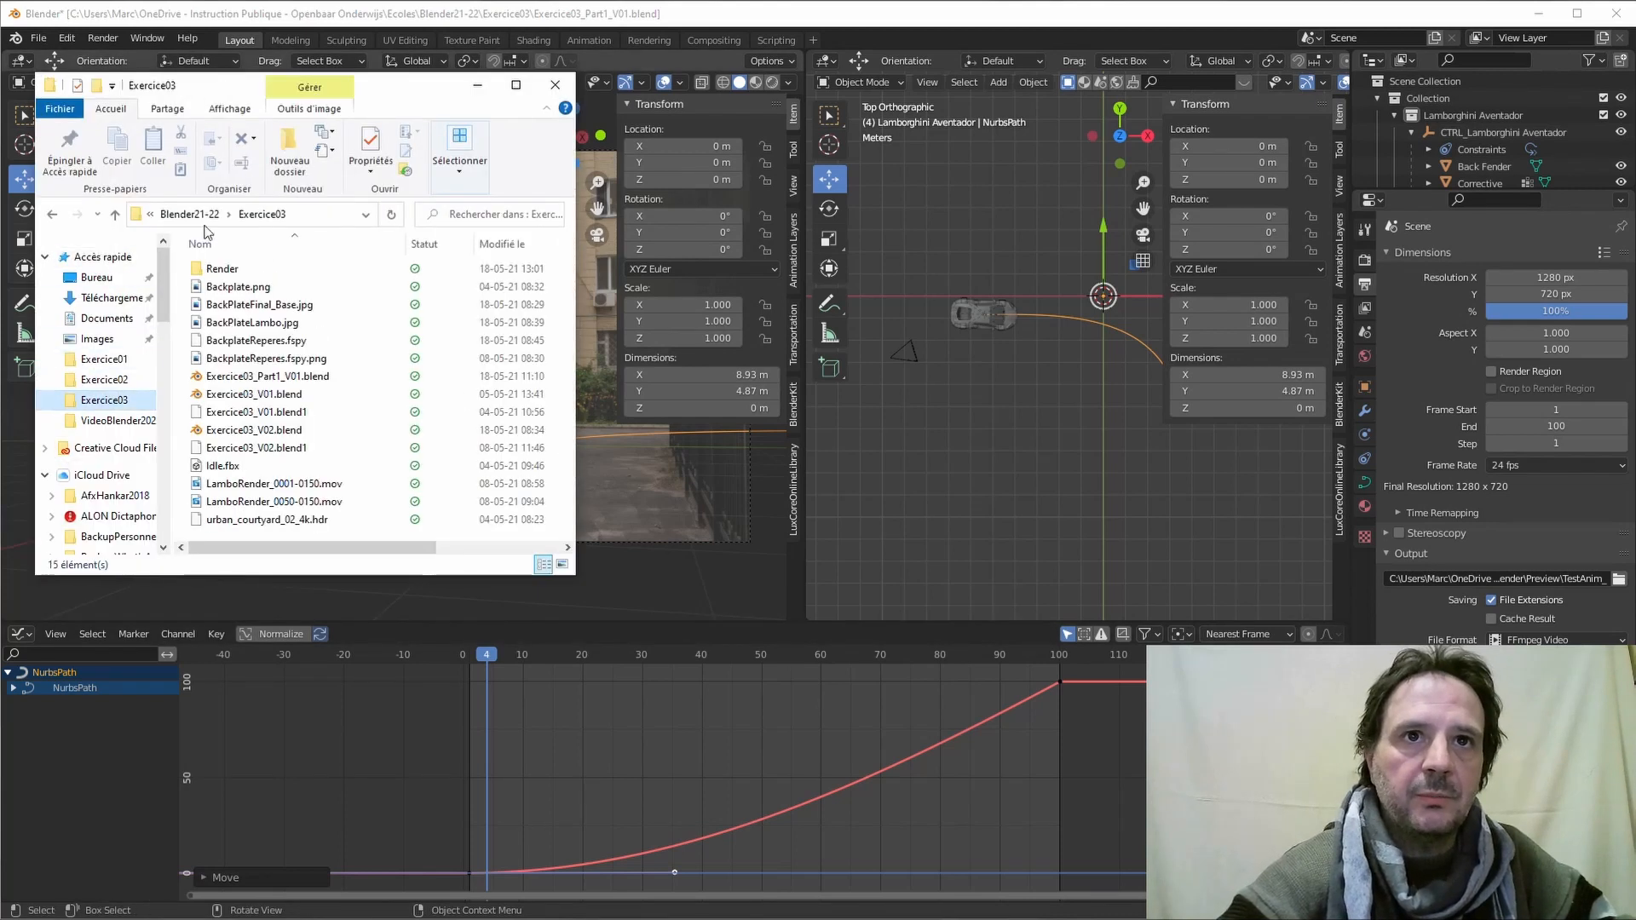
double_click(228, 272)
double_click(229, 269)
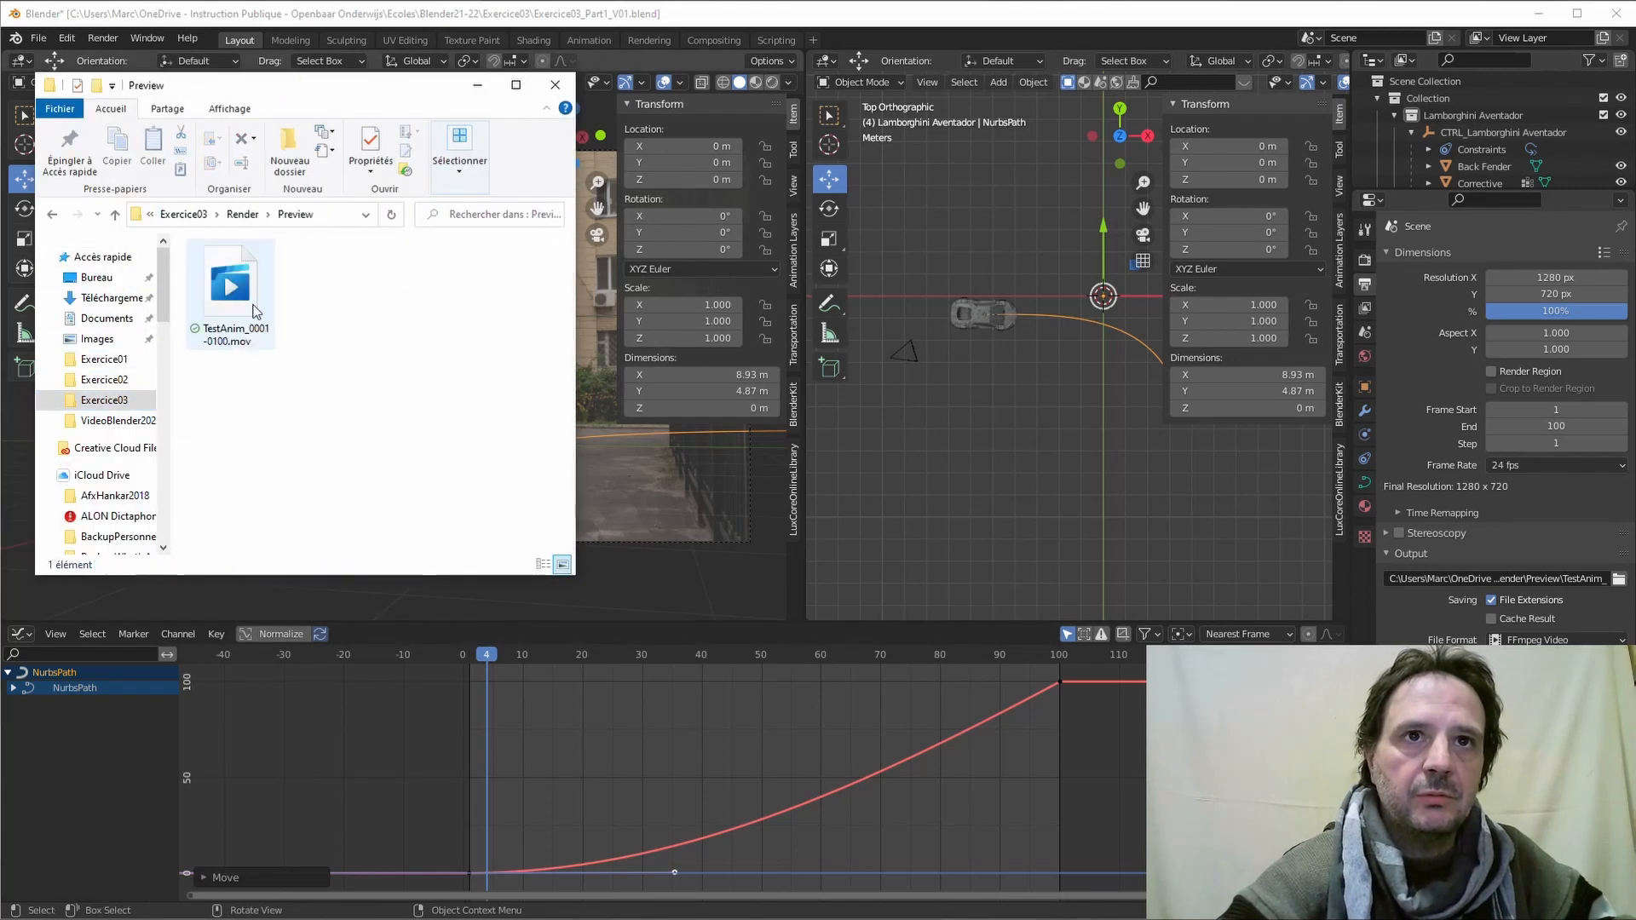
right_click(238, 293)
mouse_move(341, 482)
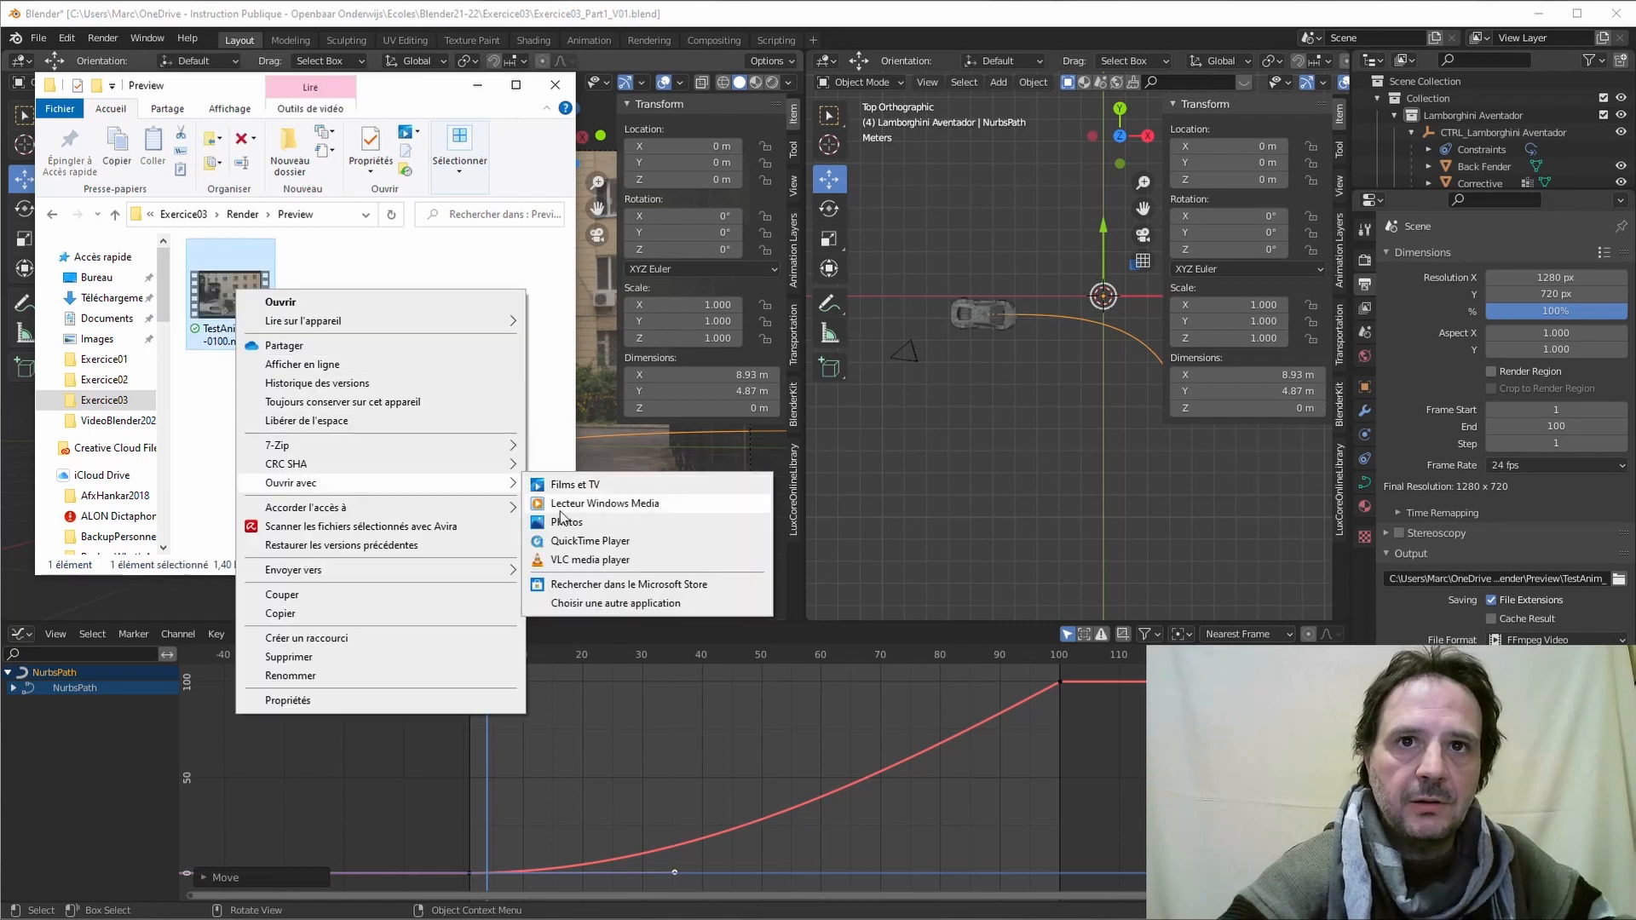
click(597, 542)
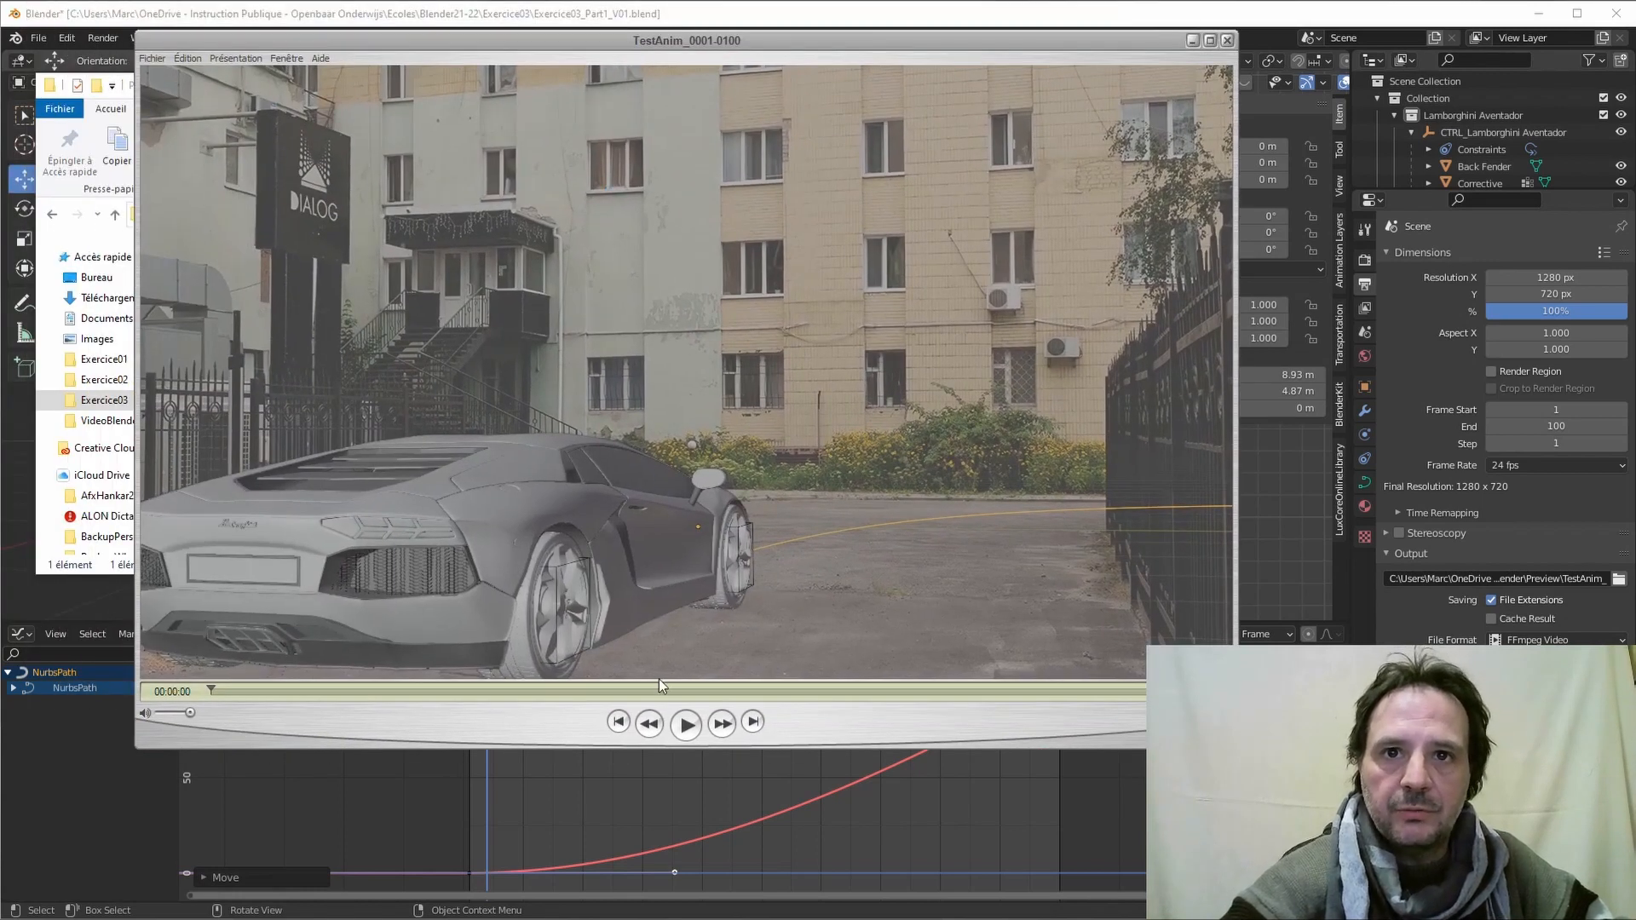
click(689, 725)
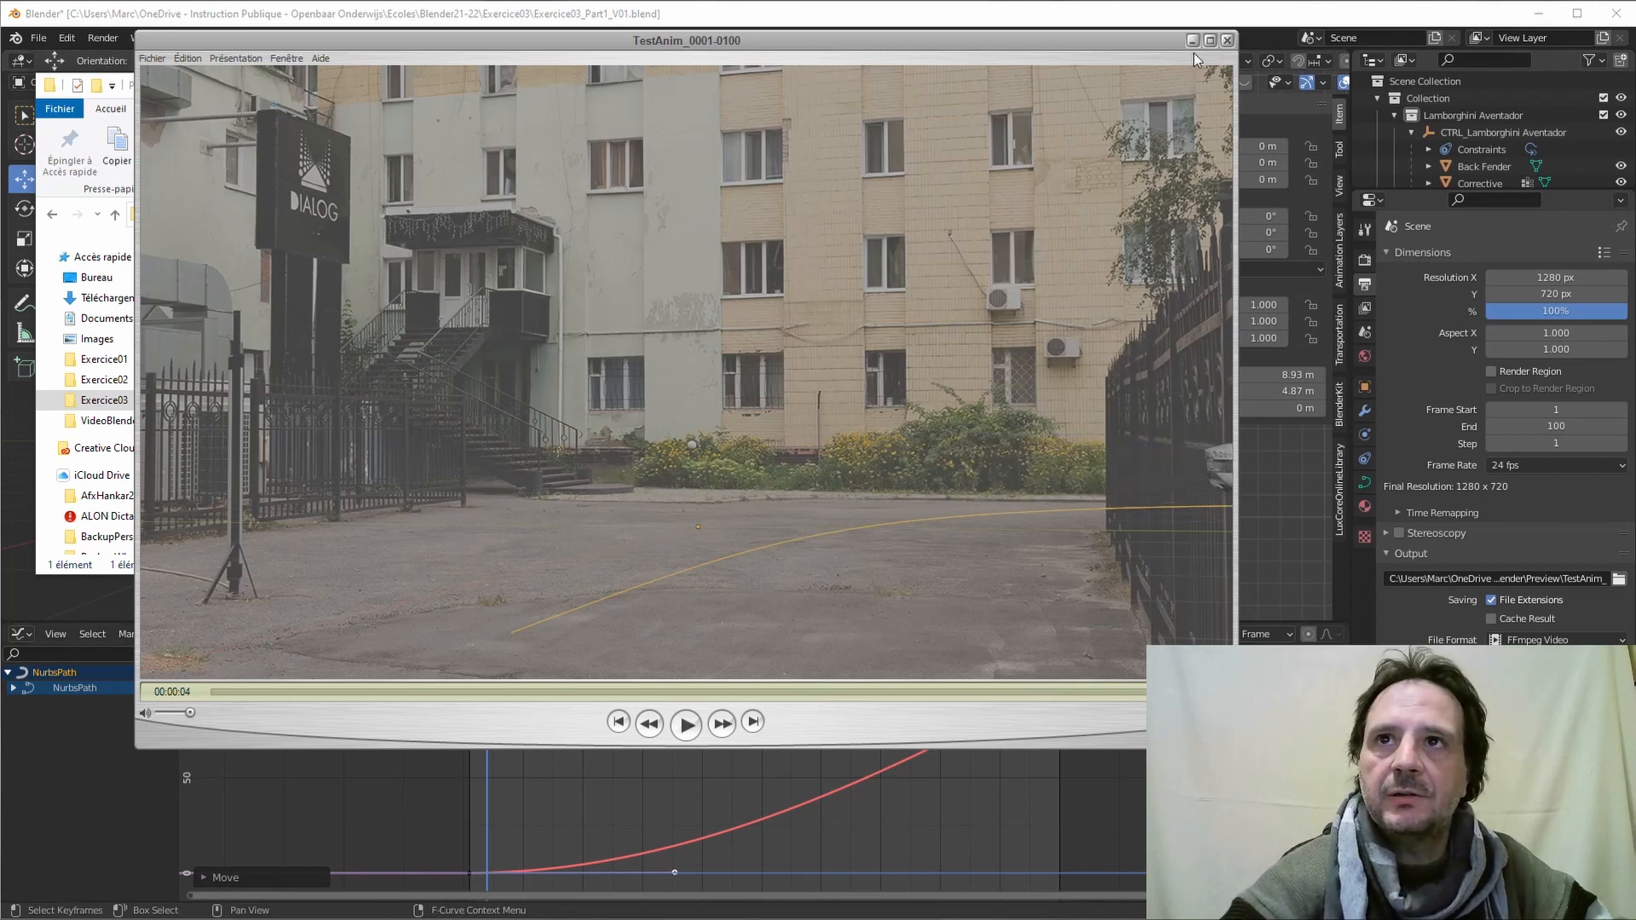
click(1227, 41)
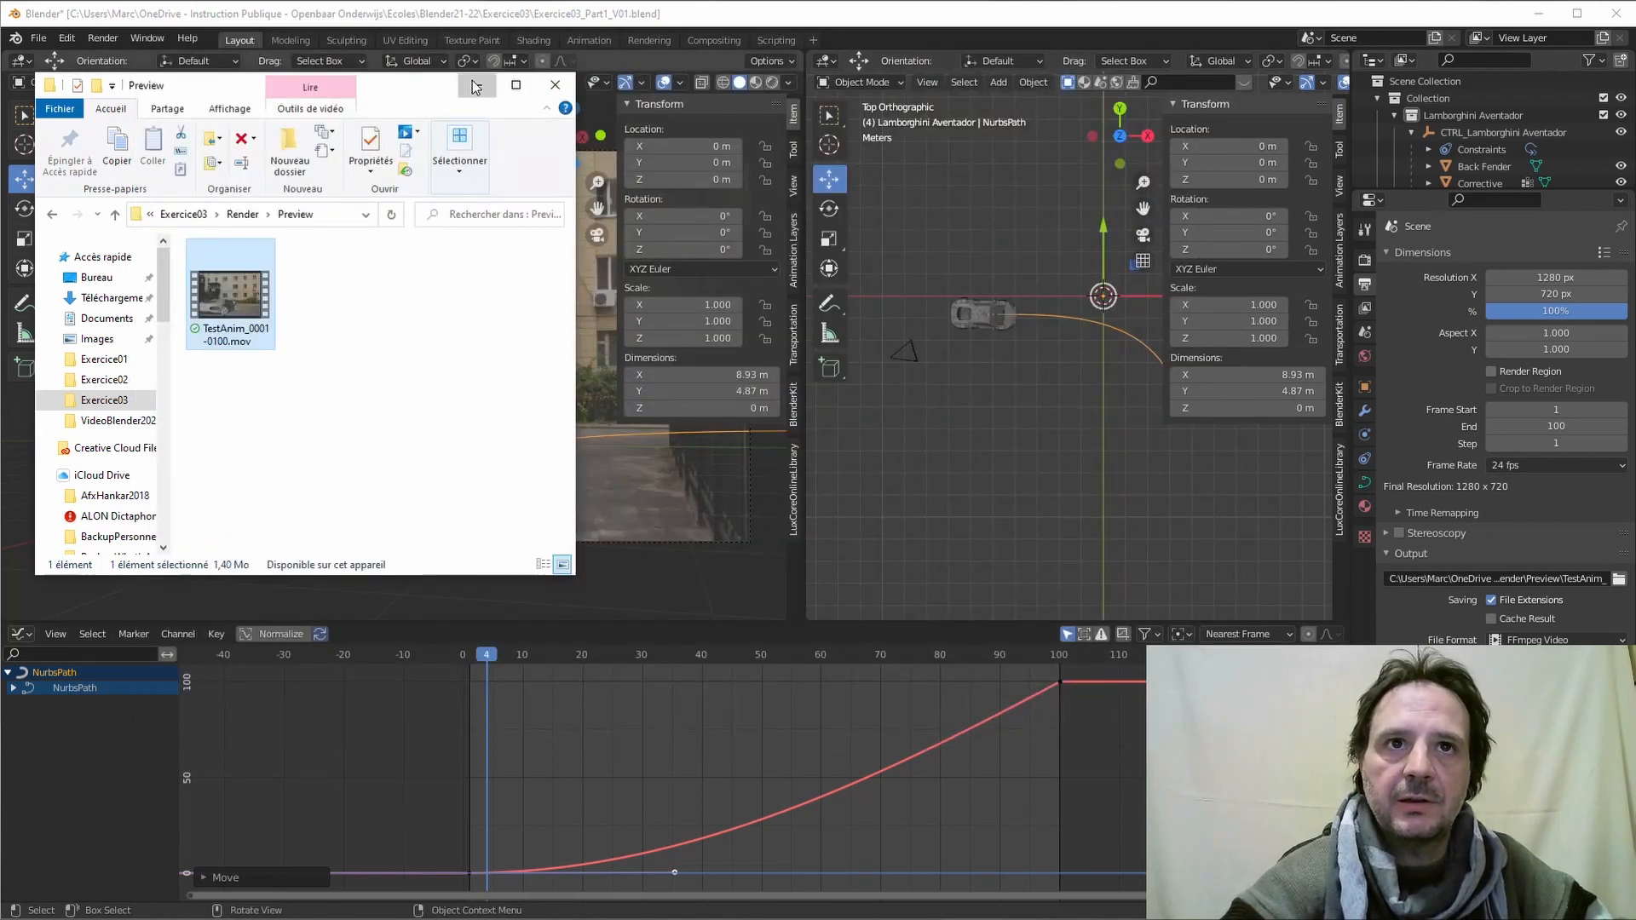
click(987, 429)
Step: Try a steeper finish with the frame-100 keyframe's incoming handle at about frame 66, value 5, and raise it to about frame 62, value 46
click(1061, 682)
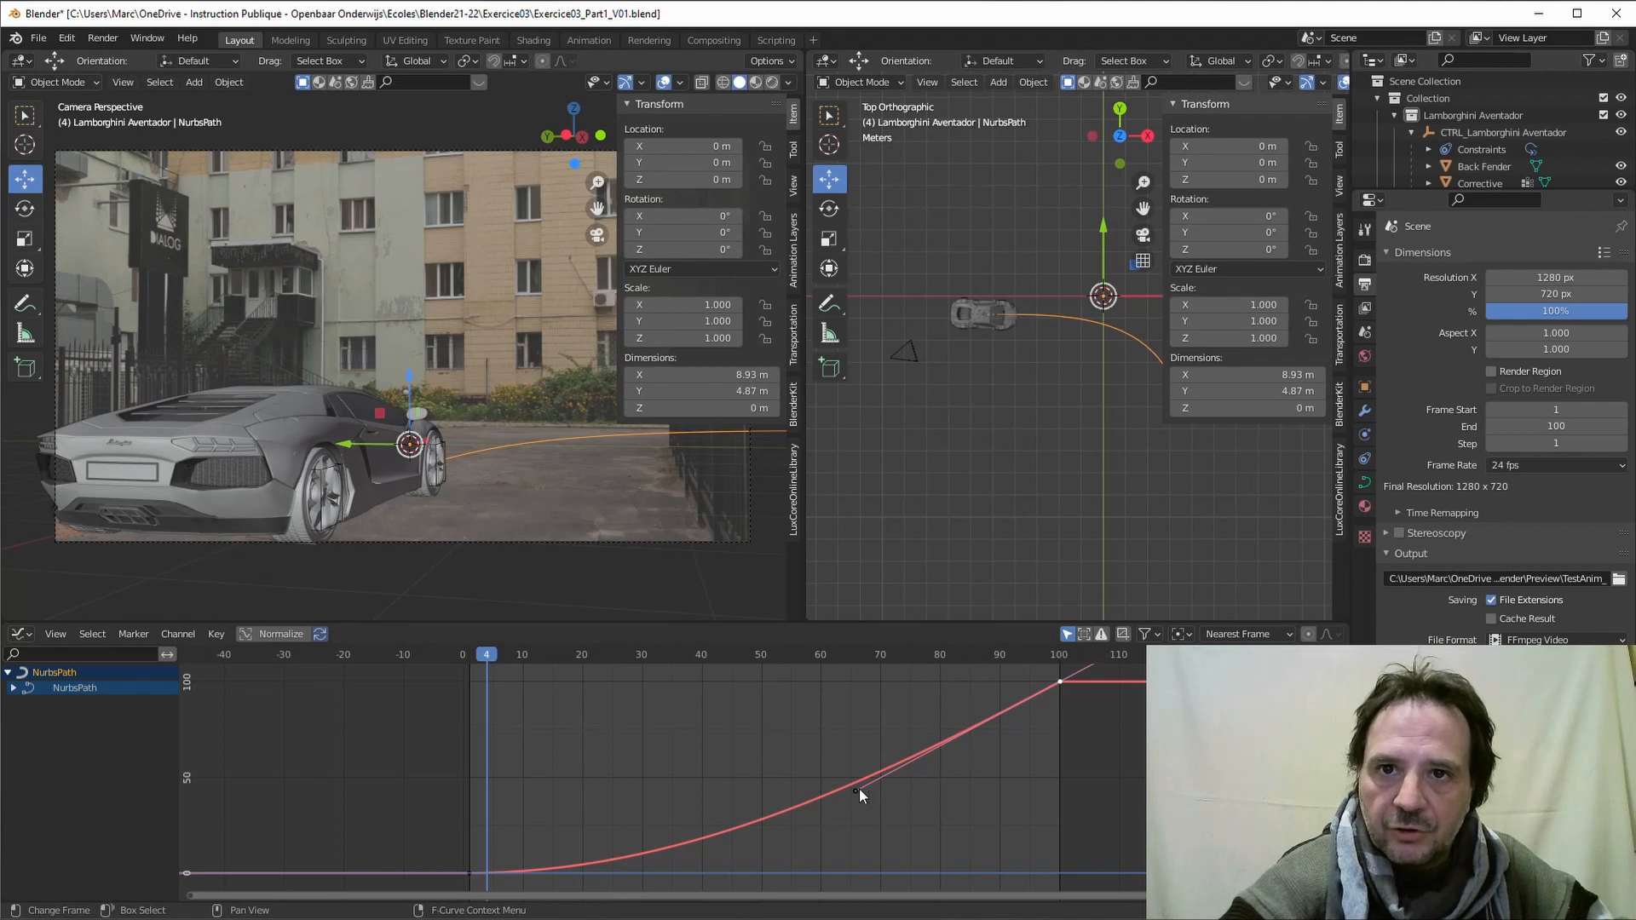
drag(859, 791, 856, 866)
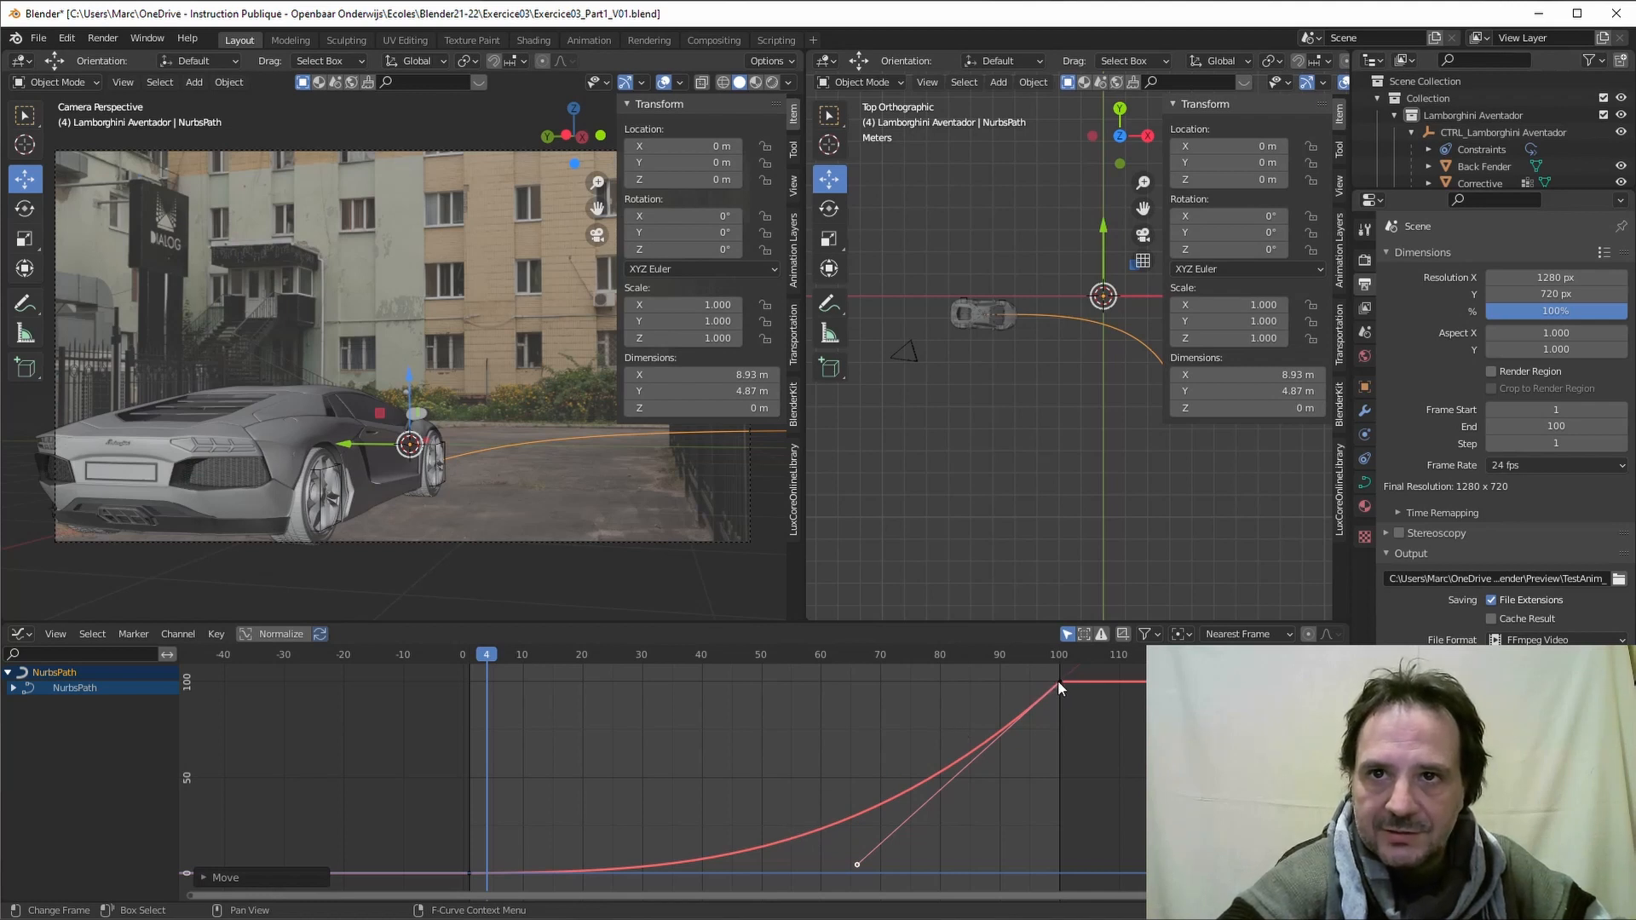
drag(856, 865, 833, 785)
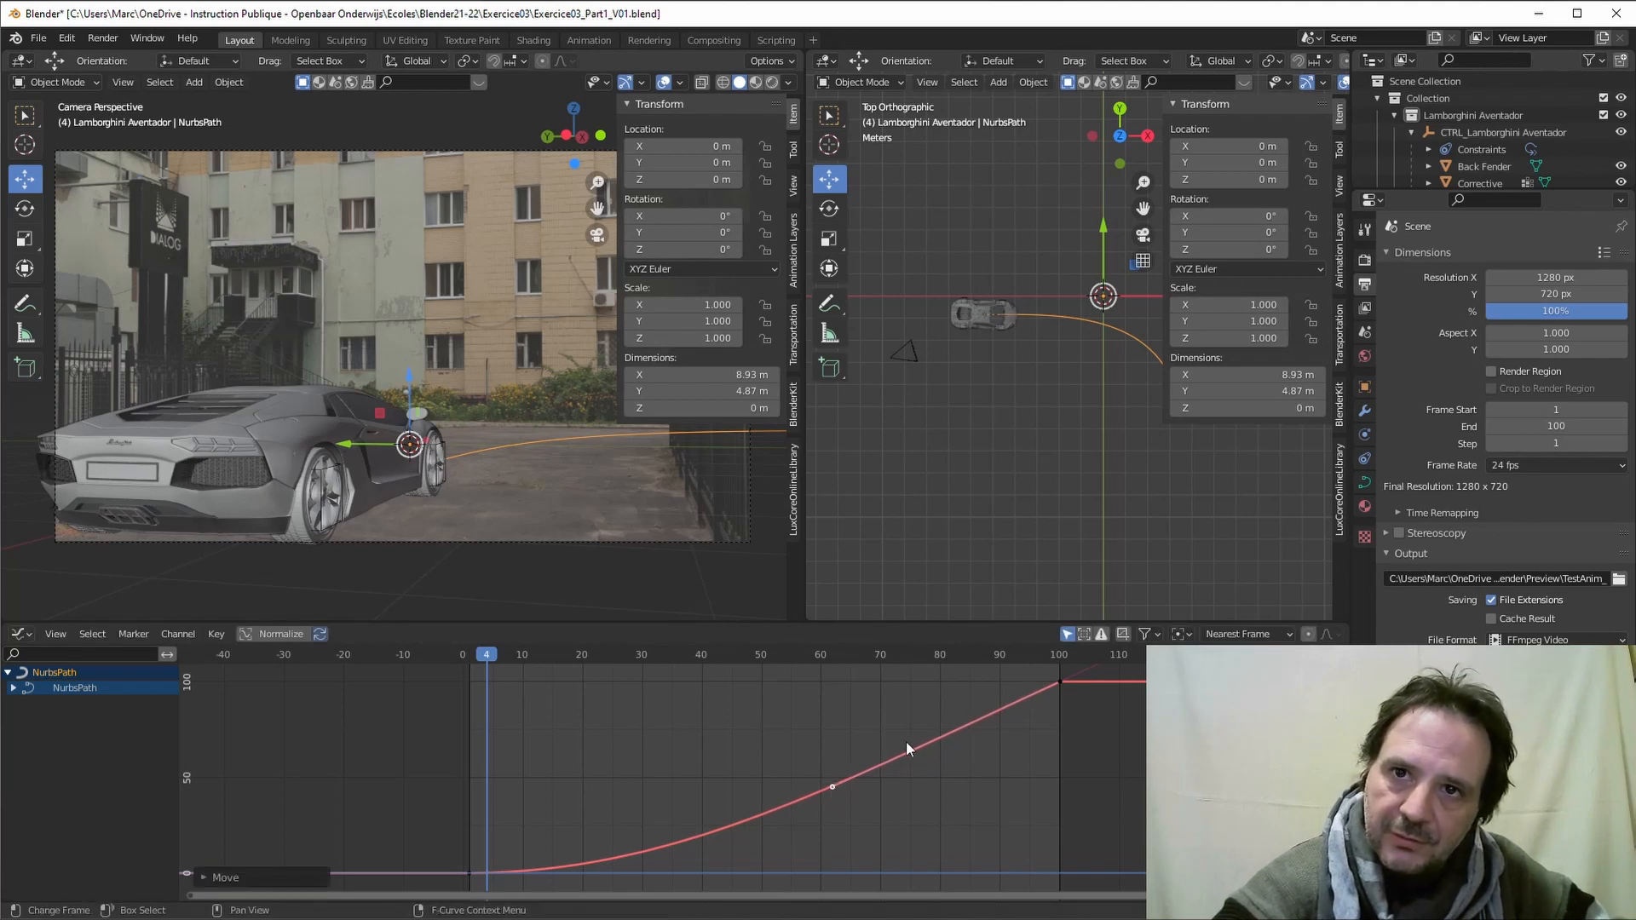
Step: Extend the frame-100 keyframe's incoming handle to about frame 41, value 17, straightening the curve's second half
drag(836, 788, 705, 840)
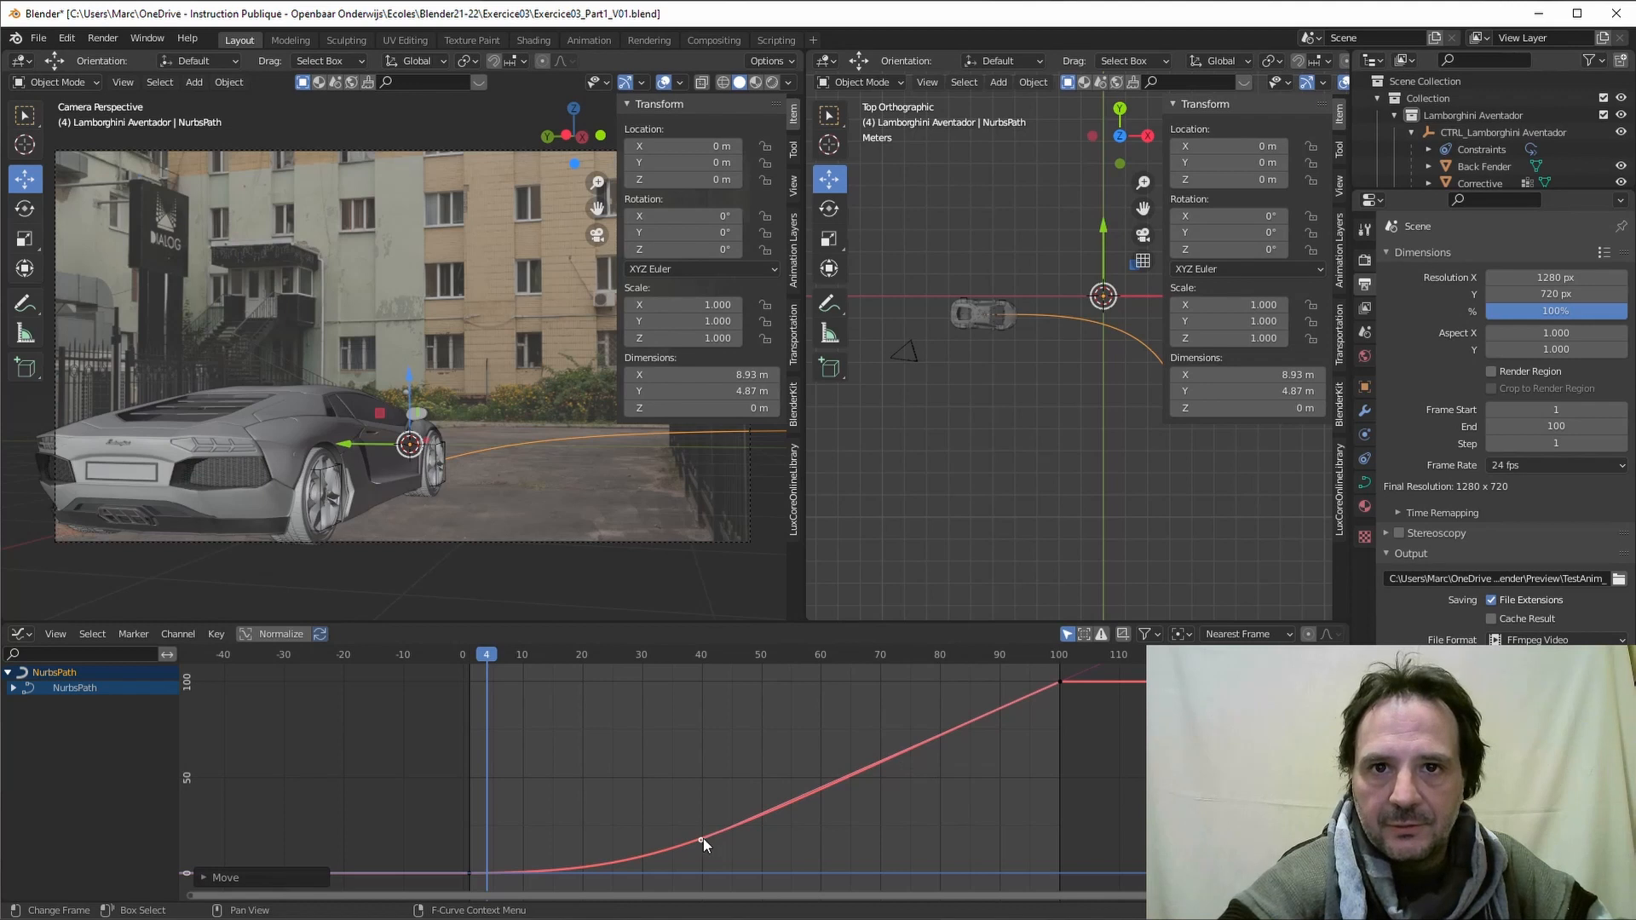
drag(703, 838, 707, 840)
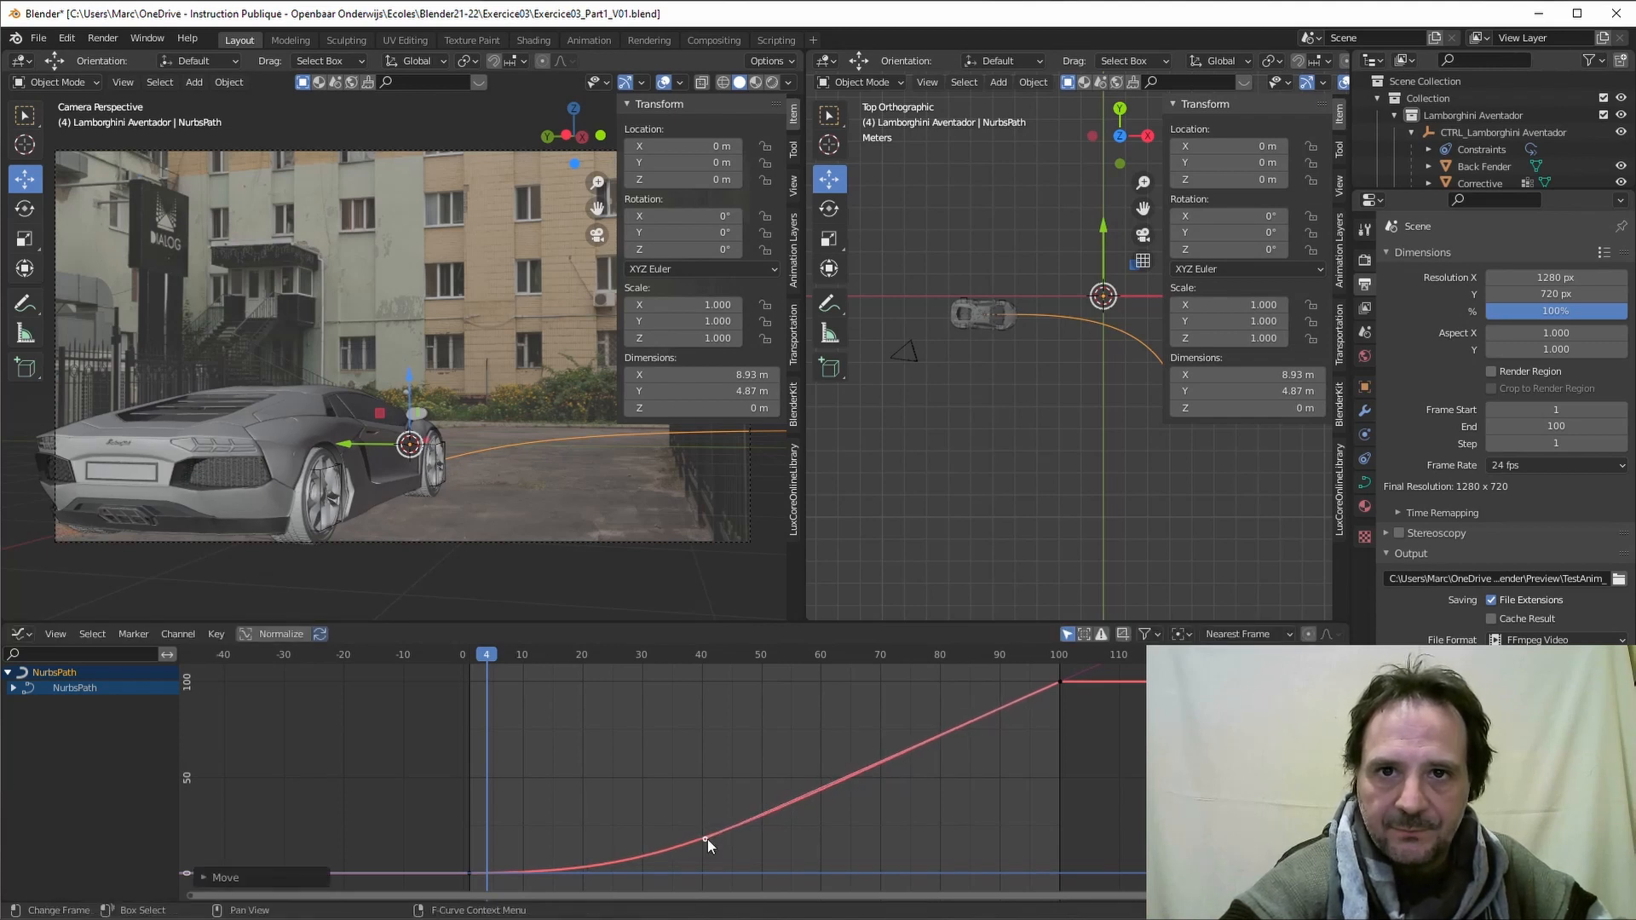
drag(705, 836, 706, 840)
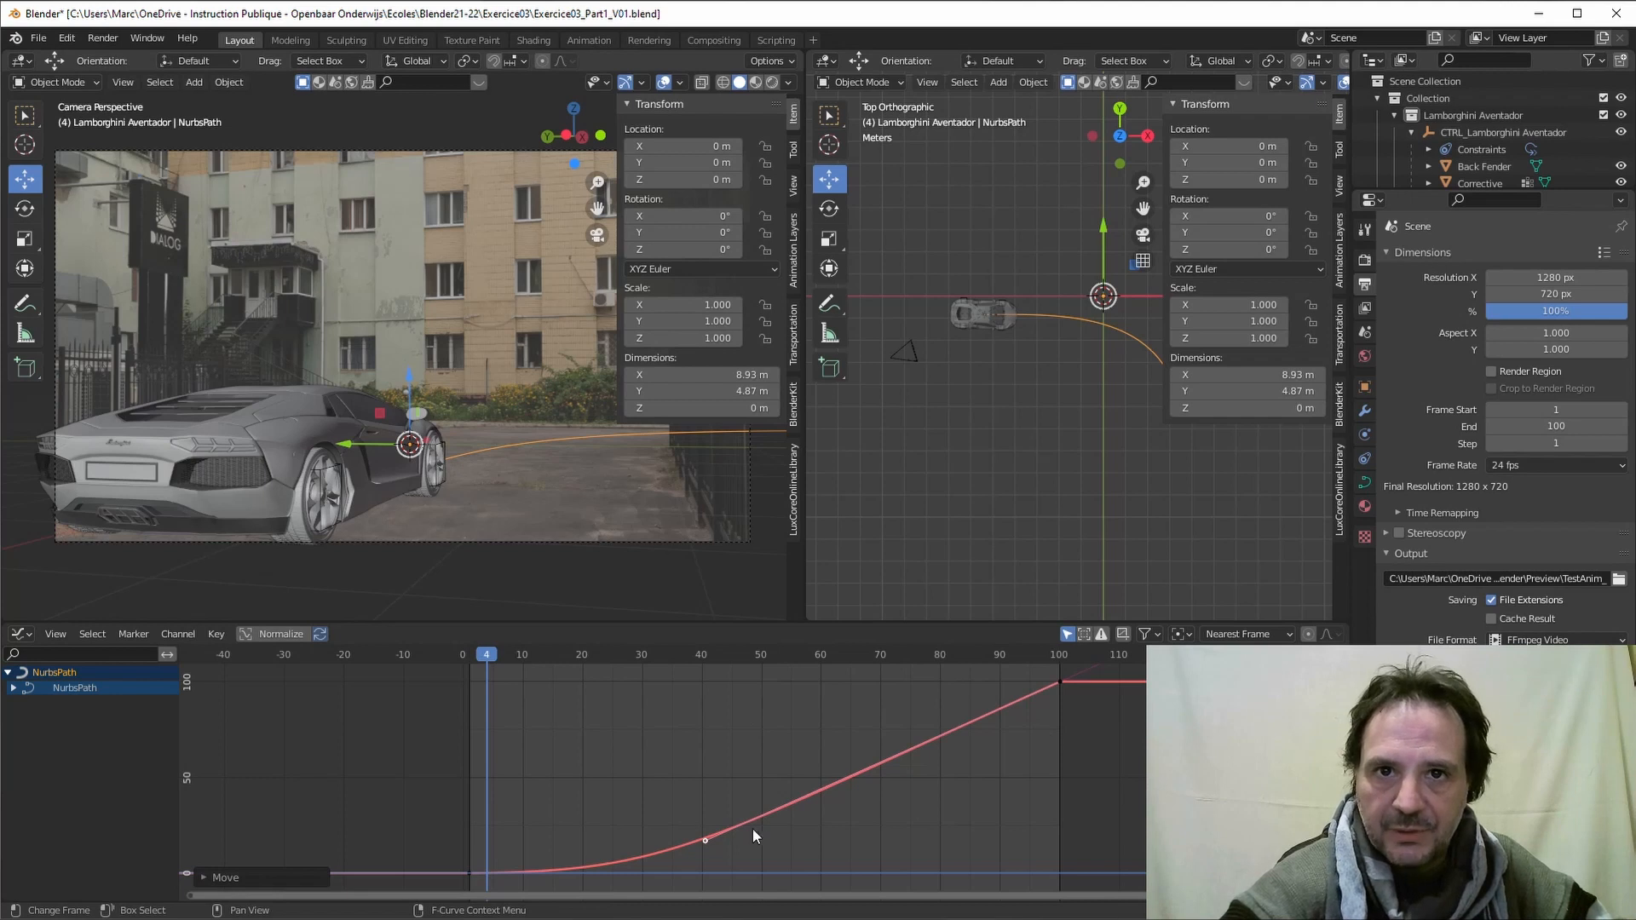
drag(701, 840, 708, 841)
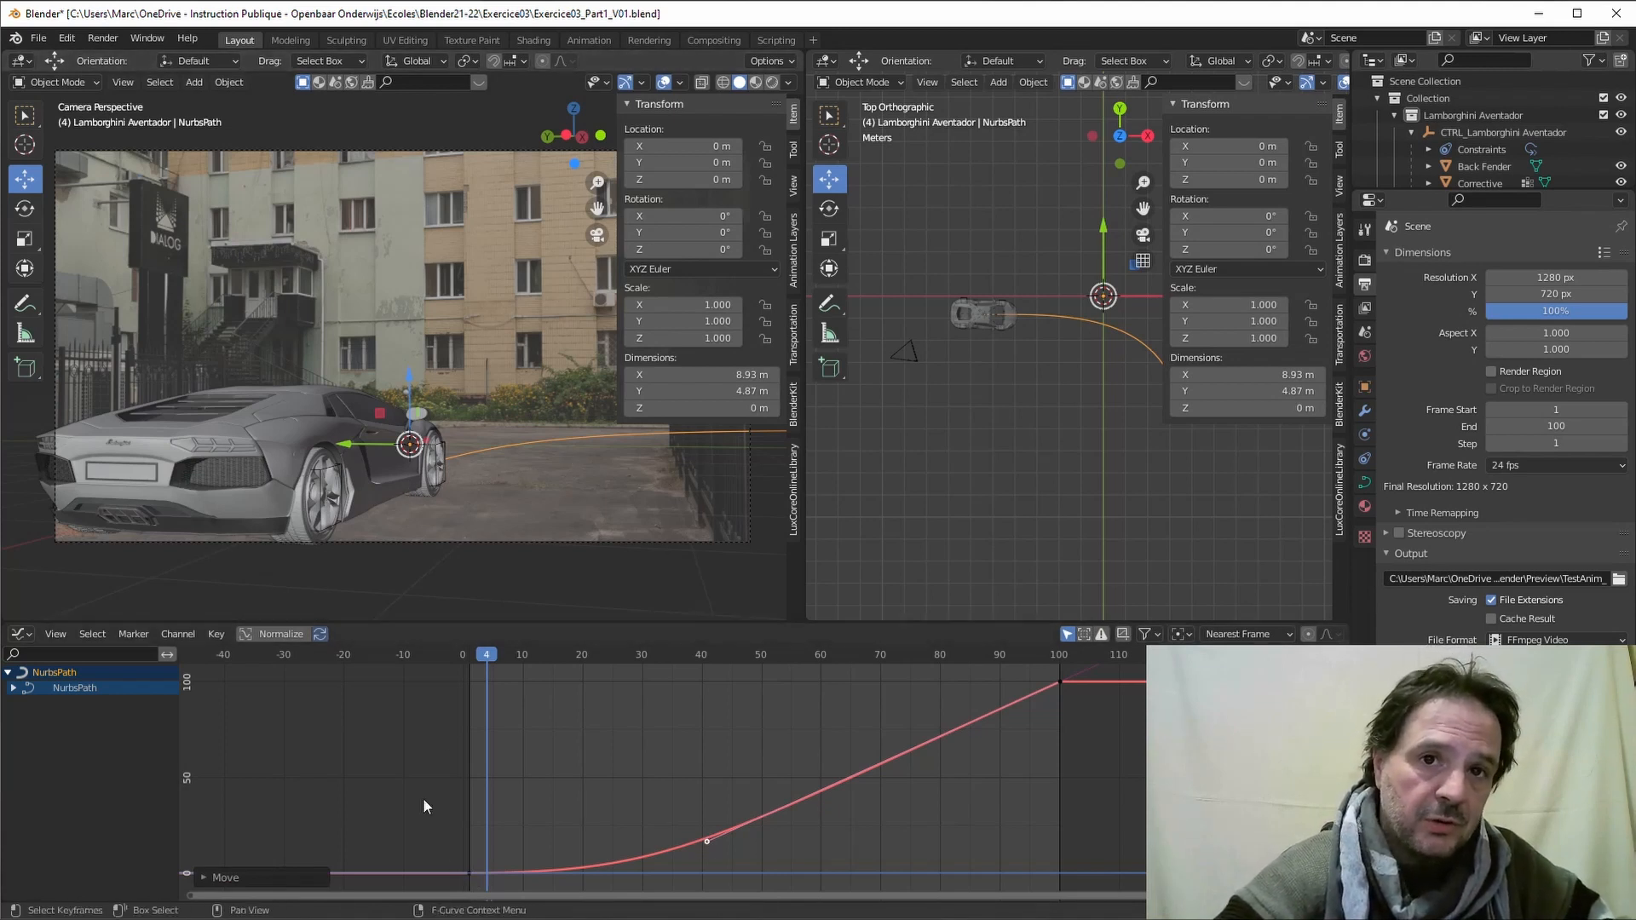
Step: Extend the first keyframe's outgoing handle to about frame 50, value 0, and move the frame-100 keyframe's incoming handle to about frame 45, value 3
click(473, 872)
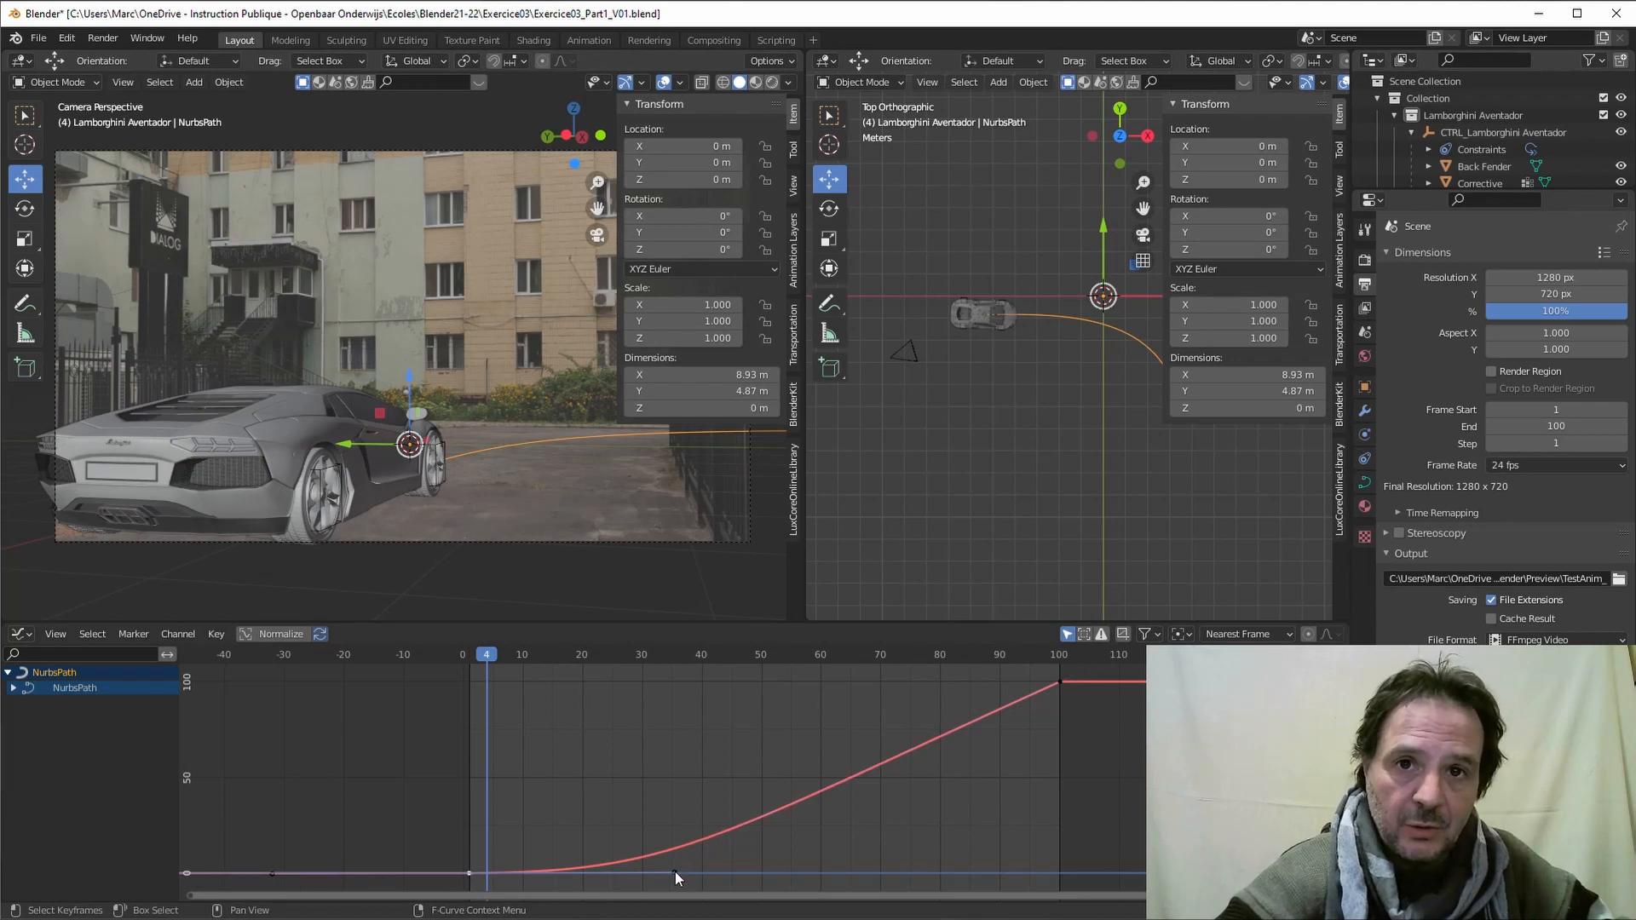
drag(675, 871, 764, 872)
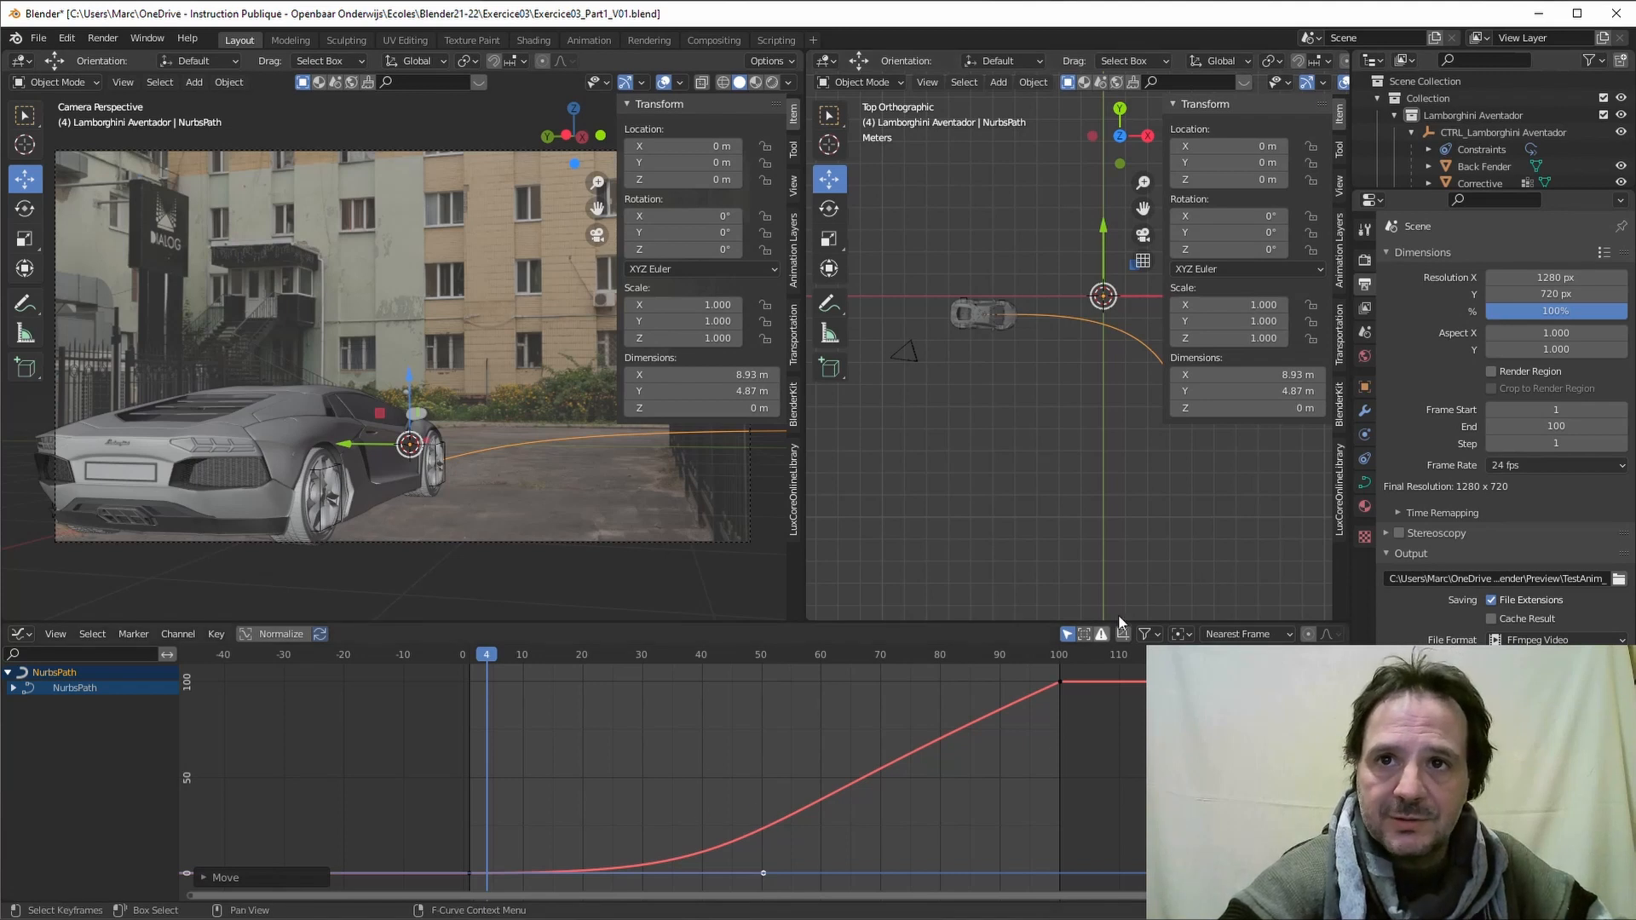
click(1053, 692)
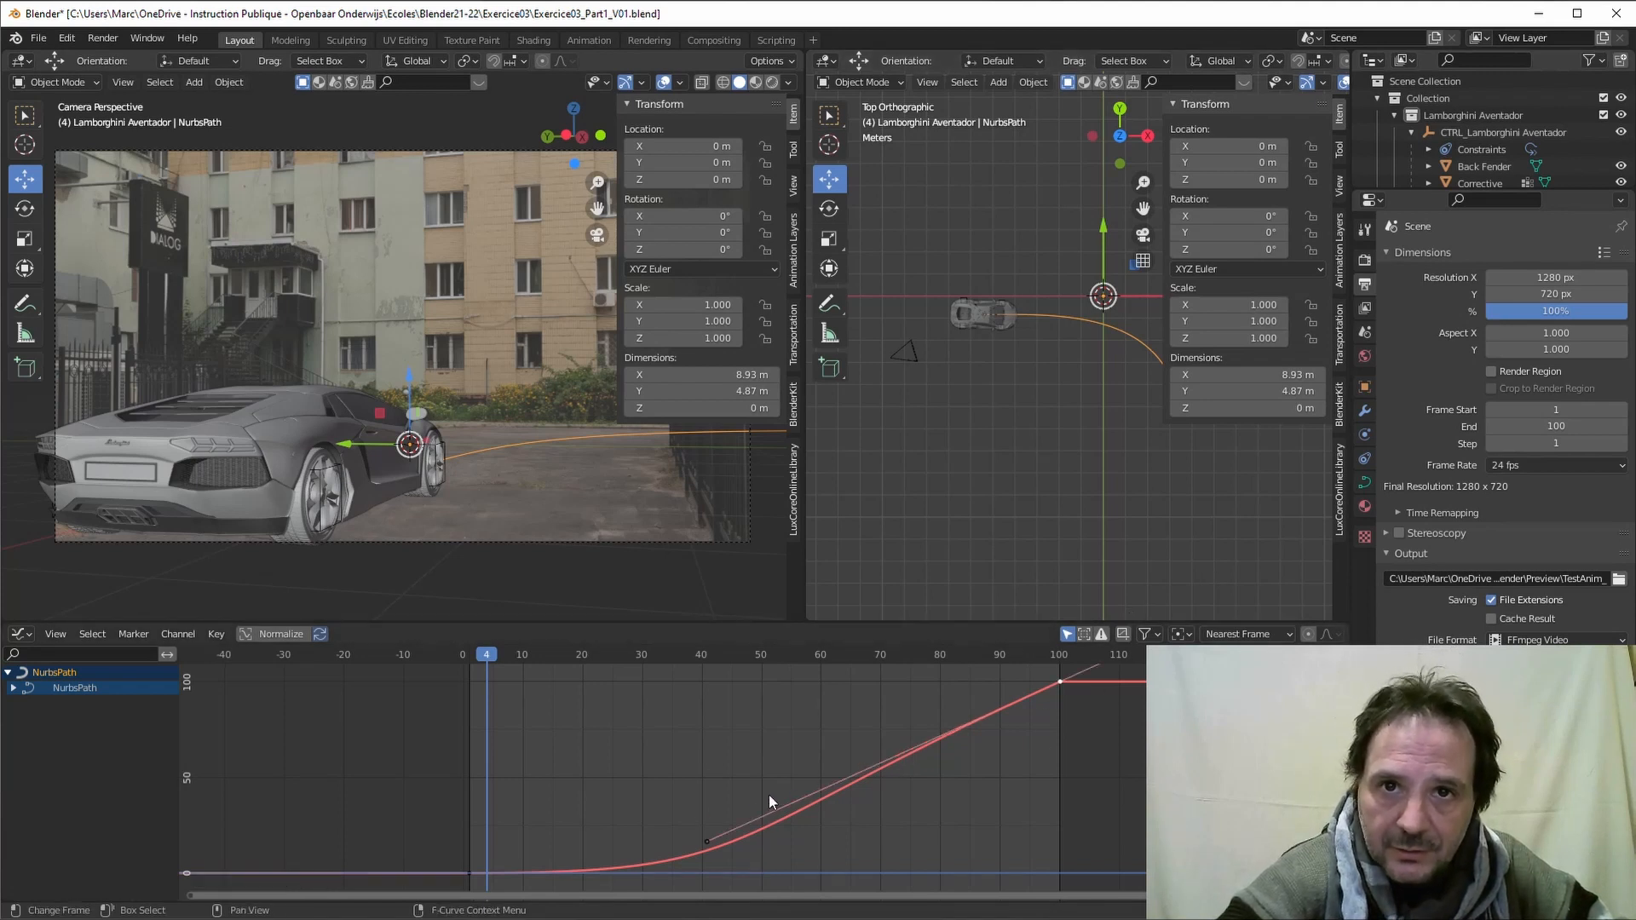
drag(706, 846, 733, 867)
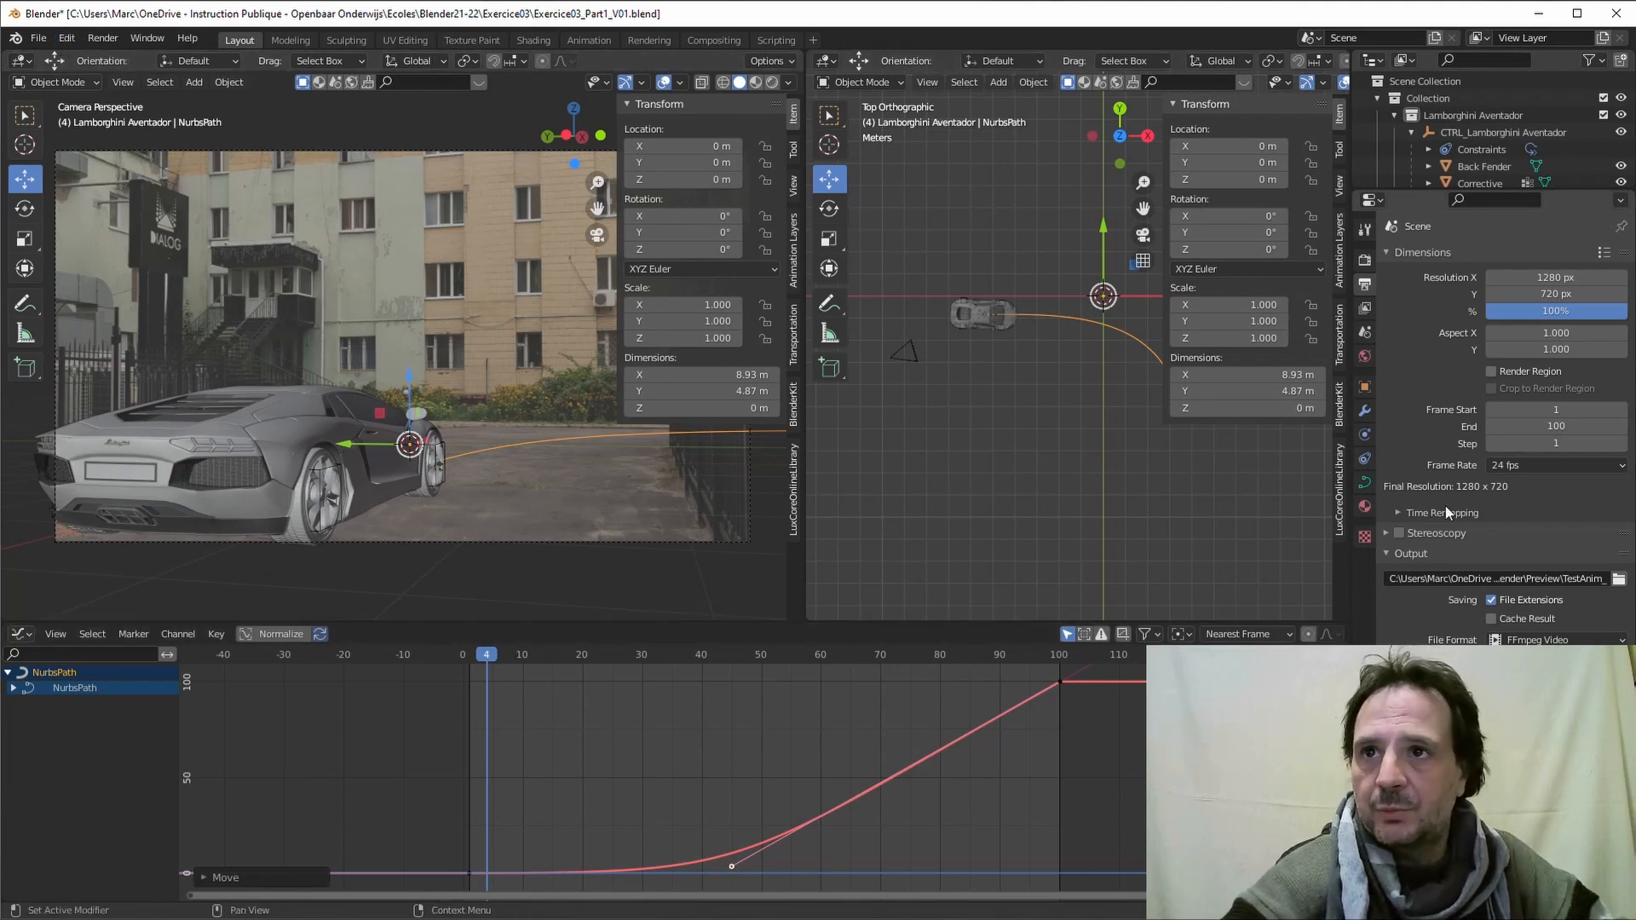
Step: Add V02 to the output file name so the path ends in Render\Preview\TestAnim_V02_
click(1602, 577)
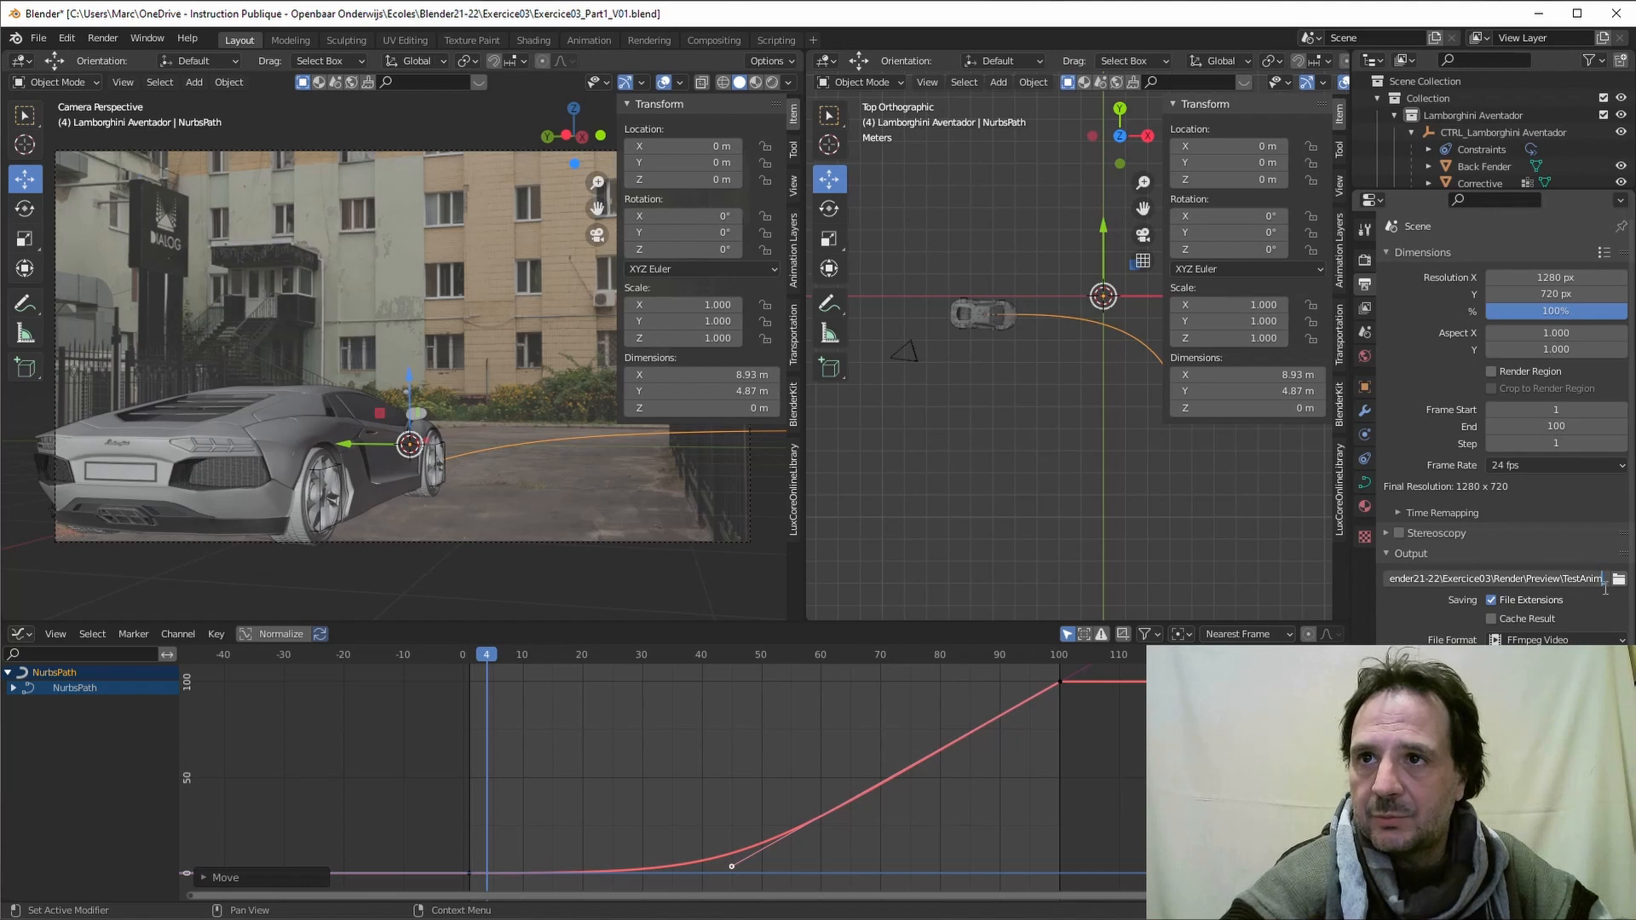
text(-)
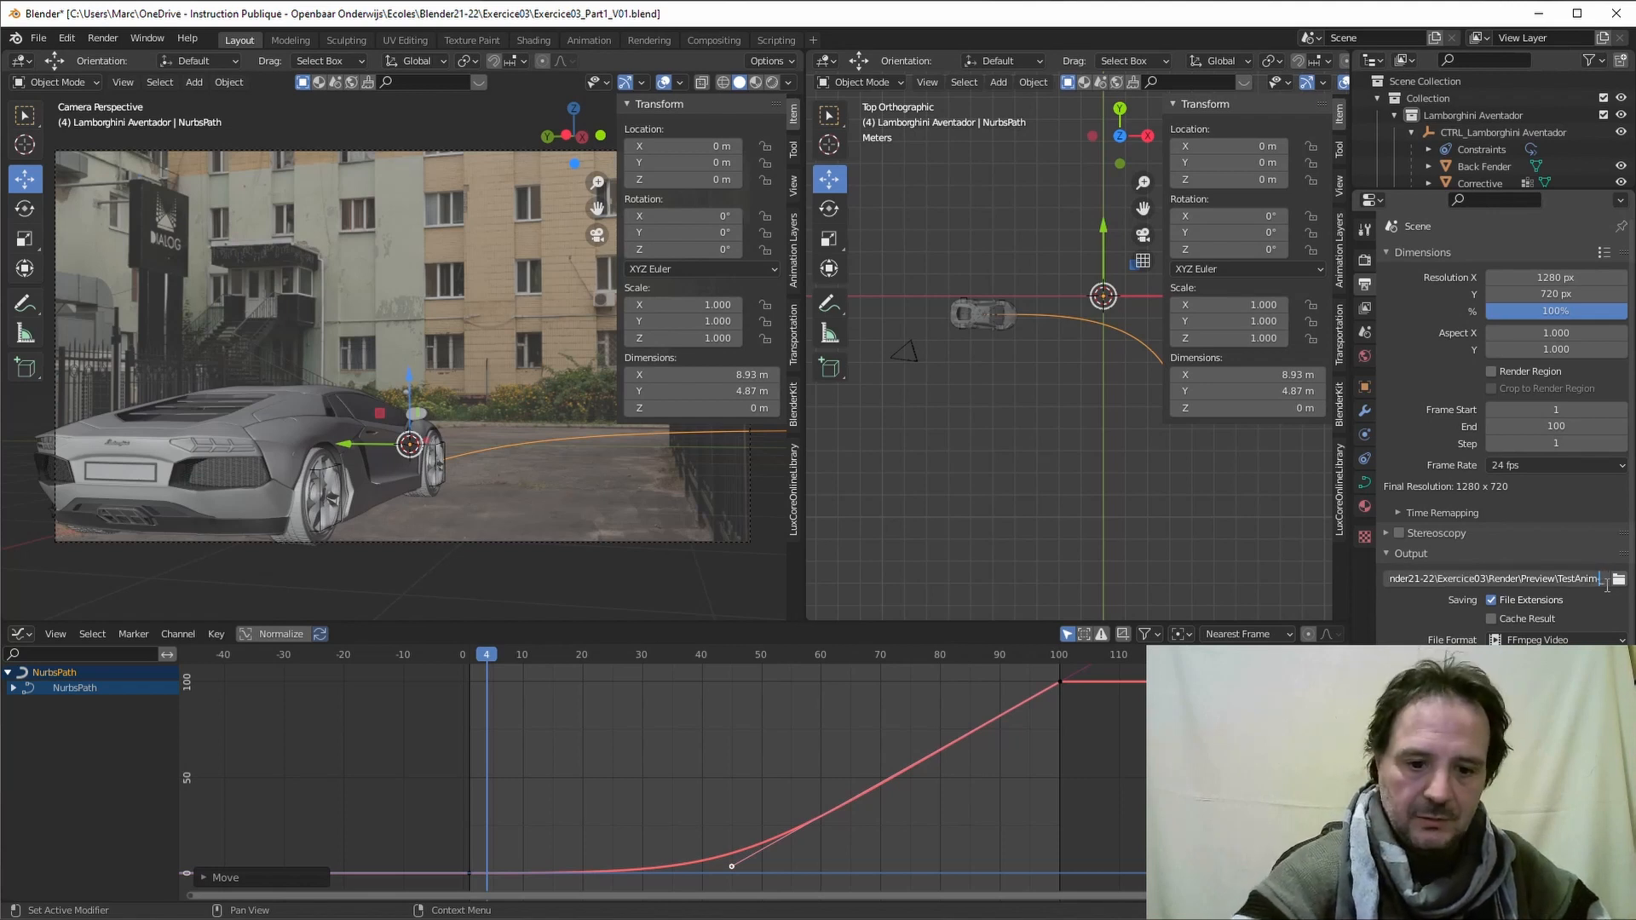
text(V02)
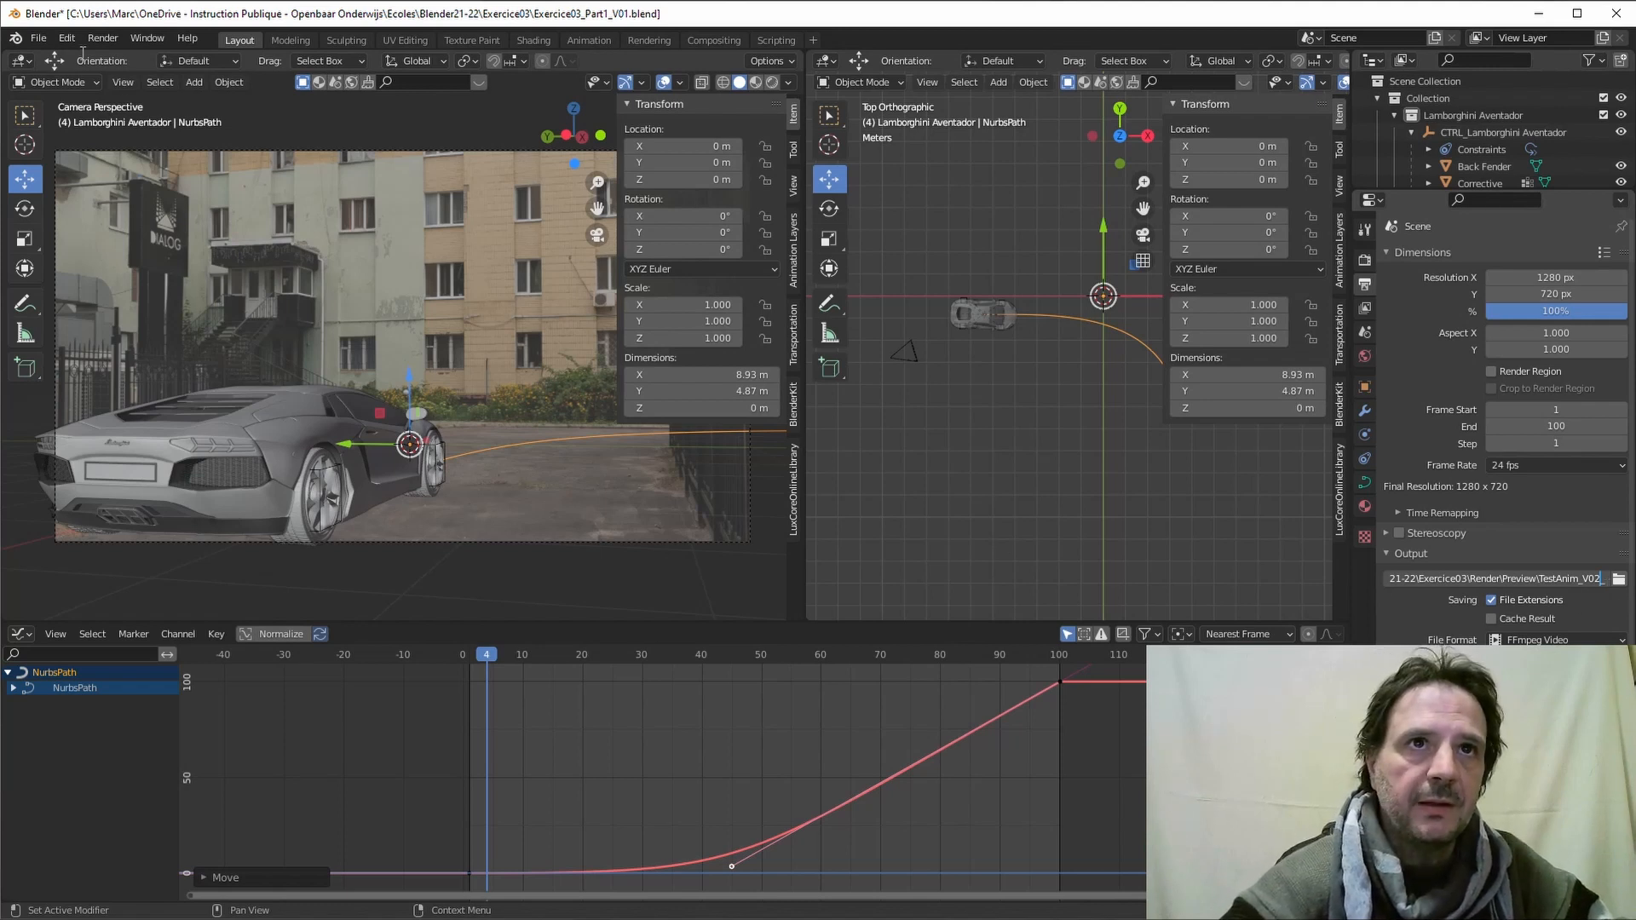
key(Return)
Step: Render the camera viewport's animation to the TestAnim_V02_ preview video and close the render window
click(103, 38)
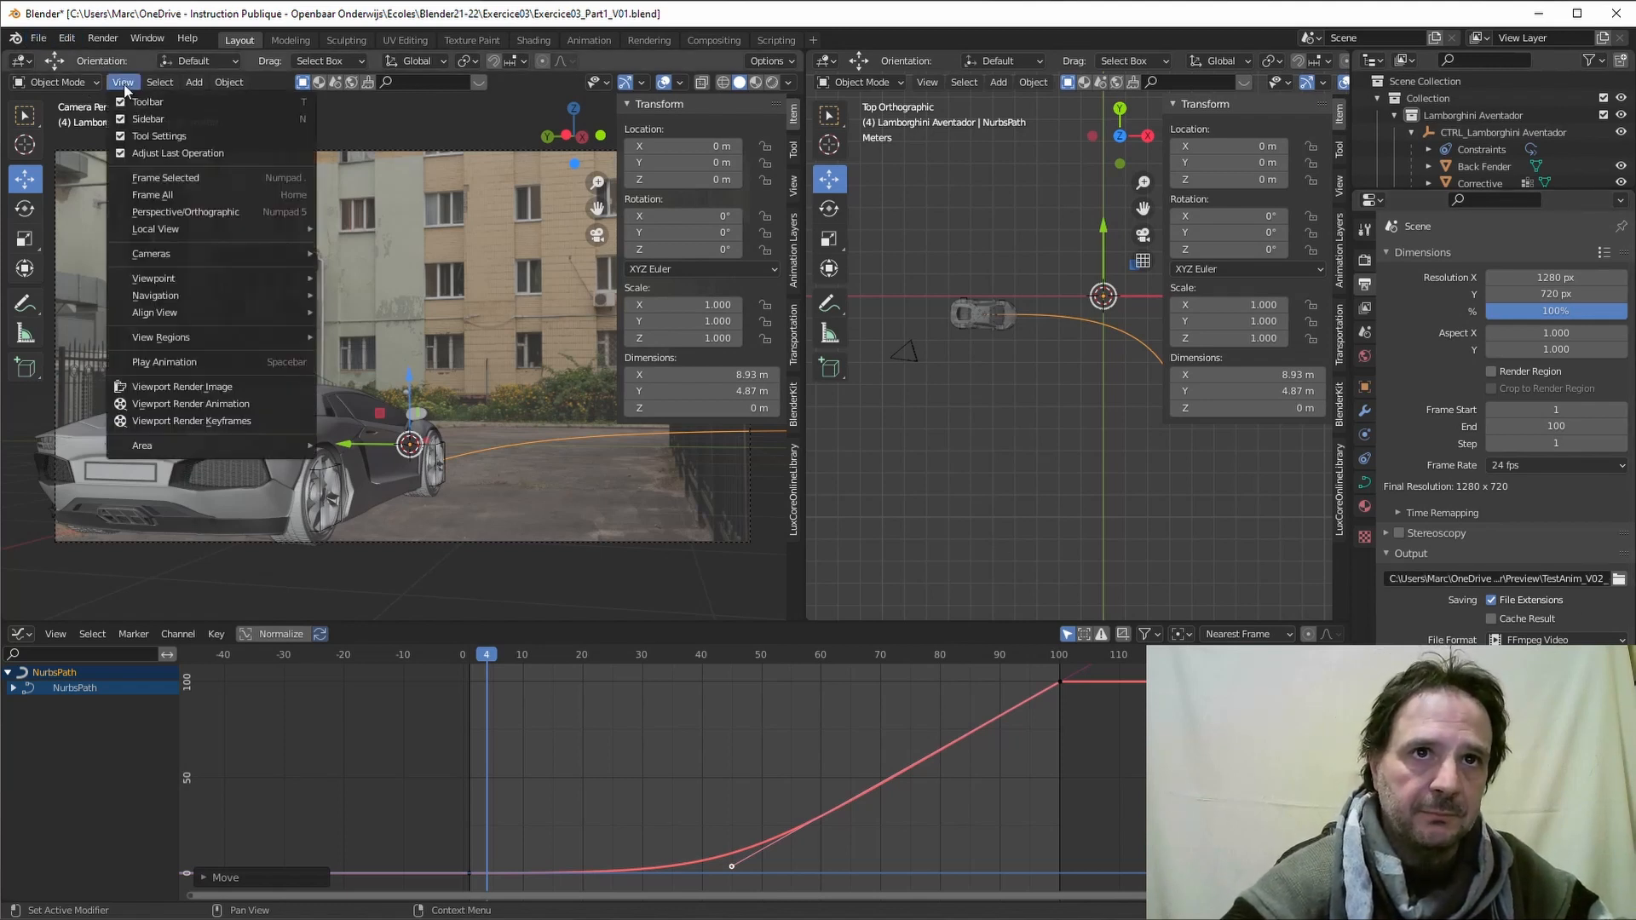
click(170, 404)
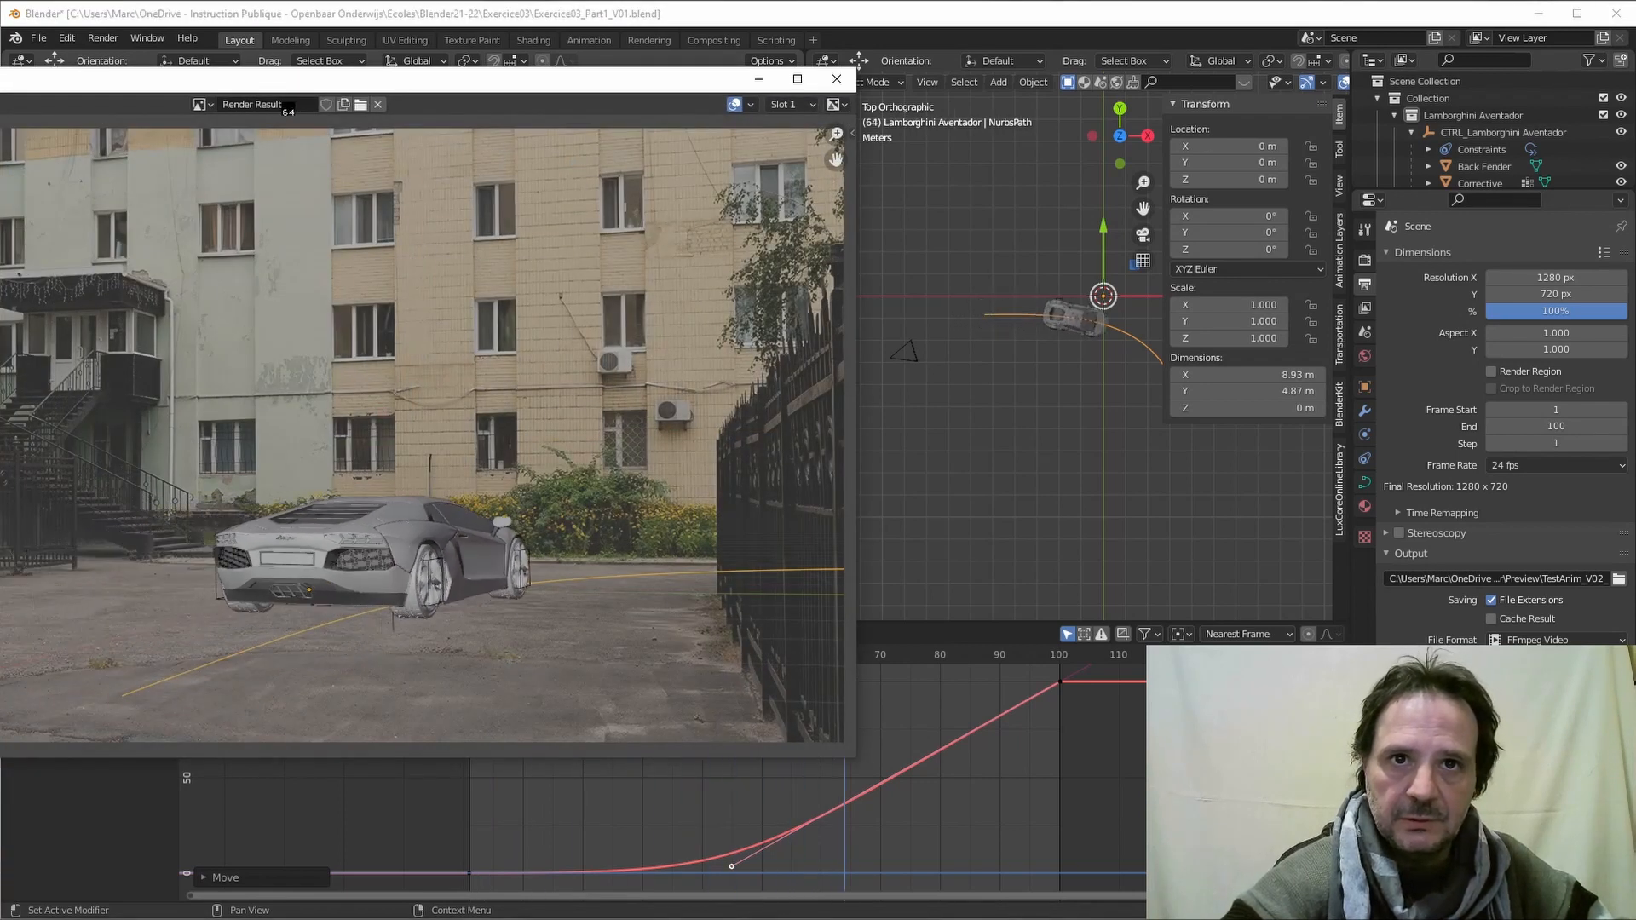
drag(263, 74, 634, 83)
key(Escape)
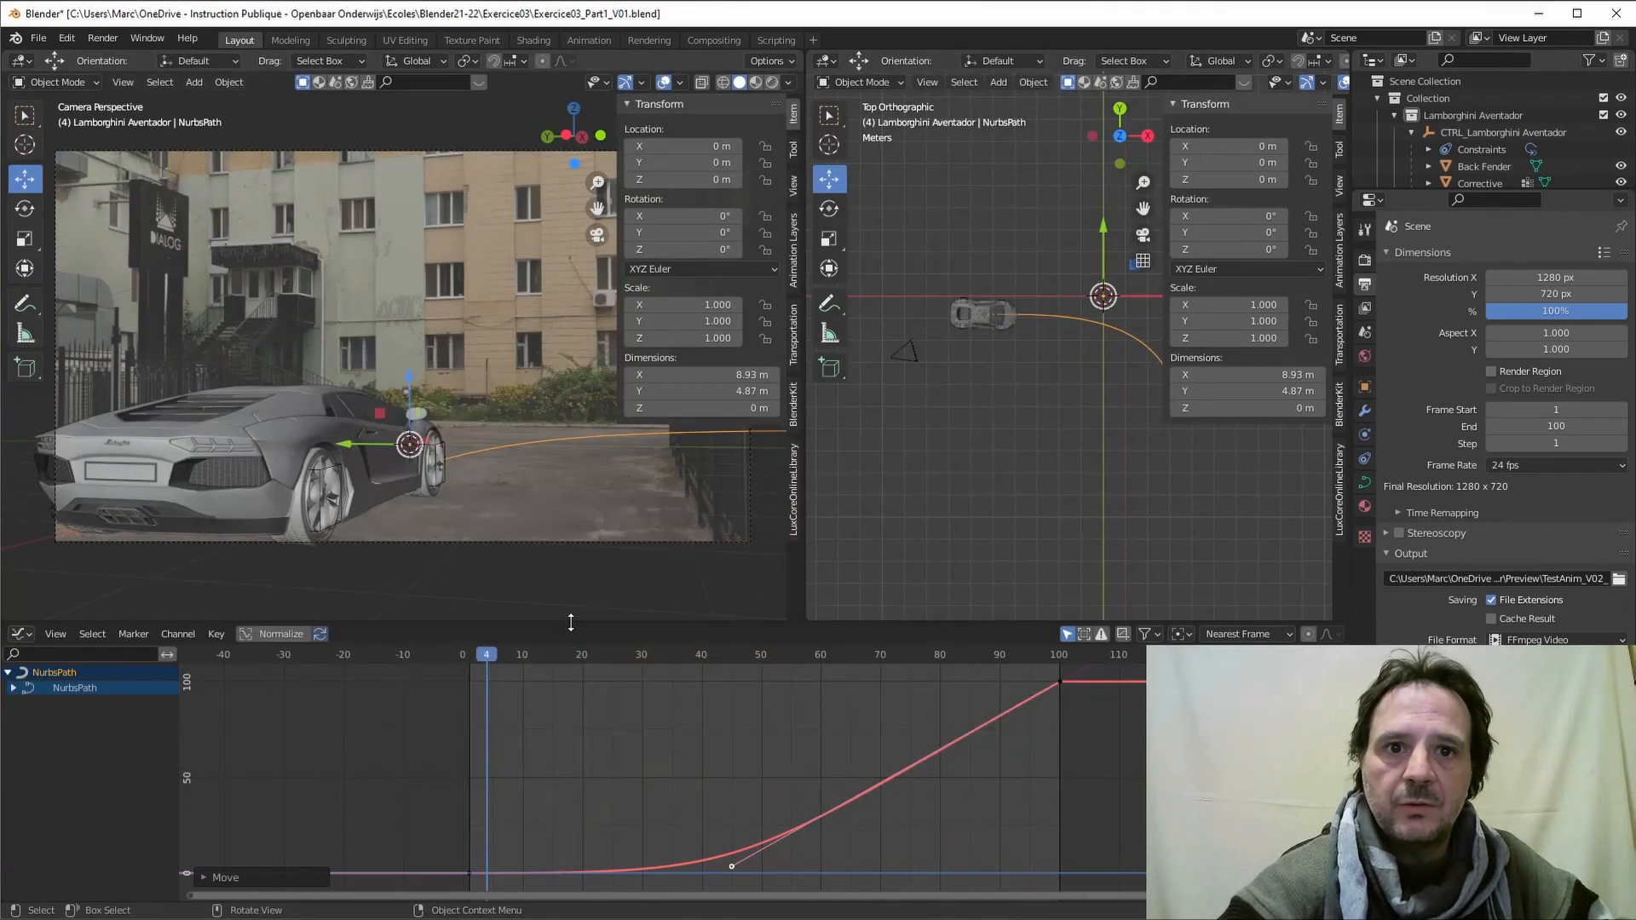
Step: Switch to File Explorer, open TestAnim_V02_0001-0100.mov in QuickTime Player, and shrink and reposition its window
key(alt+Tab)
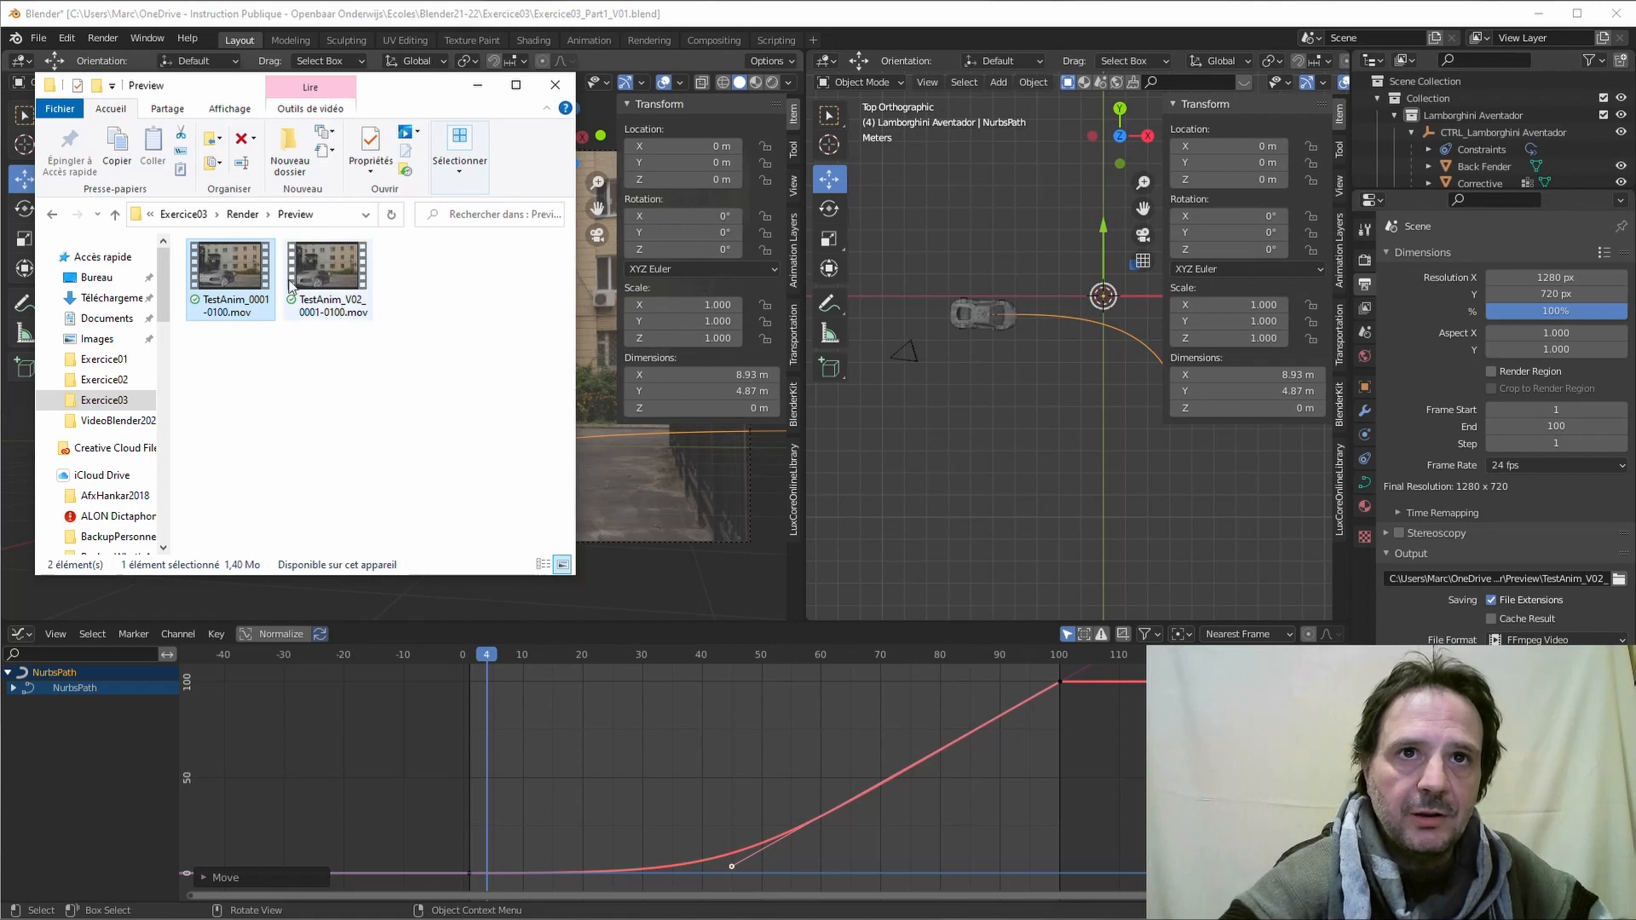
click(339, 272)
right_click(339, 273)
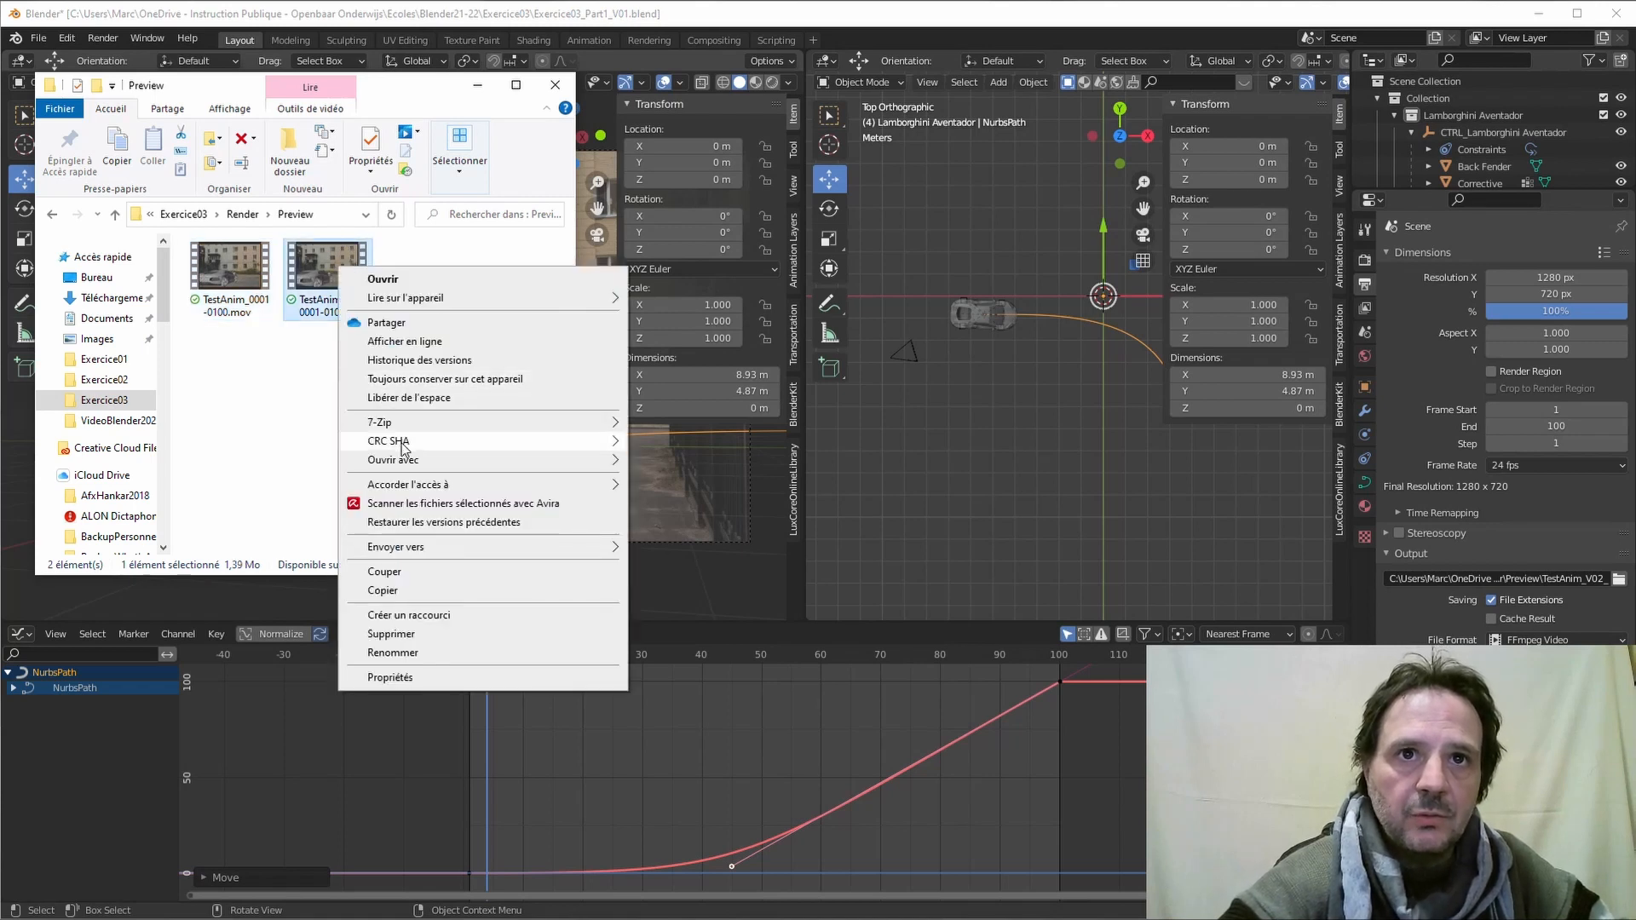
mouse_move(407, 460)
click(686, 518)
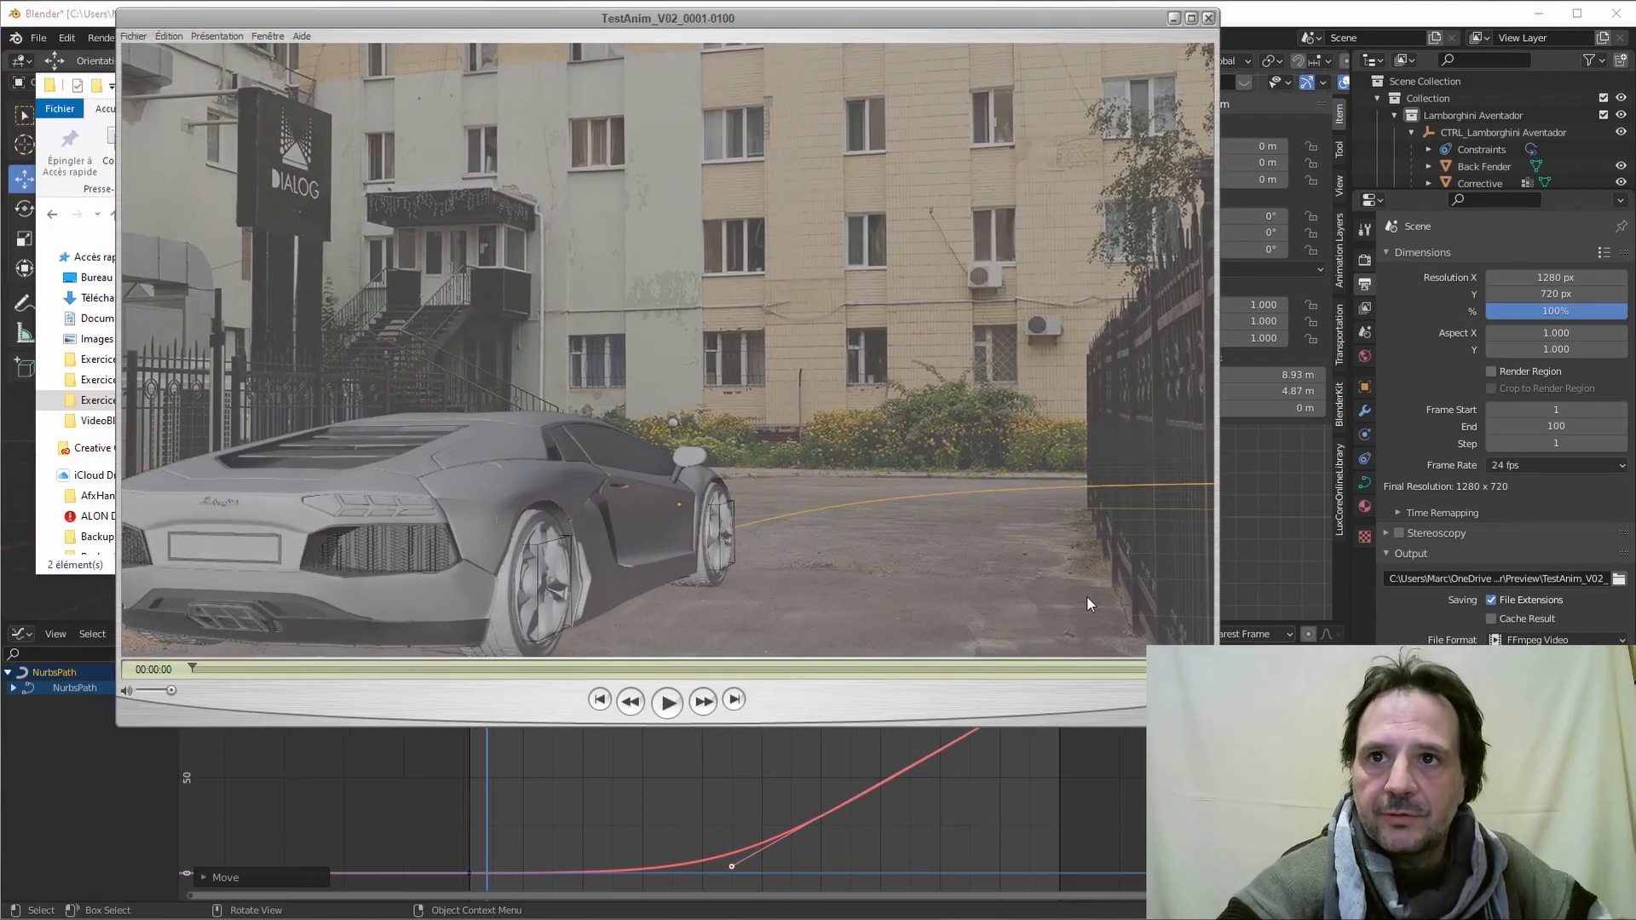
drag(1212, 719, 780, 430)
drag(503, 18, 670, 40)
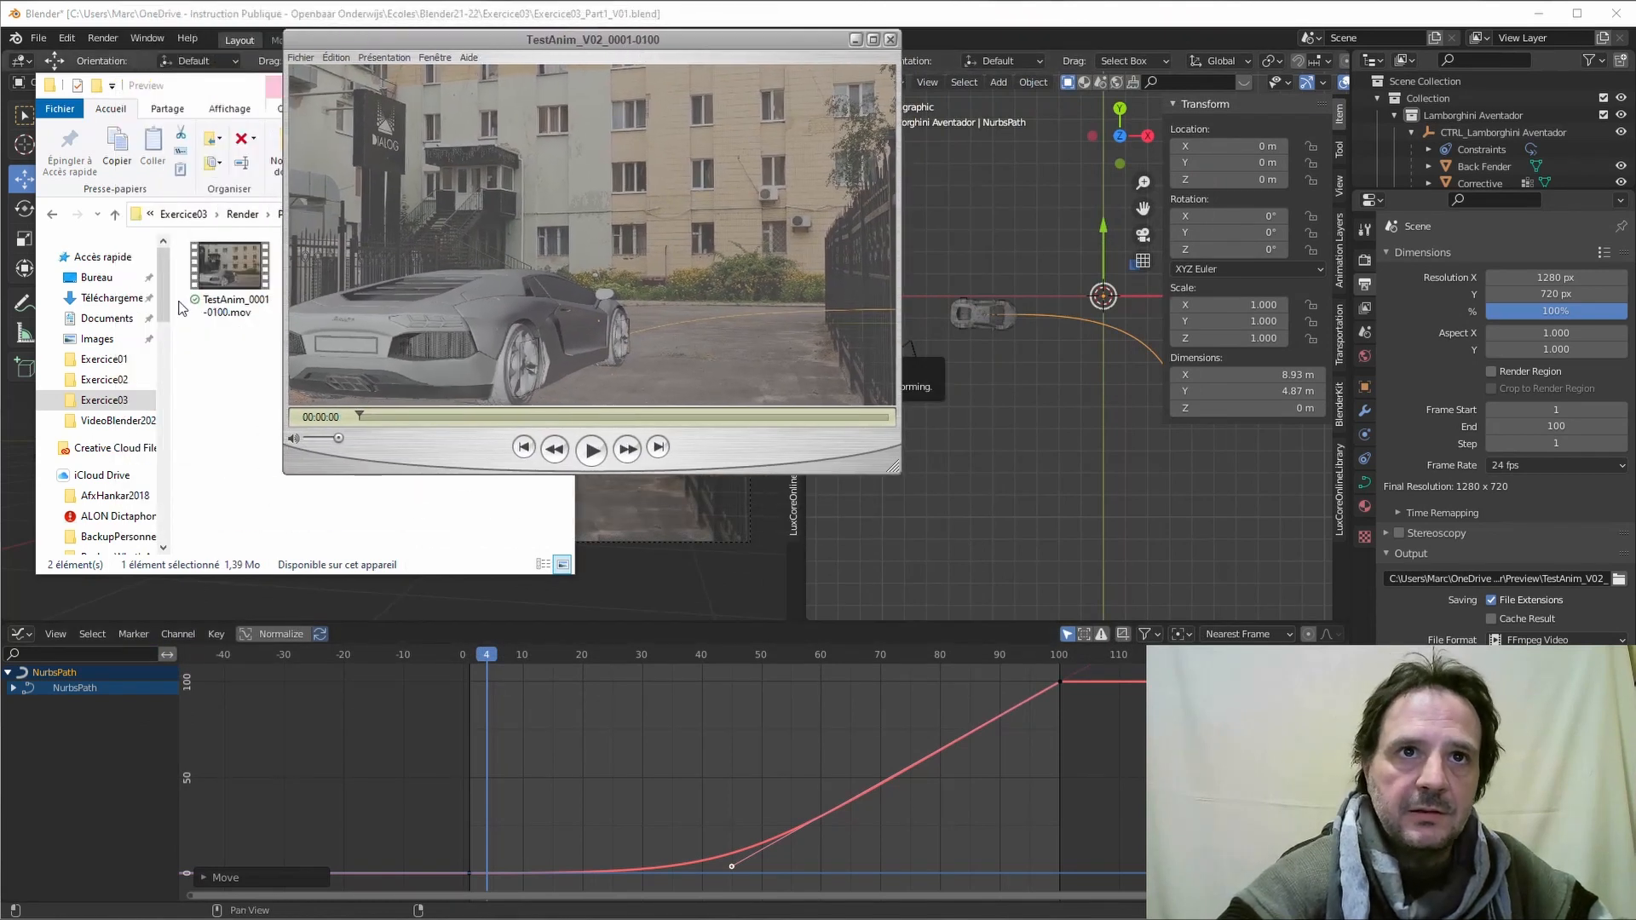
Step: Open TestAnim_0001-0100.mov in QuickTime Player, place it in a smaller window below the V02 video, and minimize File Explorer
right_click(224, 271)
mouse_move(498, 461)
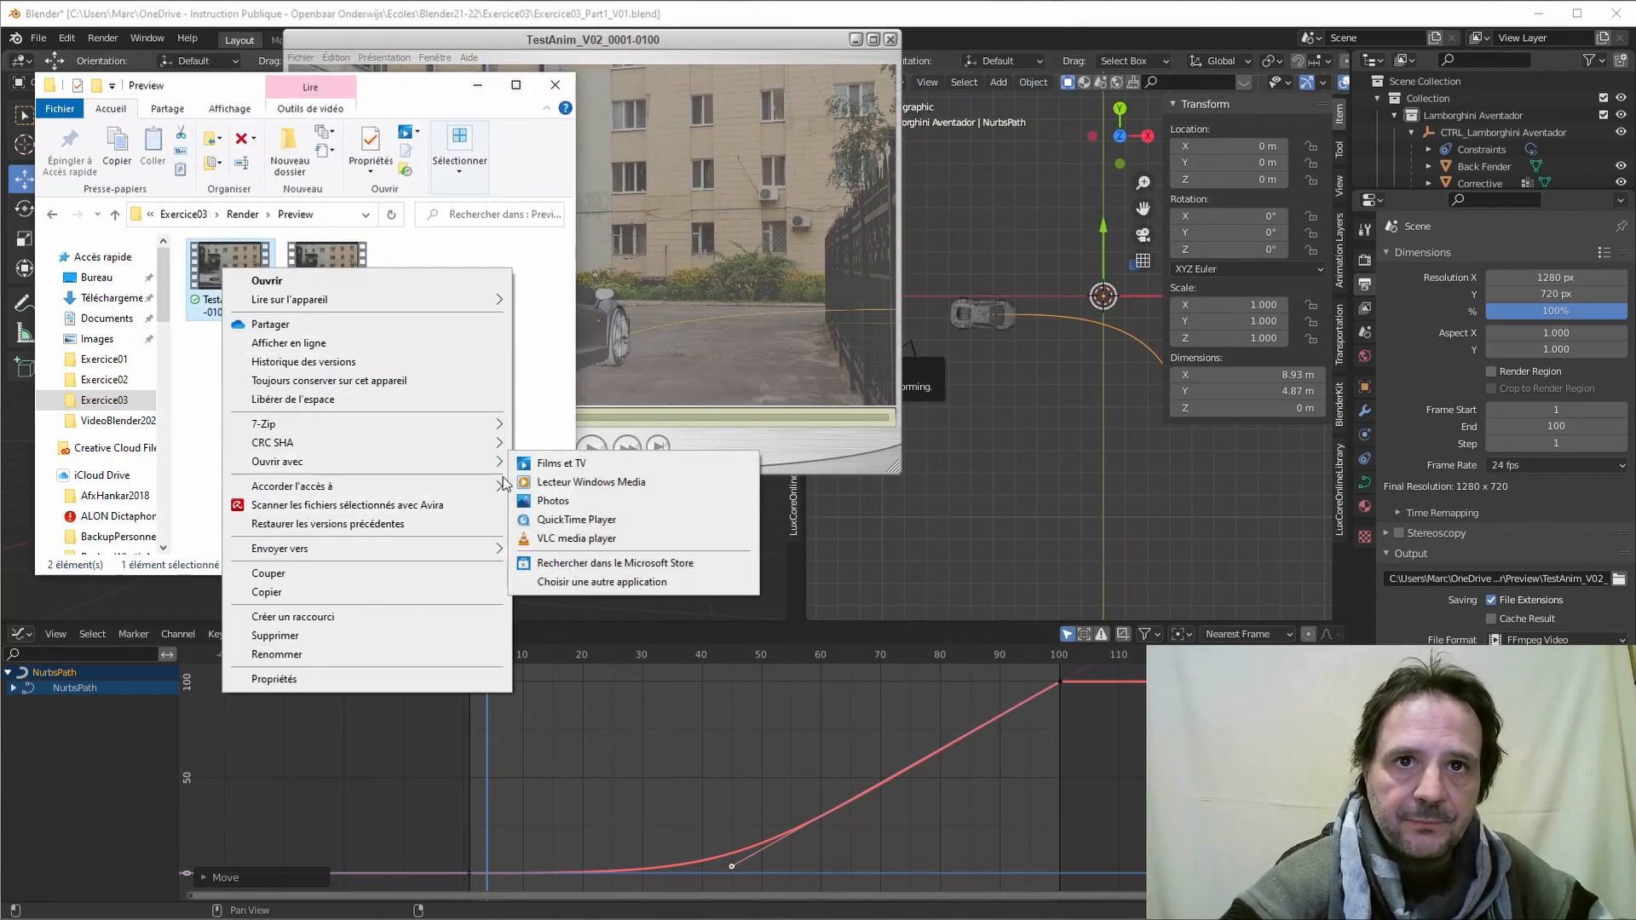
click(574, 519)
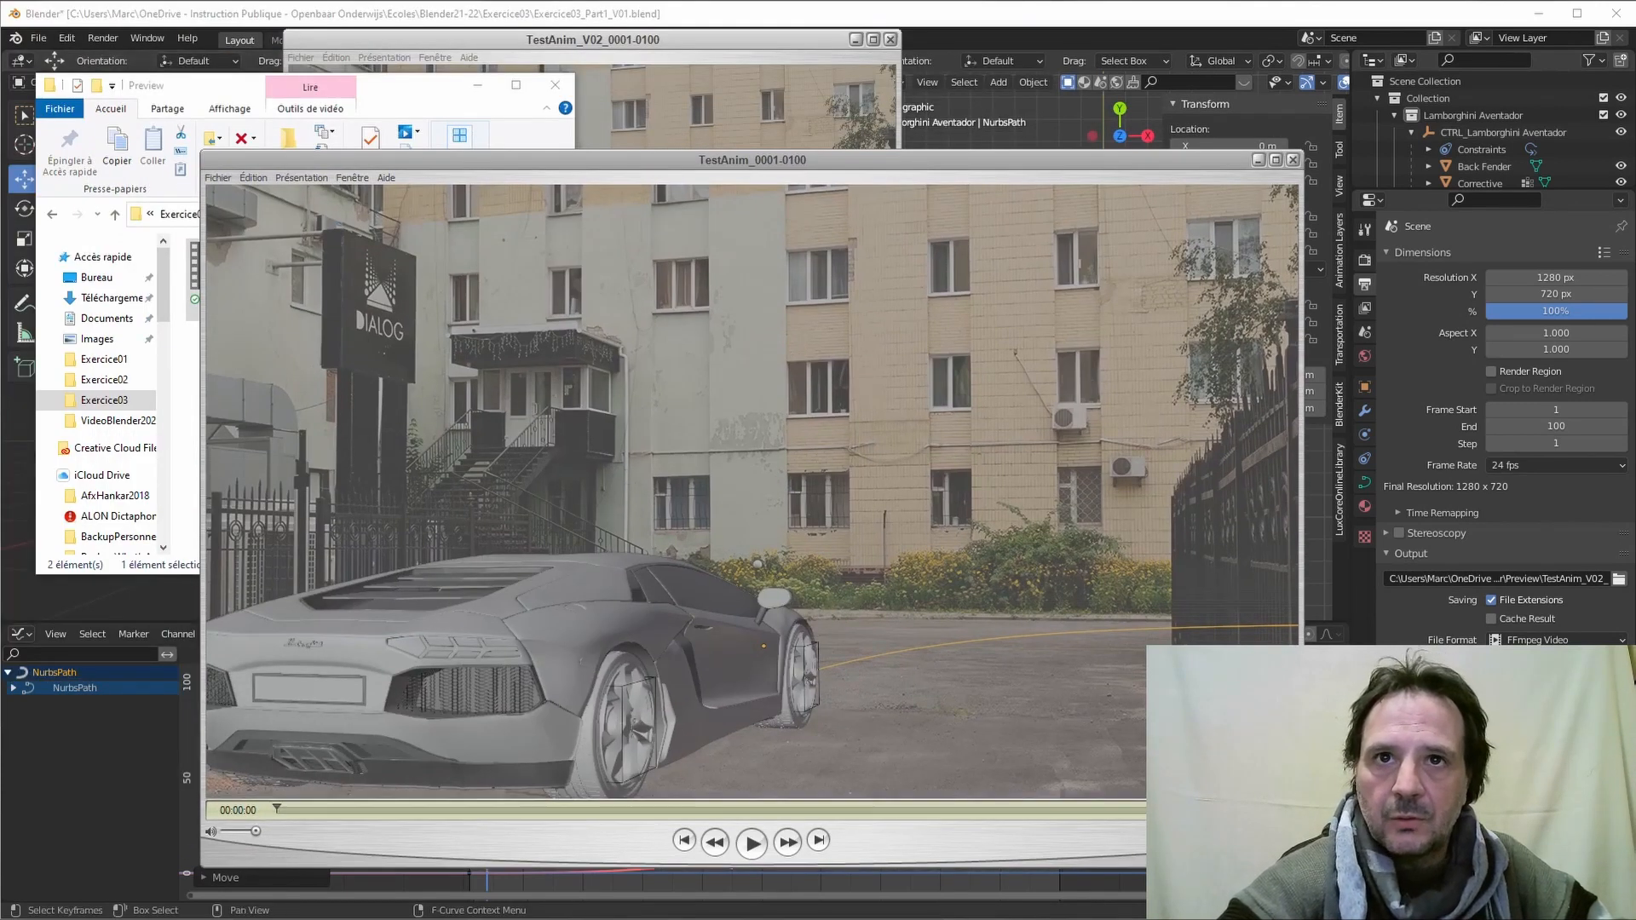
drag(1302, 866, 891, 605)
drag(601, 170, 719, 457)
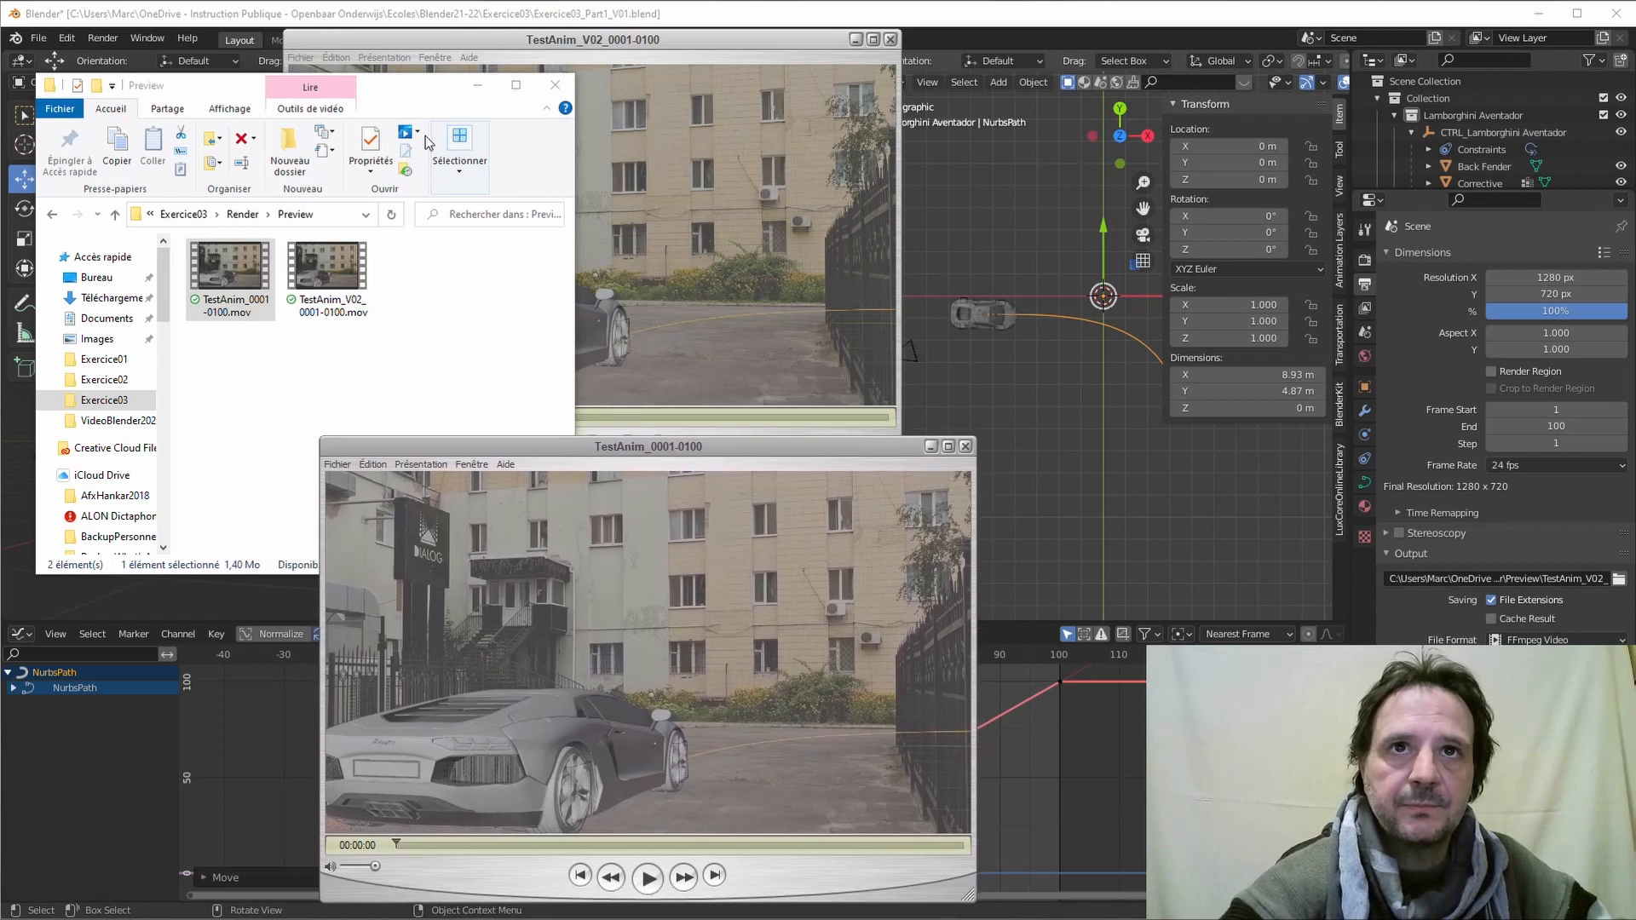
click(471, 86)
drag(484, 31, 365, 20)
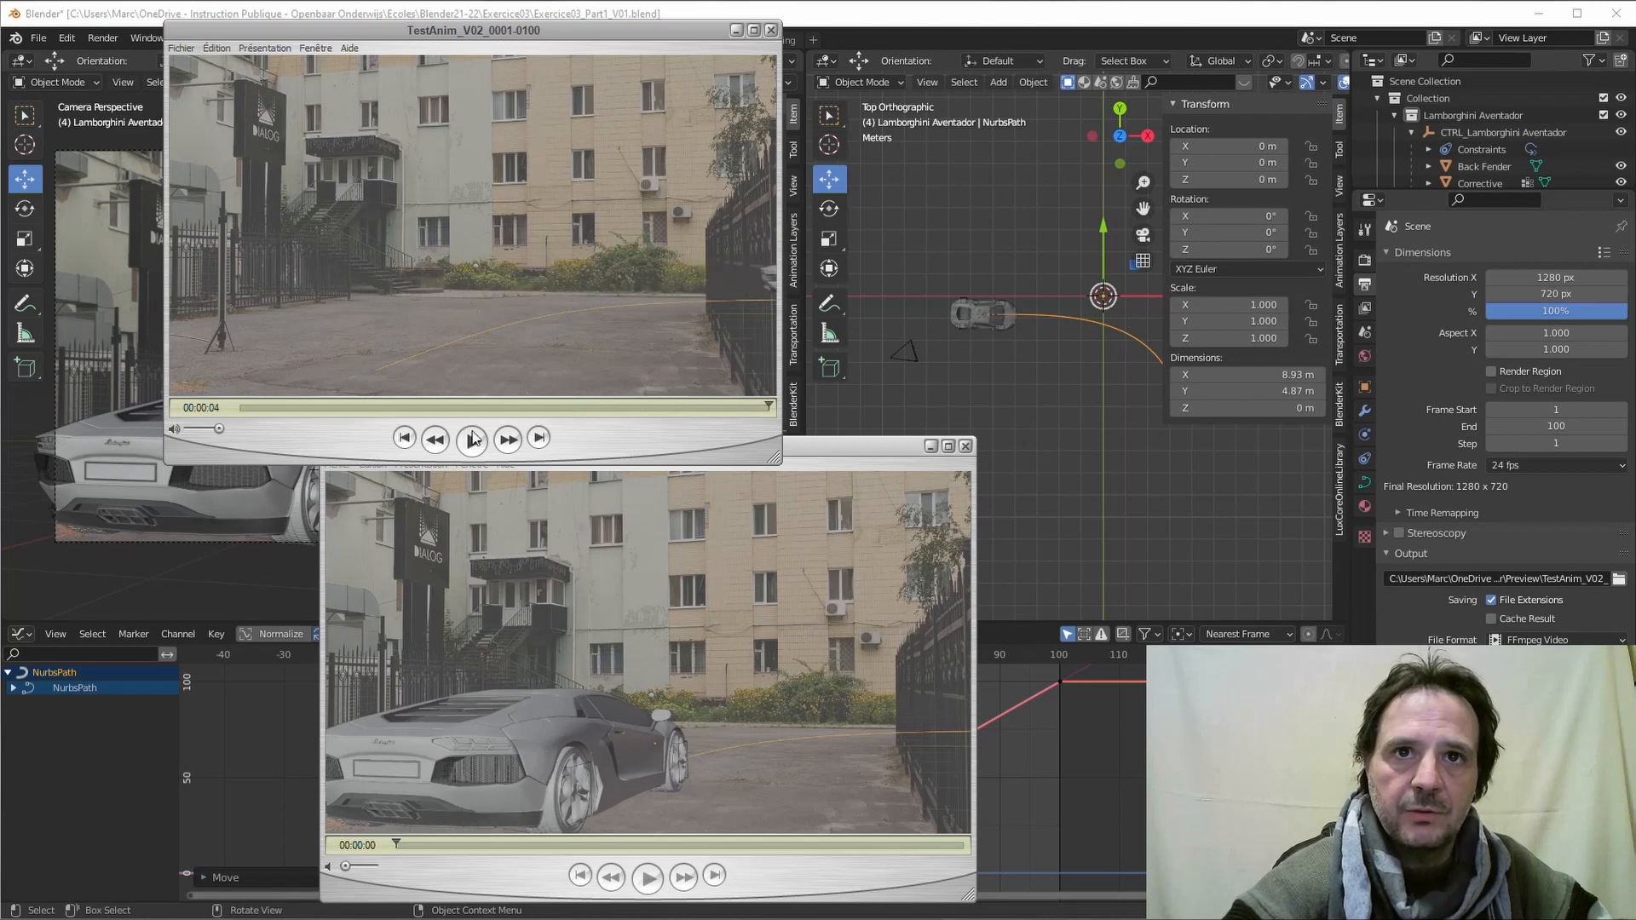
Step: Play the TestAnim and TestAnim_V02 videos together to compare the car's acceleration
click(884, 444)
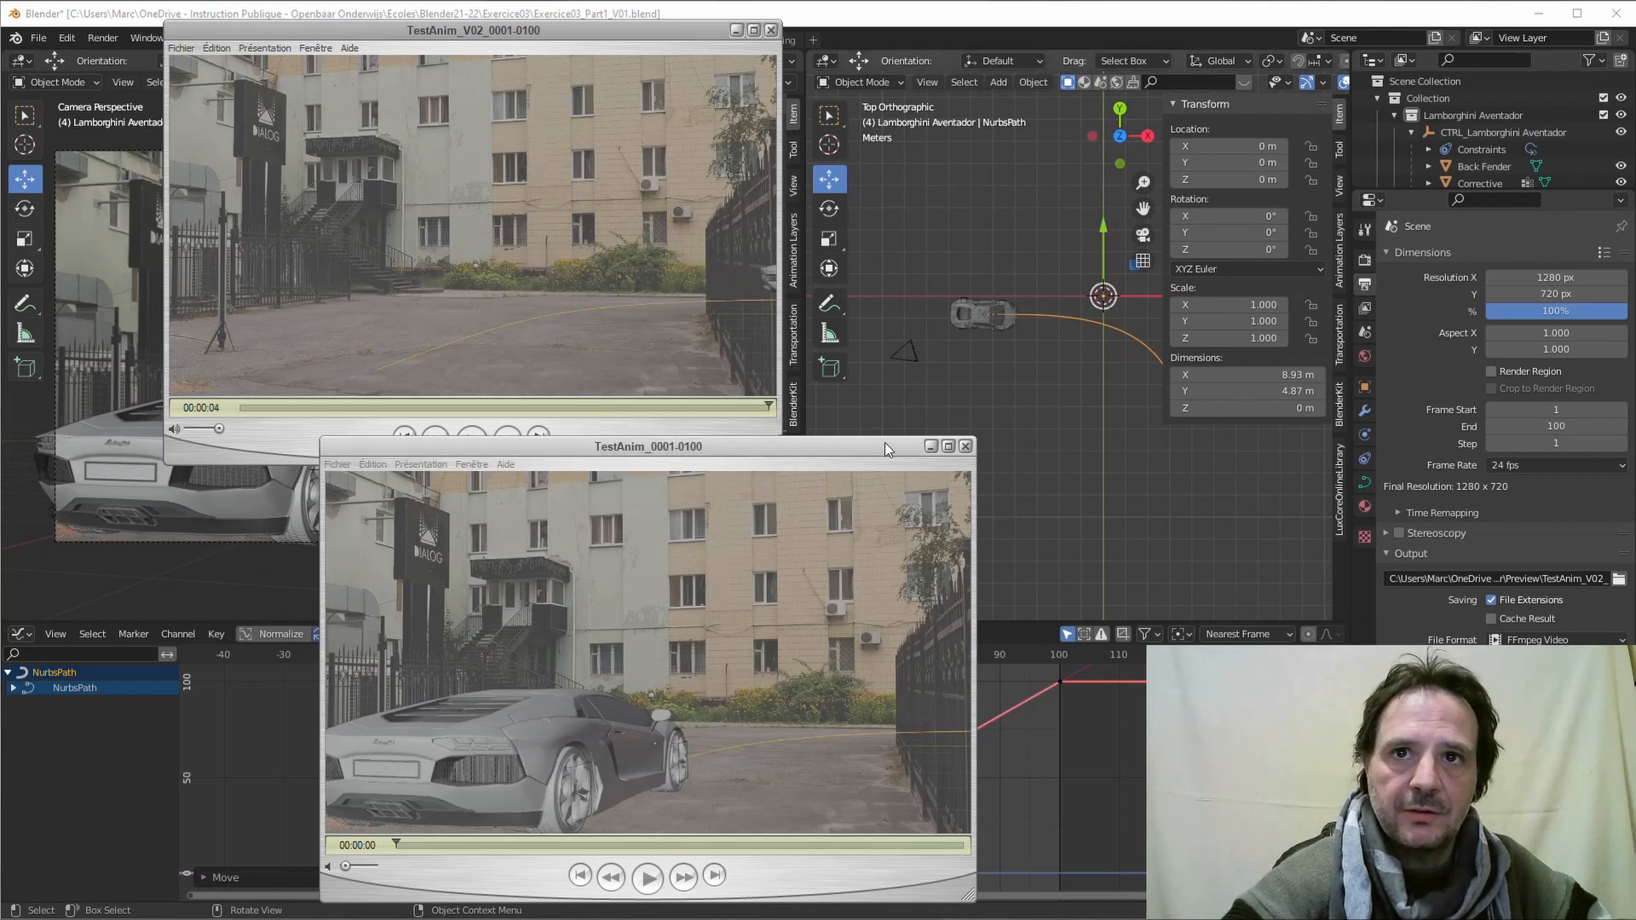
click(652, 891)
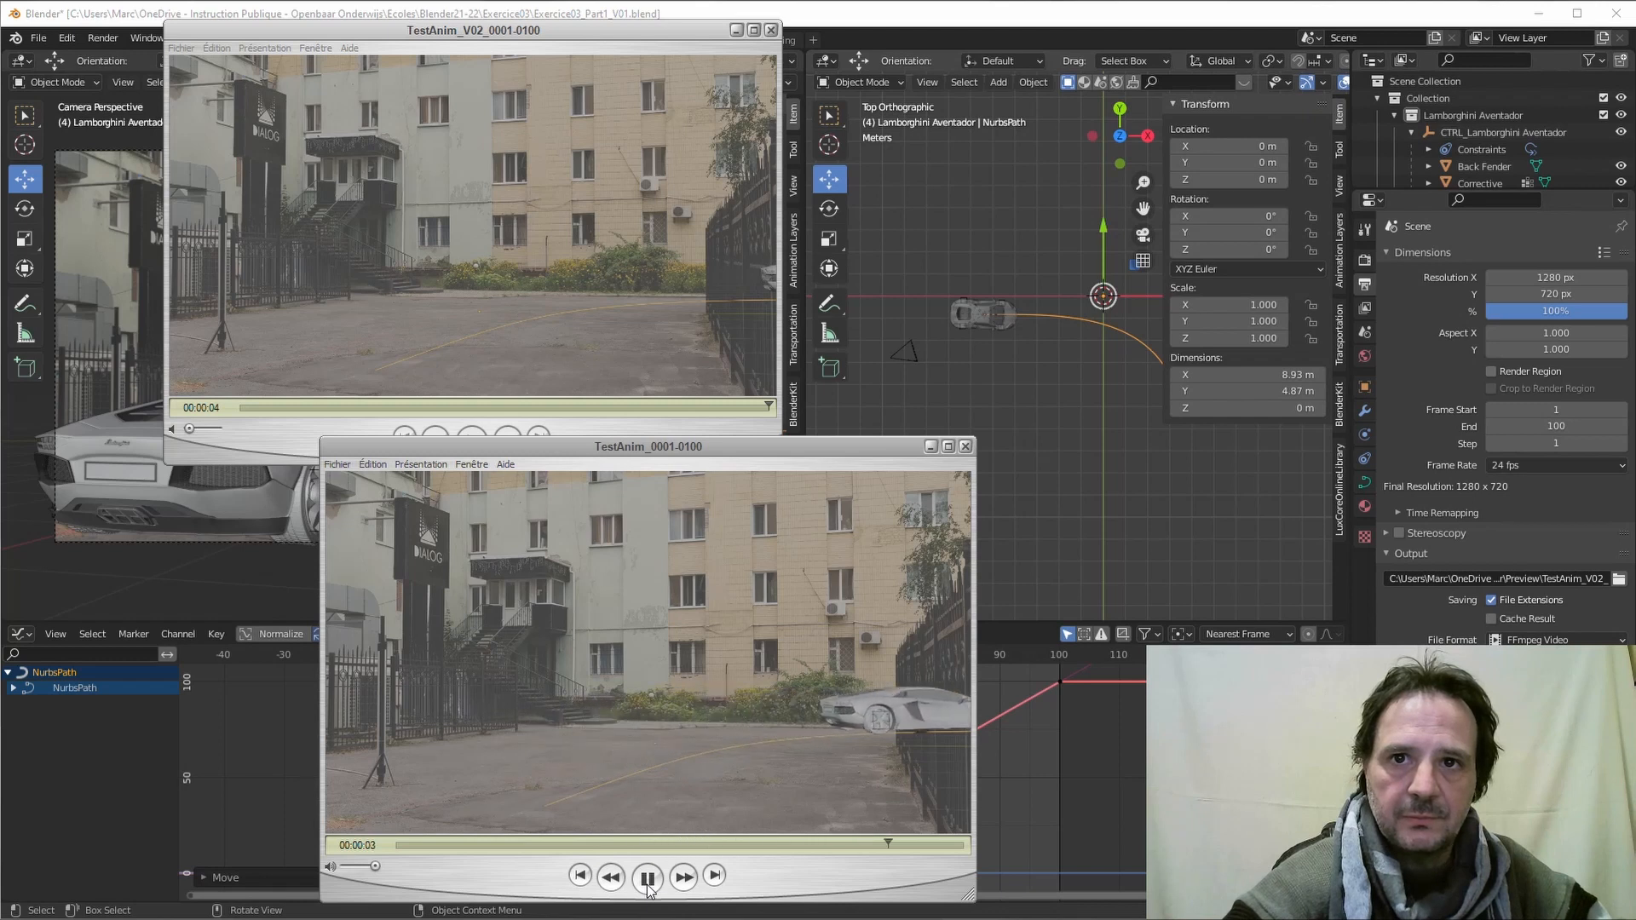
click(308, 433)
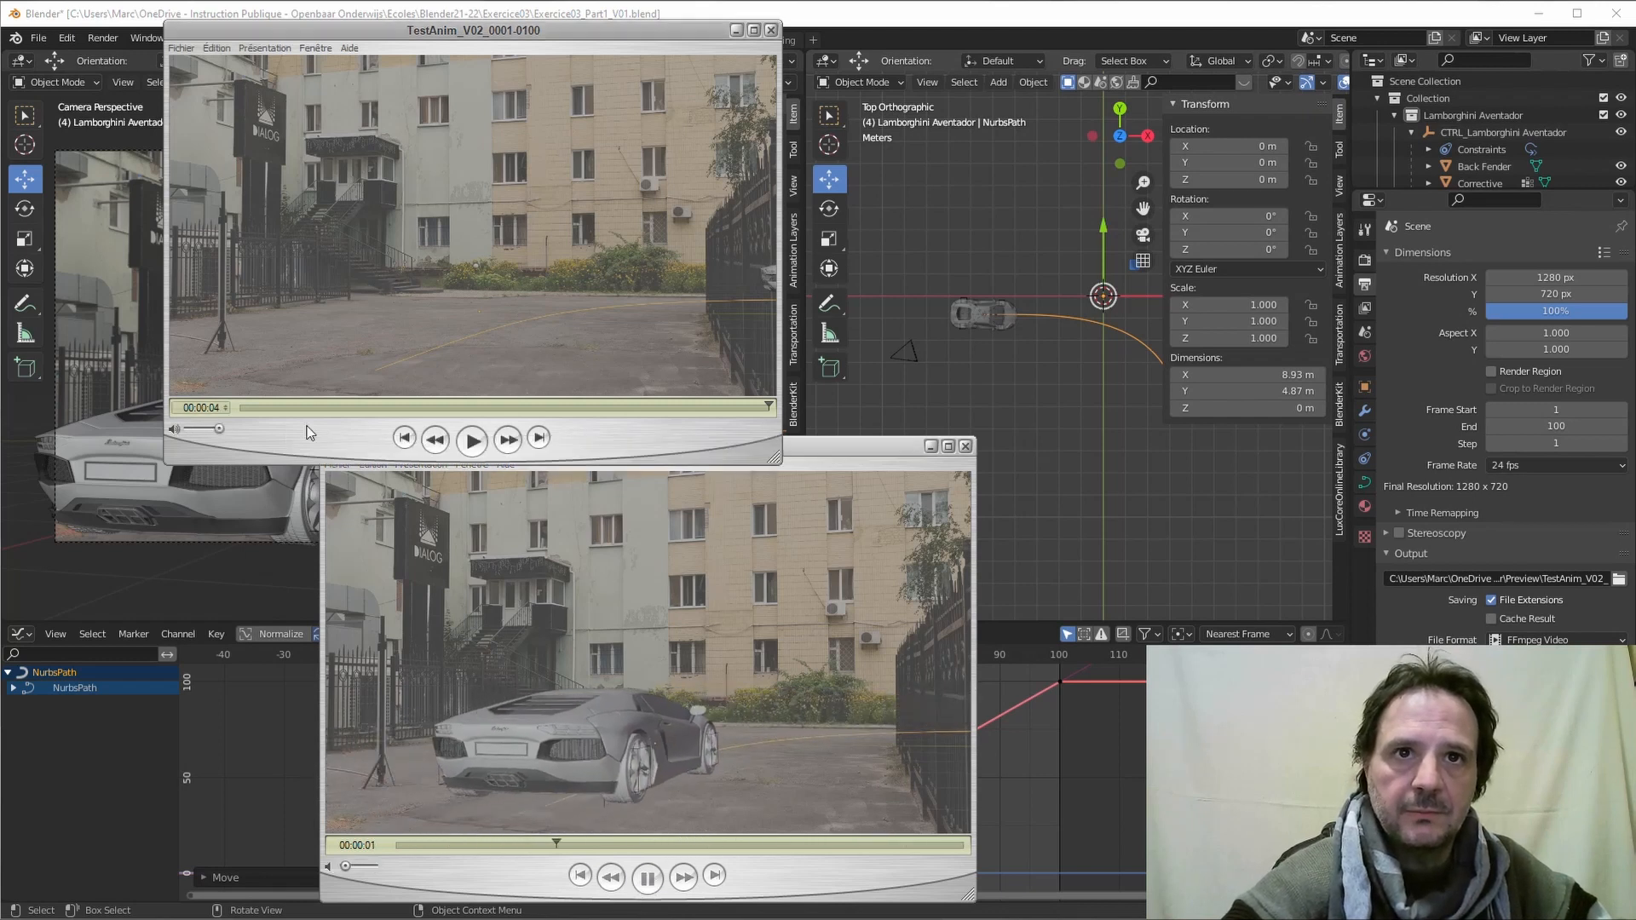
click(471, 440)
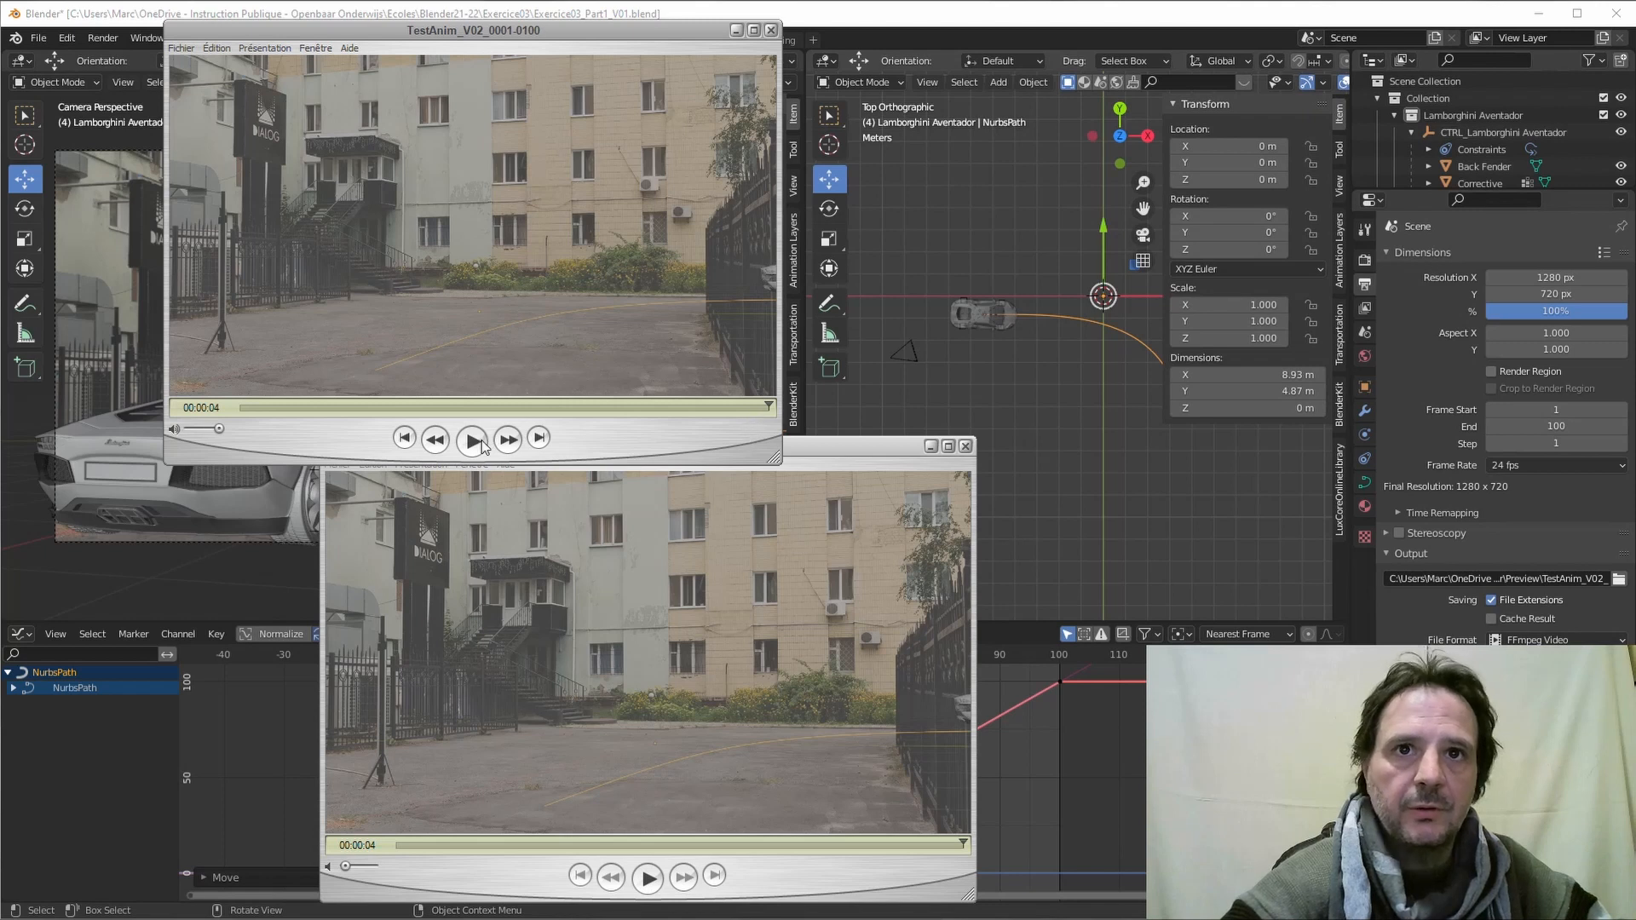
Step: Enable loop playback (Boucle) for both QuickTime preview videos
click(314, 48)
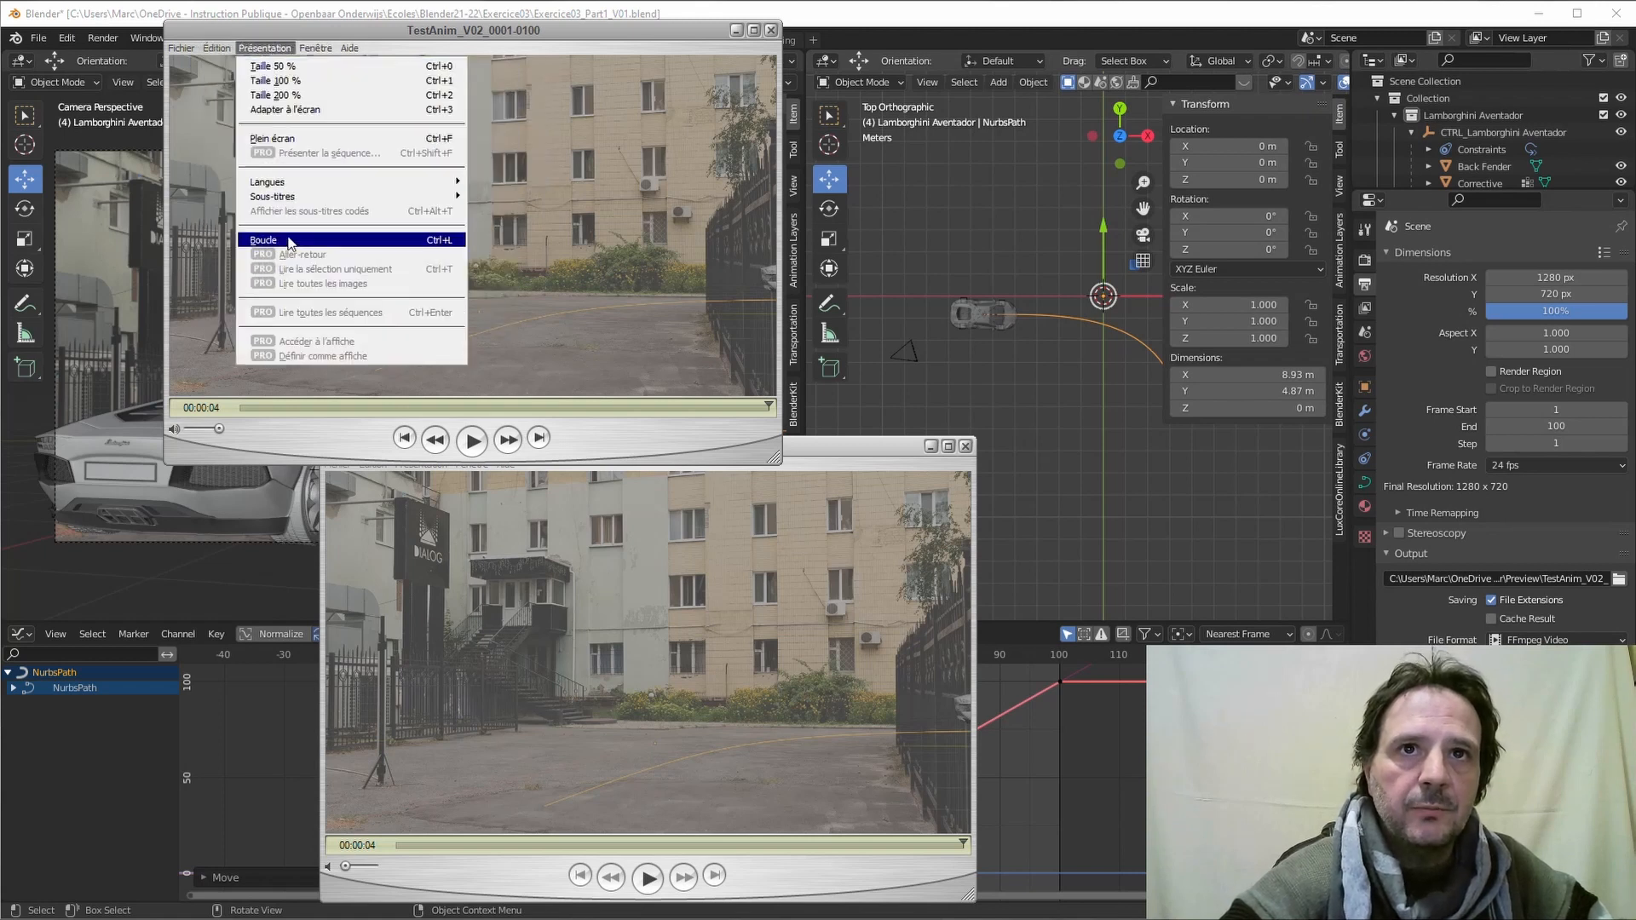
click(271, 240)
click(777, 465)
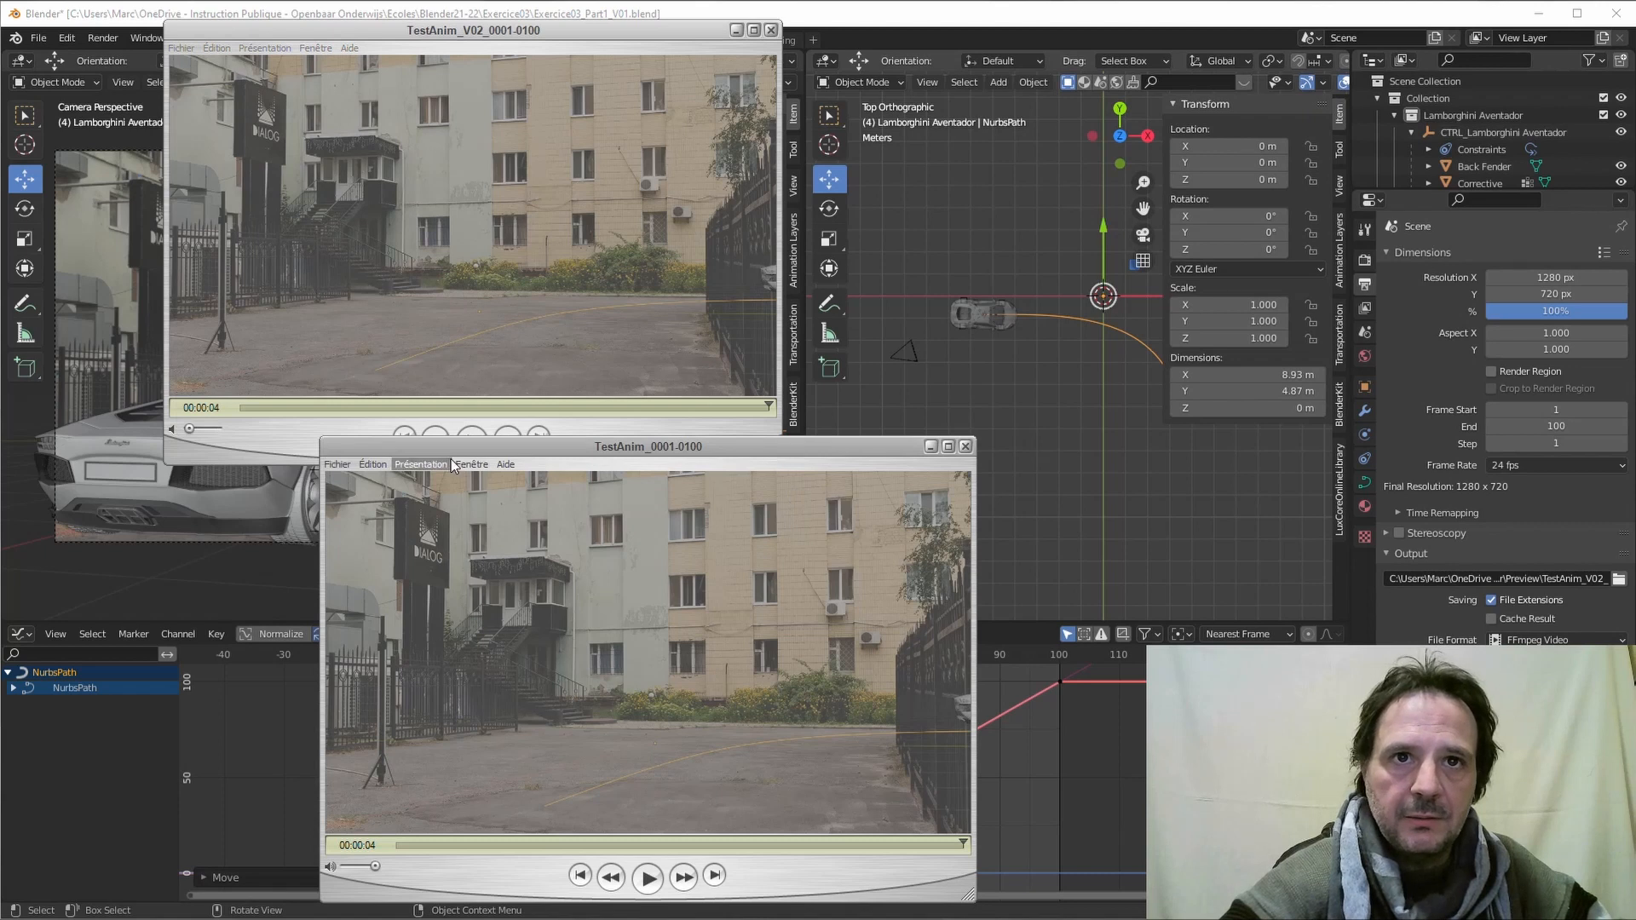
click(421, 465)
click(443, 657)
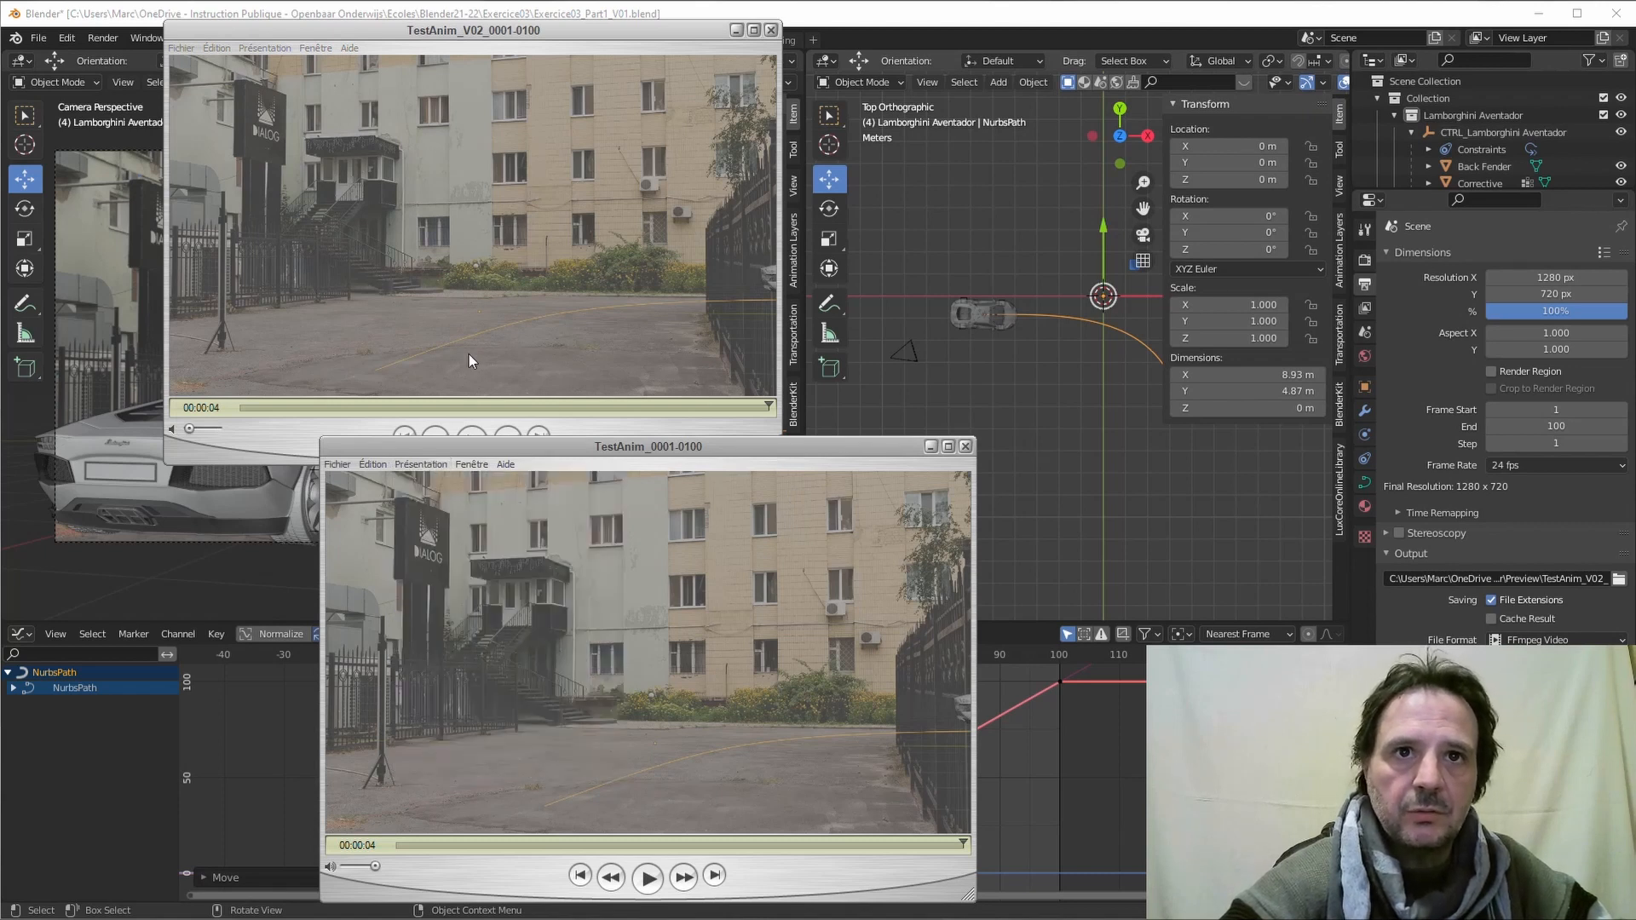
Step: Play both looping previews to compare the car's motion, and close both QuickTime windows to return to Blender
click(358, 430)
click(474, 442)
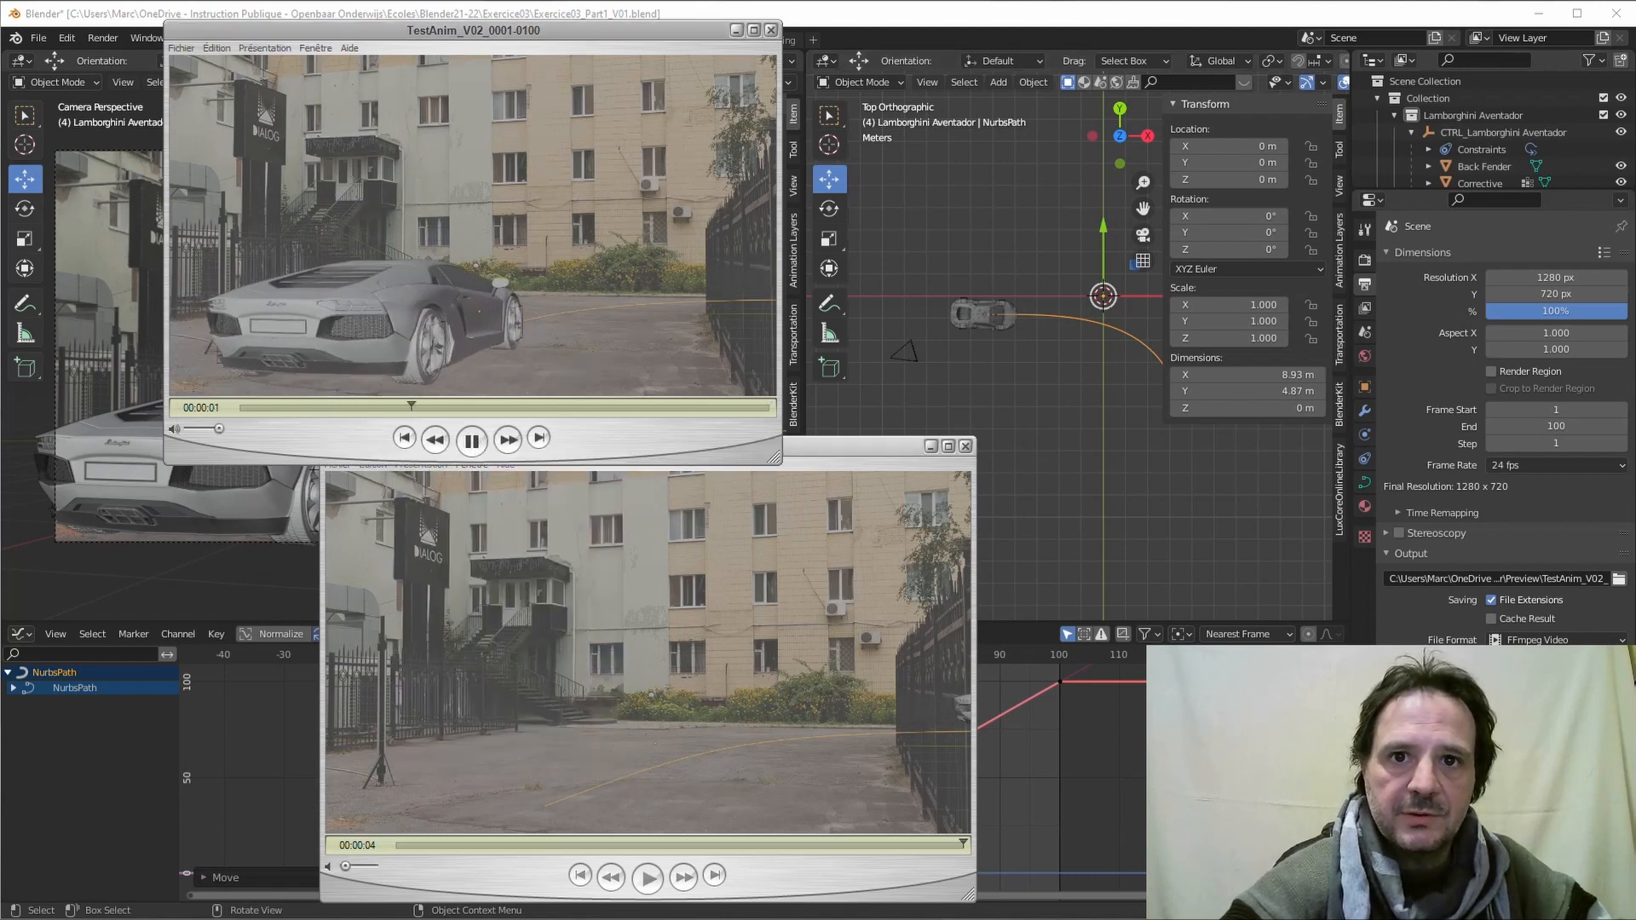
click(658, 901)
click(648, 878)
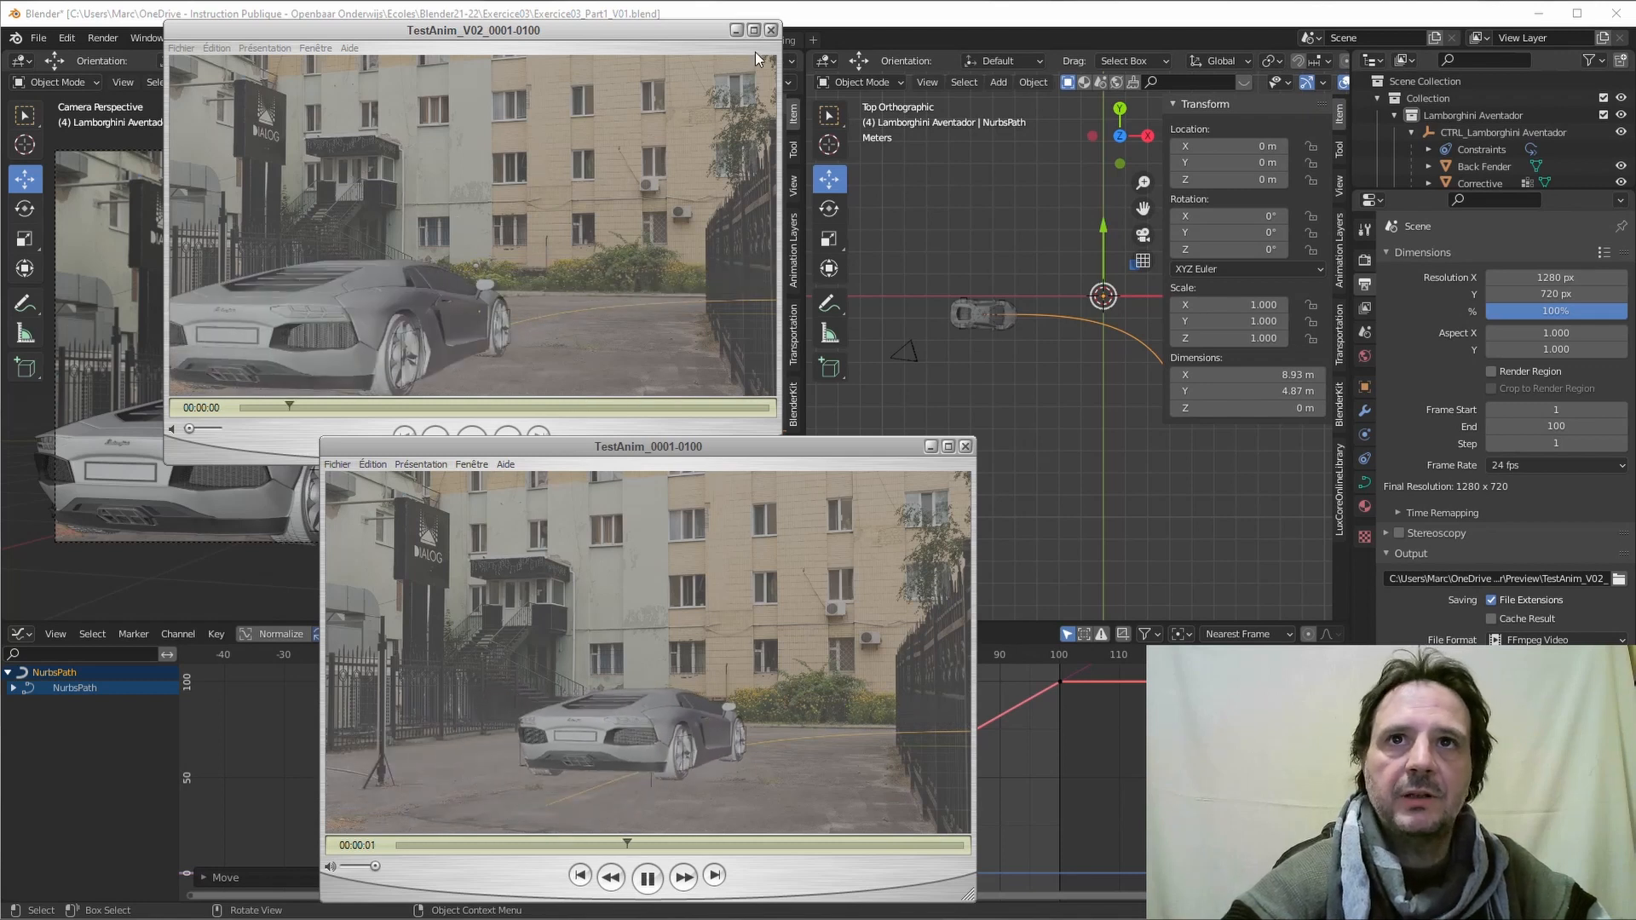
click(772, 31)
click(965, 446)
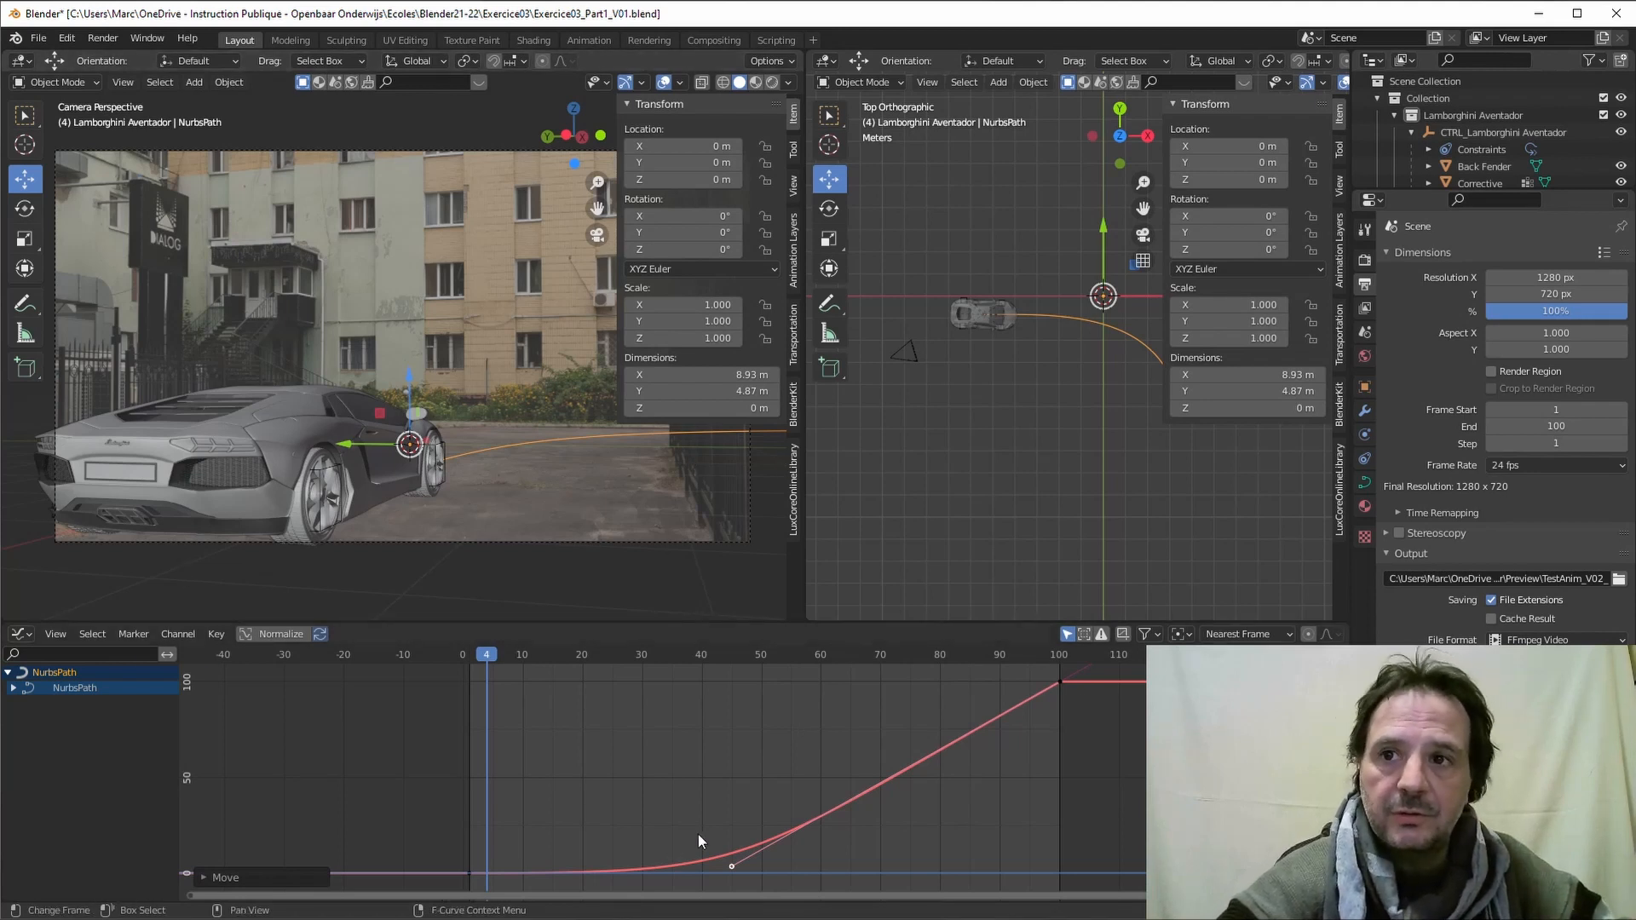
Step: Lower the frame-100 keyframe's incoming handle to about frame 46, just below value 0, and check the motion by scrubbing to frame 40 and back to frame 1
drag(733, 867, 734, 878)
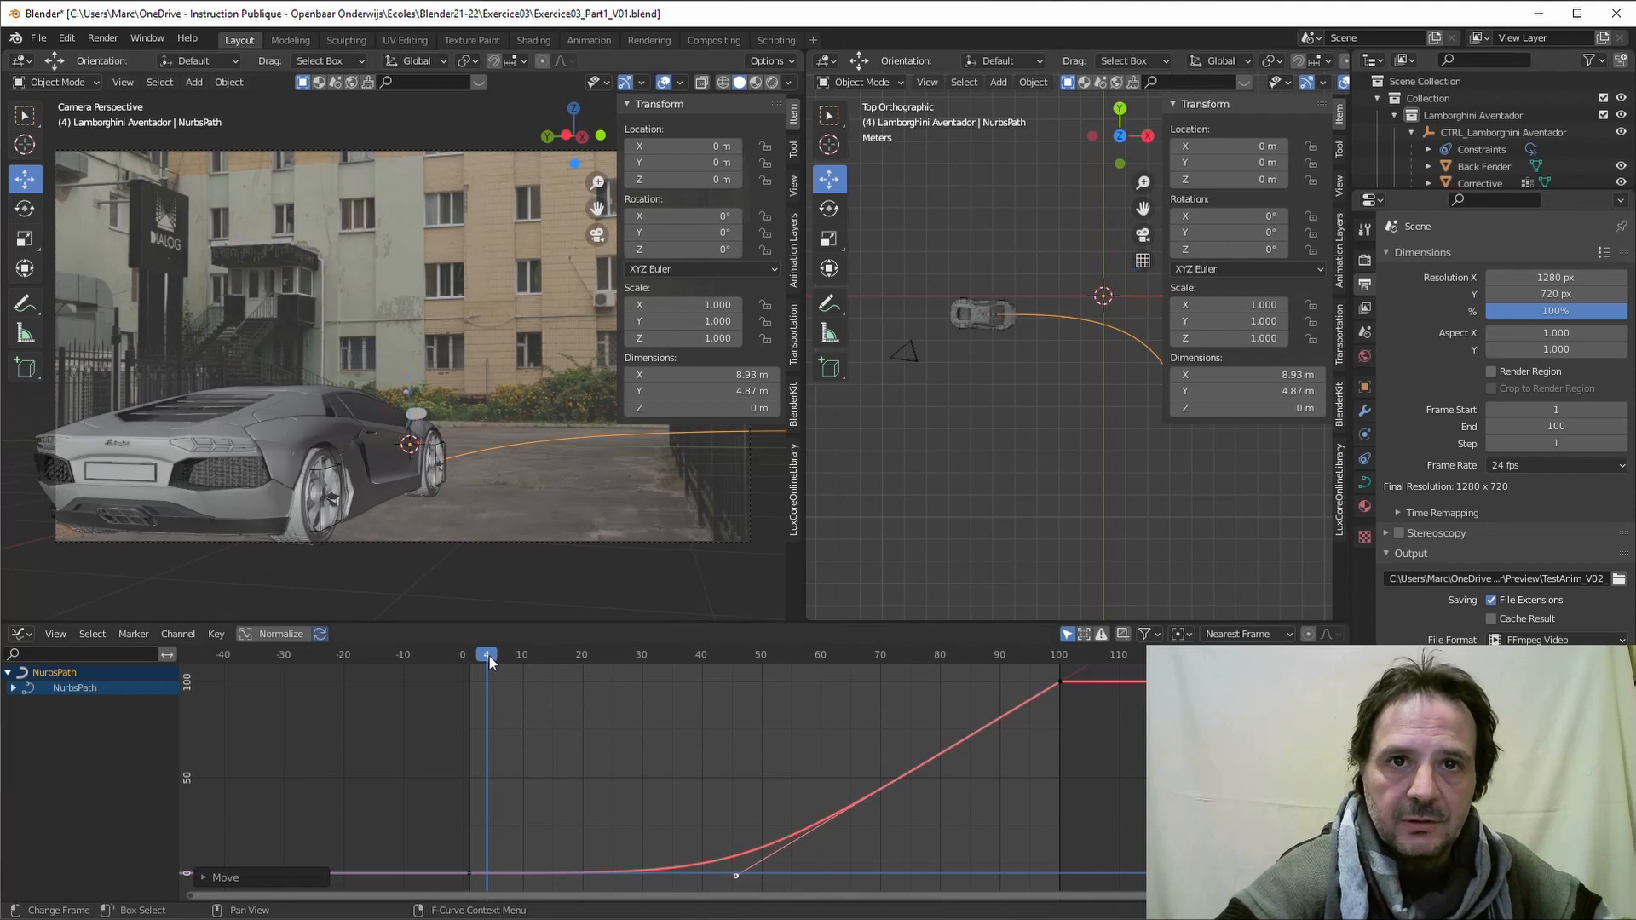
drag(489, 656, 703, 735)
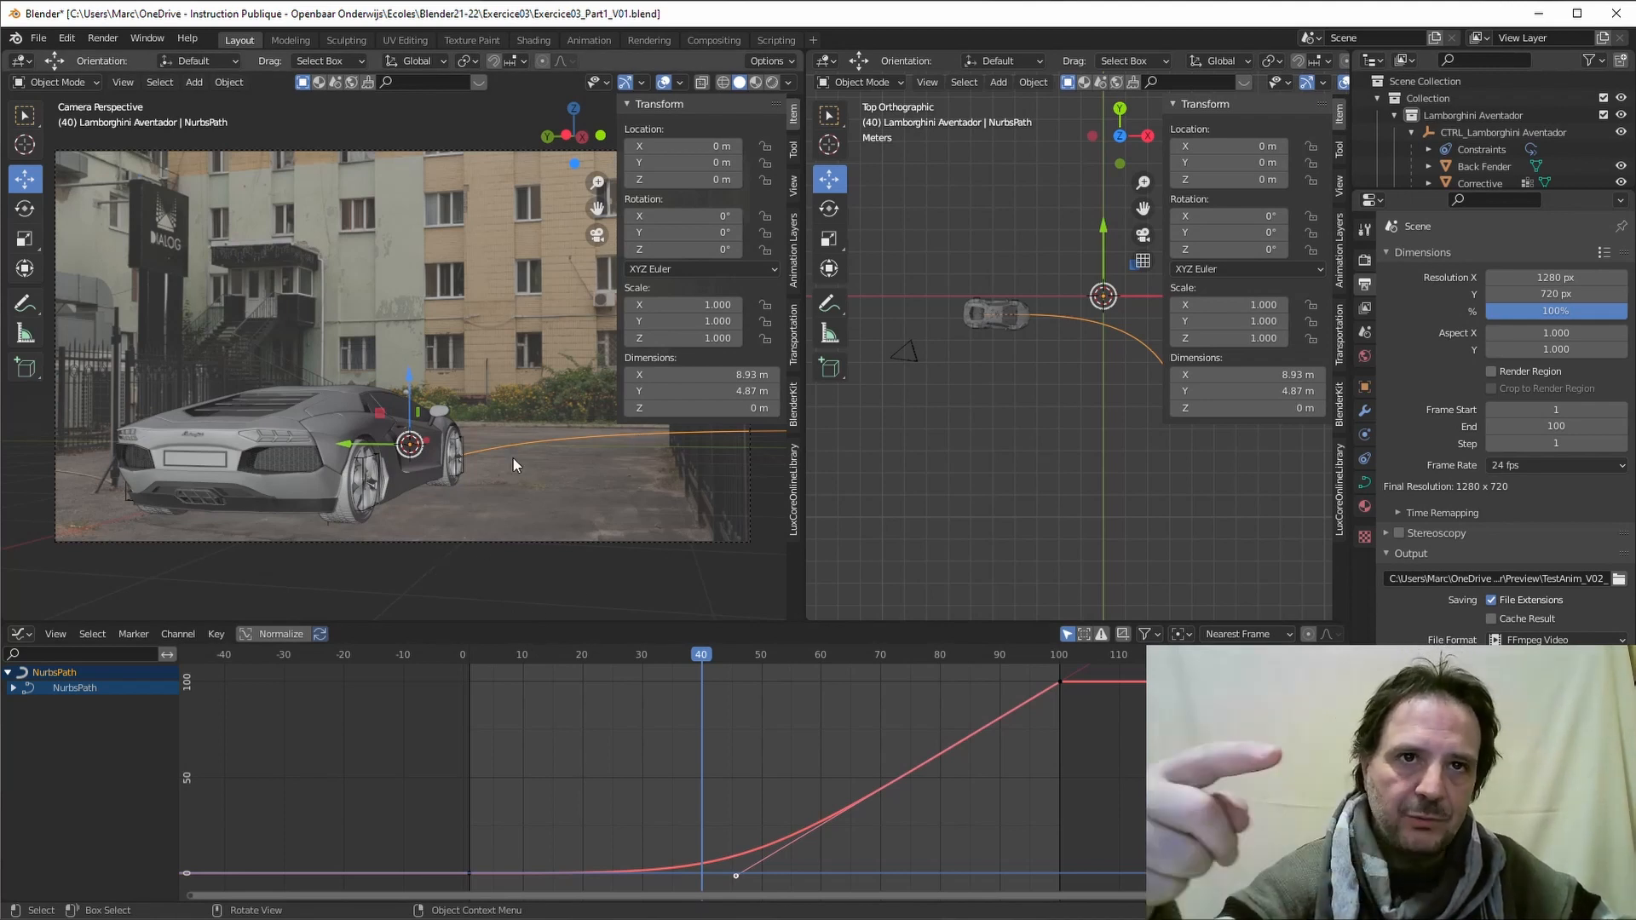
drag(703, 663, 469, 673)
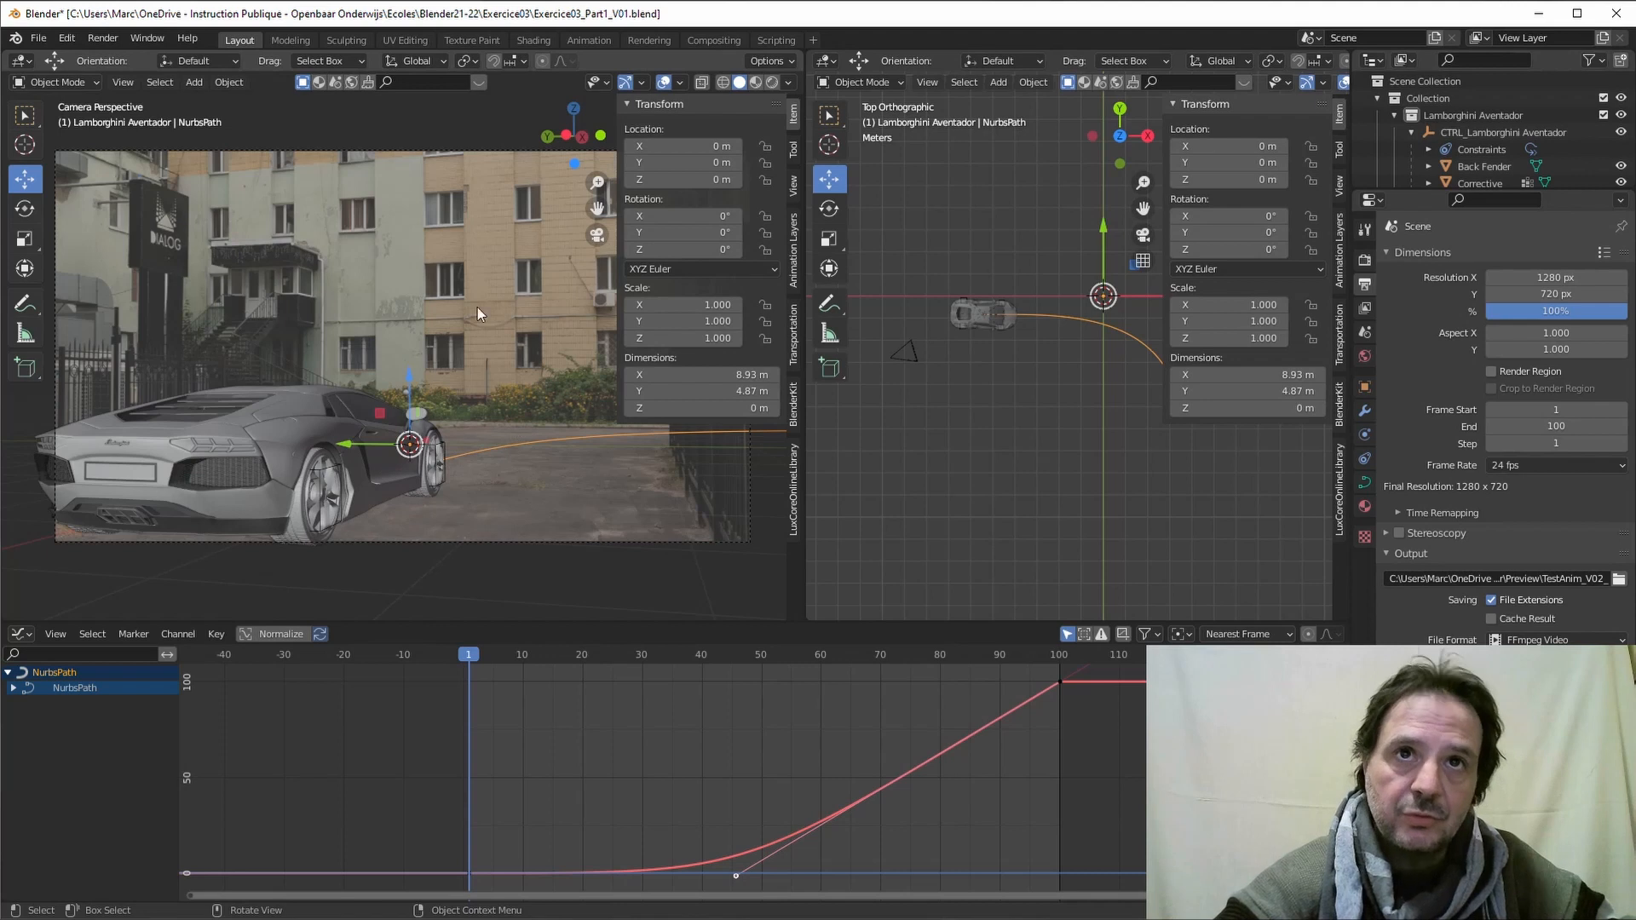
Step: Select the CTRL_Lamborghini Aventador controller, the front right wheel, and finally that wheel's controller CTRRoueAVTD
click(416, 62)
click(416, 61)
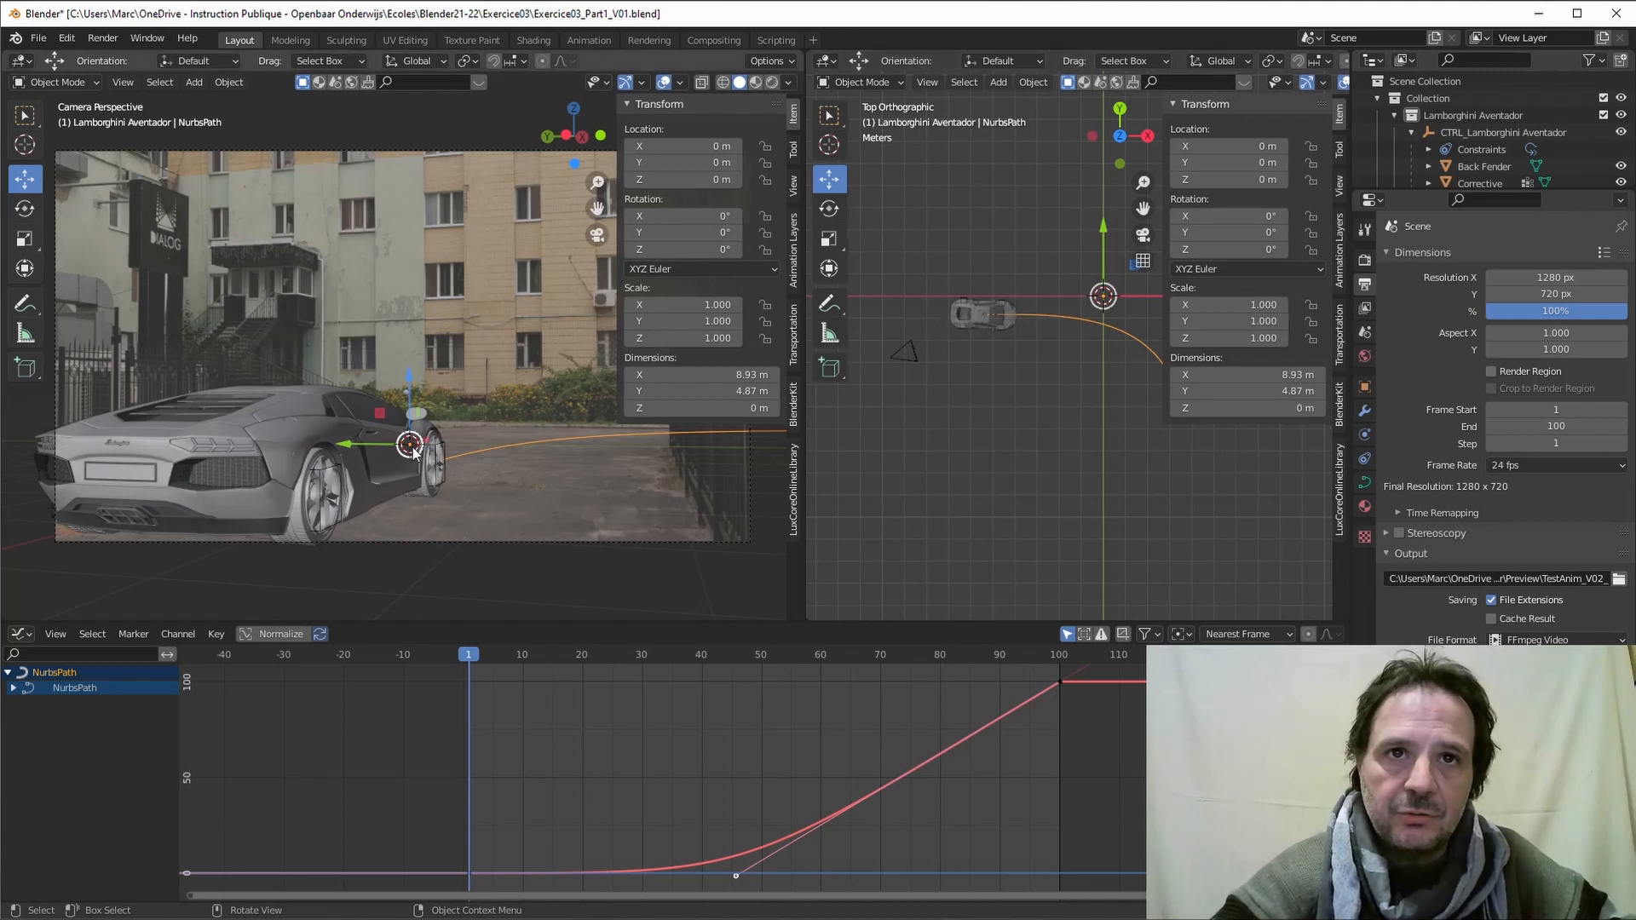
click(1441, 134)
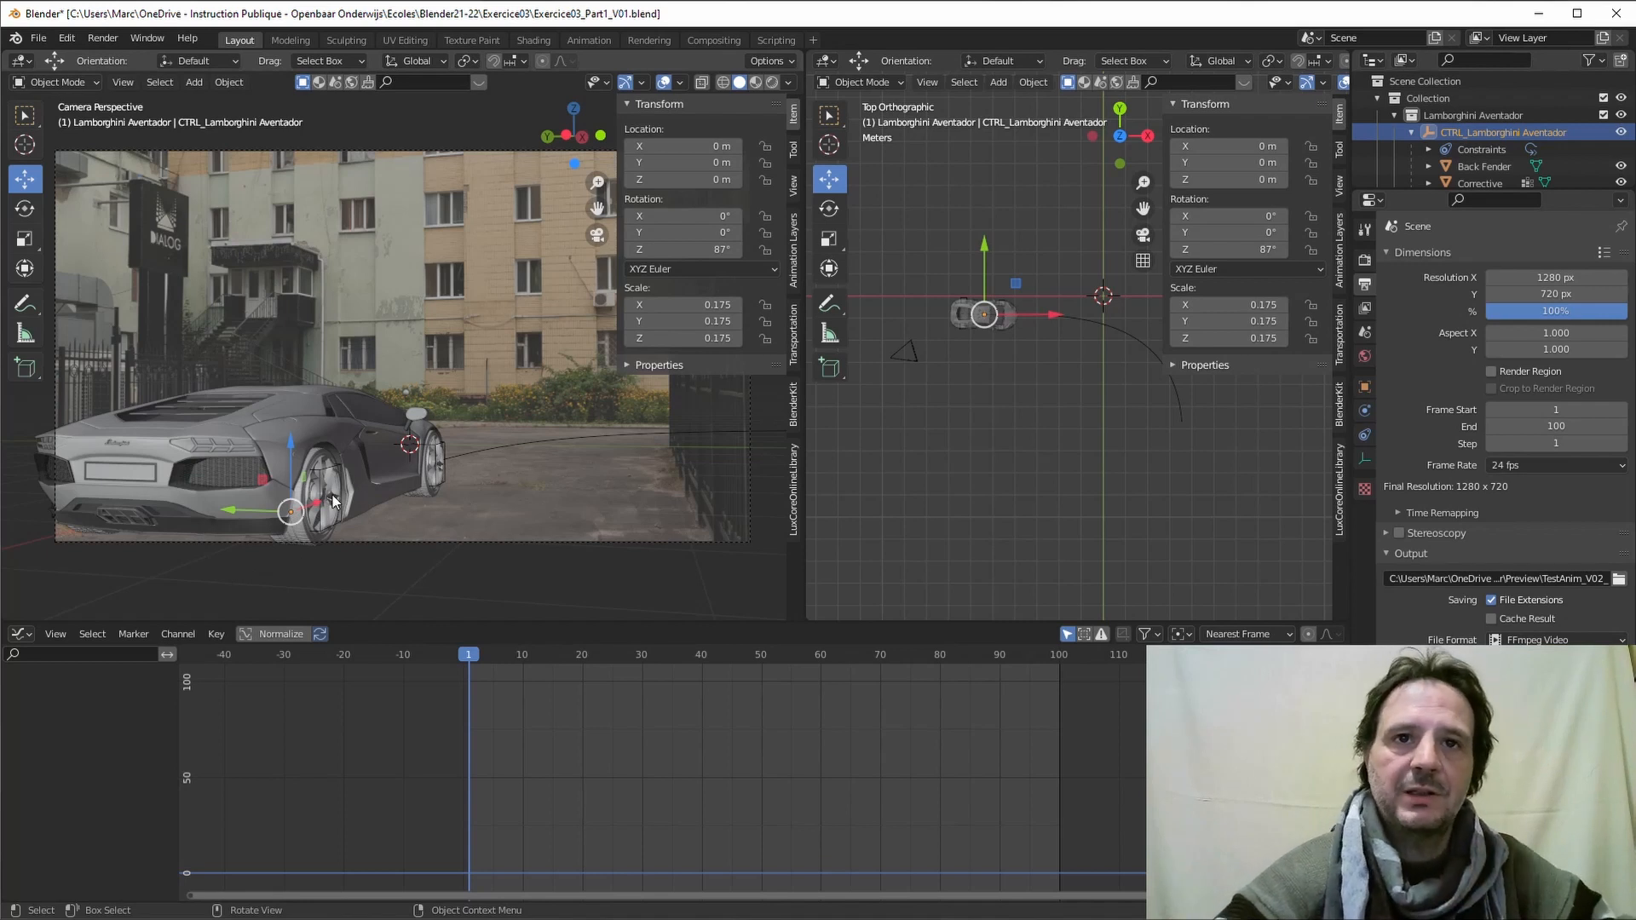
click(437, 458)
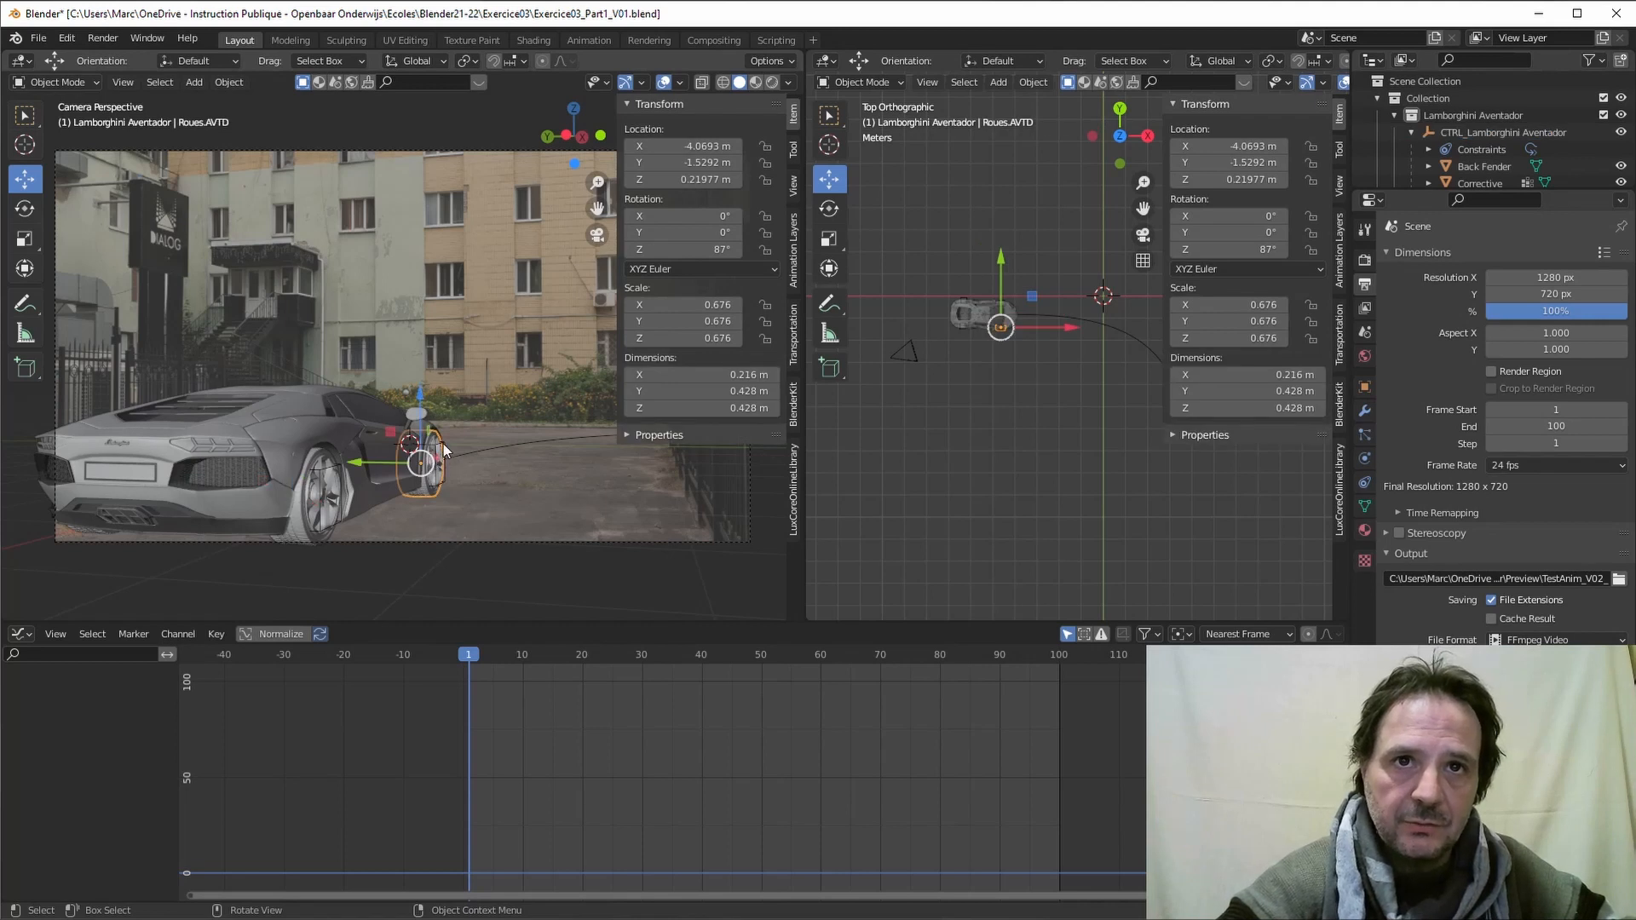
click(443, 451)
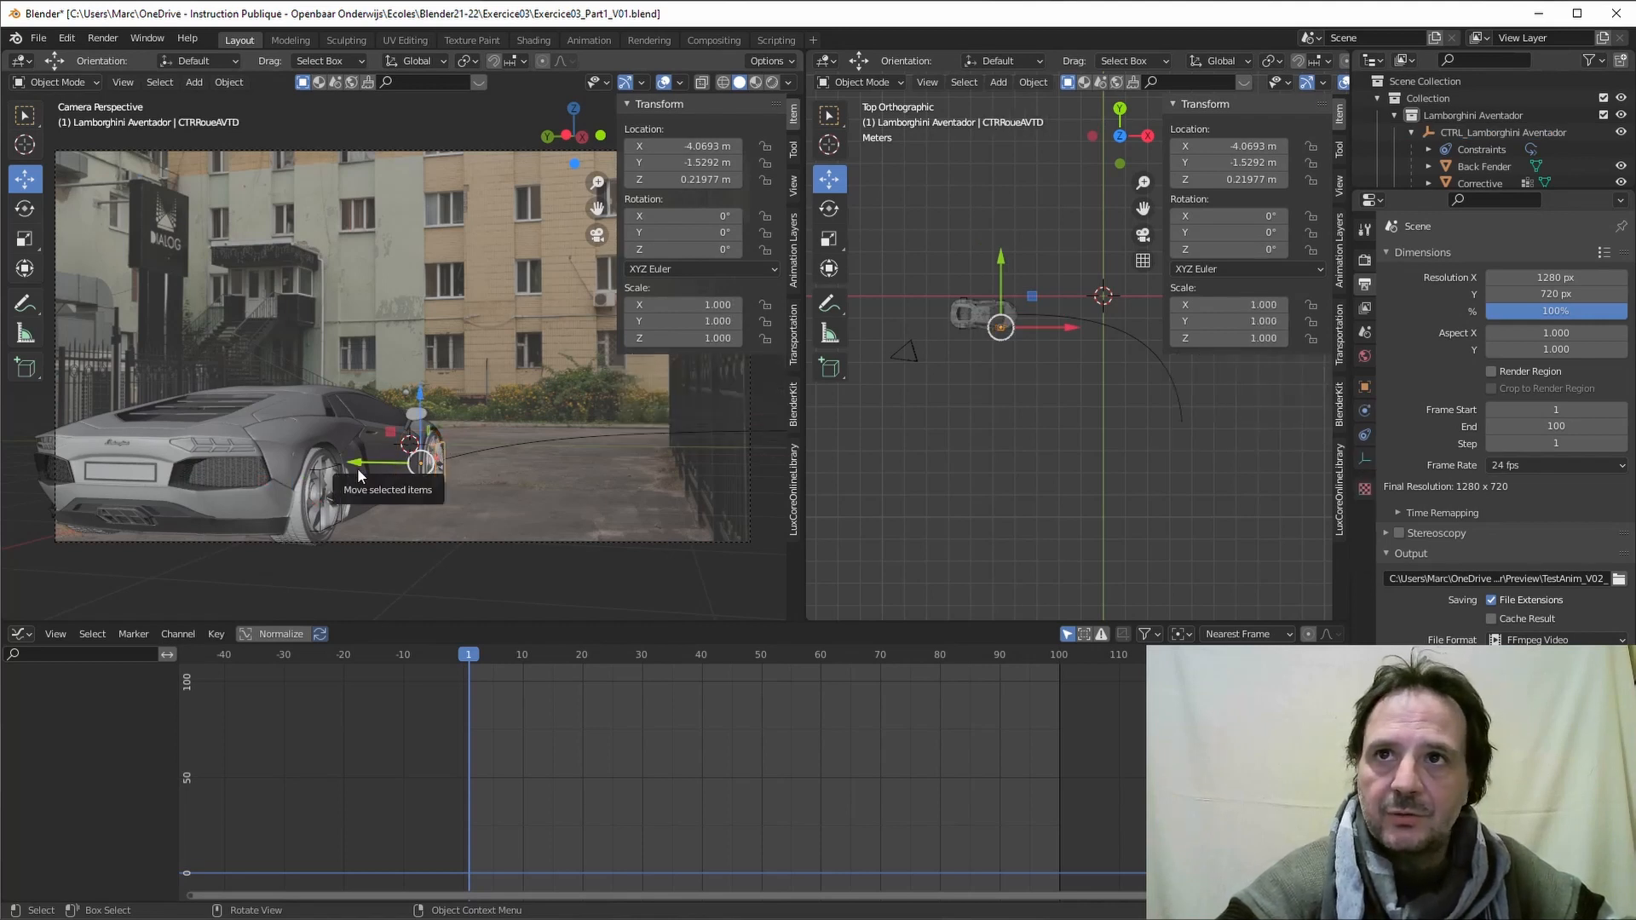
Step: Test-rotate the front wheel controller 2.5° around Y and return its Y rotation to 0°
drag(598, 623, 598, 612)
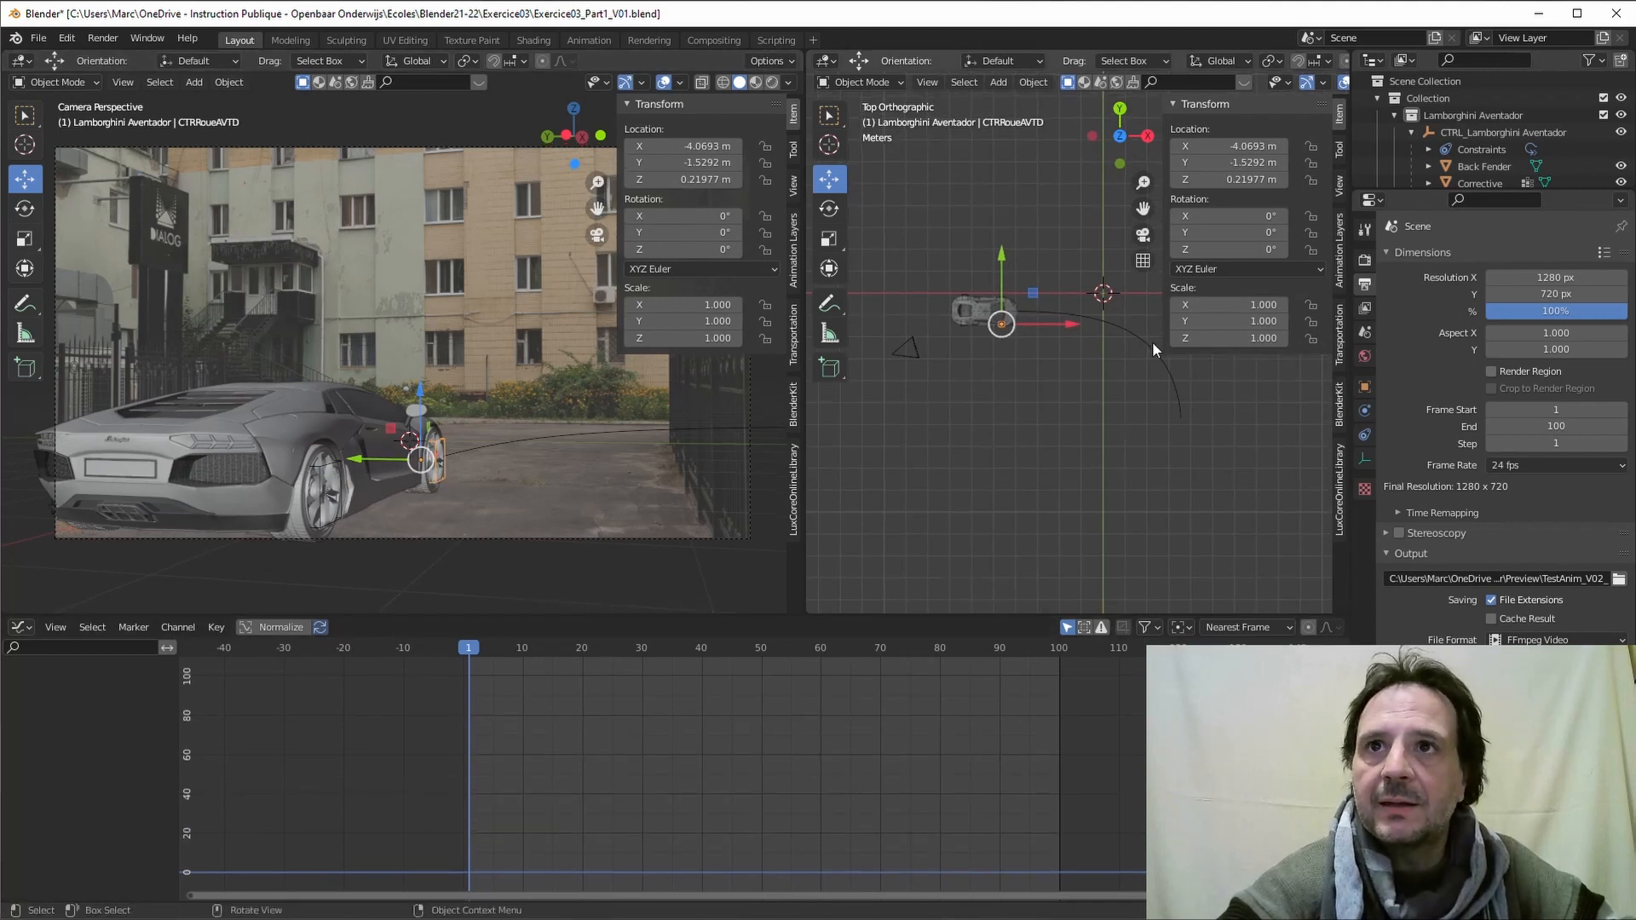
mouse_move(1197, 232)
mouse_down()
mouse_move(1266, 231)
mouse_move(1209, 232)
mouse_up()
click(1198, 232)
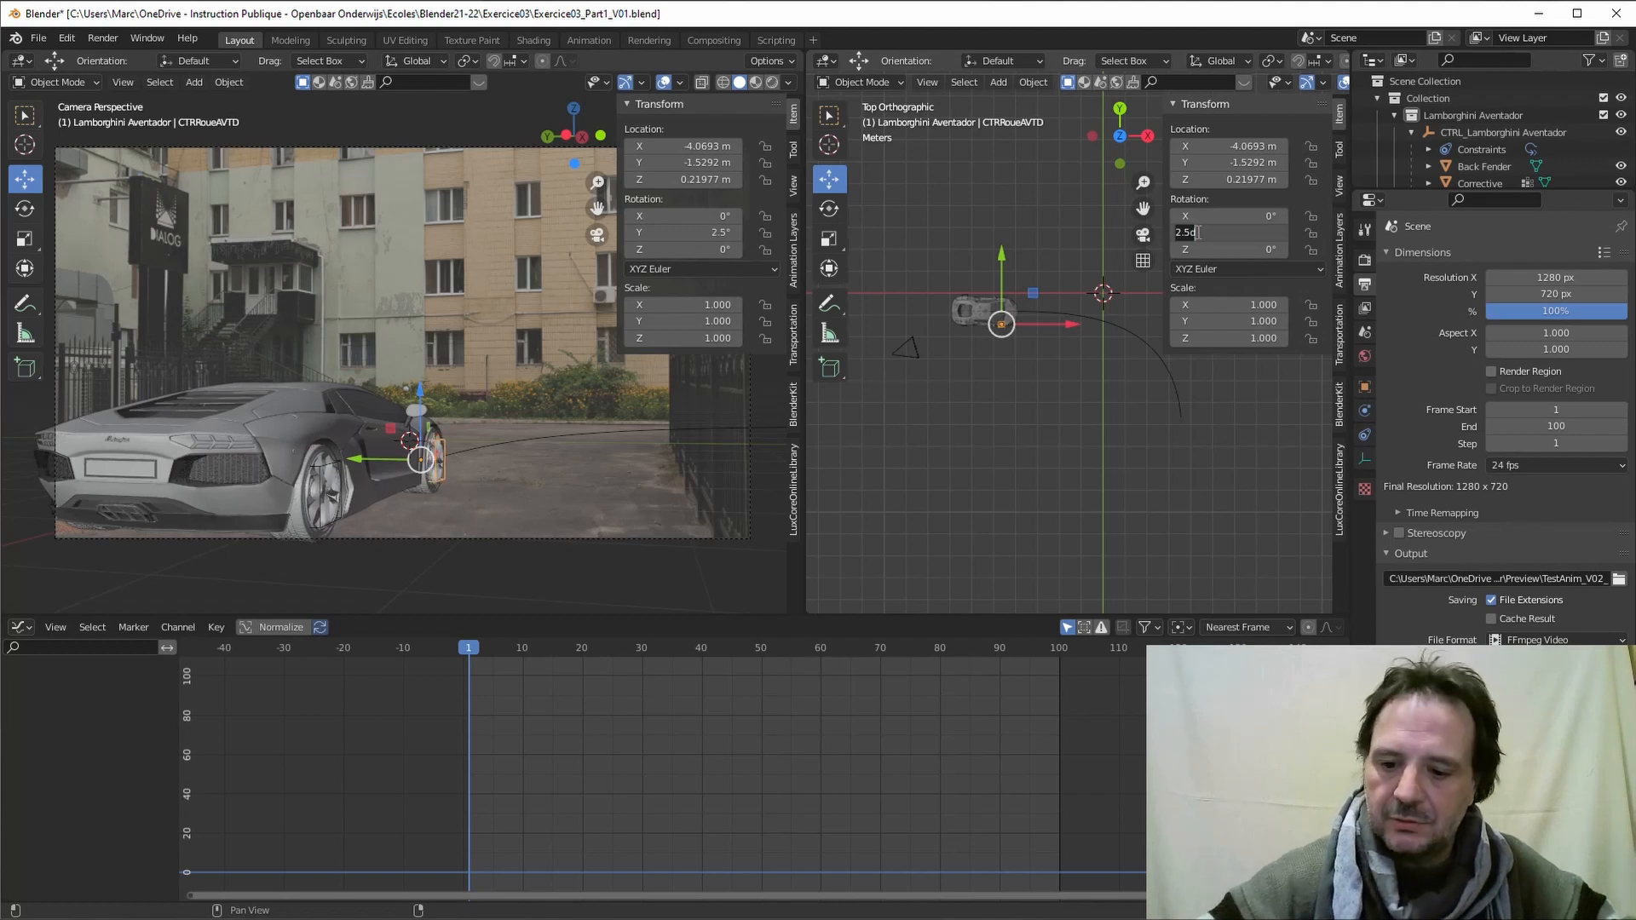
text(0)
key(Return)
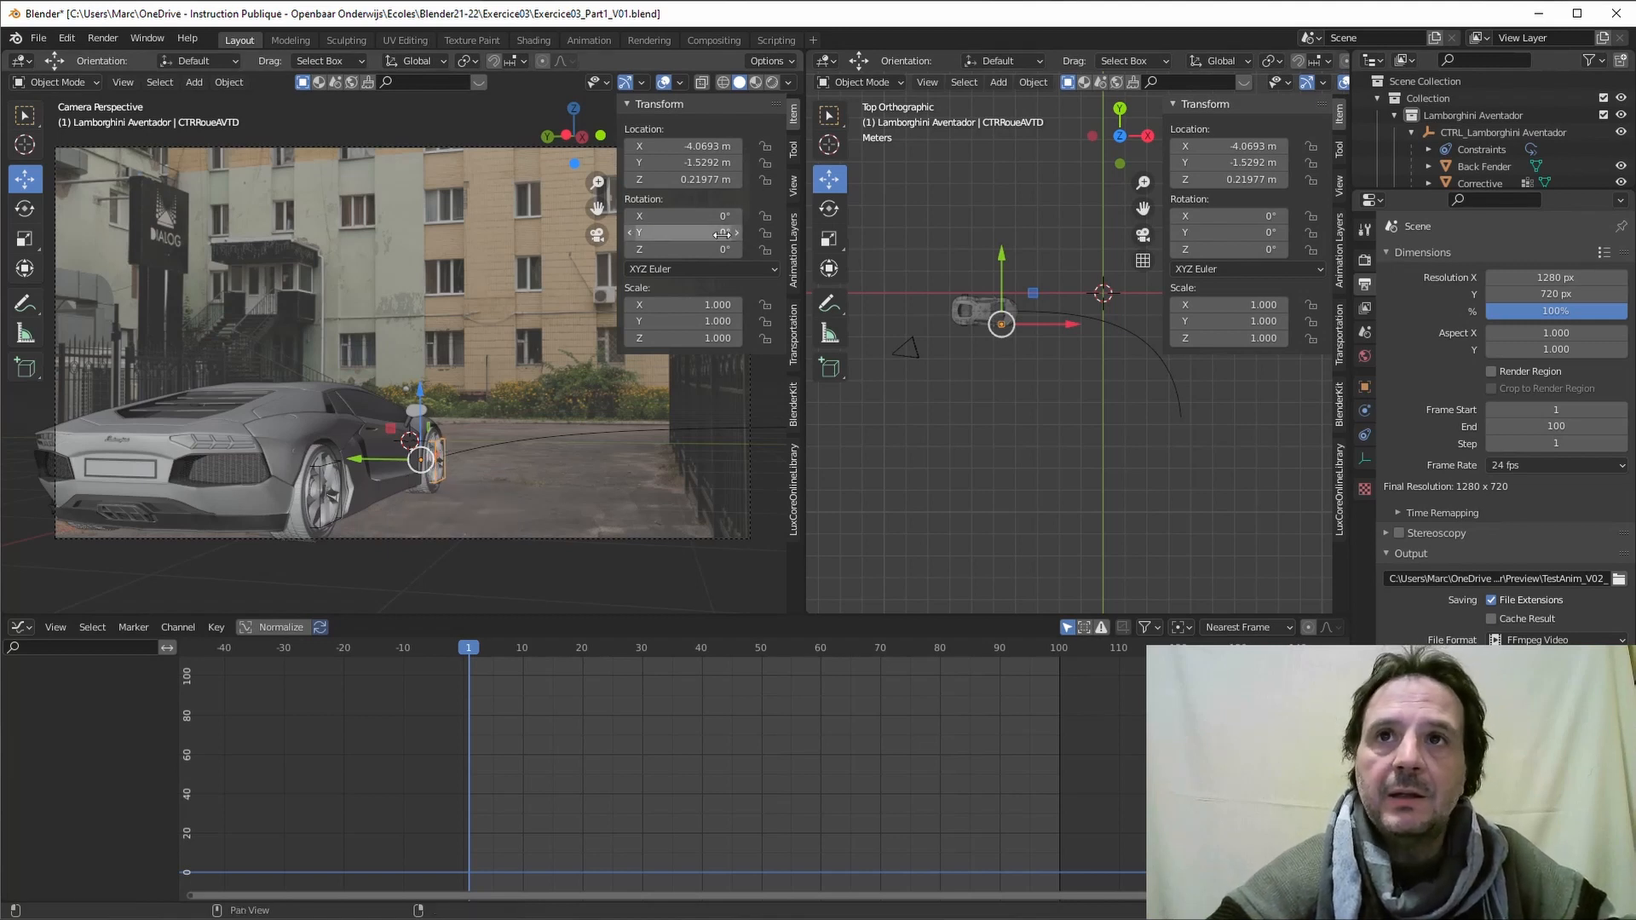
Step: Add a driver to the front wheel controller's Y rotation and switch the Graph Editor area to the Drivers editor
right_click(1204, 232)
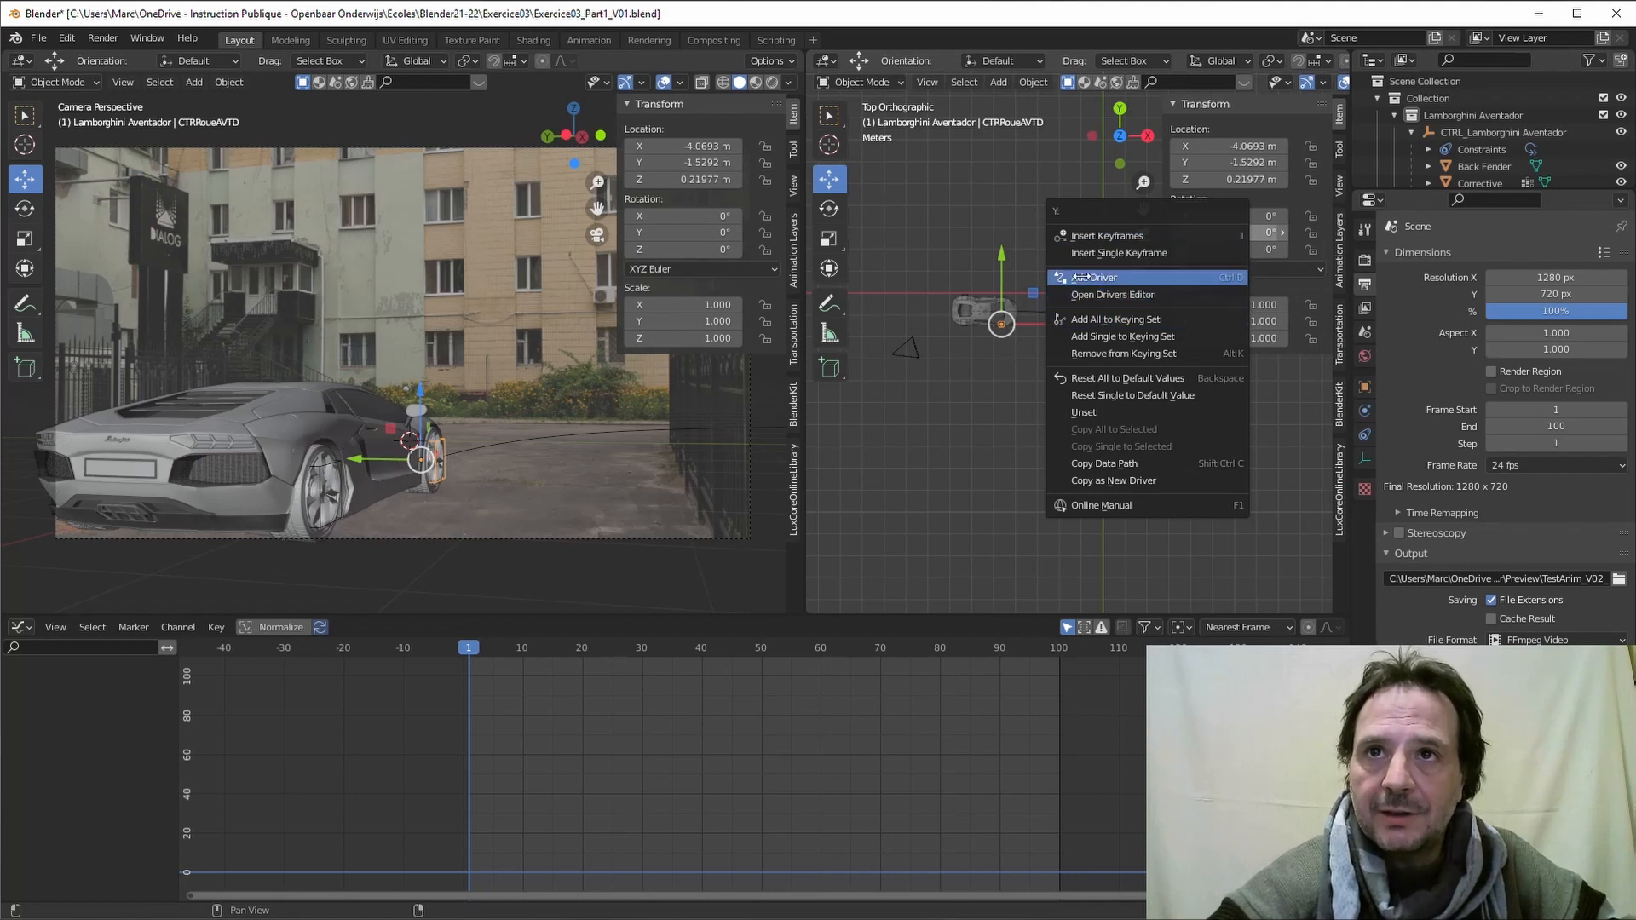
click(1084, 279)
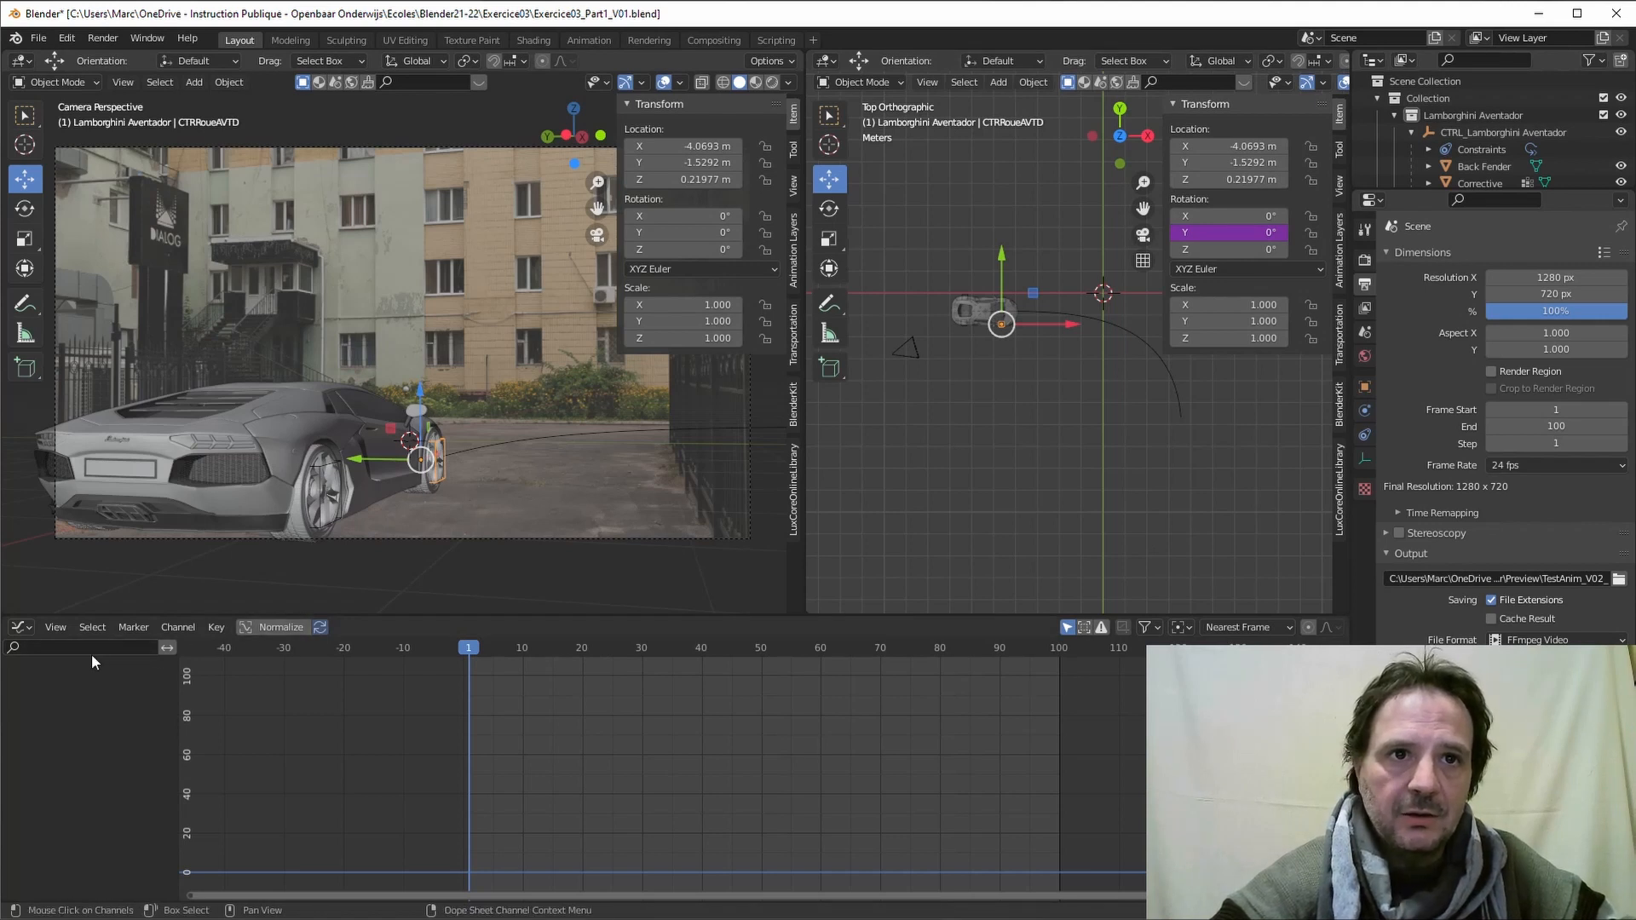
drag(840, 615, 840, 594)
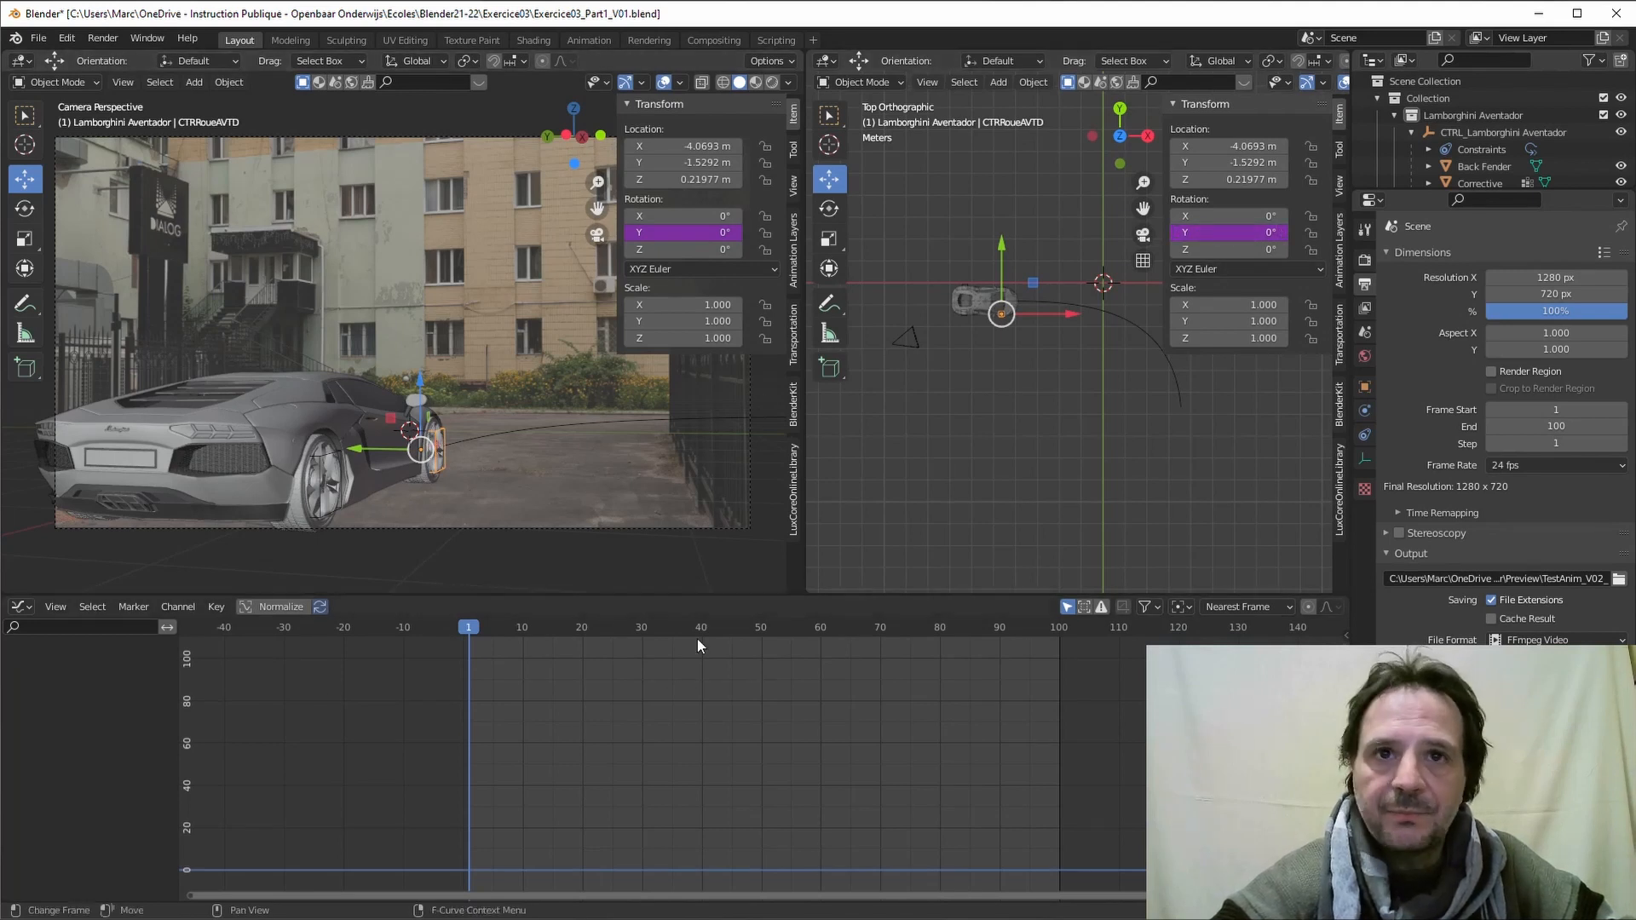
click(22, 607)
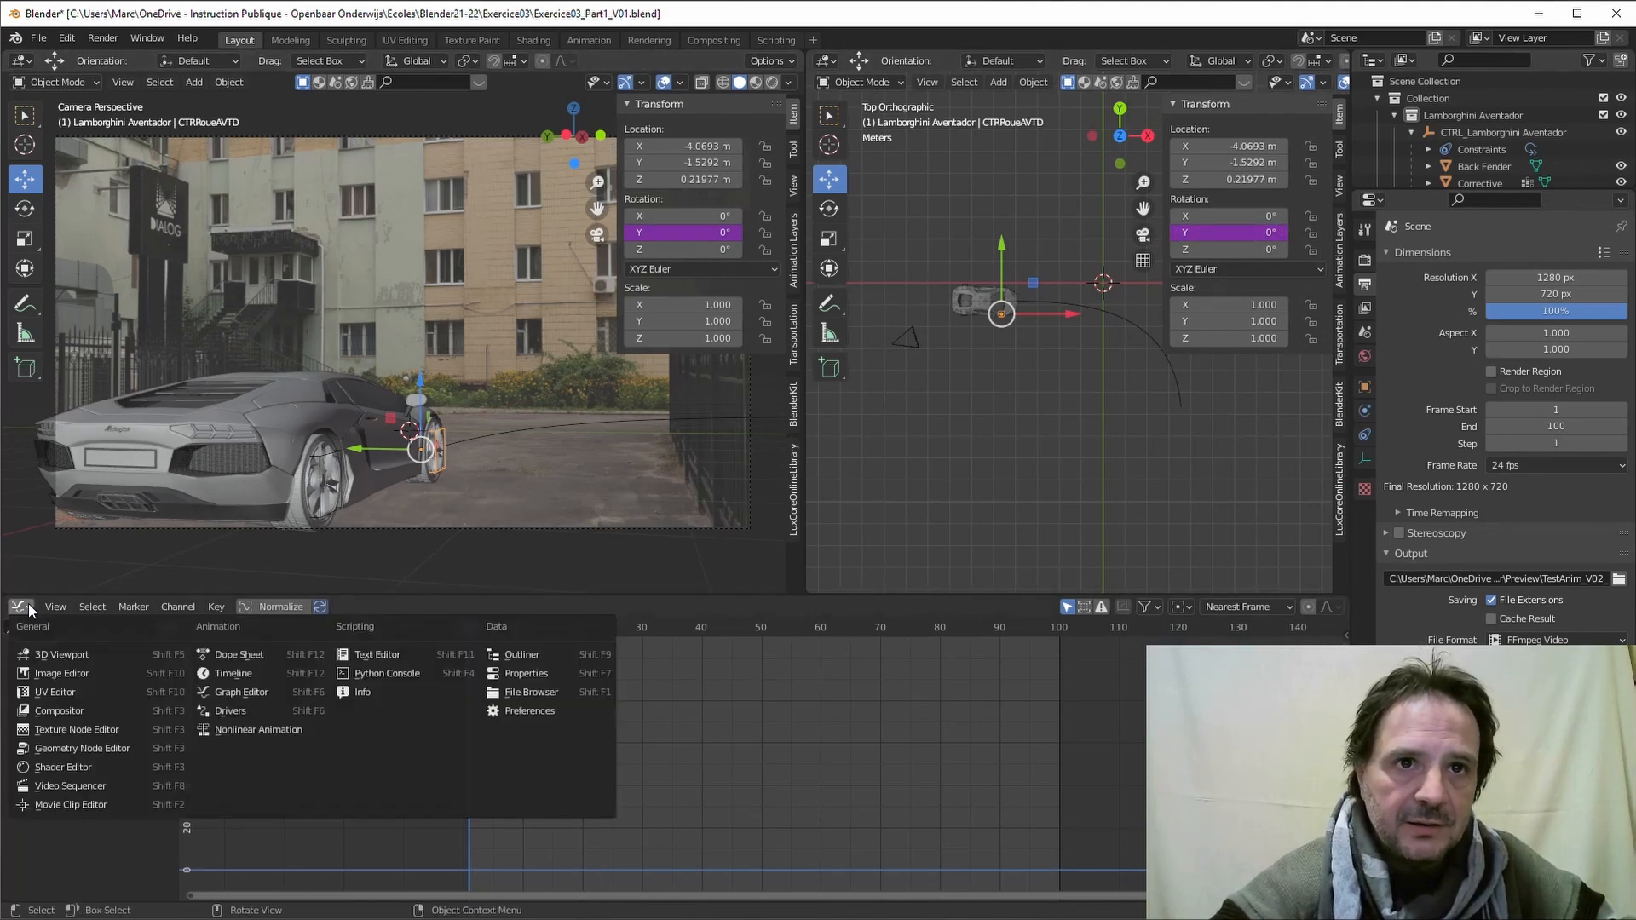
click(213, 711)
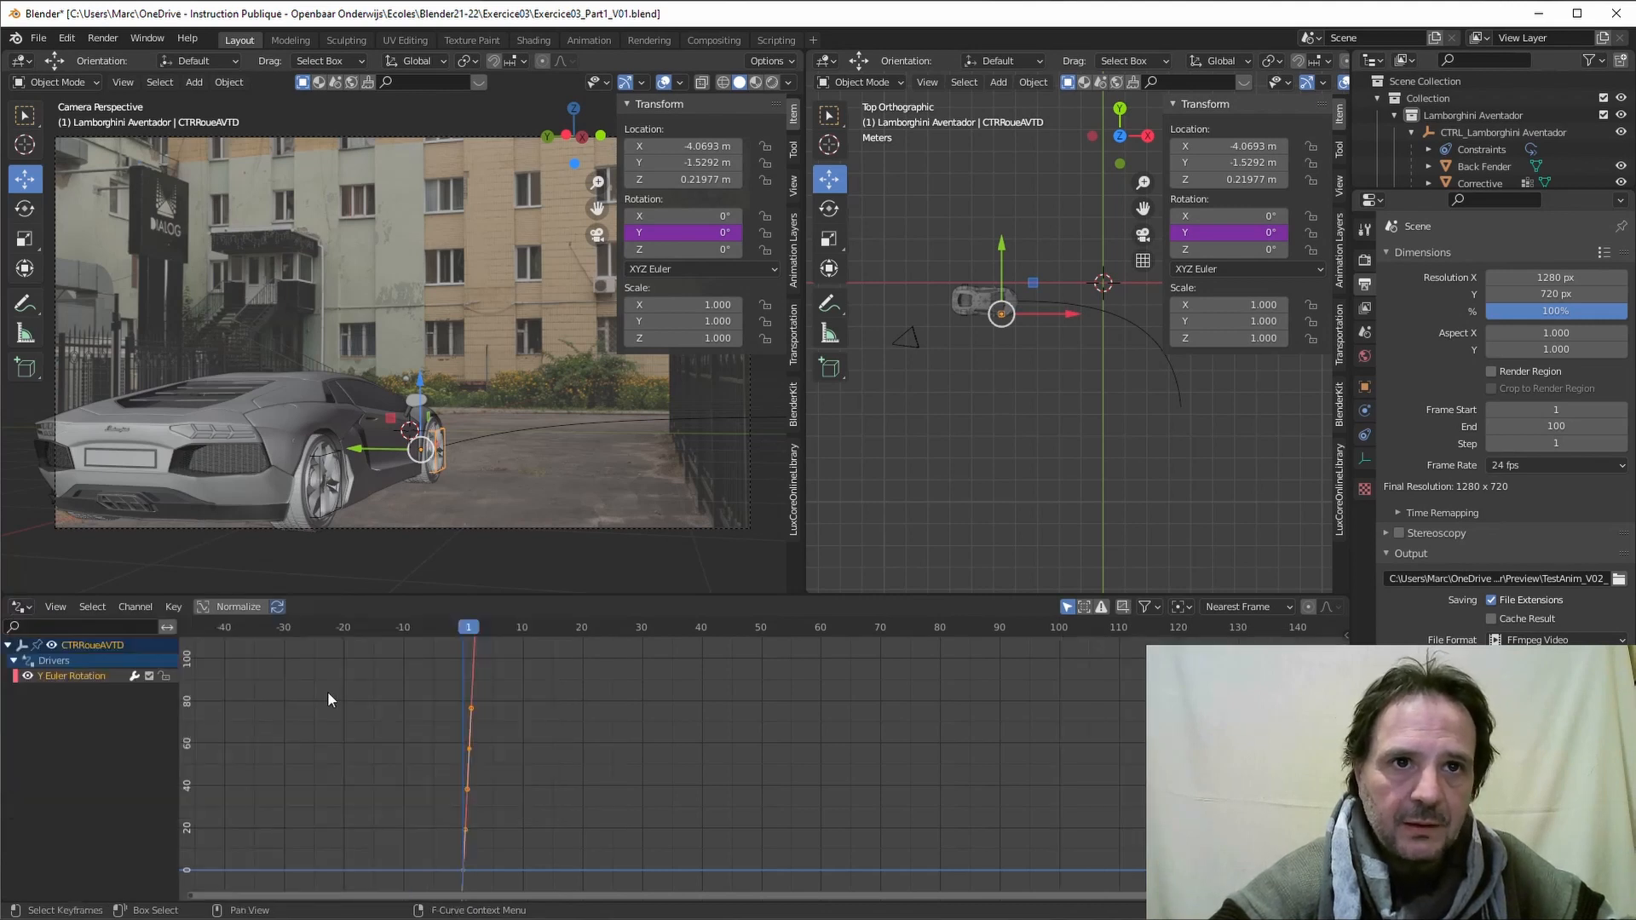
Step: Select the Y Euler Rotation driver, fit its curve in view, and show its driver settings with enough width to read them
click(55, 677)
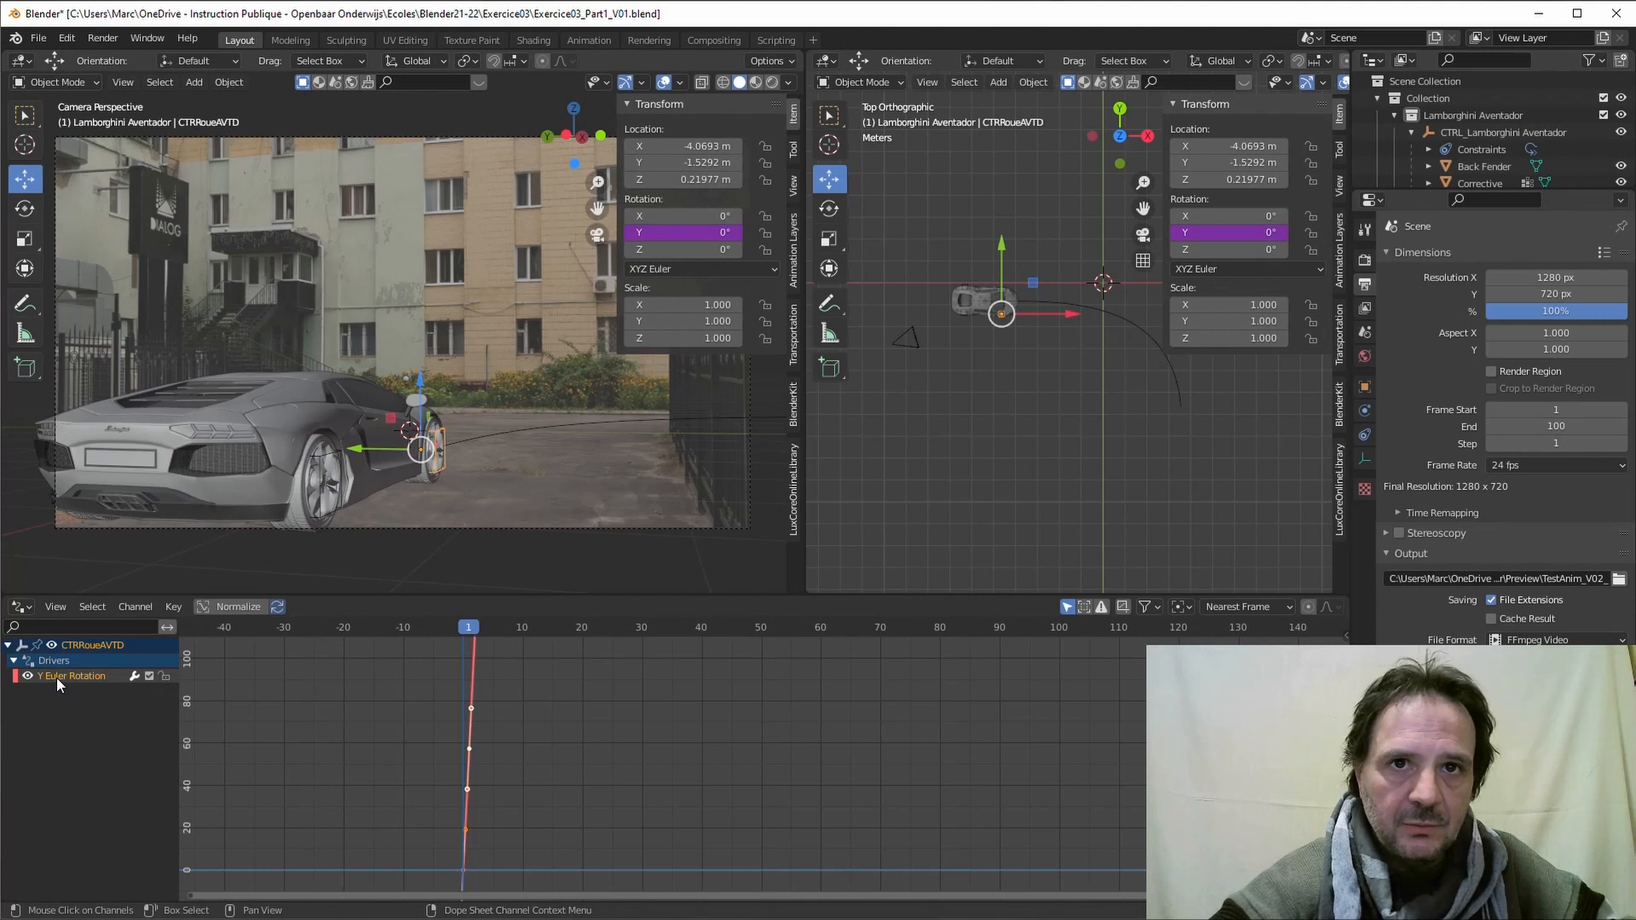
key(Home)
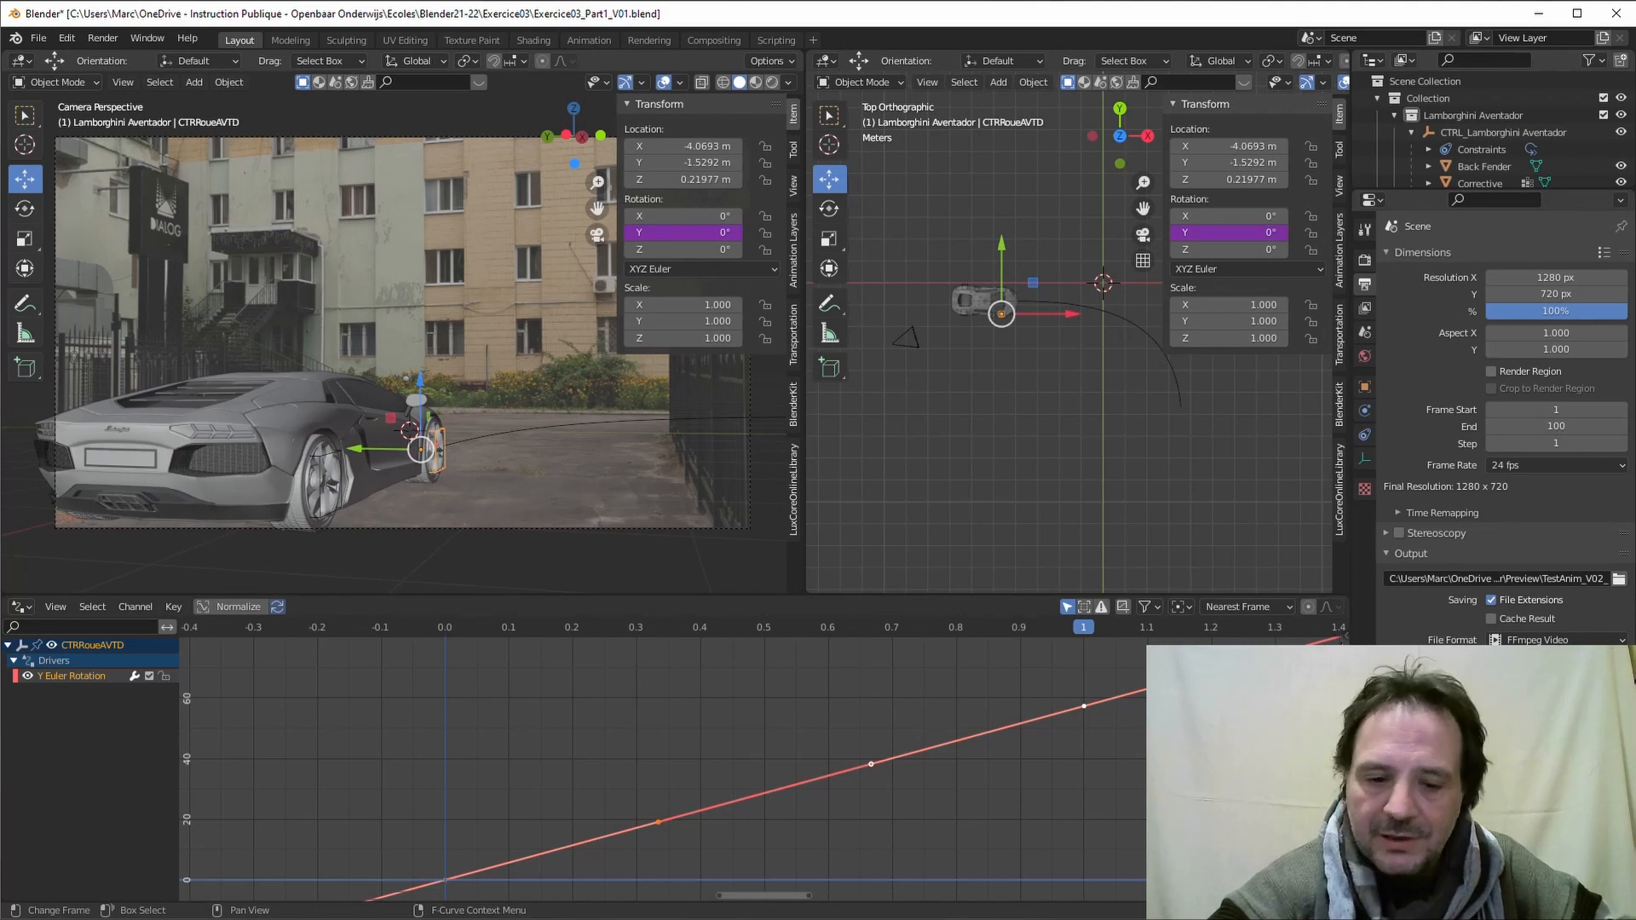
key(n)
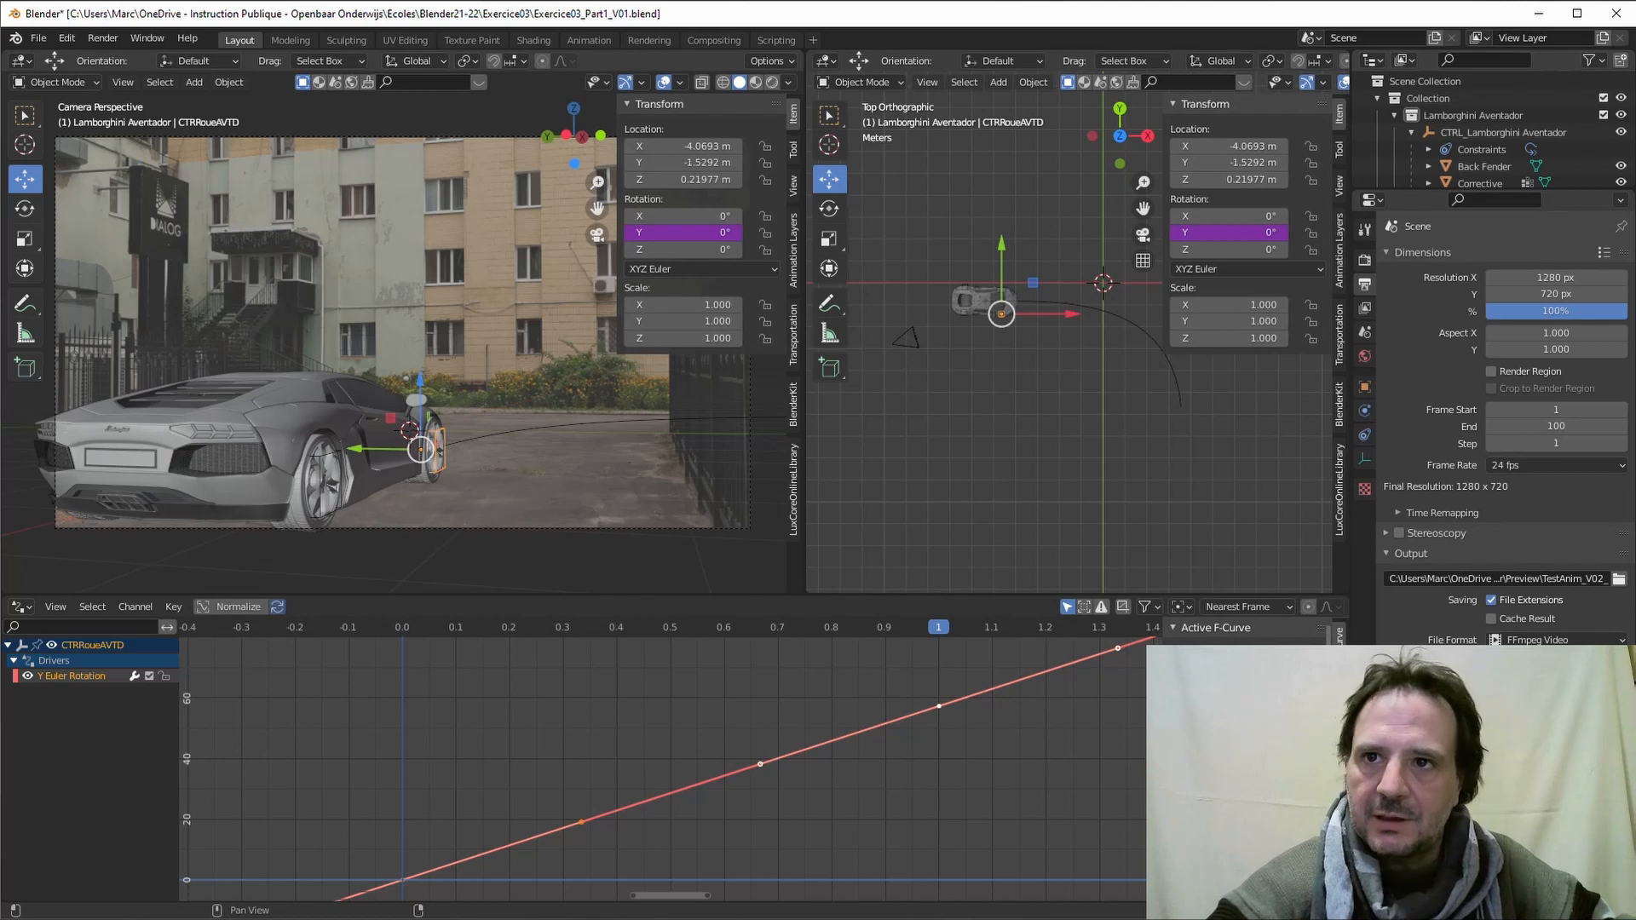
click(1339, 750)
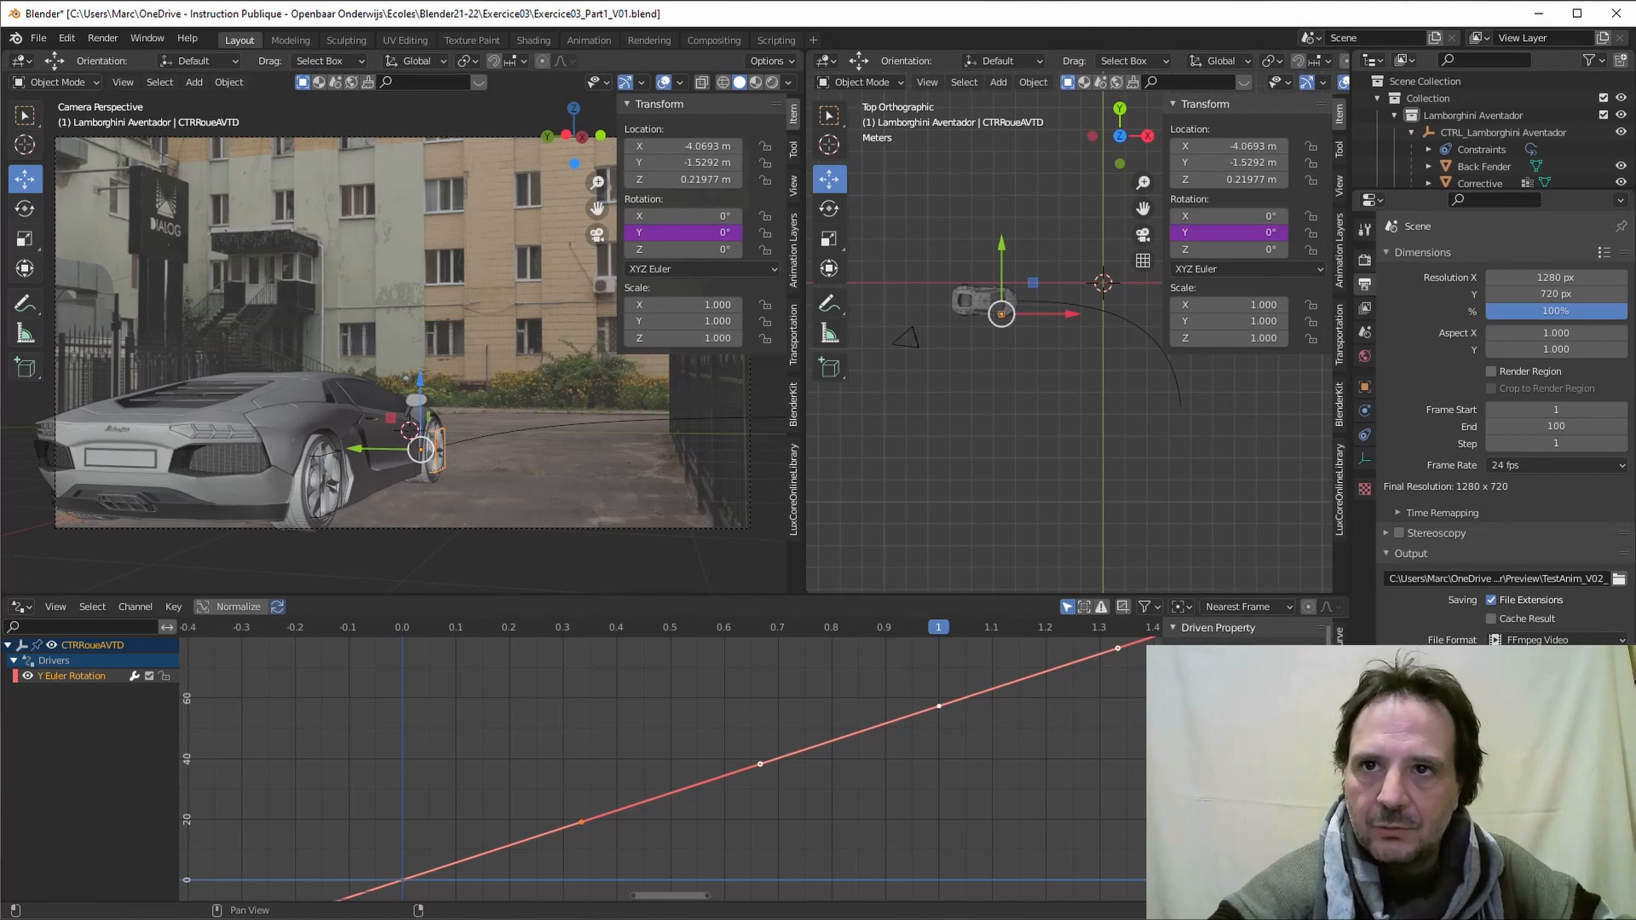
drag(1166, 750, 1071, 750)
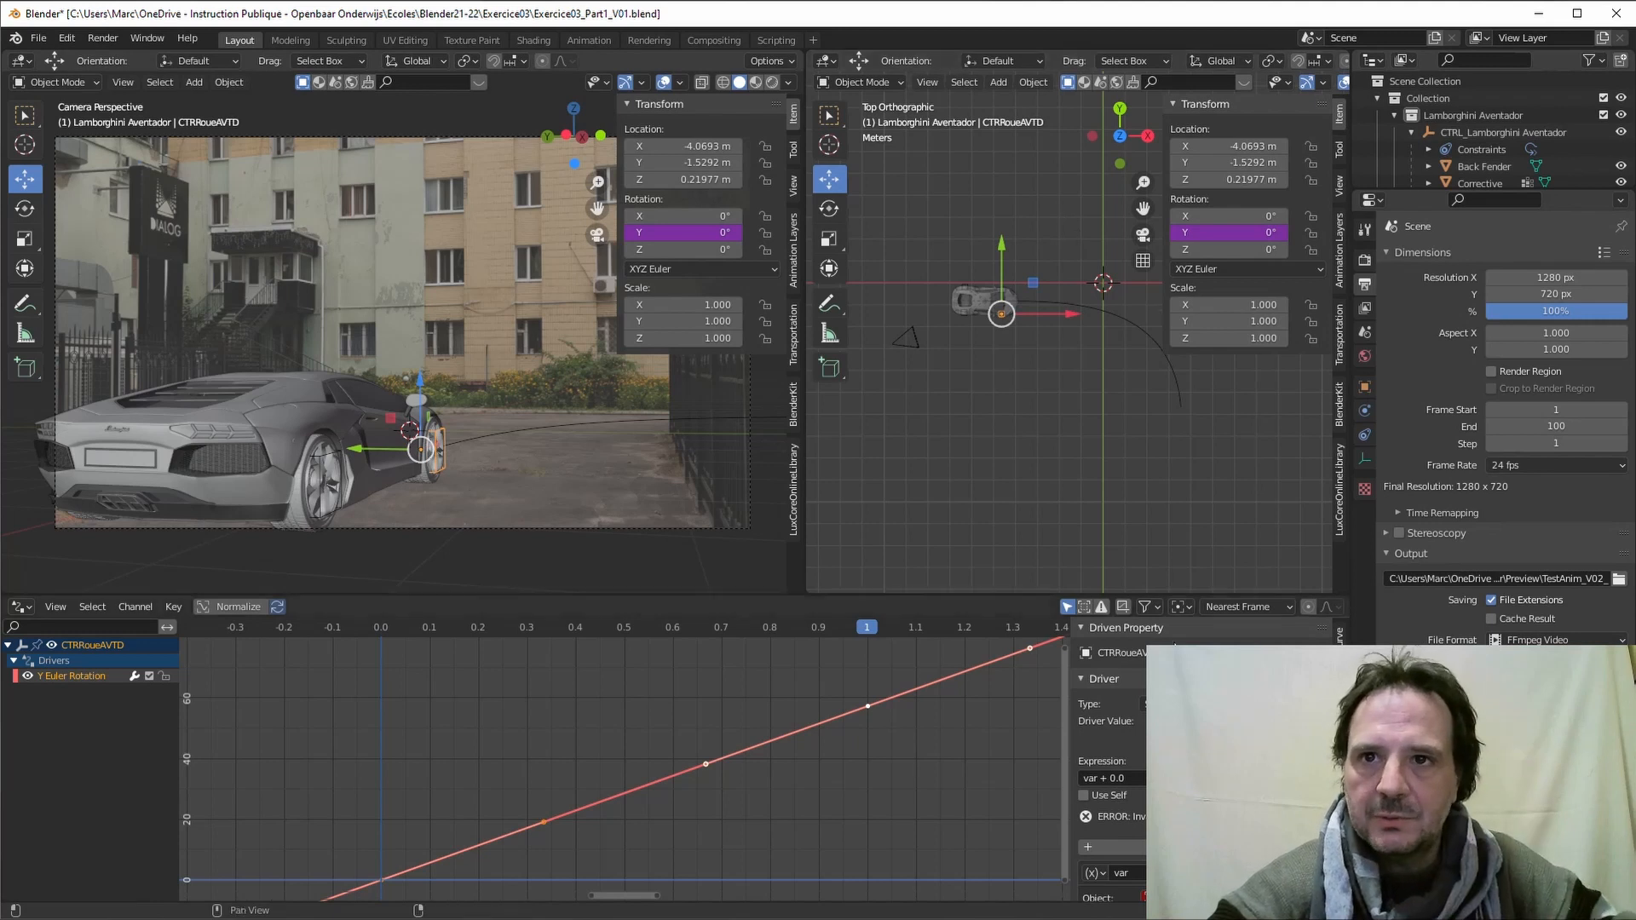
scroll(1108, 767, down, 4)
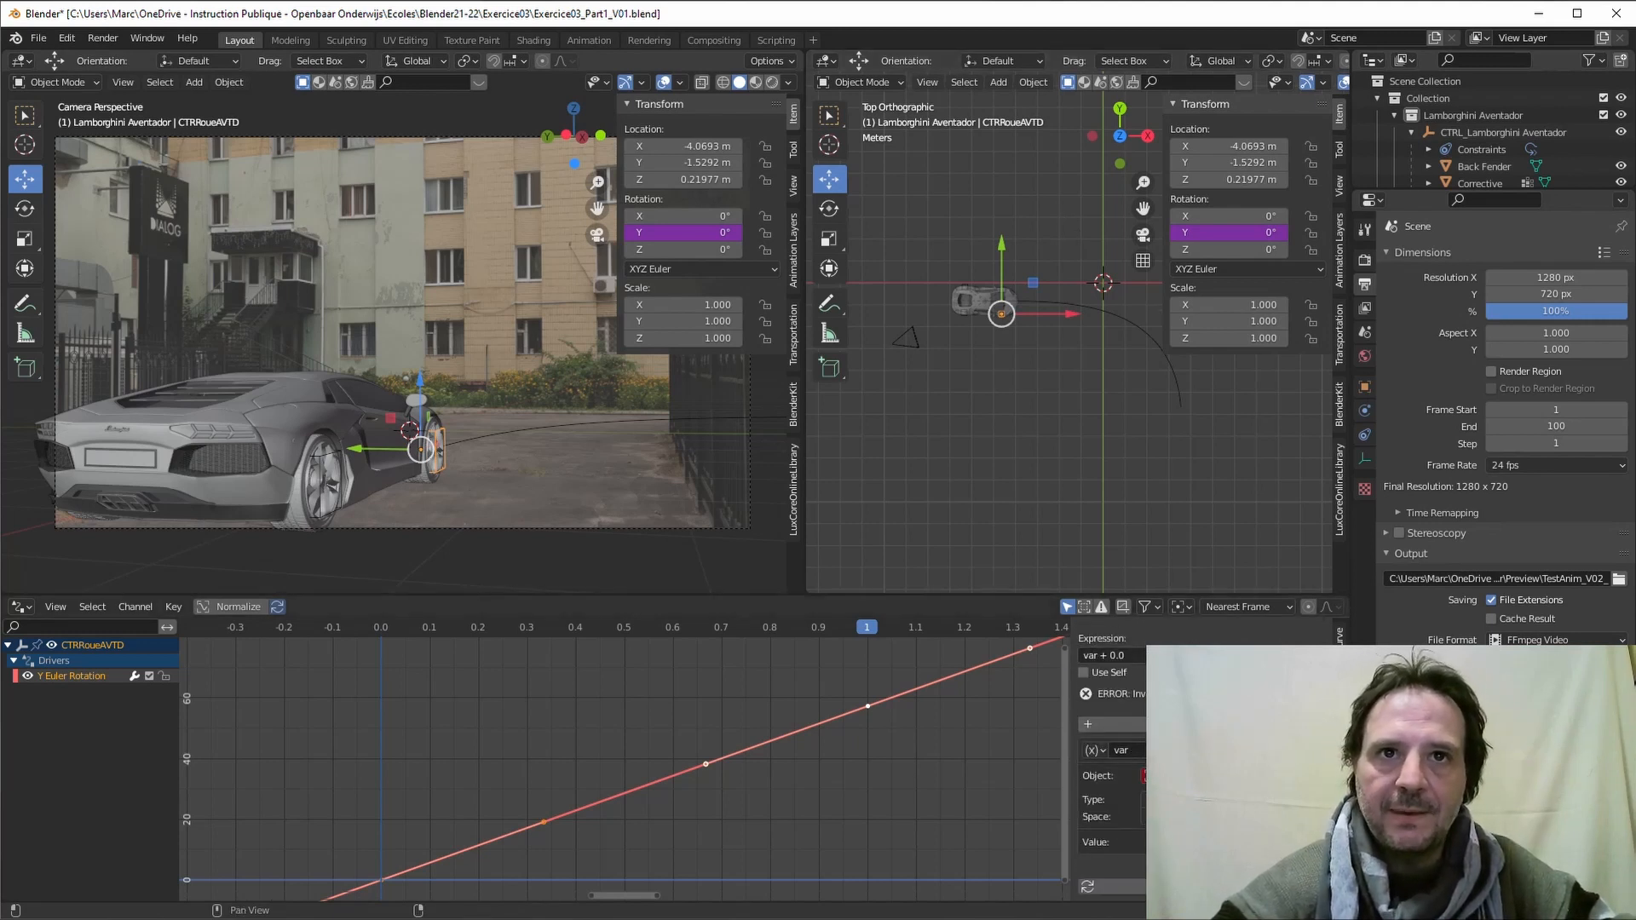
scroll(1122, 719, up, 3)
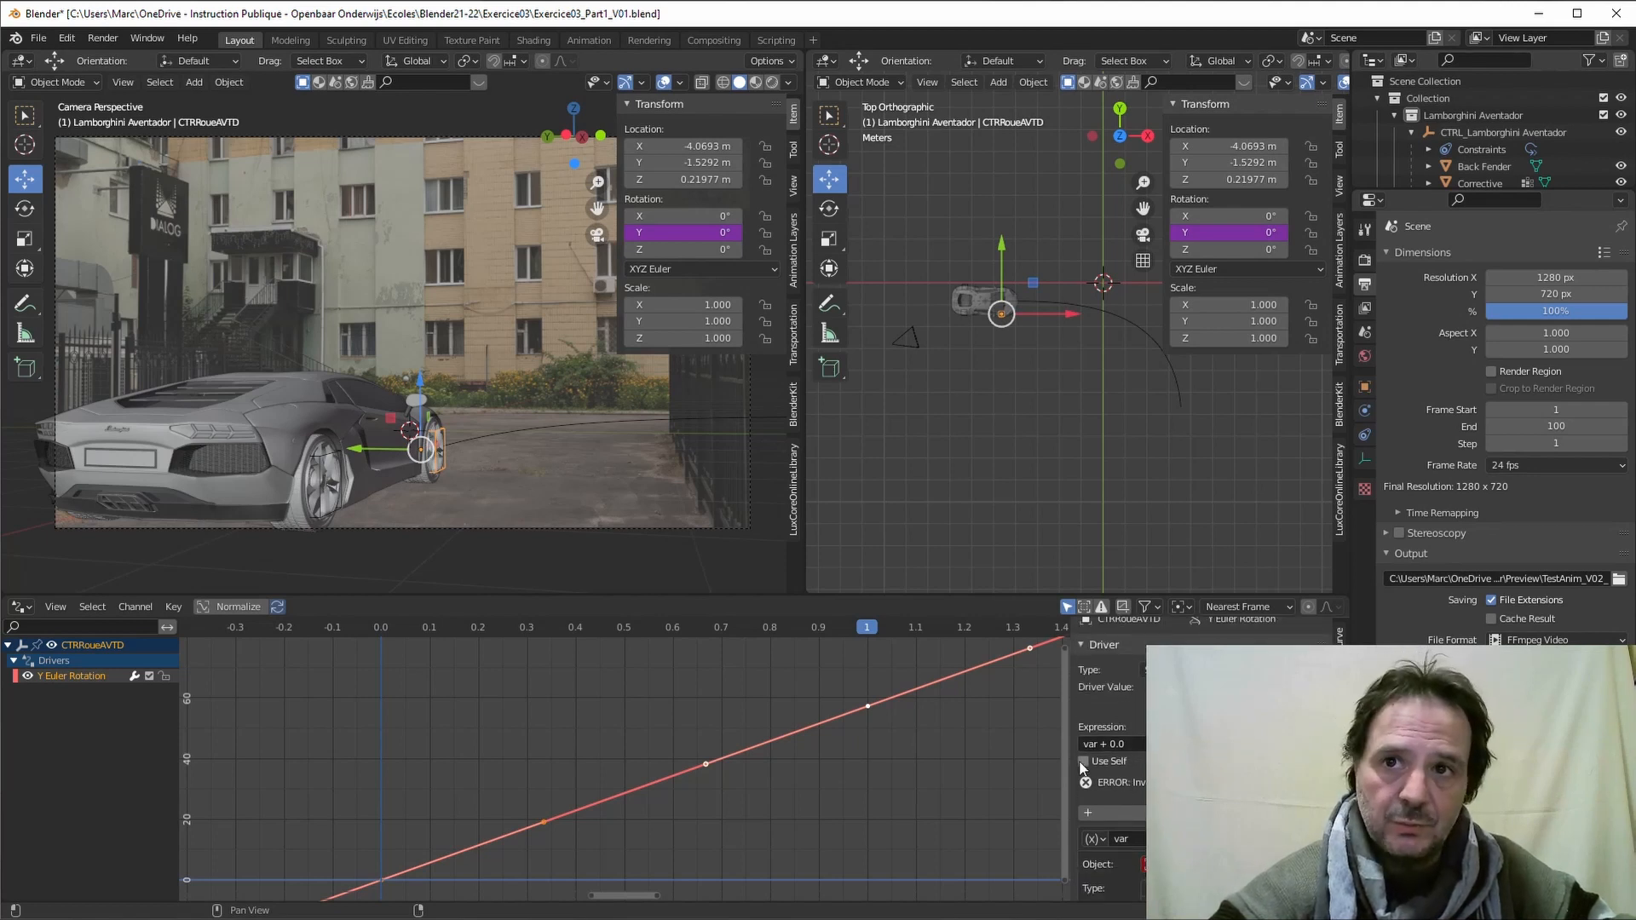
scroll(1133, 739, down, 2)
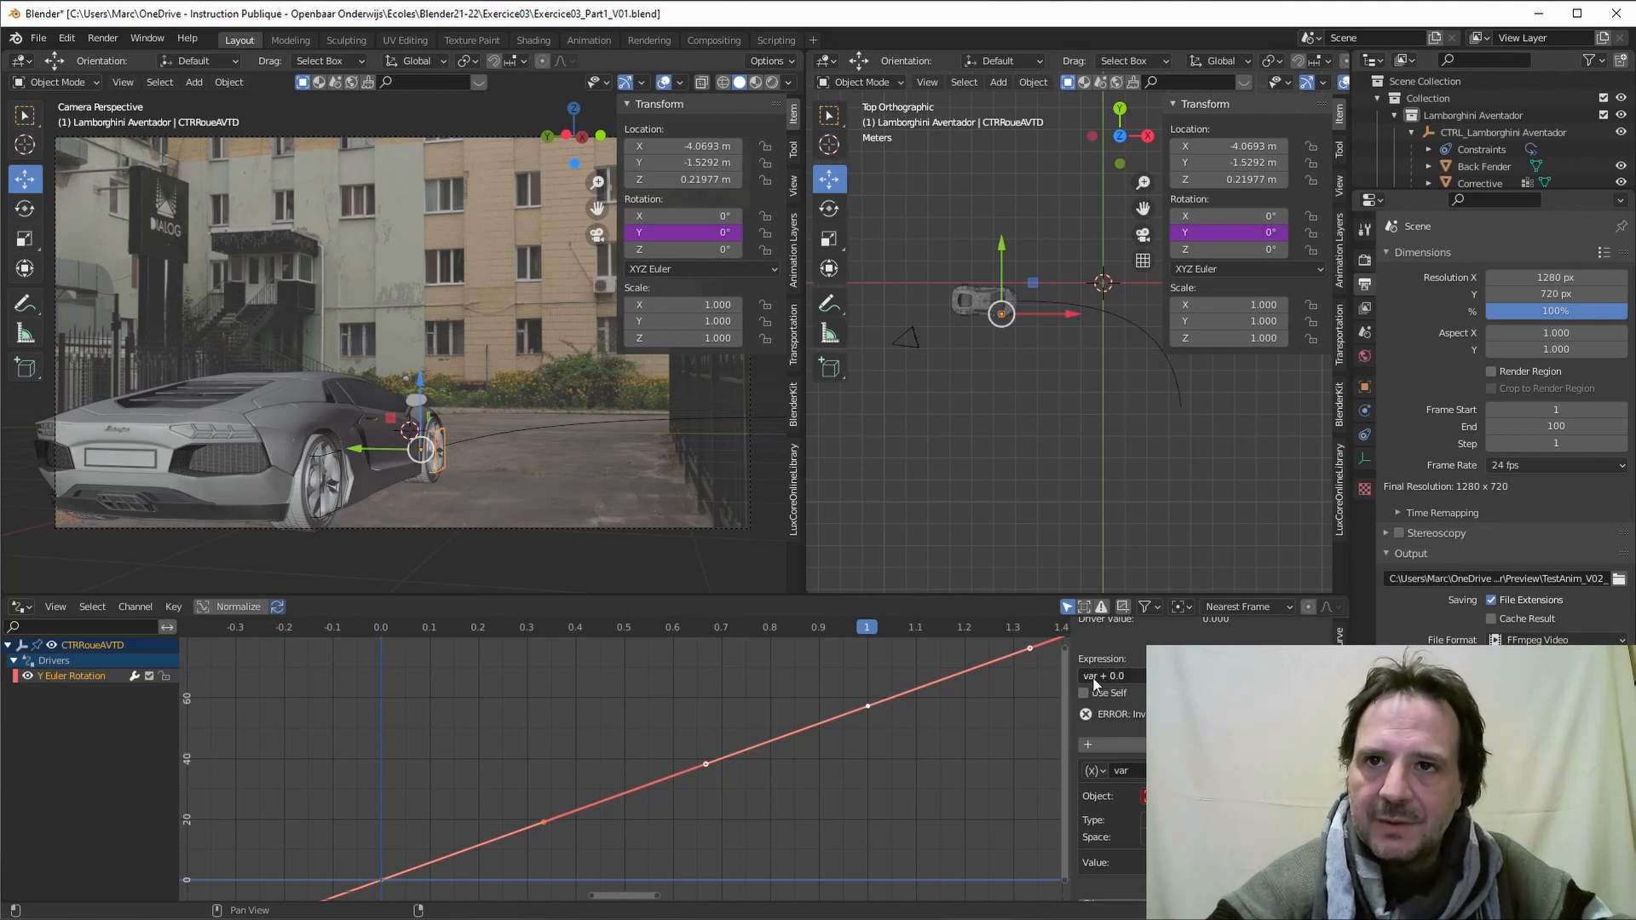
Step: Set the driver expression to var *2 and assign the car's main controller as the variable's object
click(1102, 675)
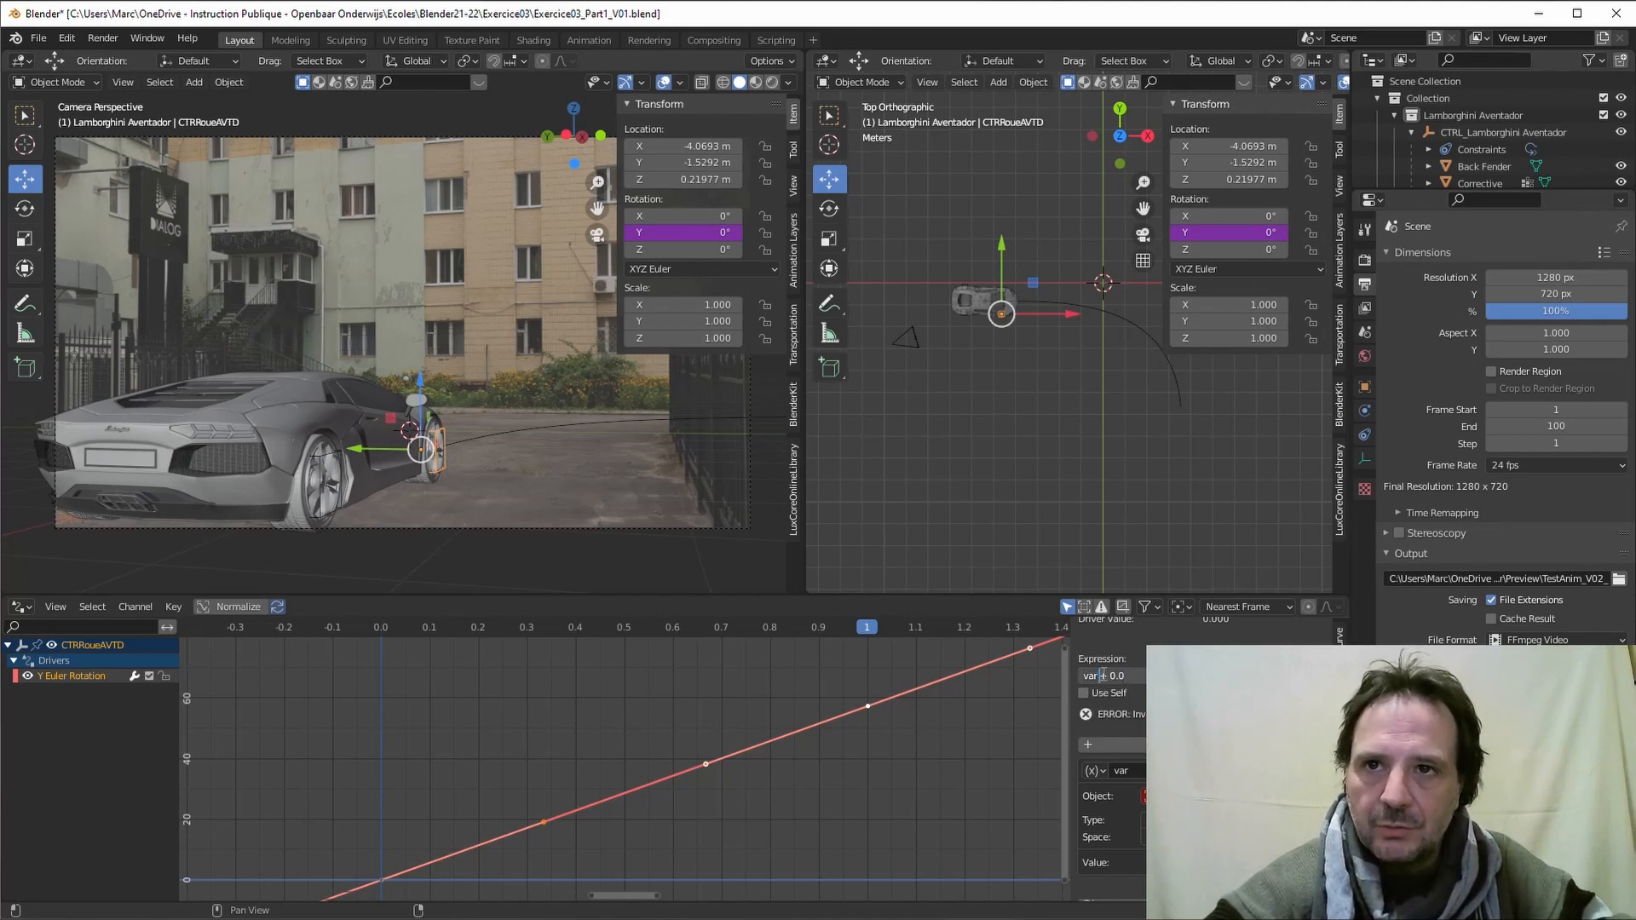
drag(1101, 676, 1125, 676)
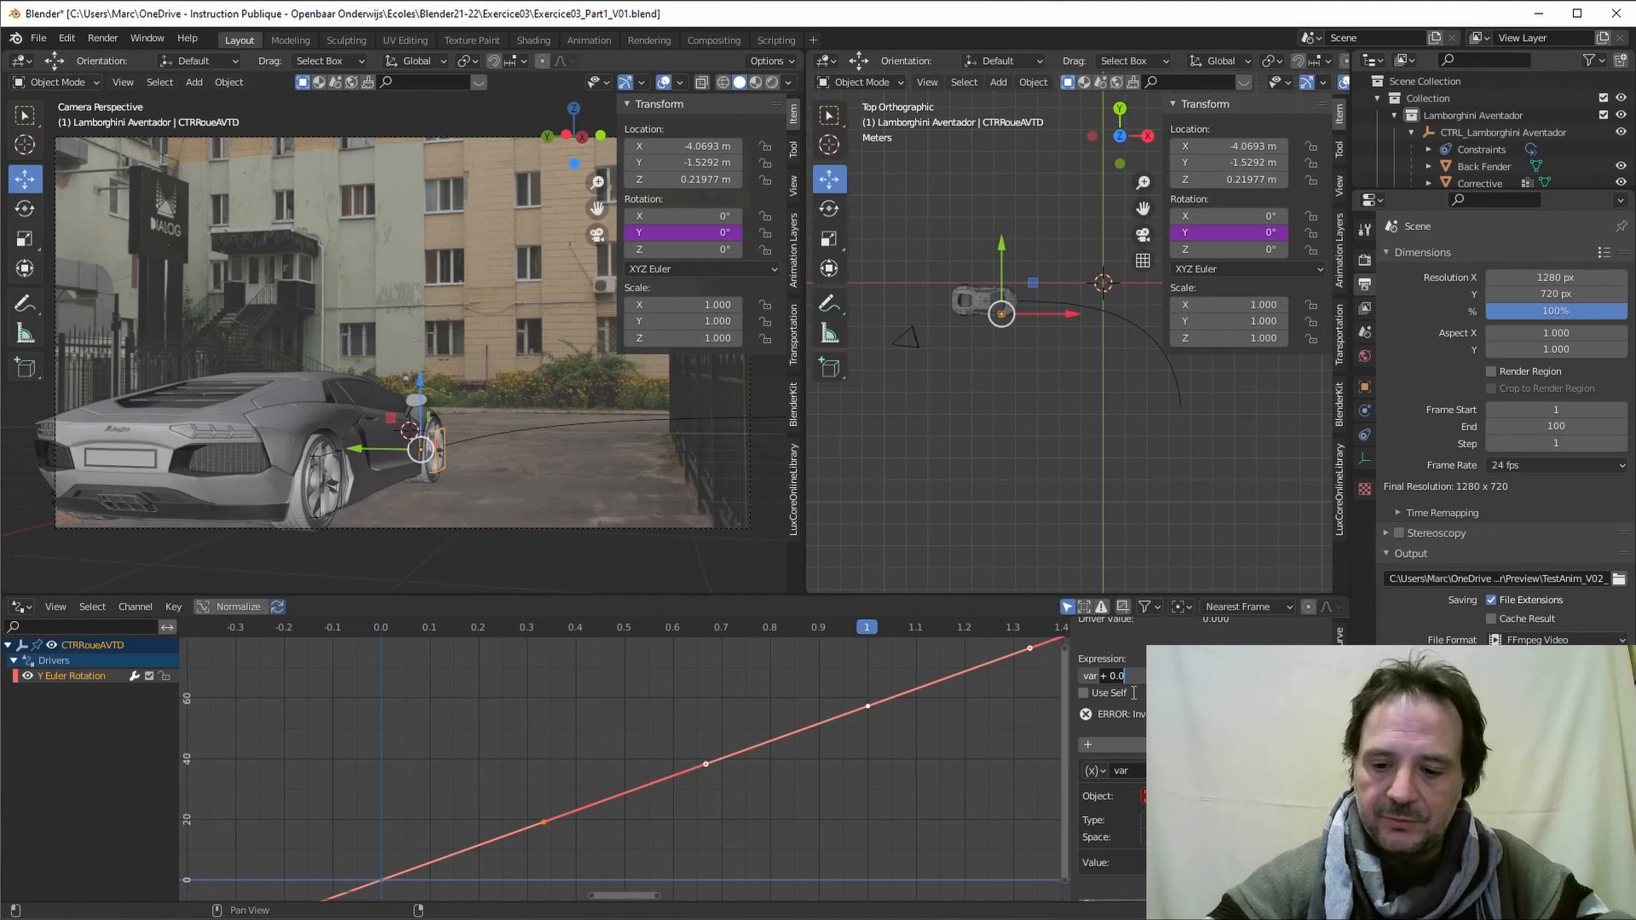
text(*)
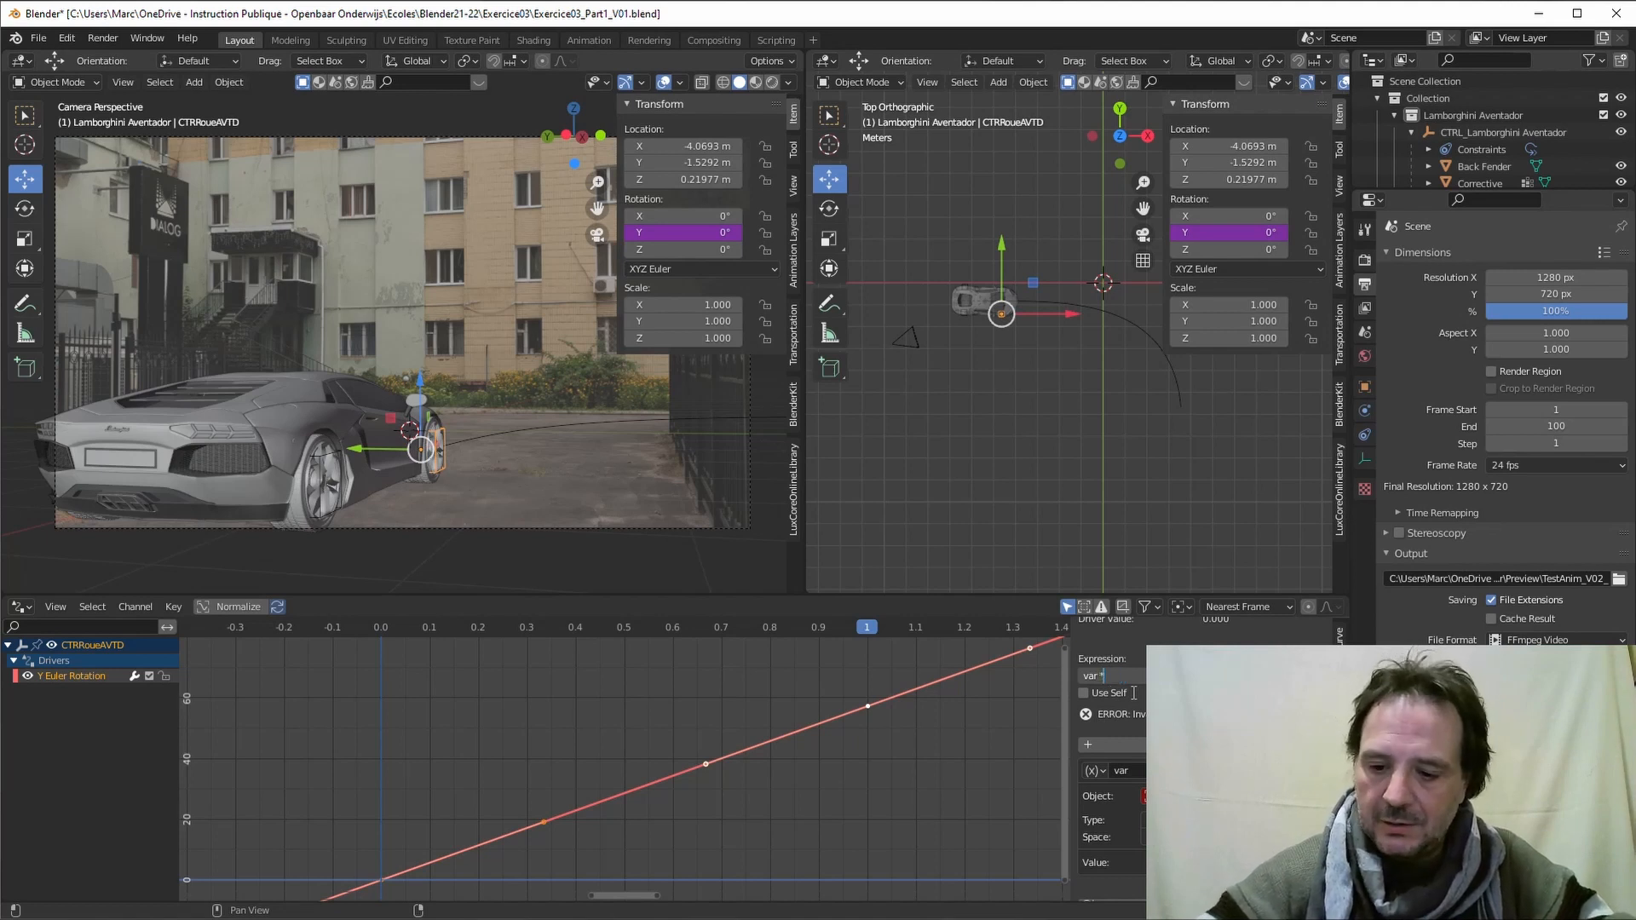
text(2)
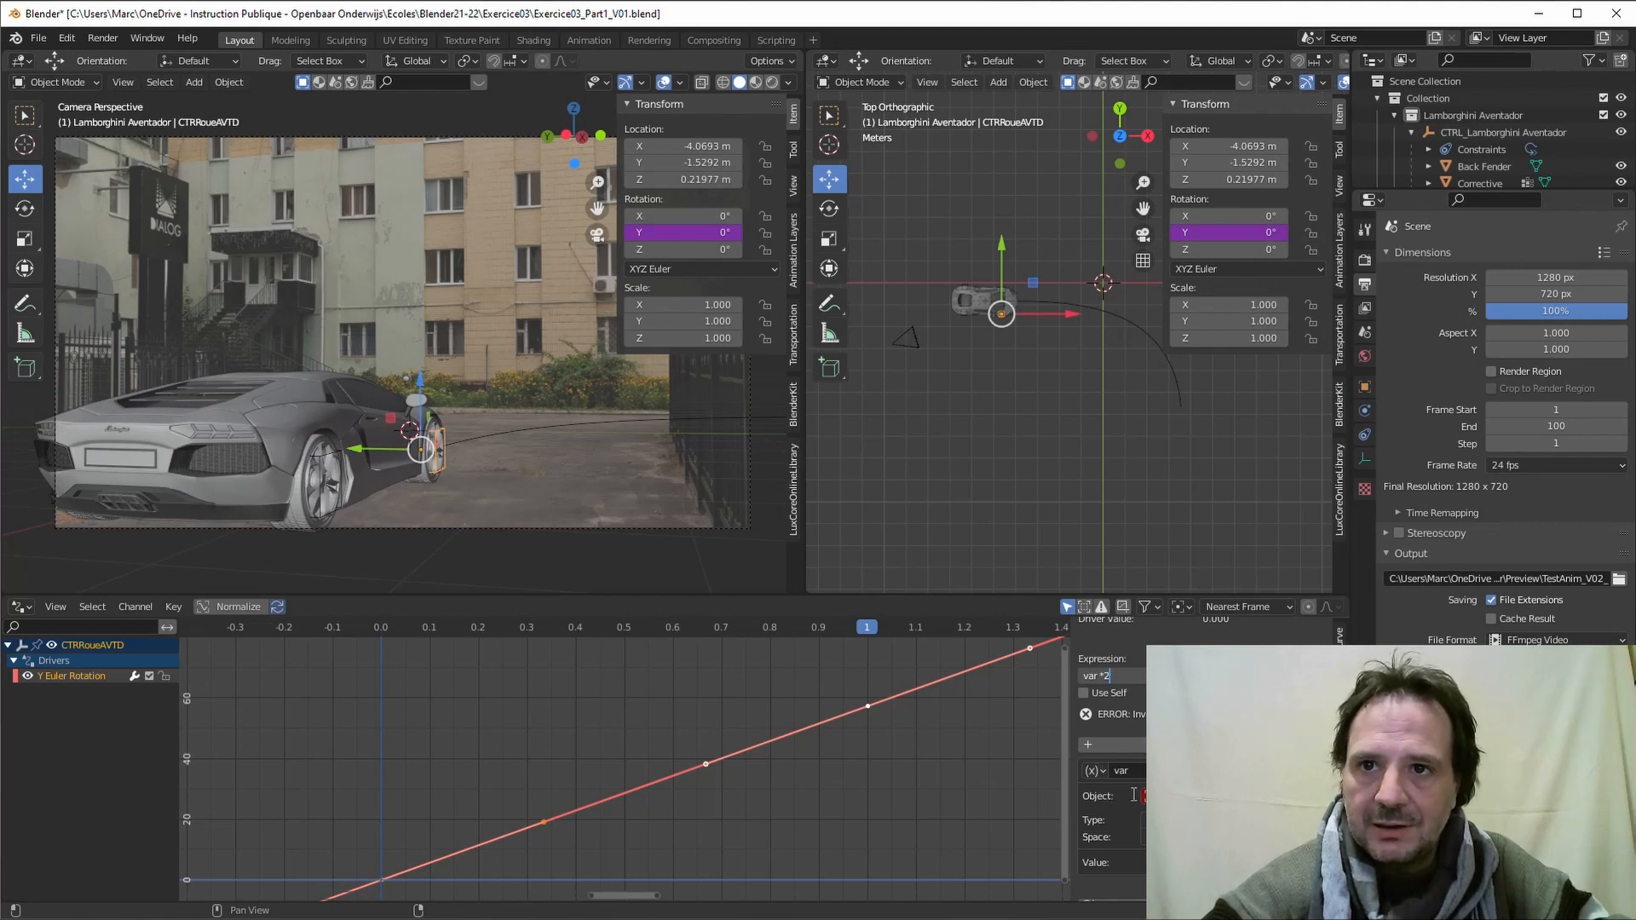
click(1142, 796)
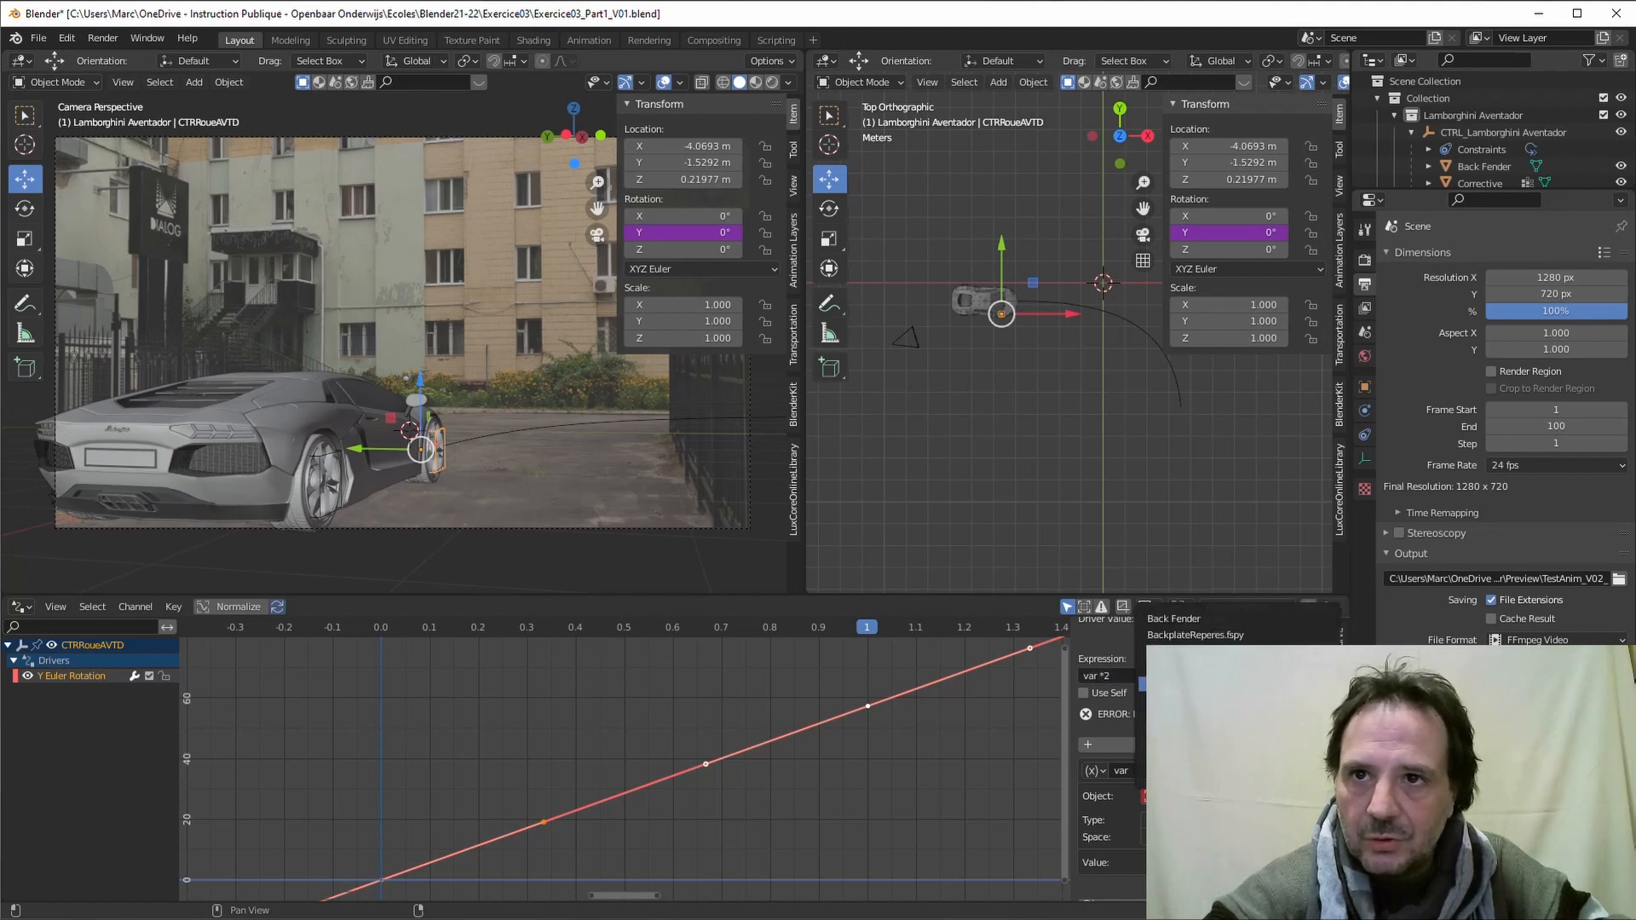
click(1142, 668)
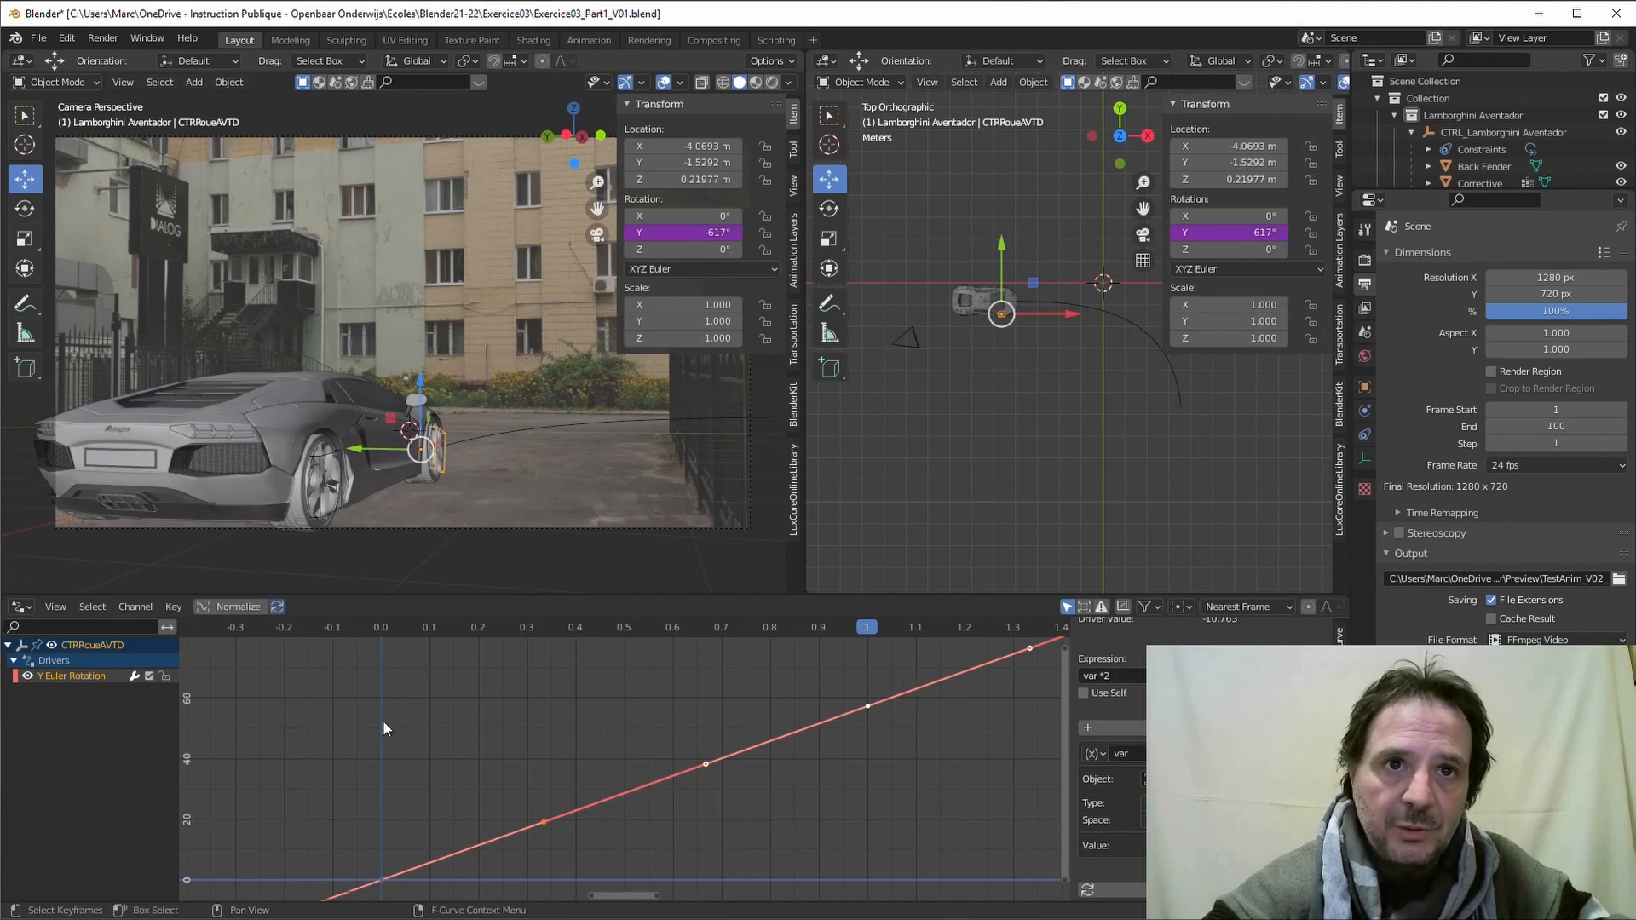
Step: Split the Drivers editor horizontally and change the new lower area to a Timeline
mouse_move(407, 628)
mouse_down()
mouse_move(425, 629)
mouse_move(408, 629)
mouse_up()
drag(420, 629, 430, 633)
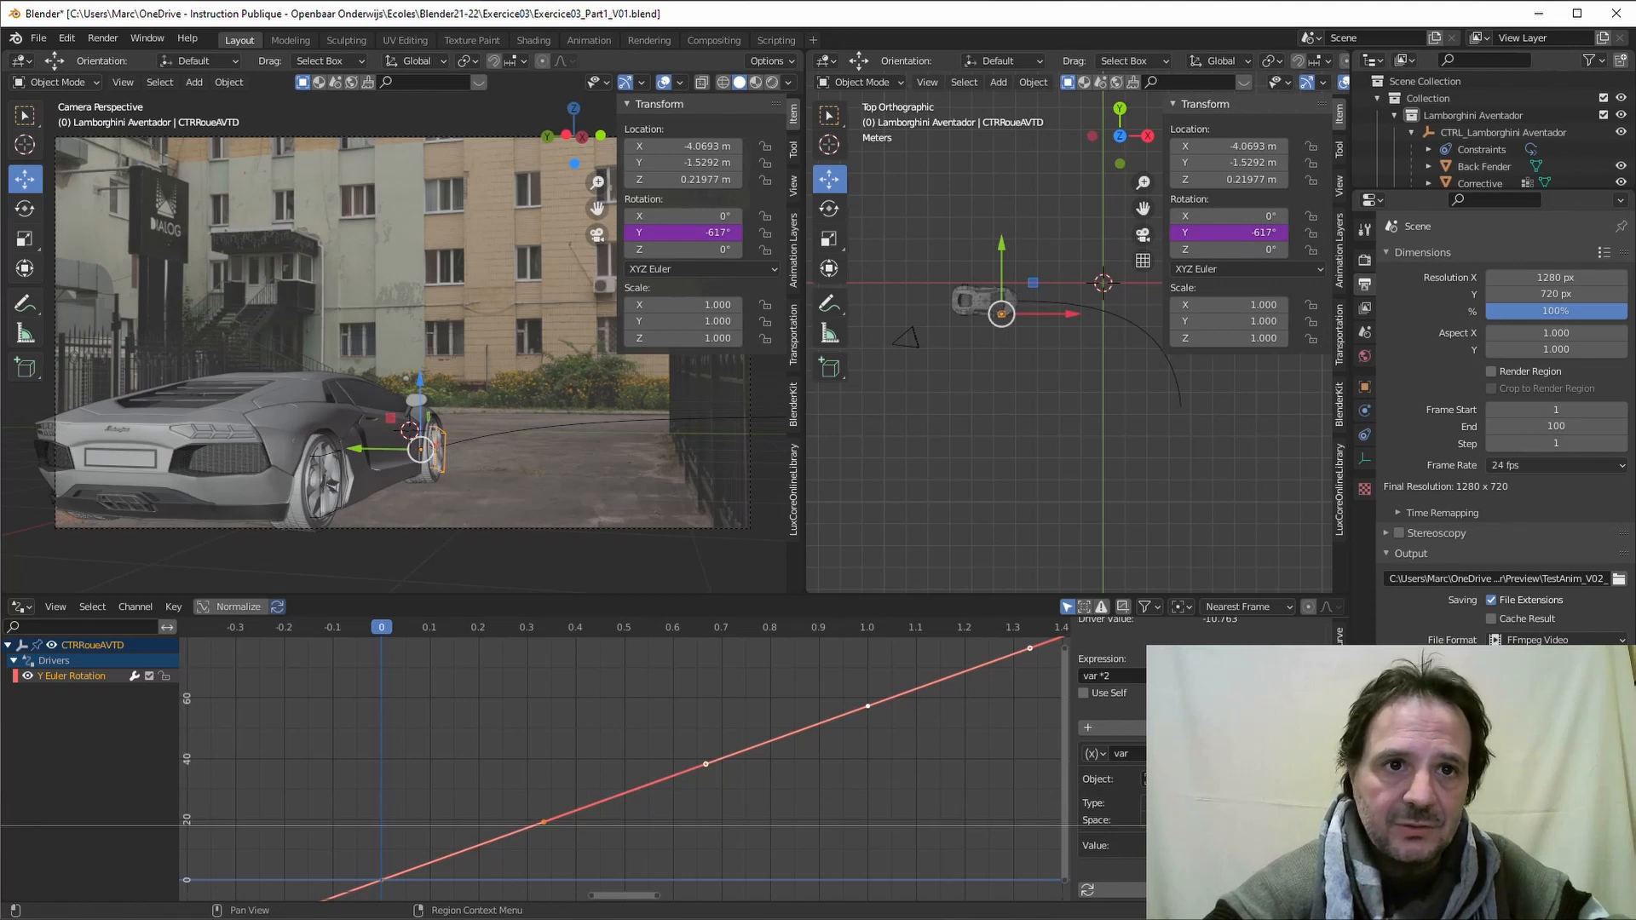
click(928, 825)
click(25, 839)
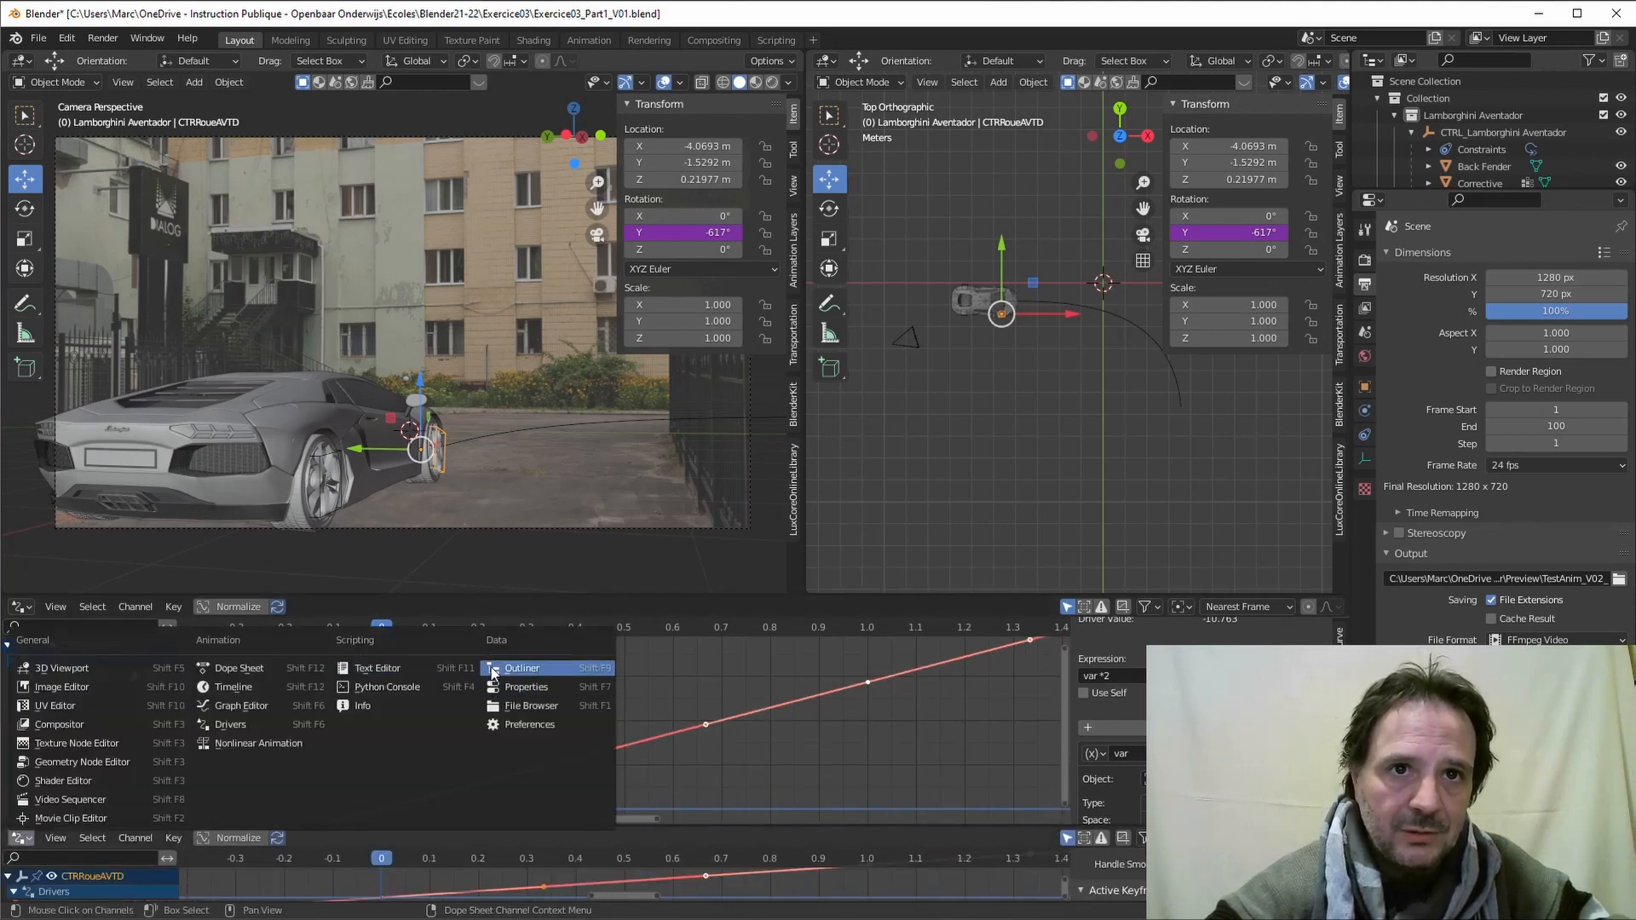
click(226, 685)
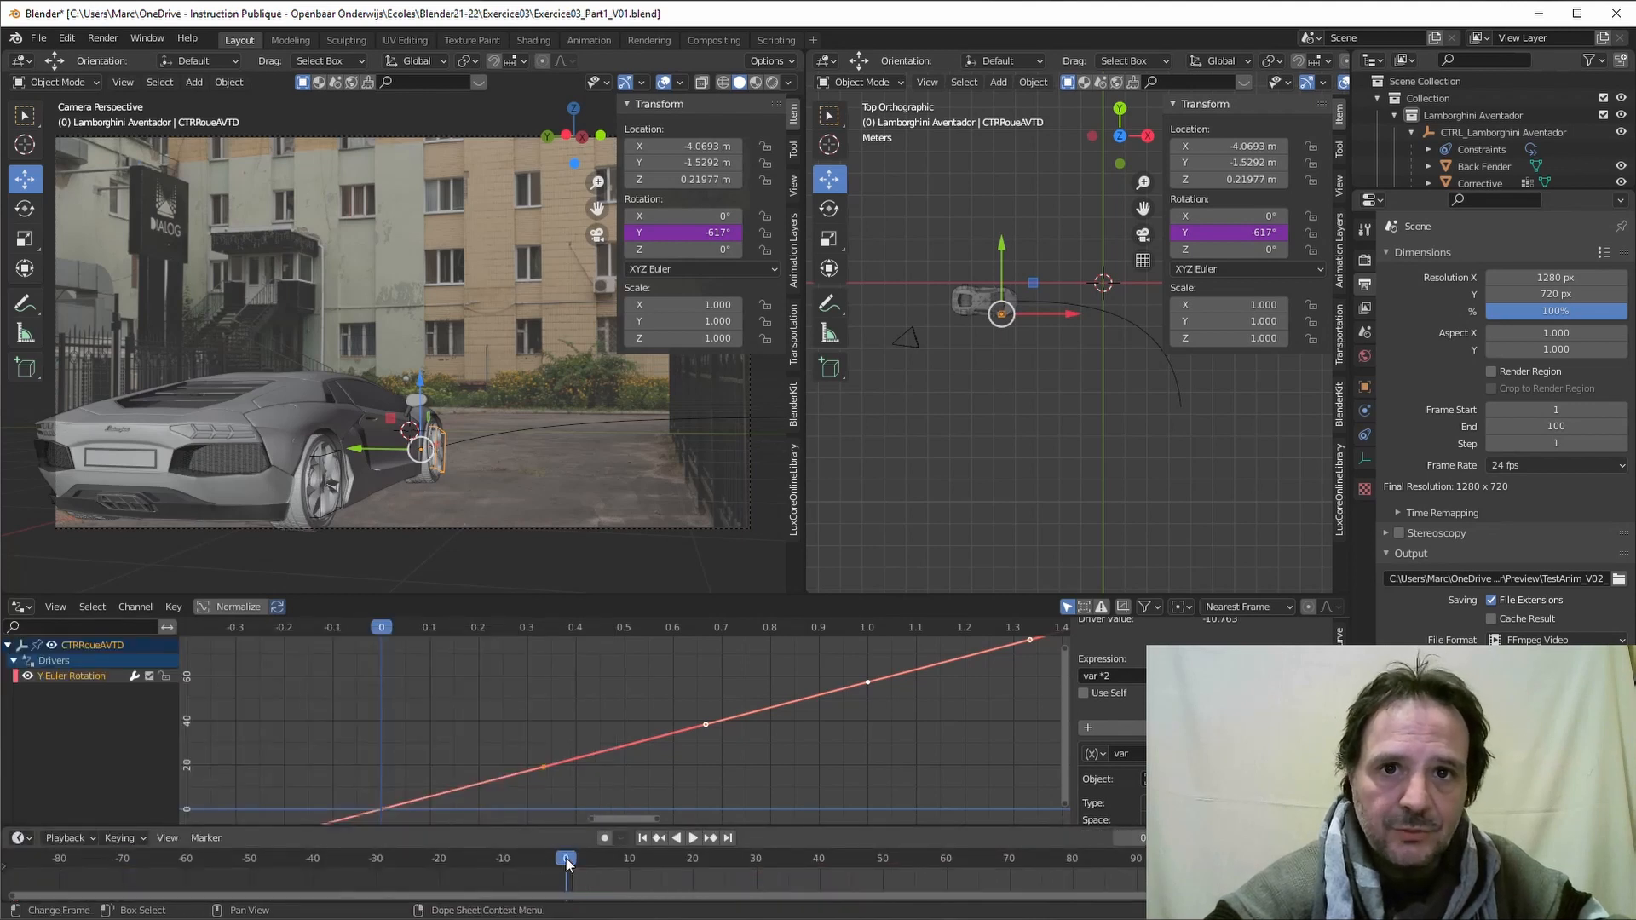
Step: Check the wheel's rotation along the animation, try the driver expression var *6, and scrub to frame 6 to compare
drag(568, 864, 776, 887)
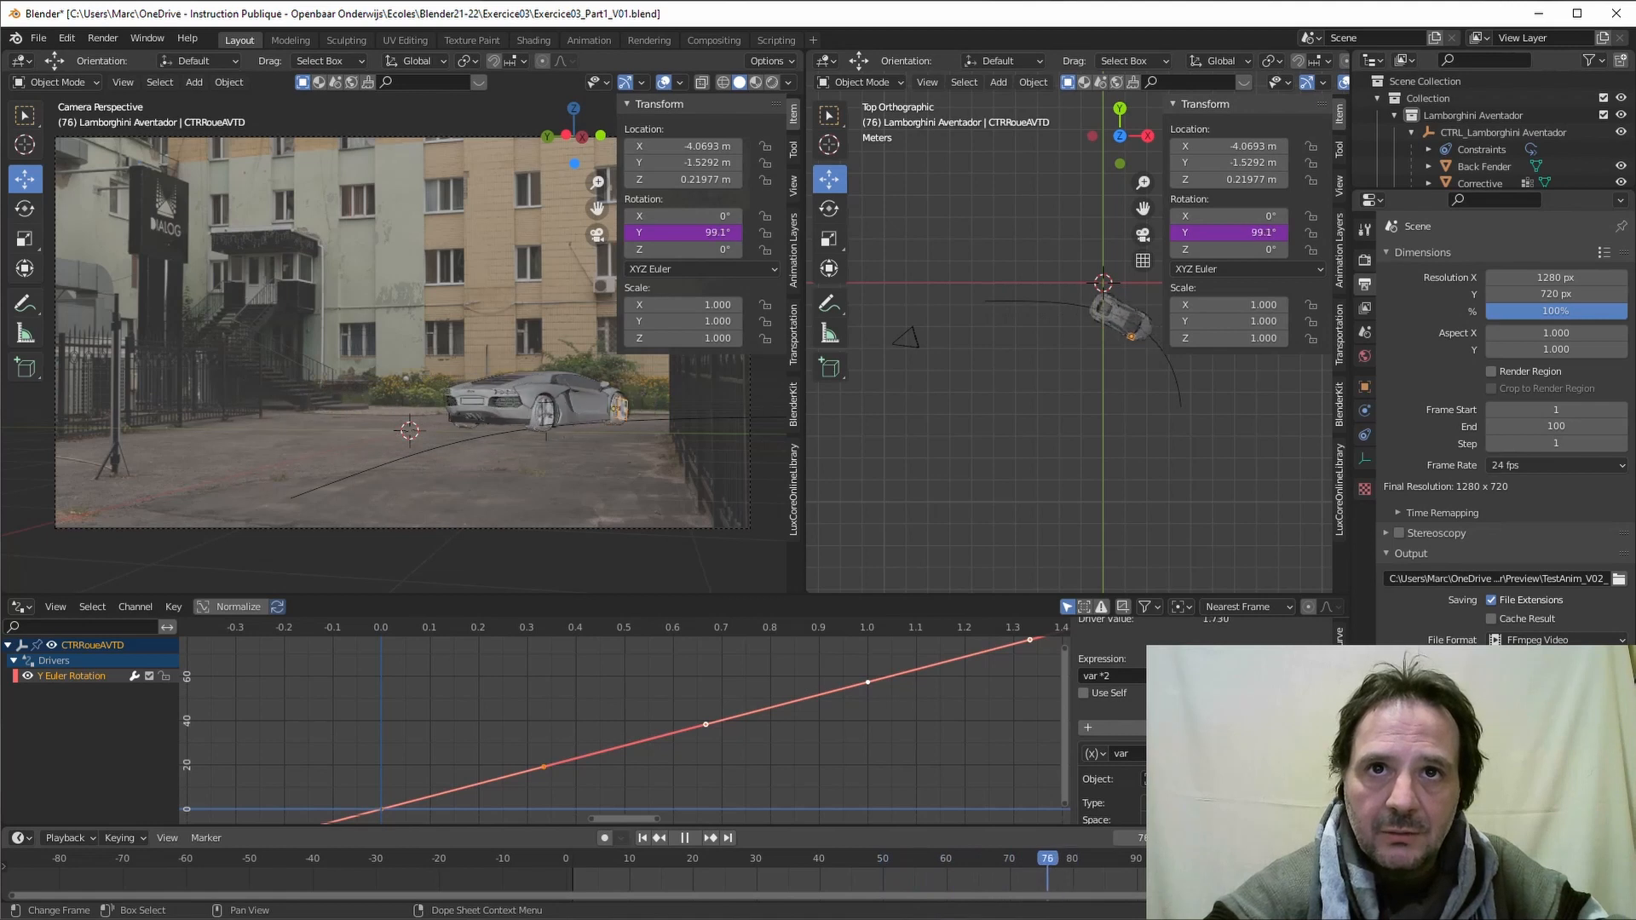
drag(1047, 887, 686, 880)
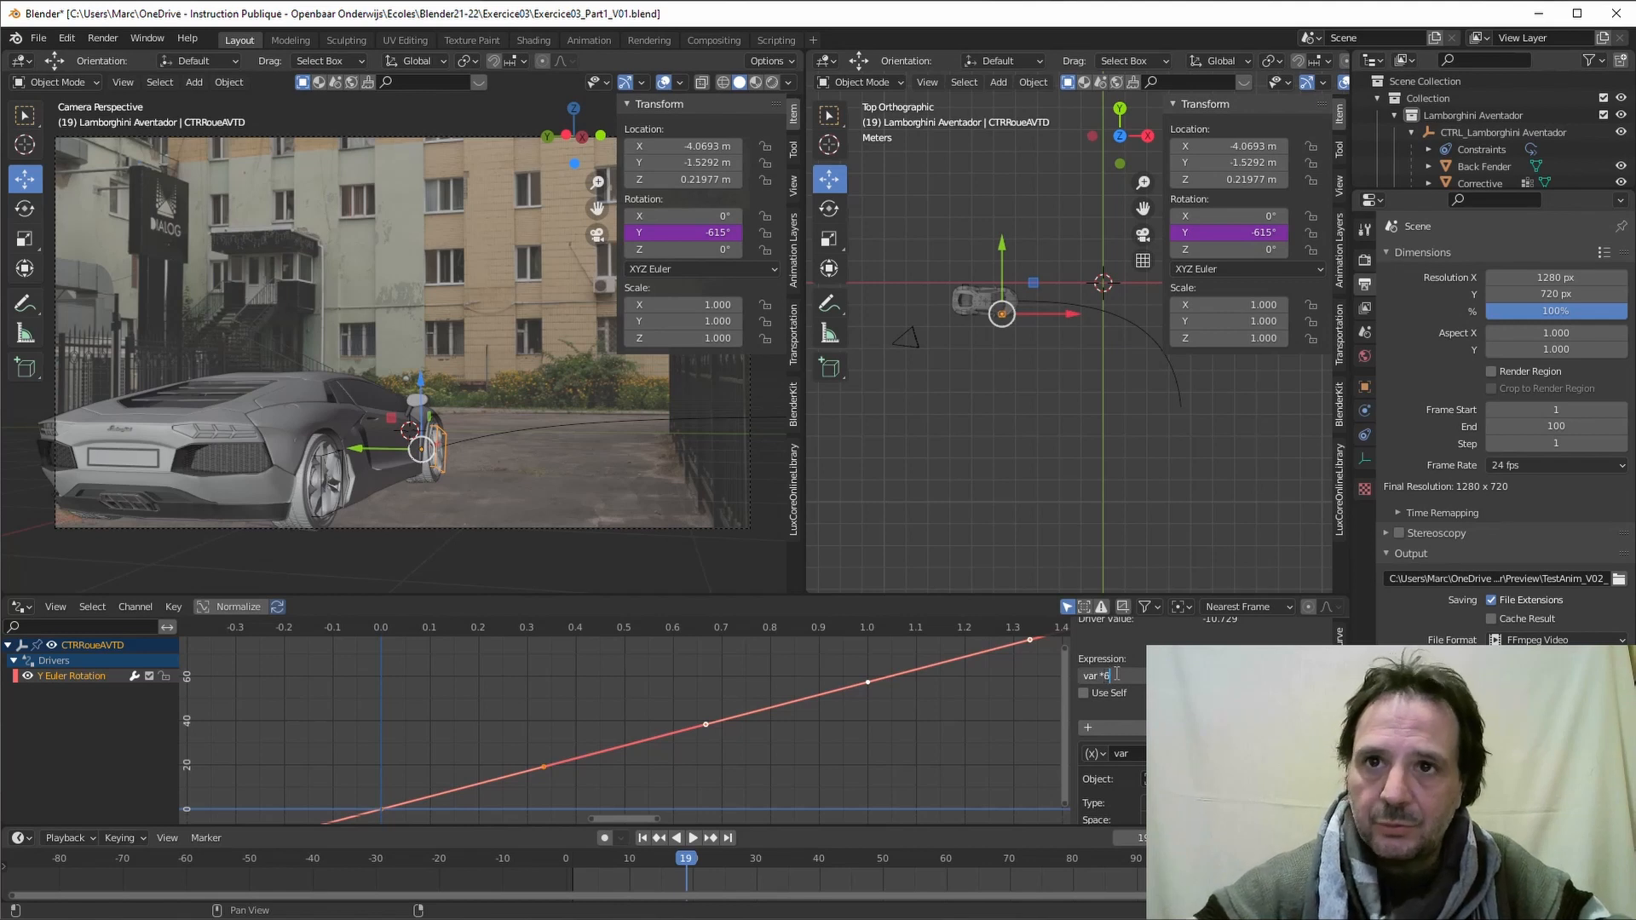
key(Return)
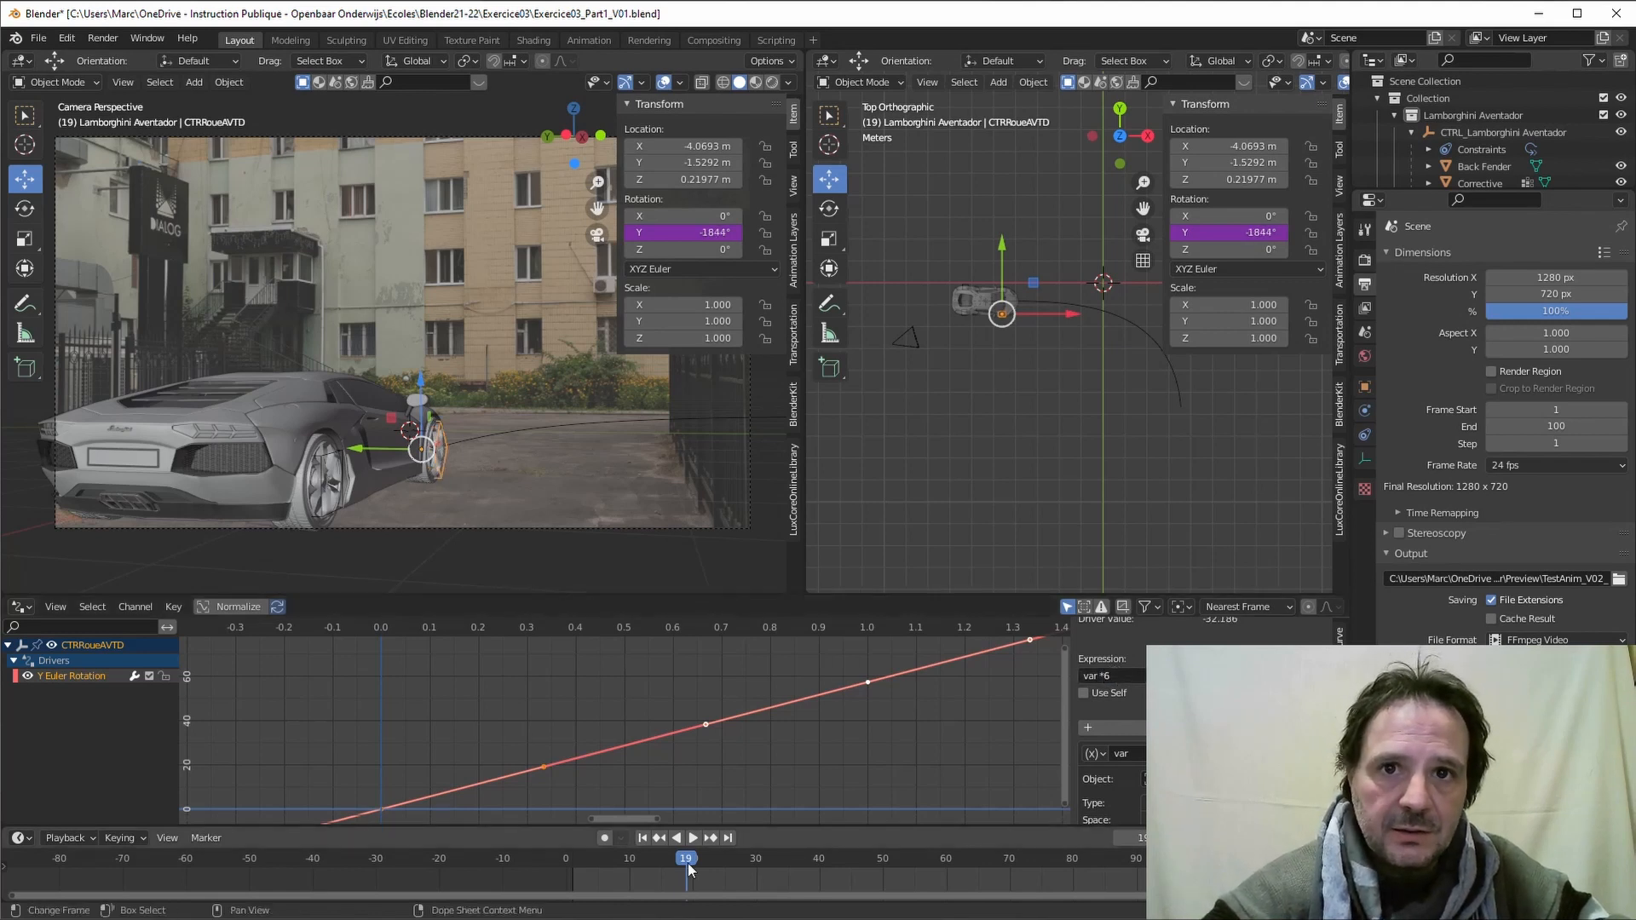
drag(688, 862, 604, 839)
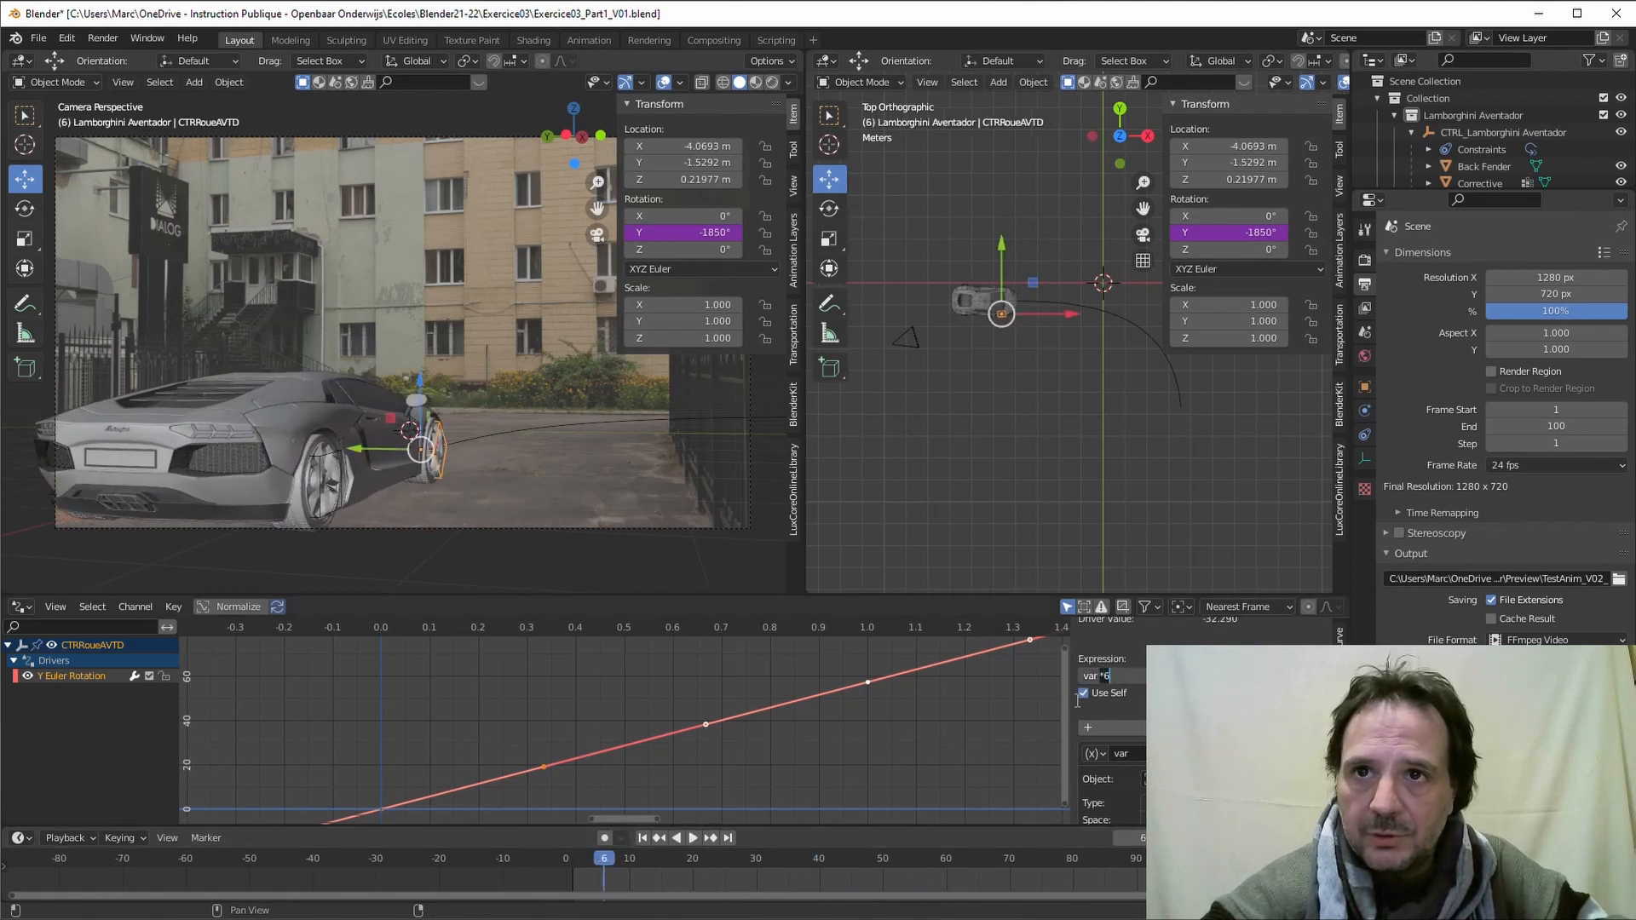
Step: Set the driver expression to var *2.5 and check the wheel's rotation by scrubbing, ending on frame 1
key(Return)
double_click(1103, 675)
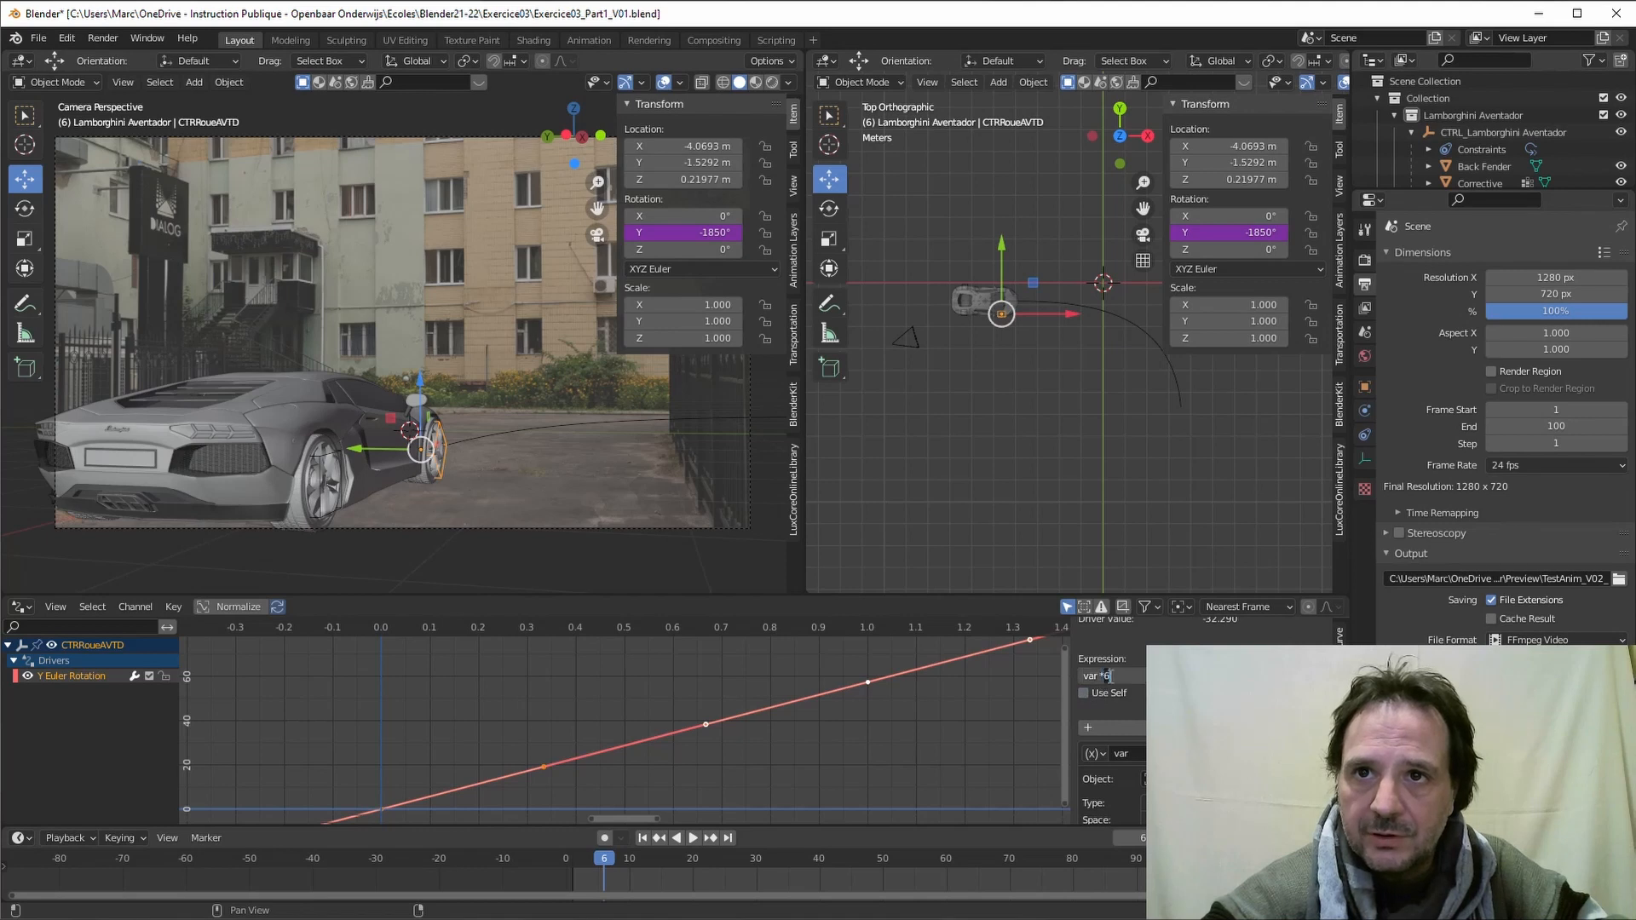
text(25)
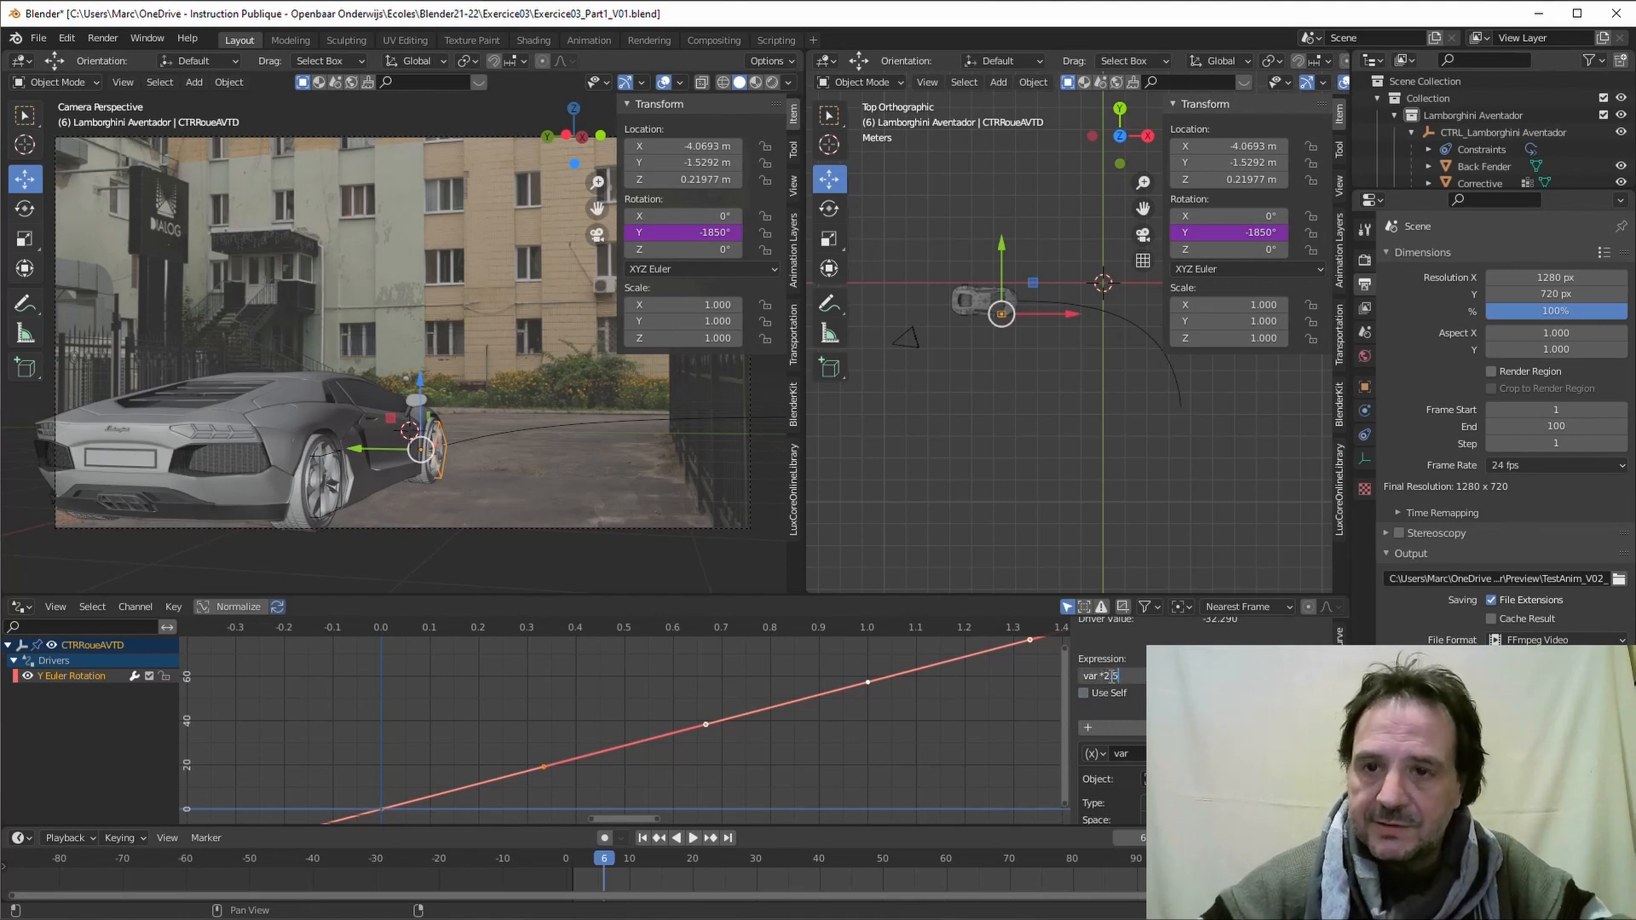
key(Return)
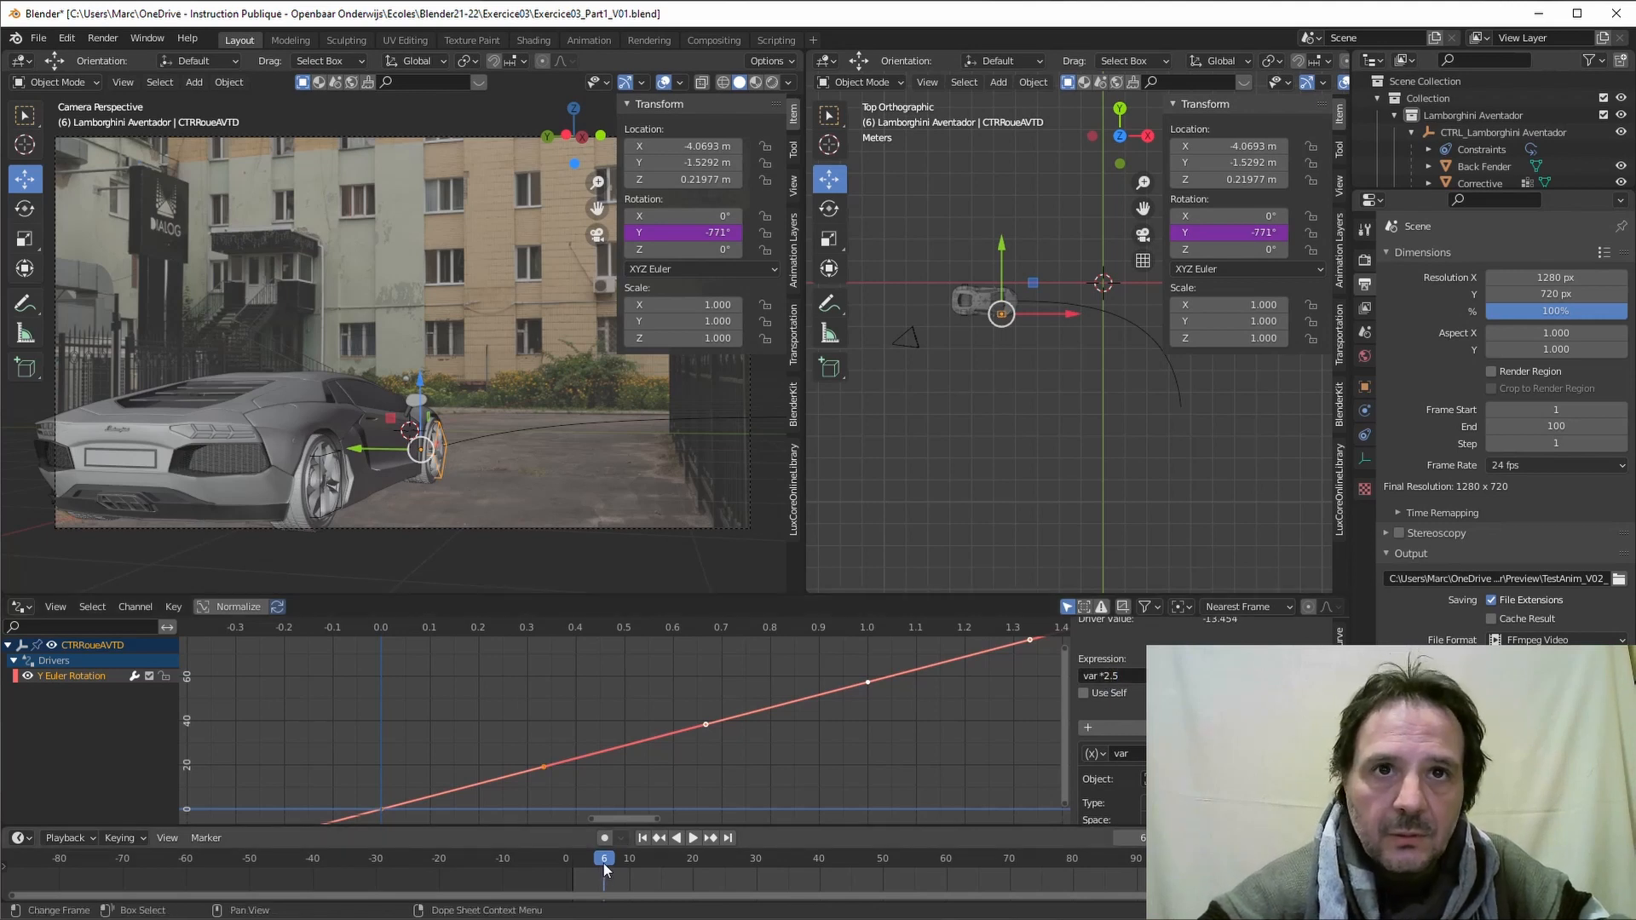
drag(603, 863, 572, 918)
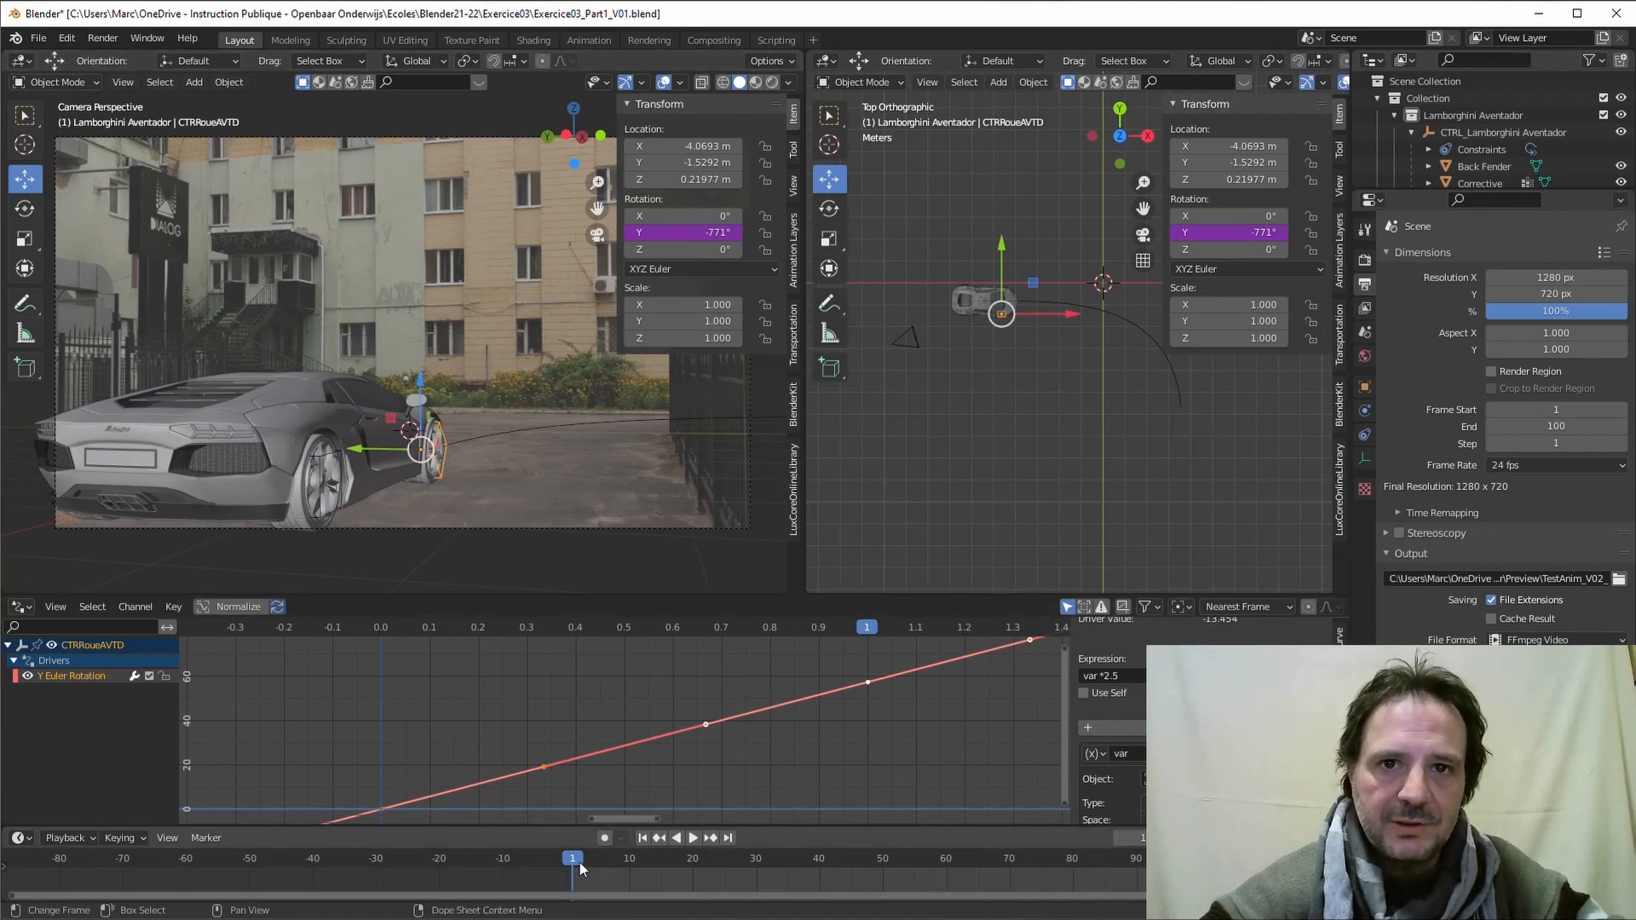
drag(570, 859, 570, 859)
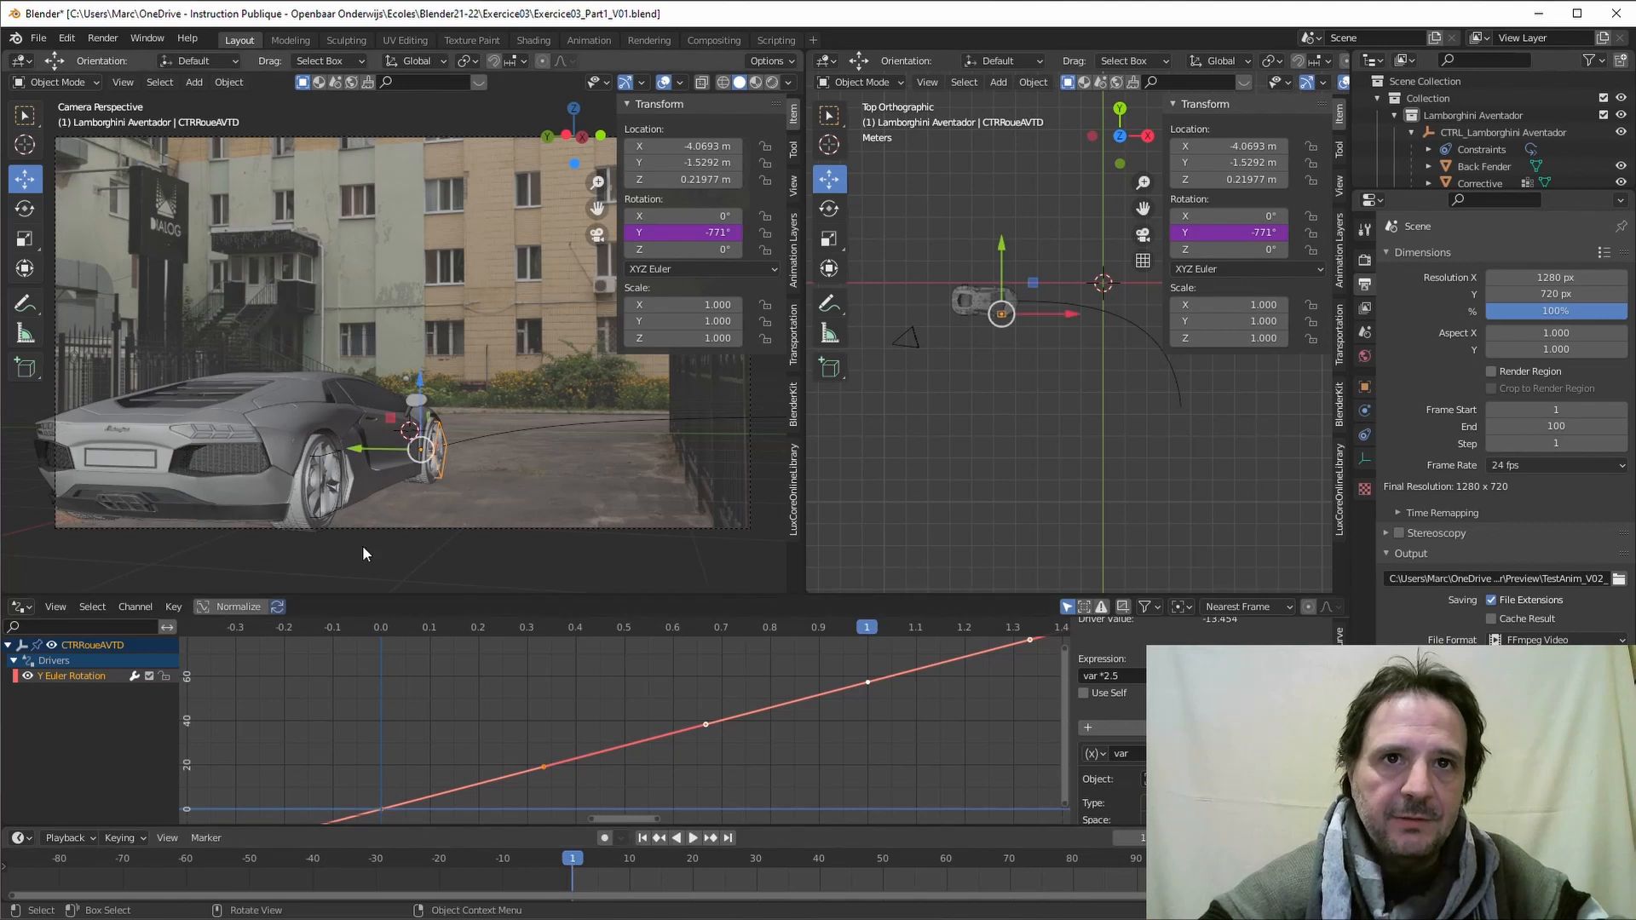
Step: Add a driver to the Y rotation of the rear right wheel's controller CTRRoue.ARRD
click(322, 473)
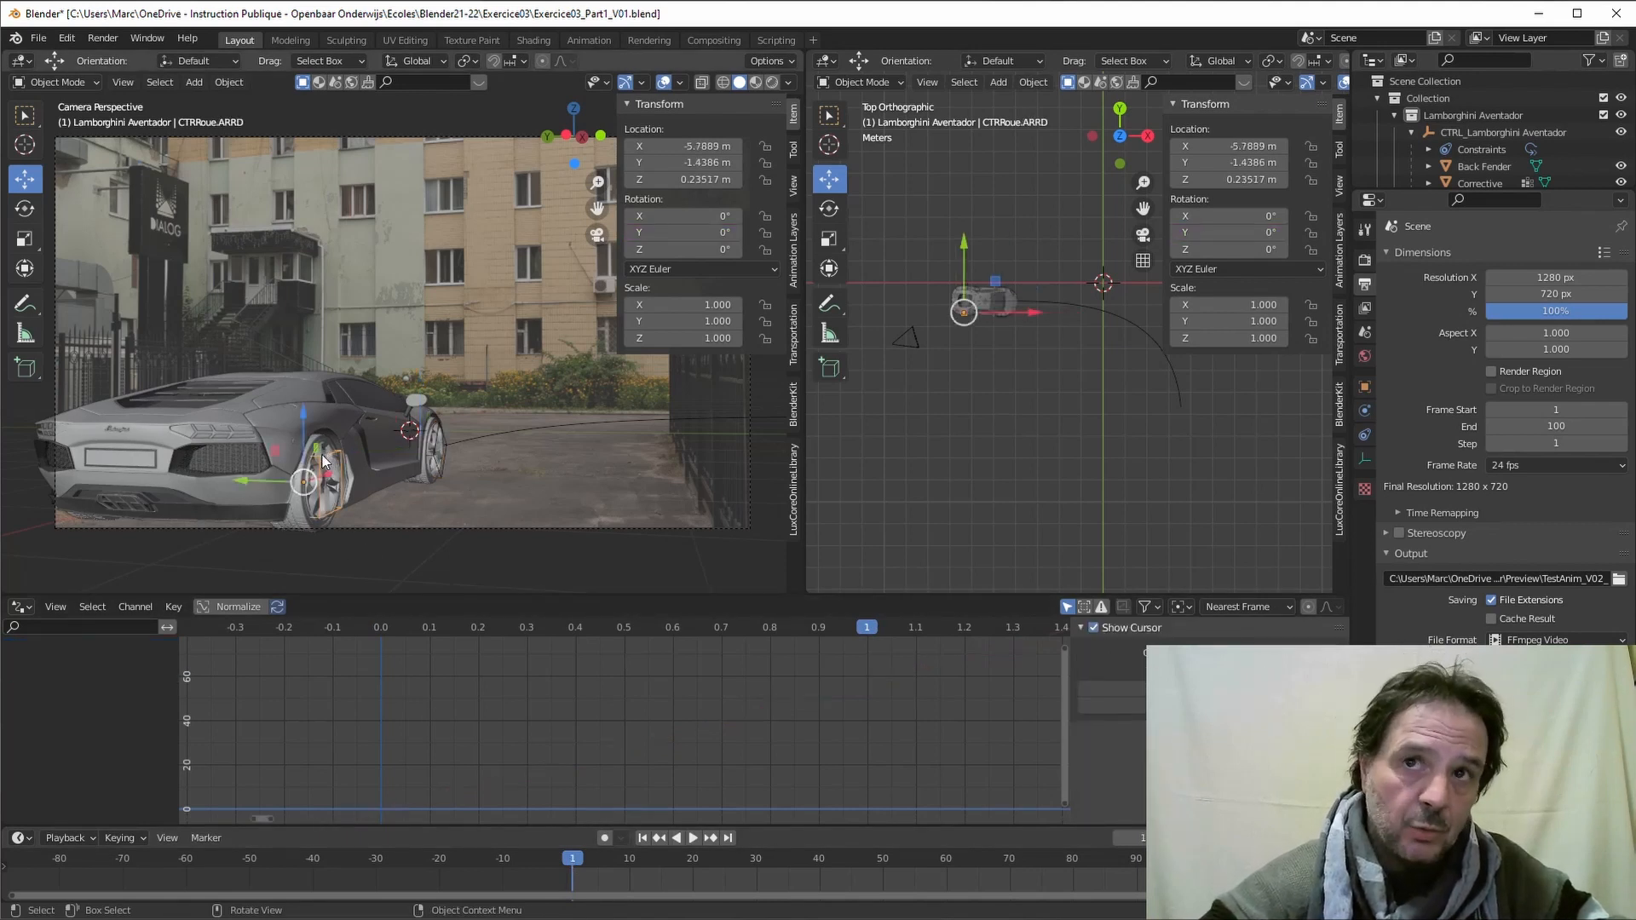
right_click(1202, 231)
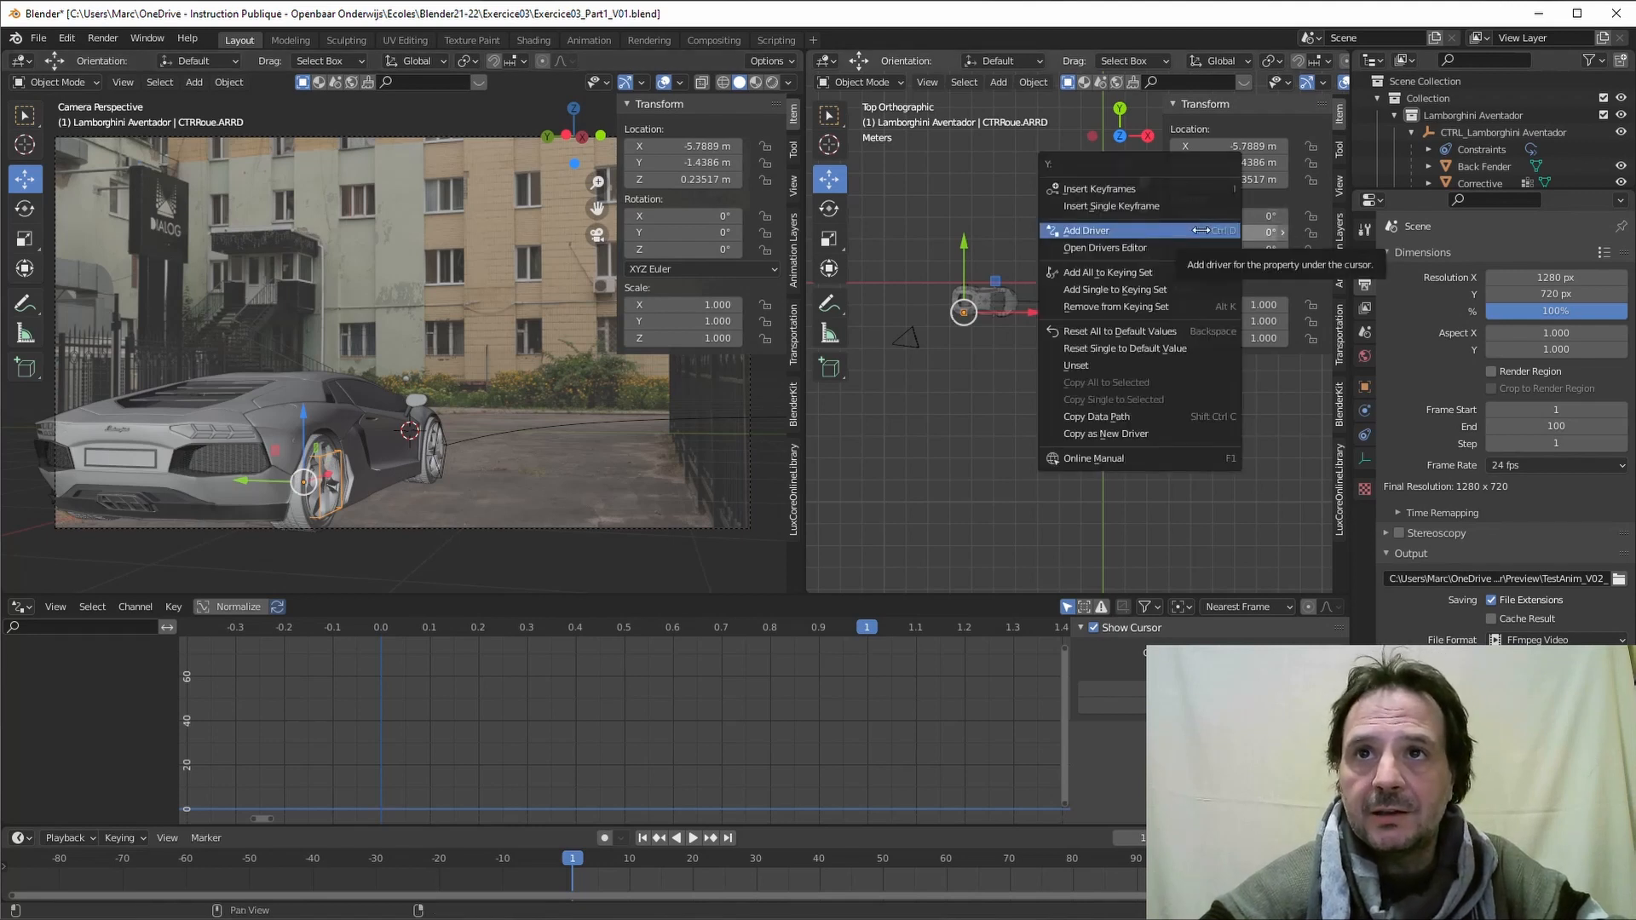
click(1100, 231)
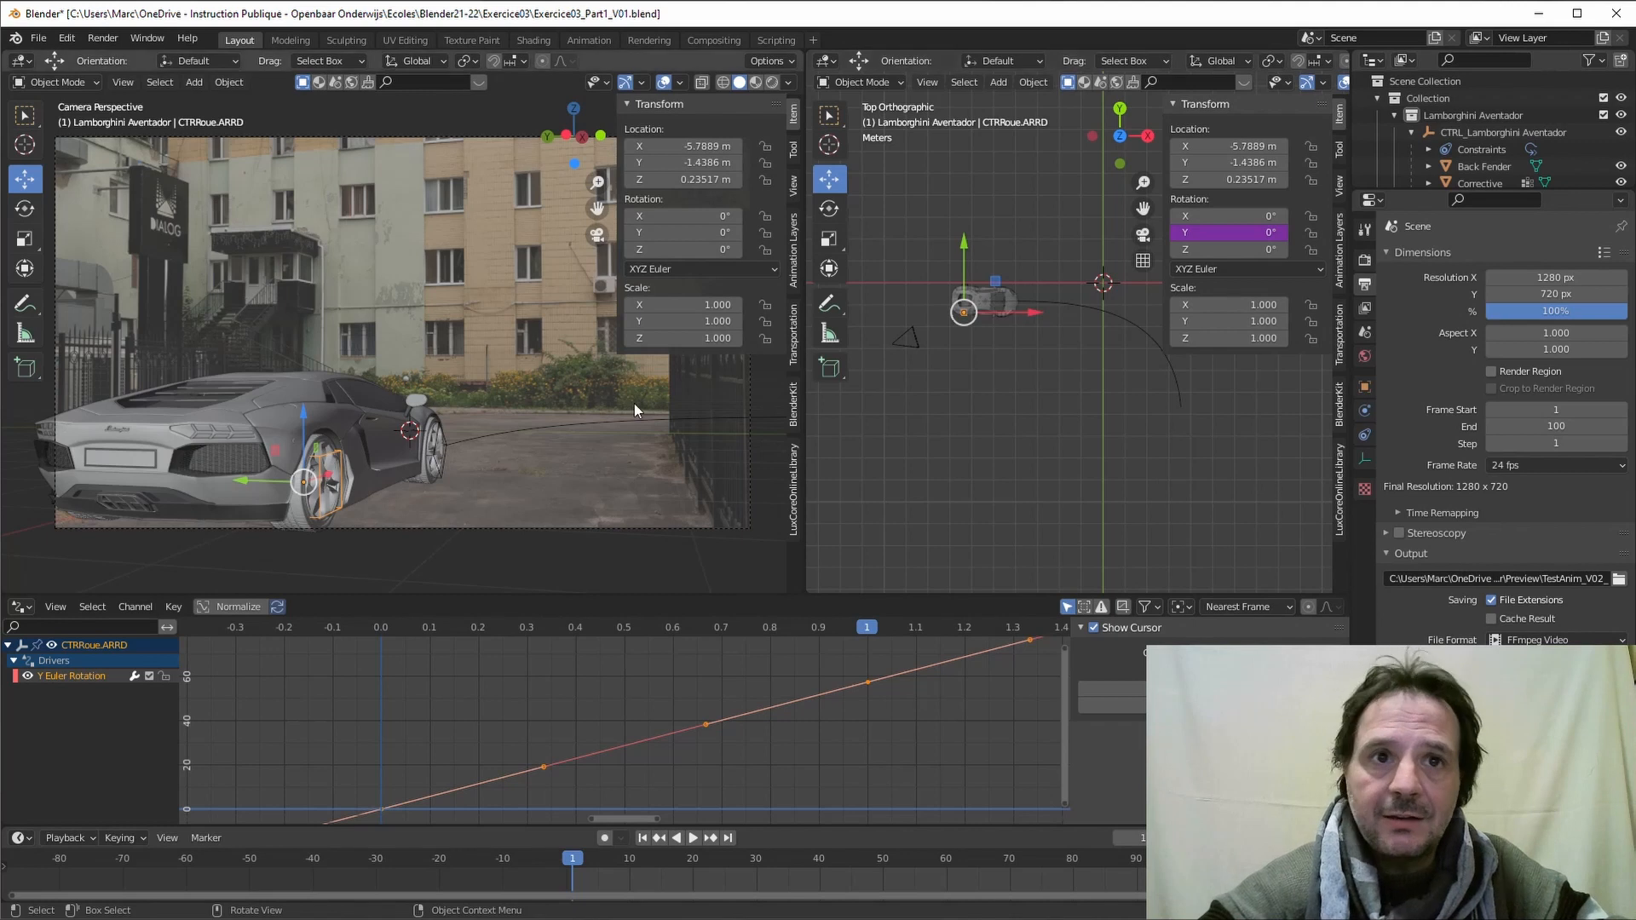
Step: Set the rear right wheel's driver expression to var *2.5 and assign CTRL_Lamborghini Aventador as the variable's object
click(72, 676)
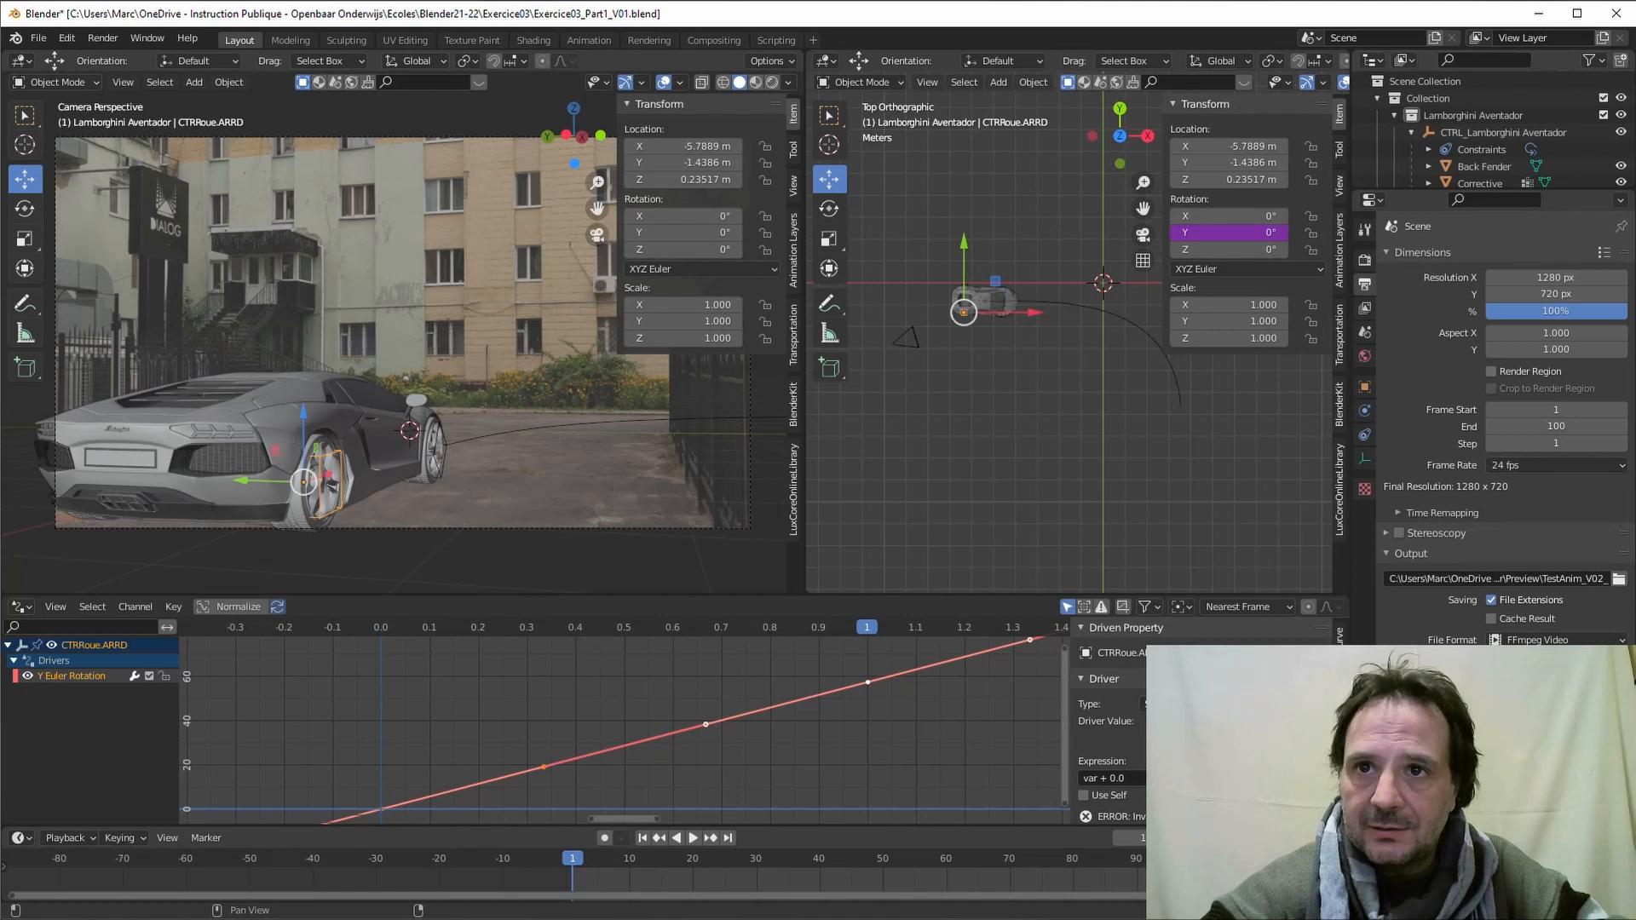
scroll(1102, 705, down, 2)
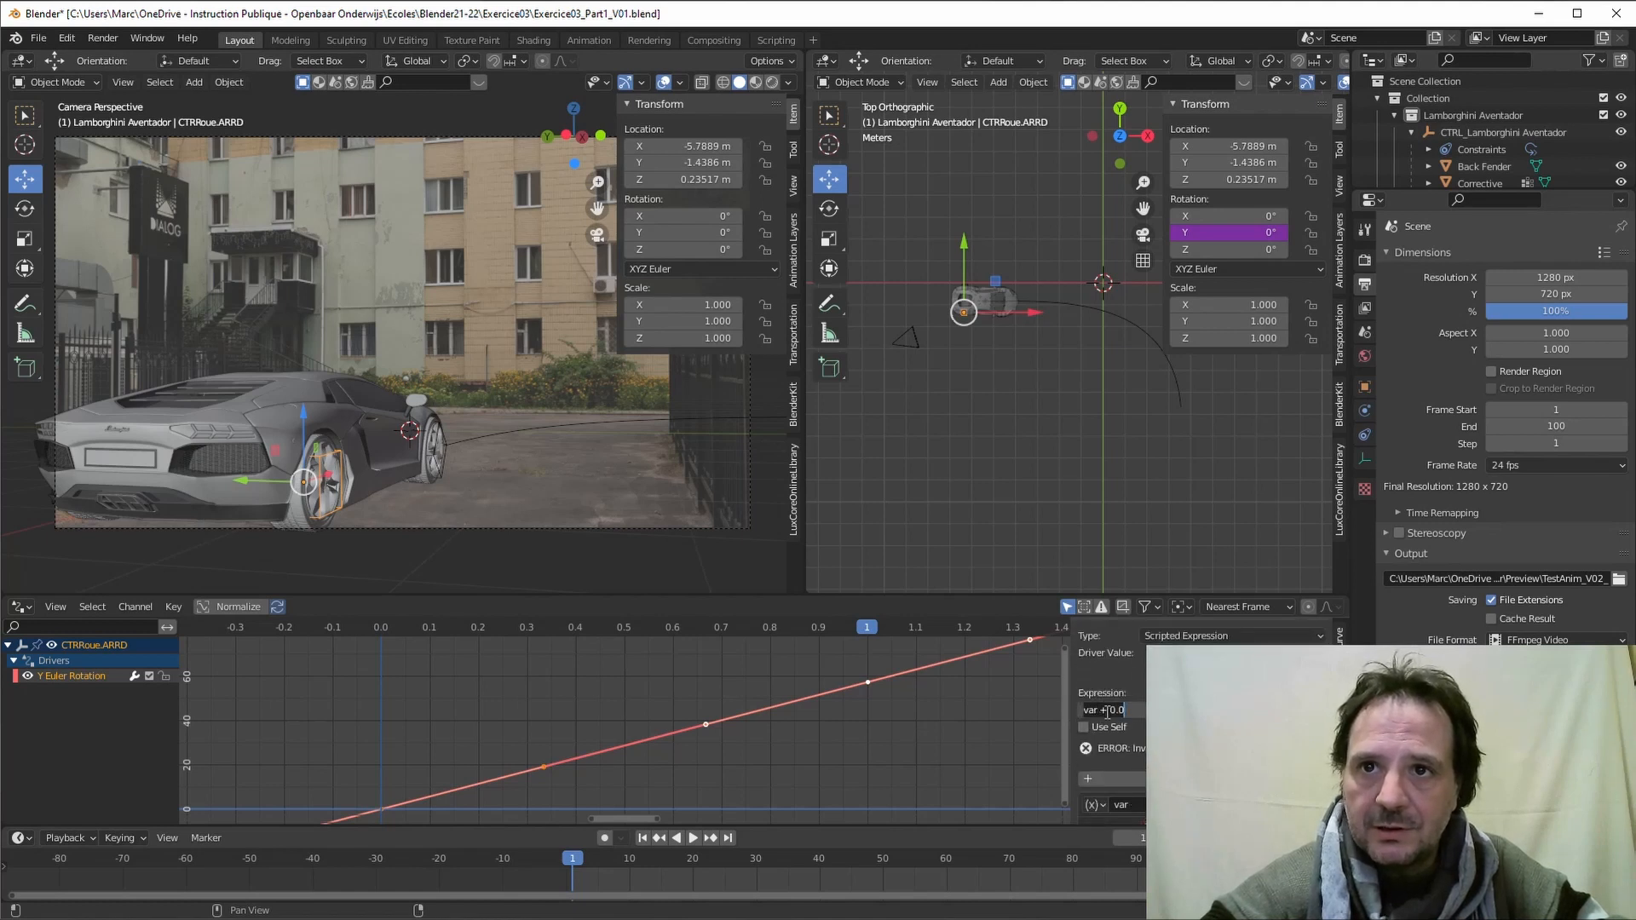
drag(1101, 710, 1127, 710)
text(*2.)
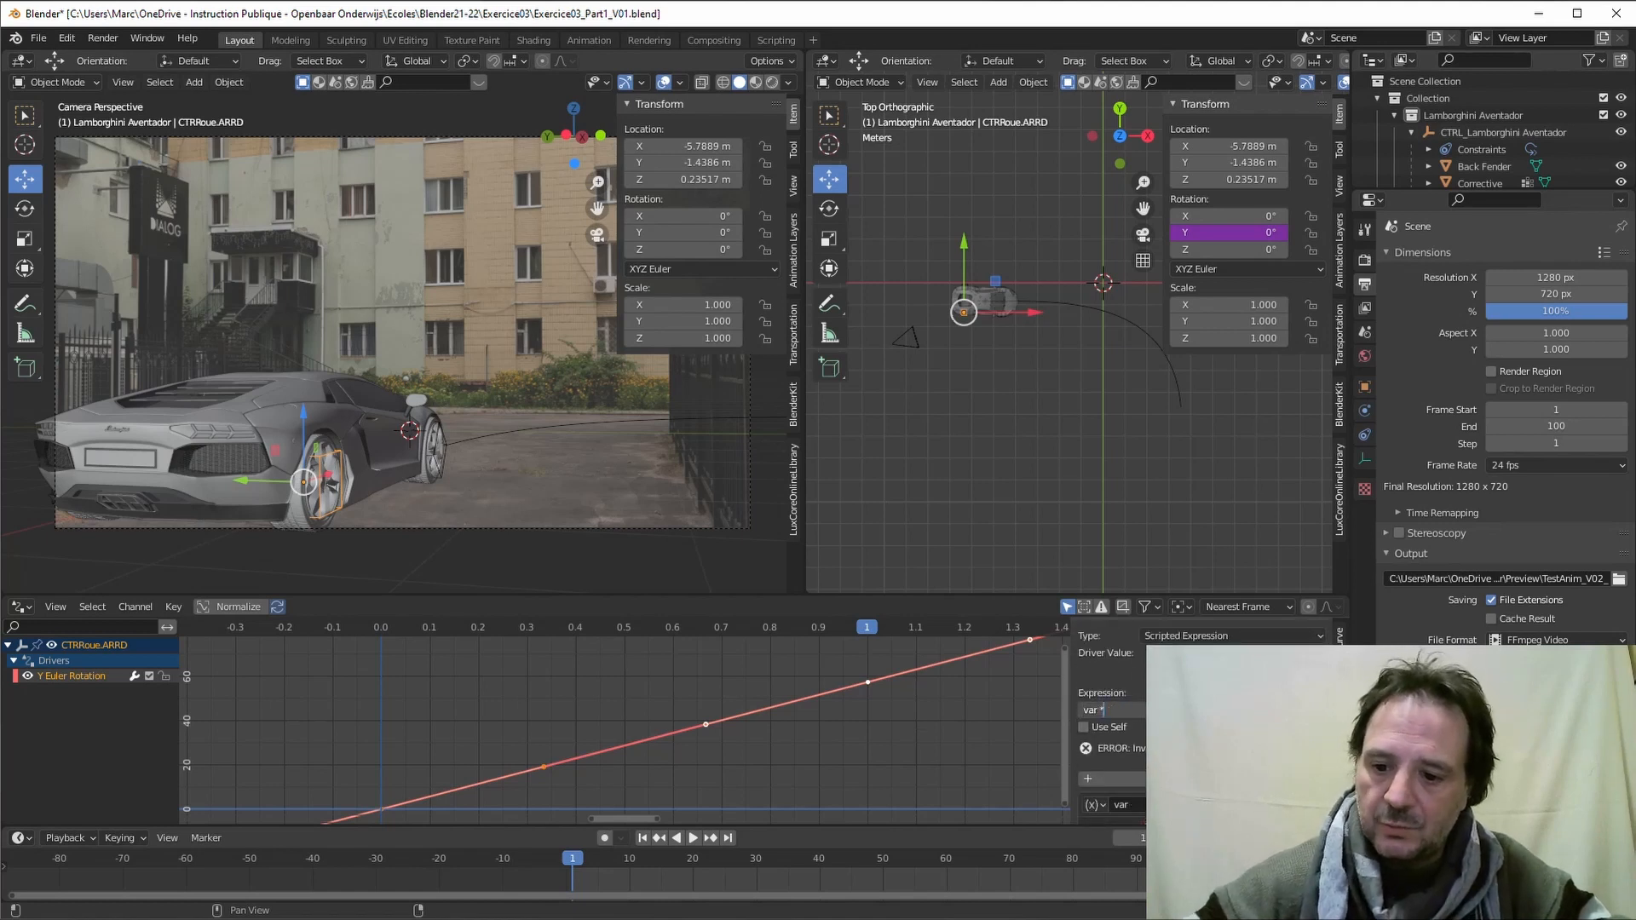
key(Return)
scroll(1108, 724, down, 4)
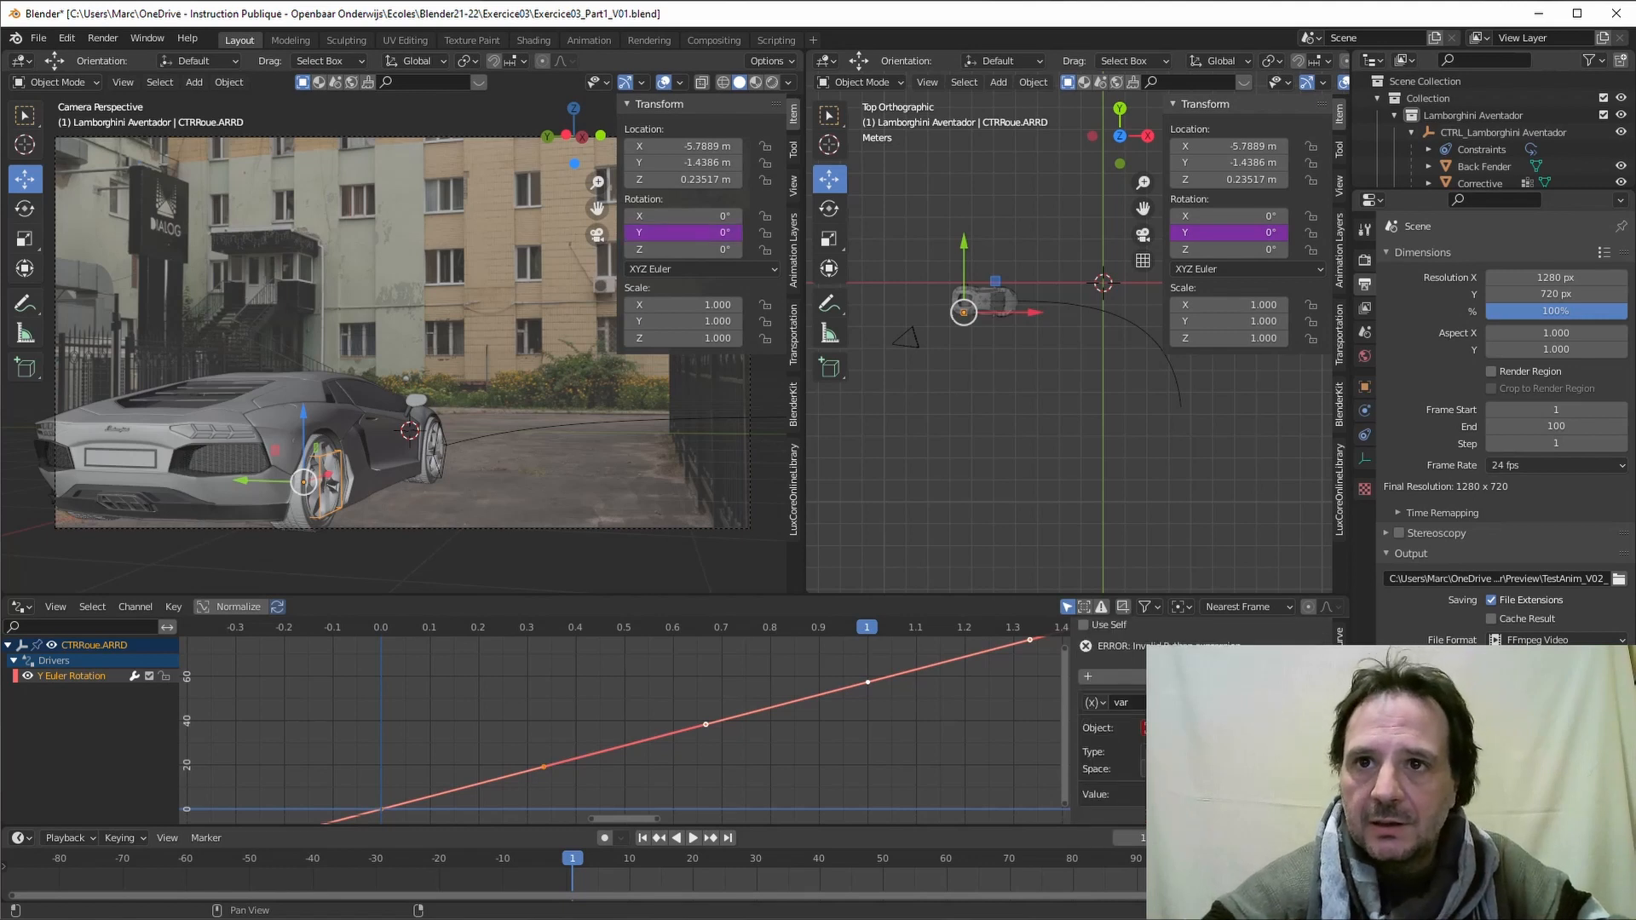
key(e)
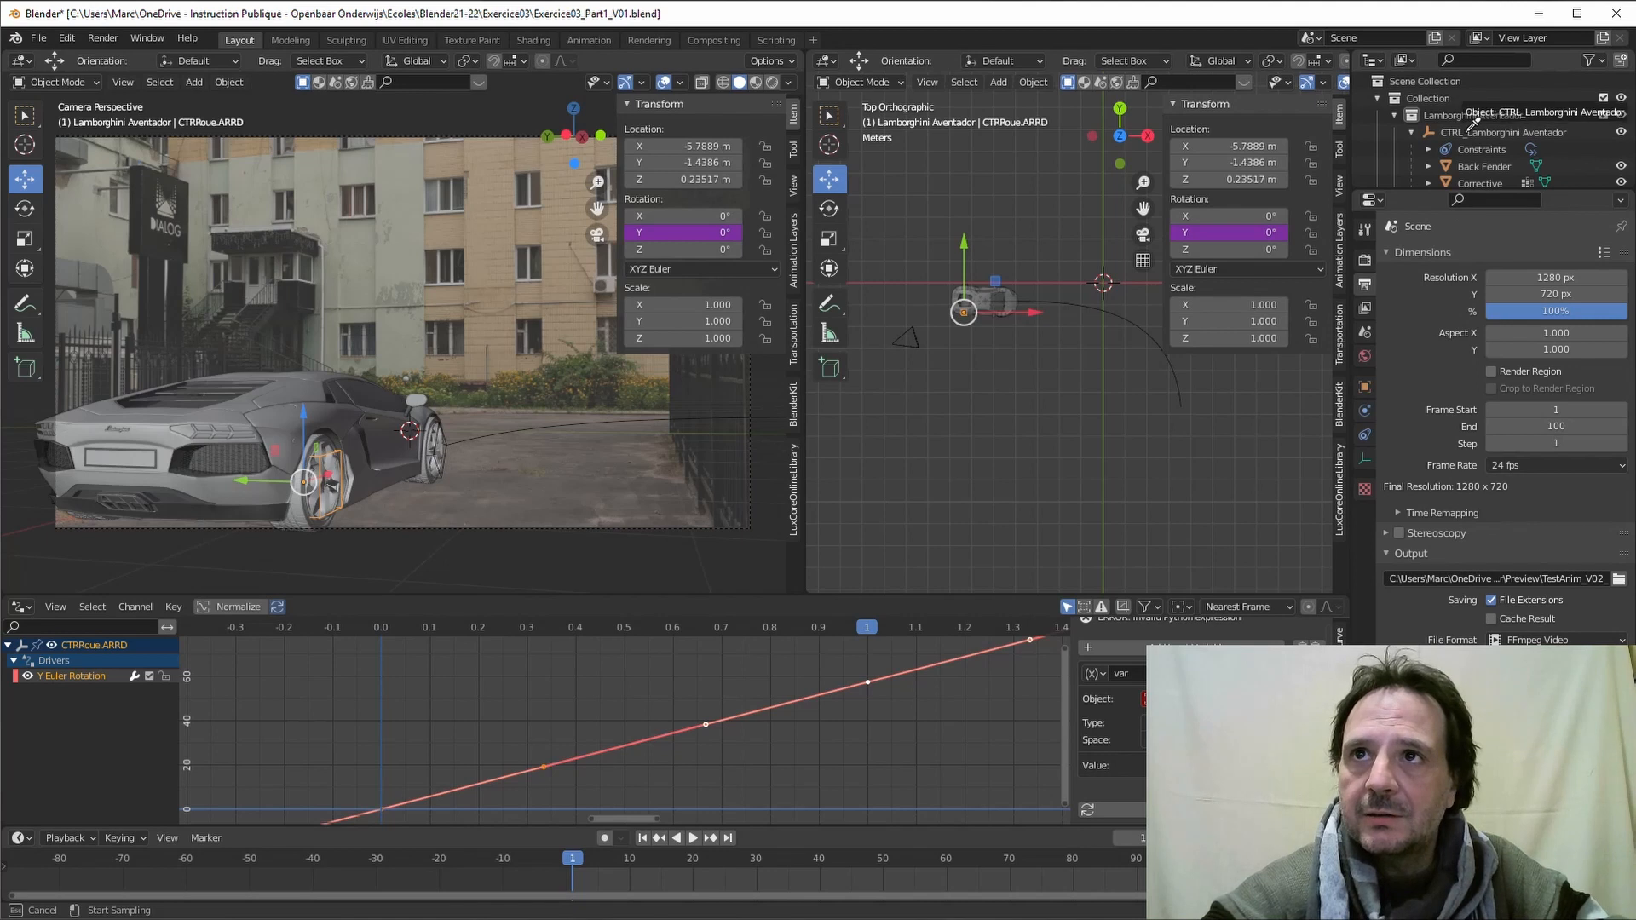
click(1461, 132)
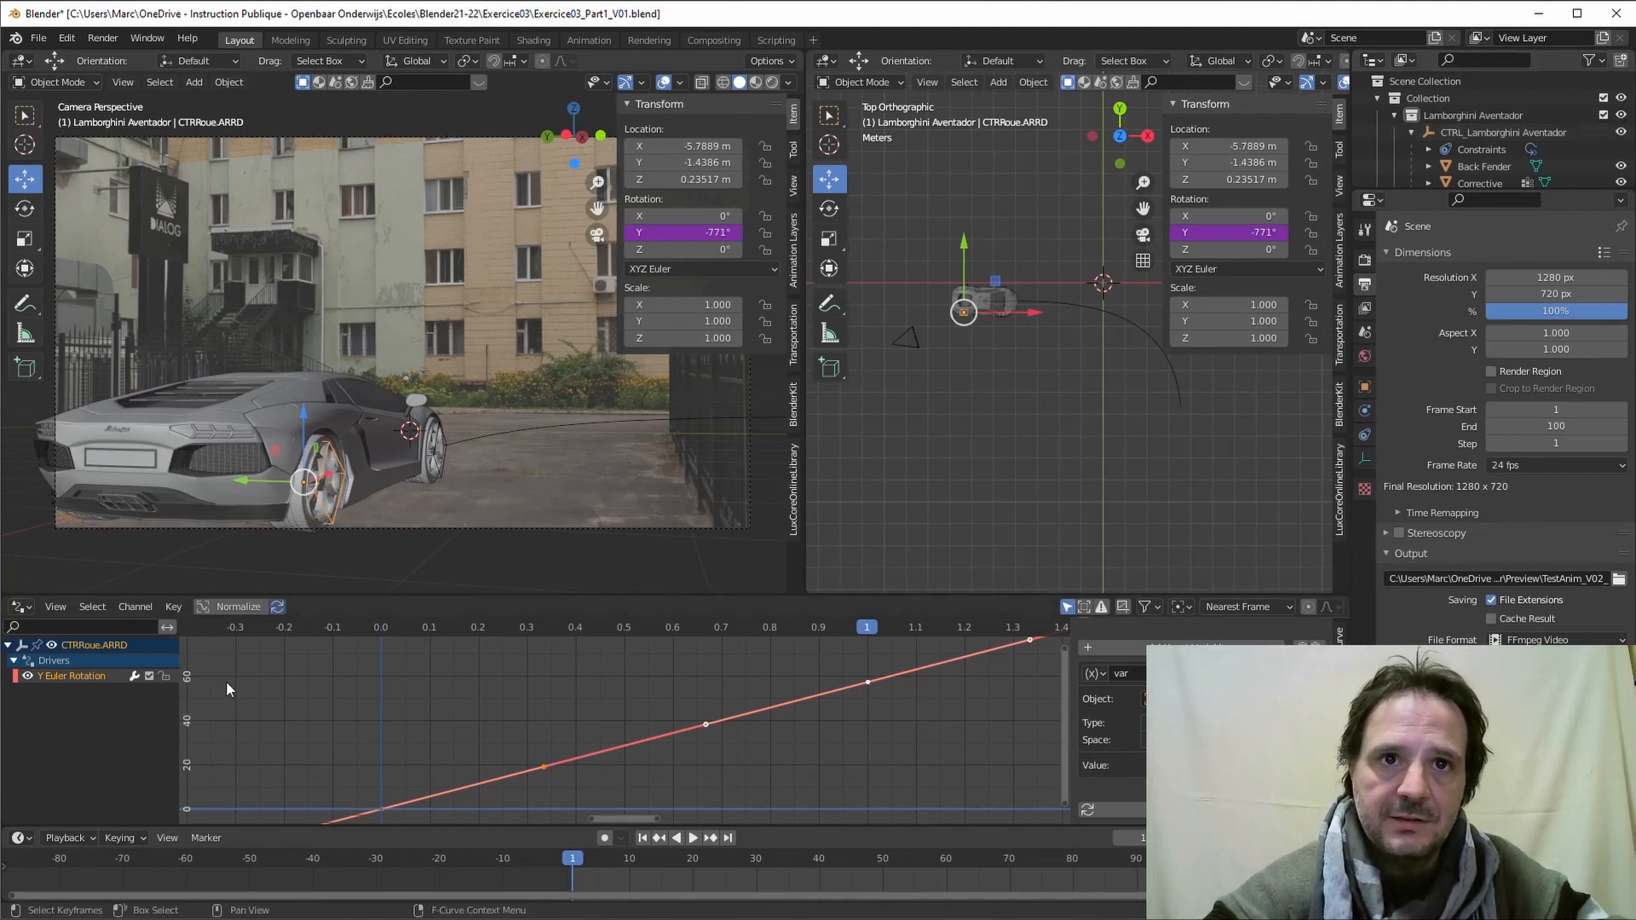
Step: Play and scrub the animation to check the rear right wheel's rotation, ending on frame 1
key(space)
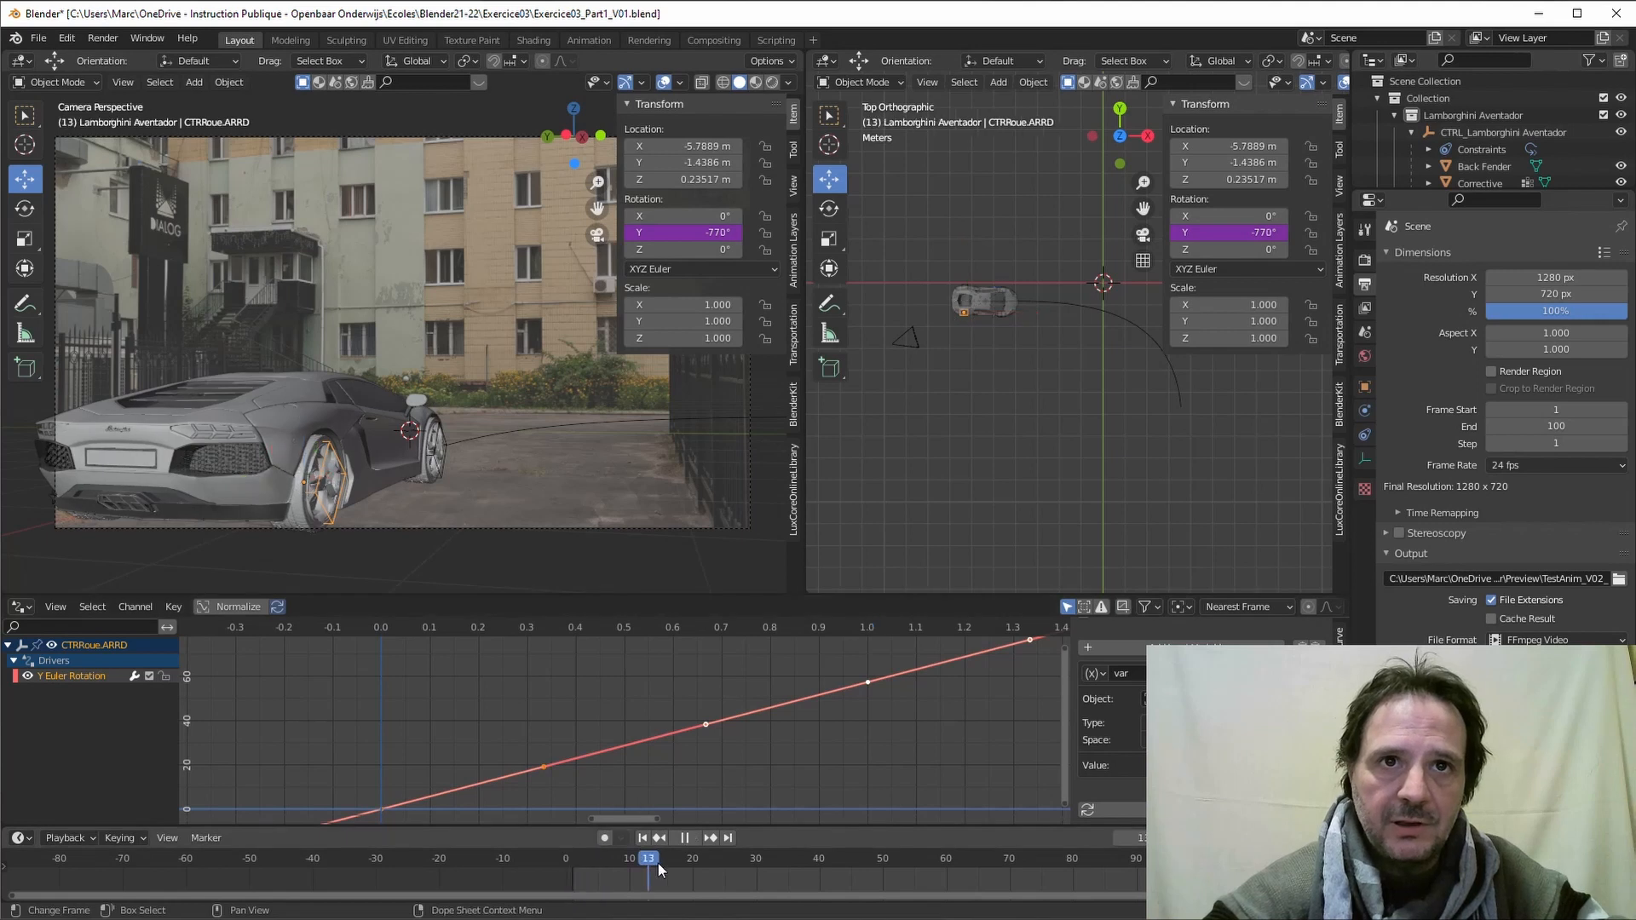
drag(658, 862, 607, 890)
key(Escape)
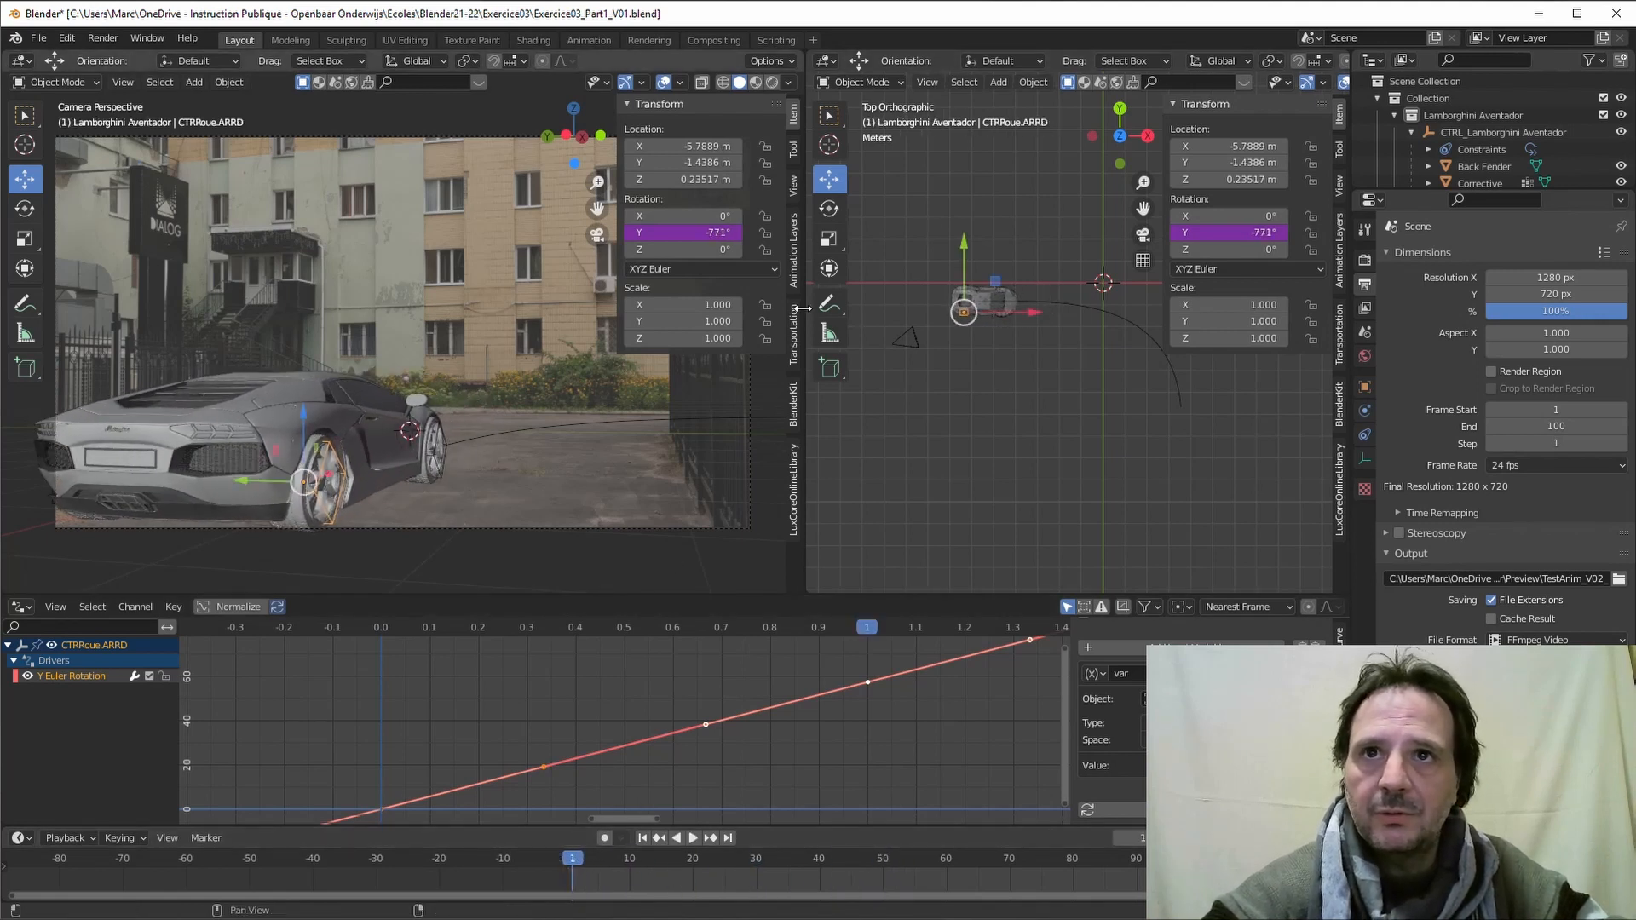
Step: Select the rear left wheel's controller CTRRoue.ARRG and add a driver to its Y rotation
middle_drag(881, 250, 937, 171)
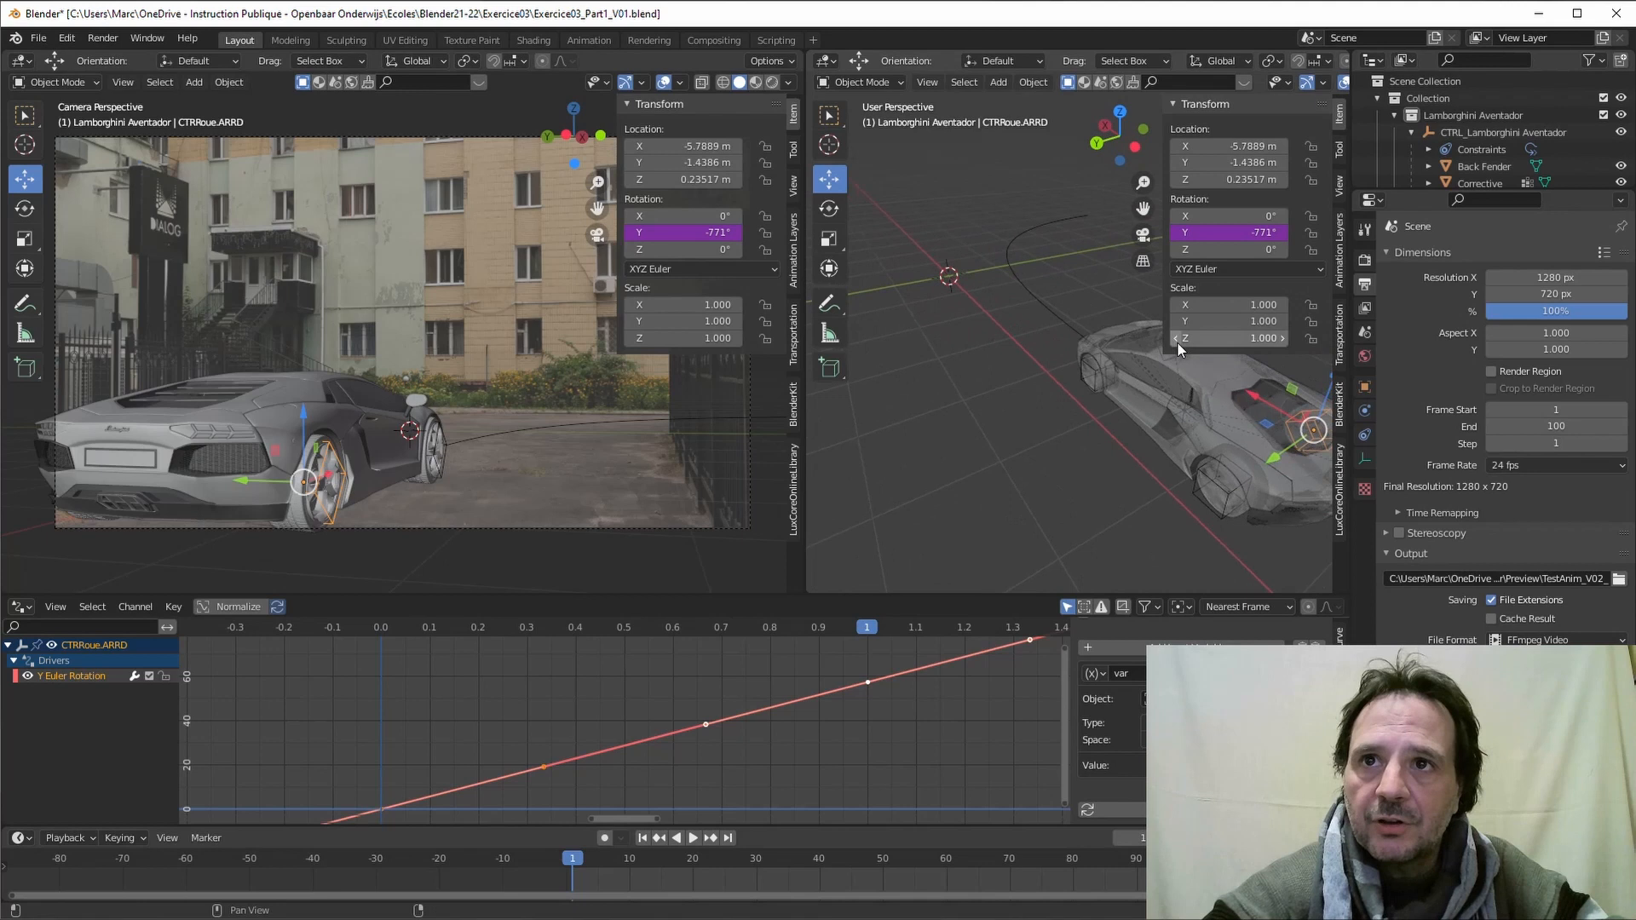
click(1220, 490)
middle_drag(1266, 485, 971, 453)
right_click(1178, 232)
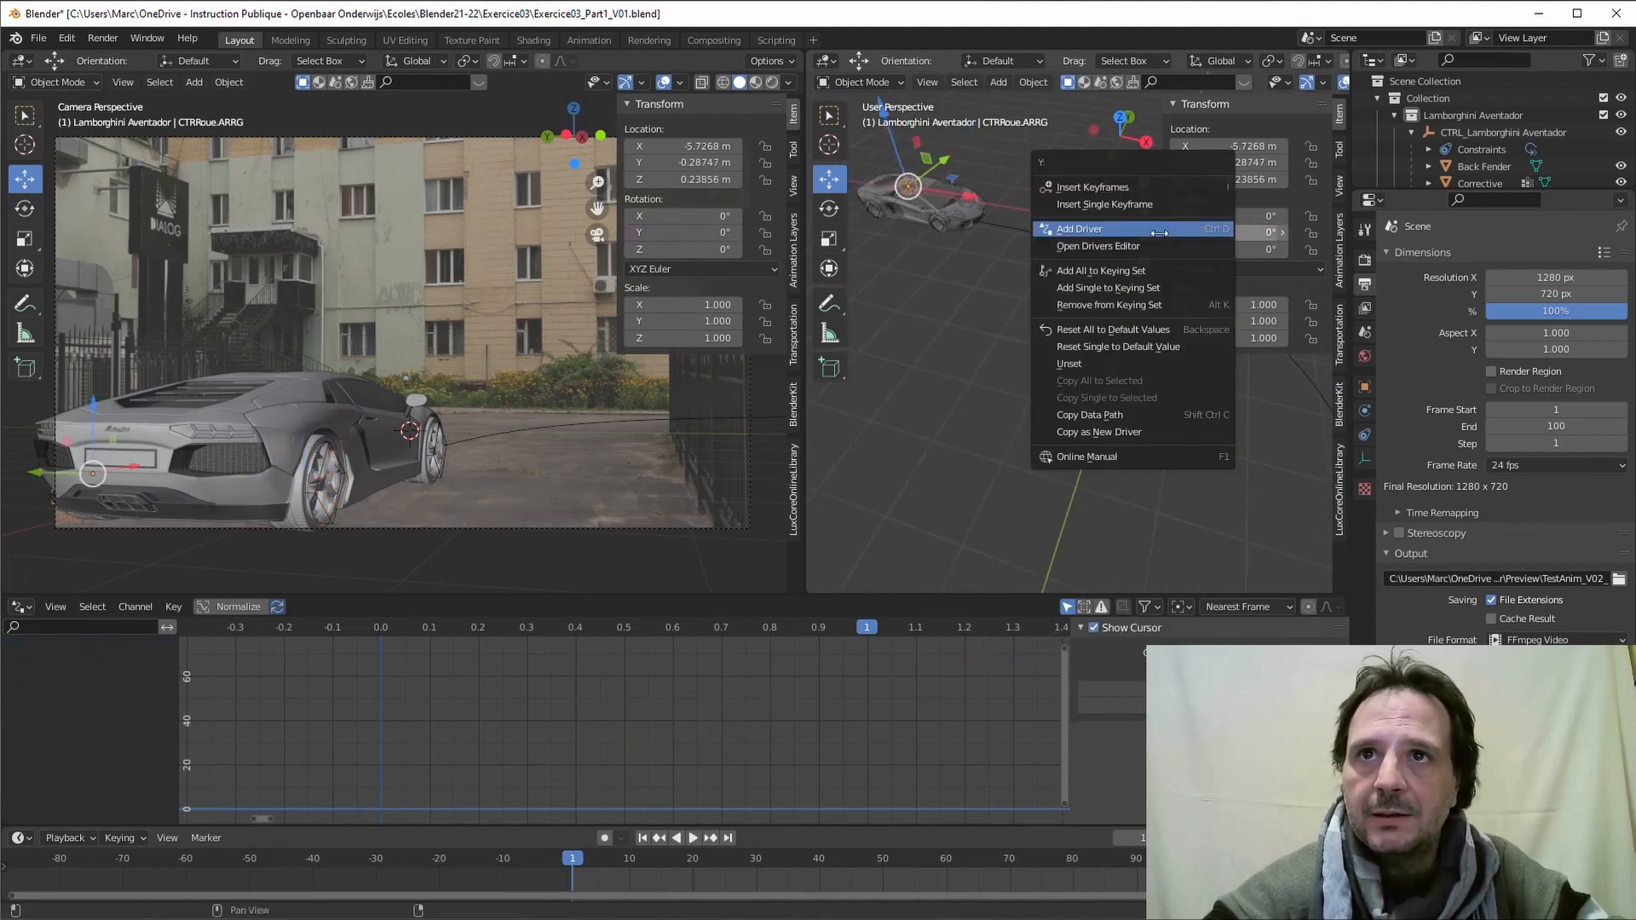
click(1075, 229)
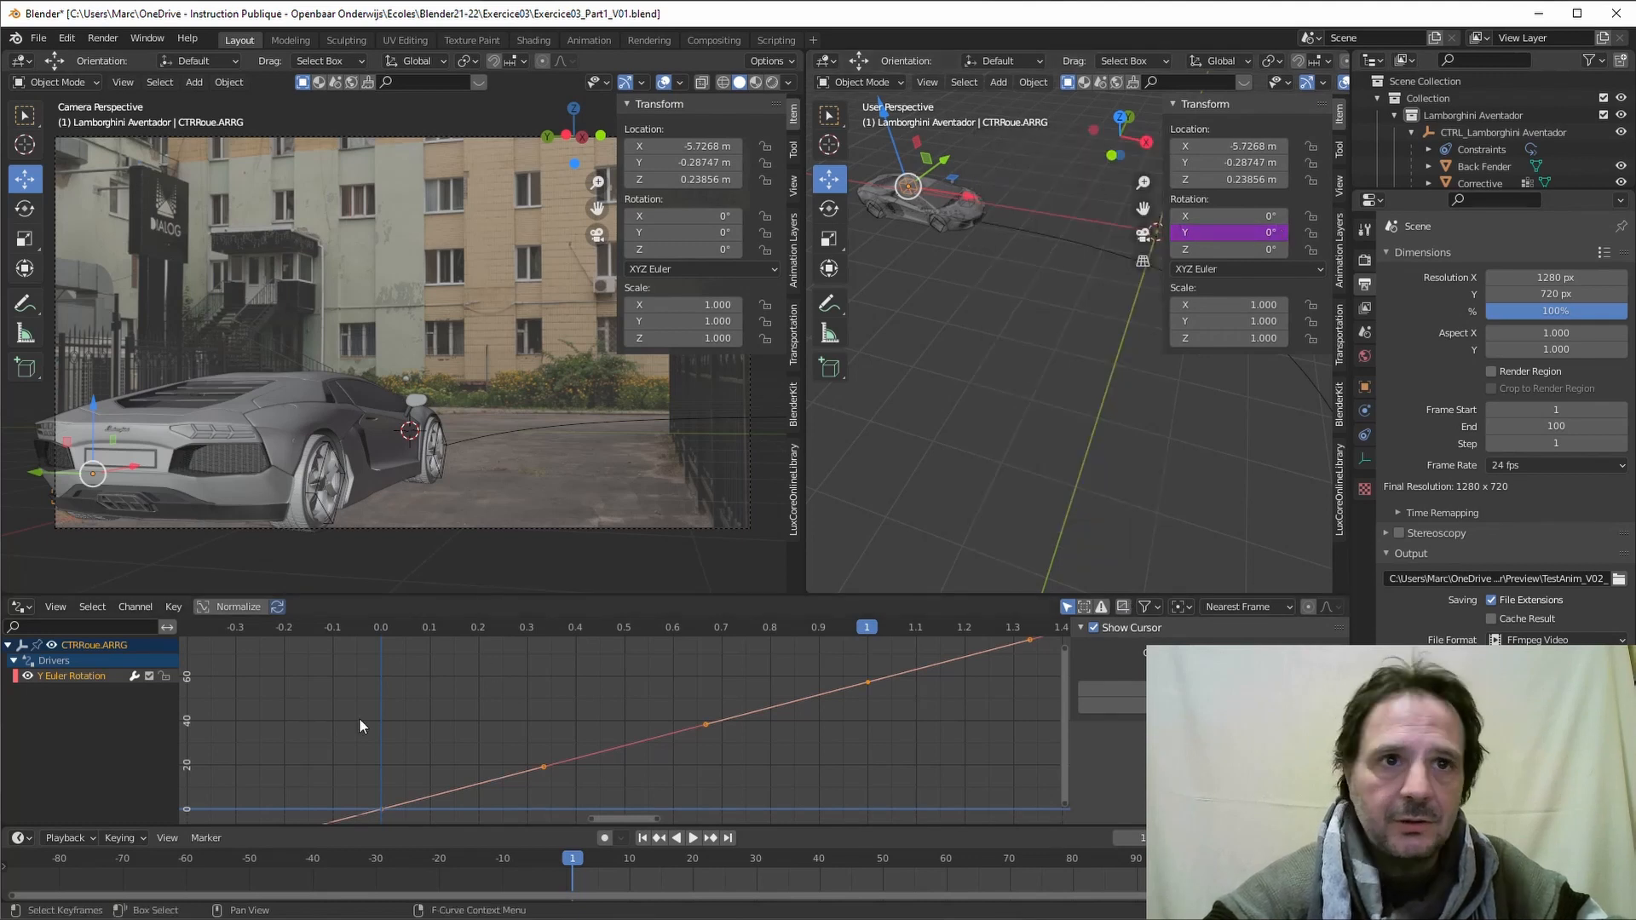
Step: Set the rear left wheel's driver expression to var *2.5 with CTRL_Lamborghini Aventador as the variable's object
click(65, 675)
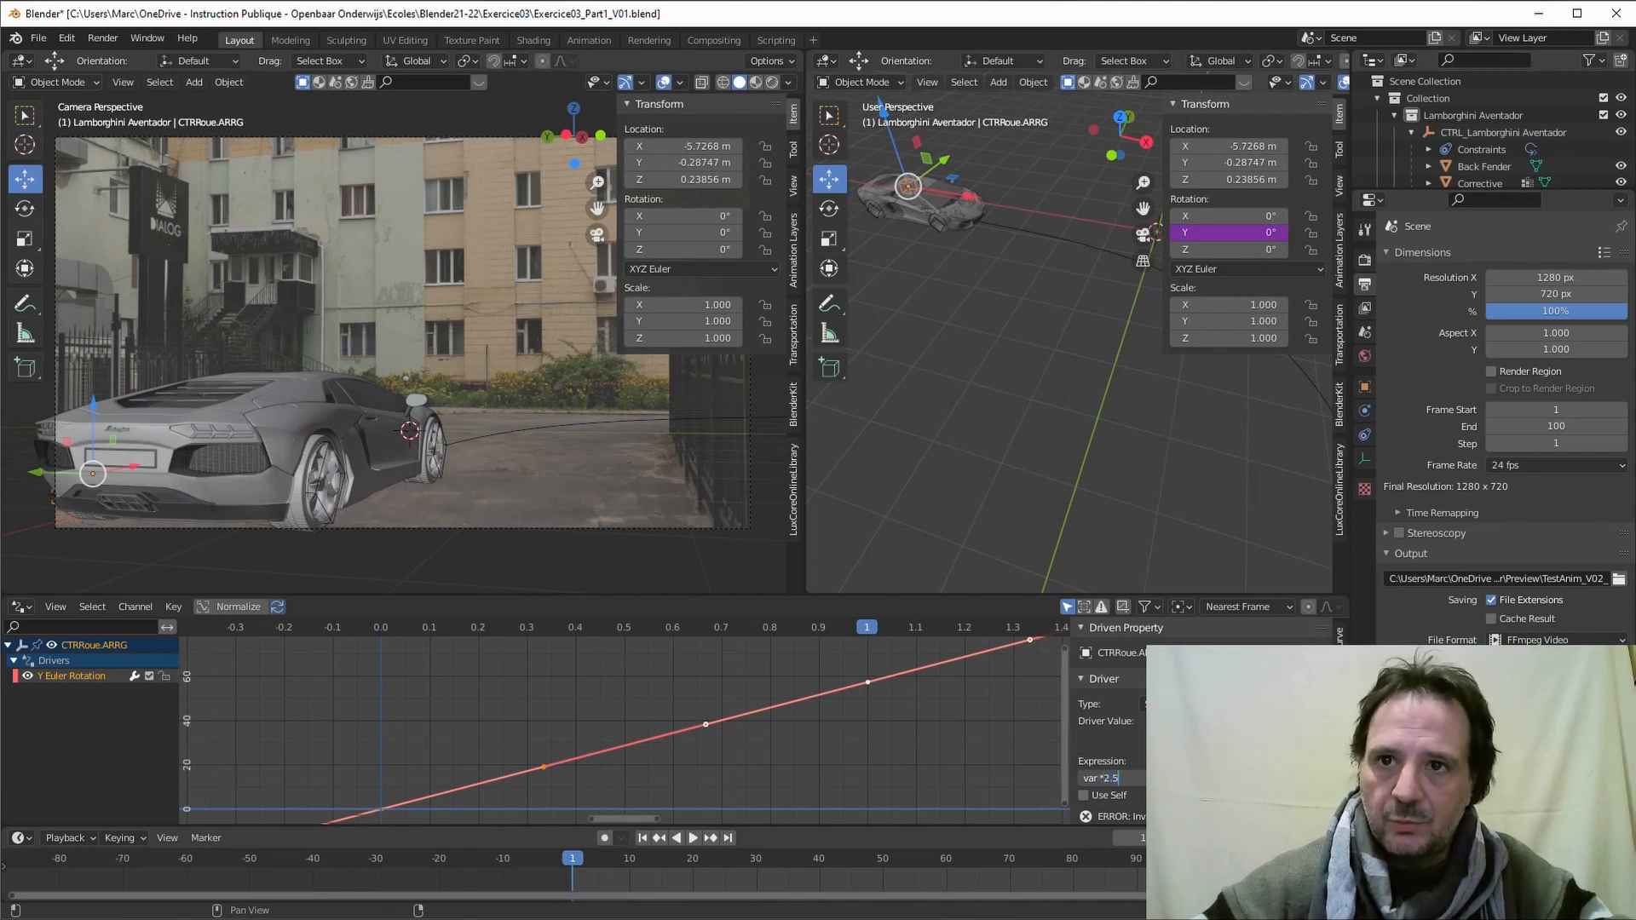
key(Return)
scroll(1108, 724, down, 4)
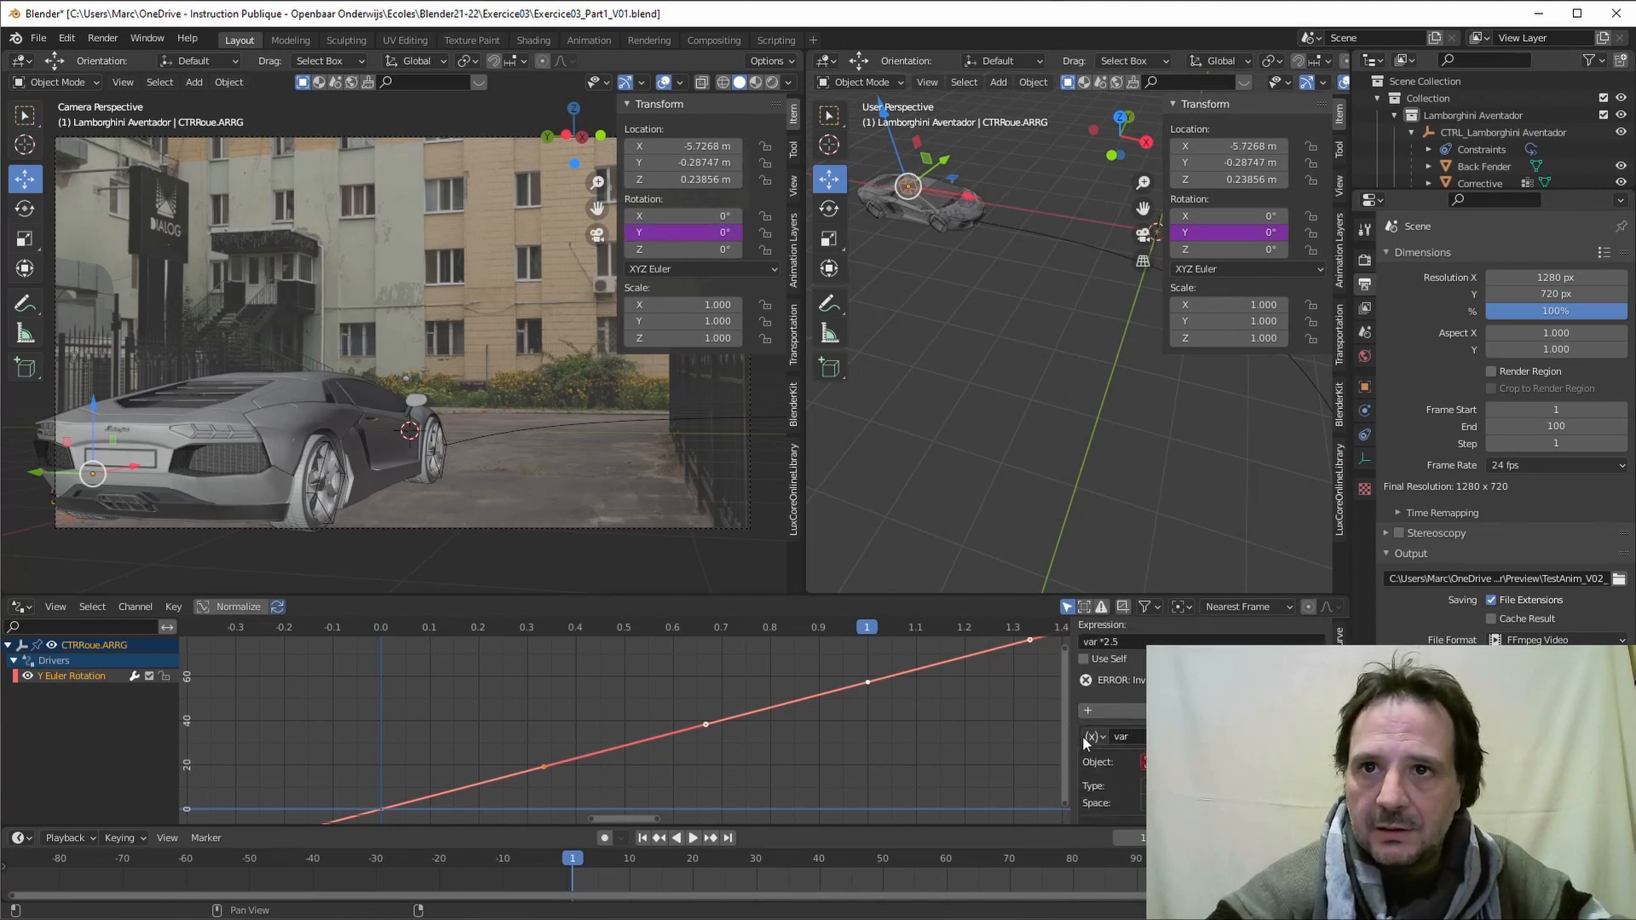
click(1193, 762)
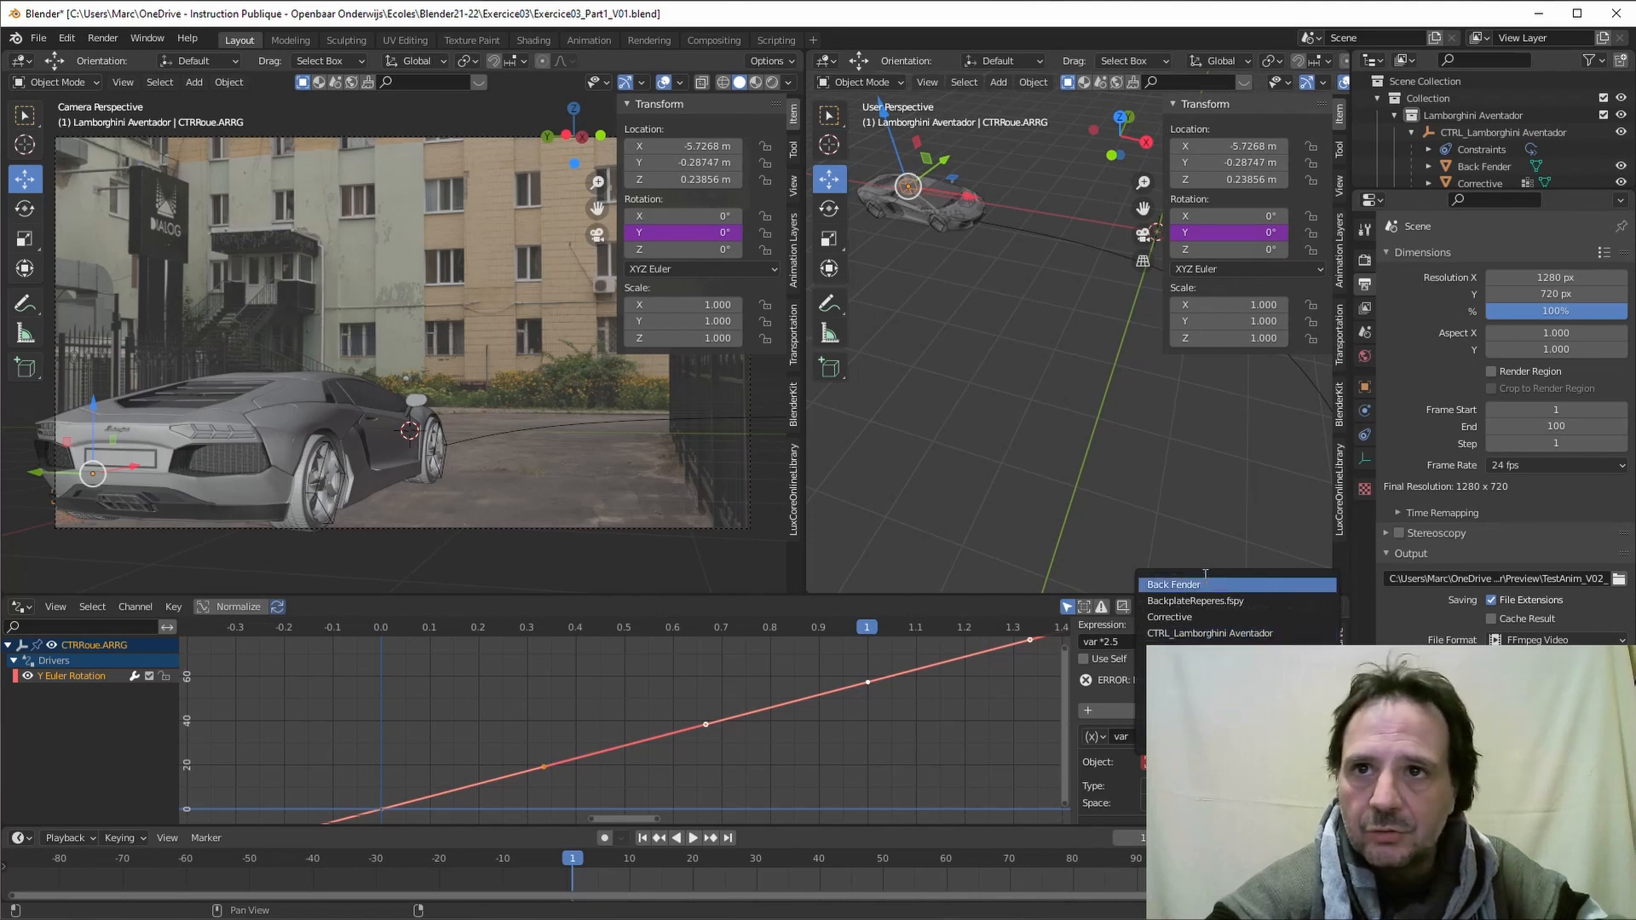
click(1193, 633)
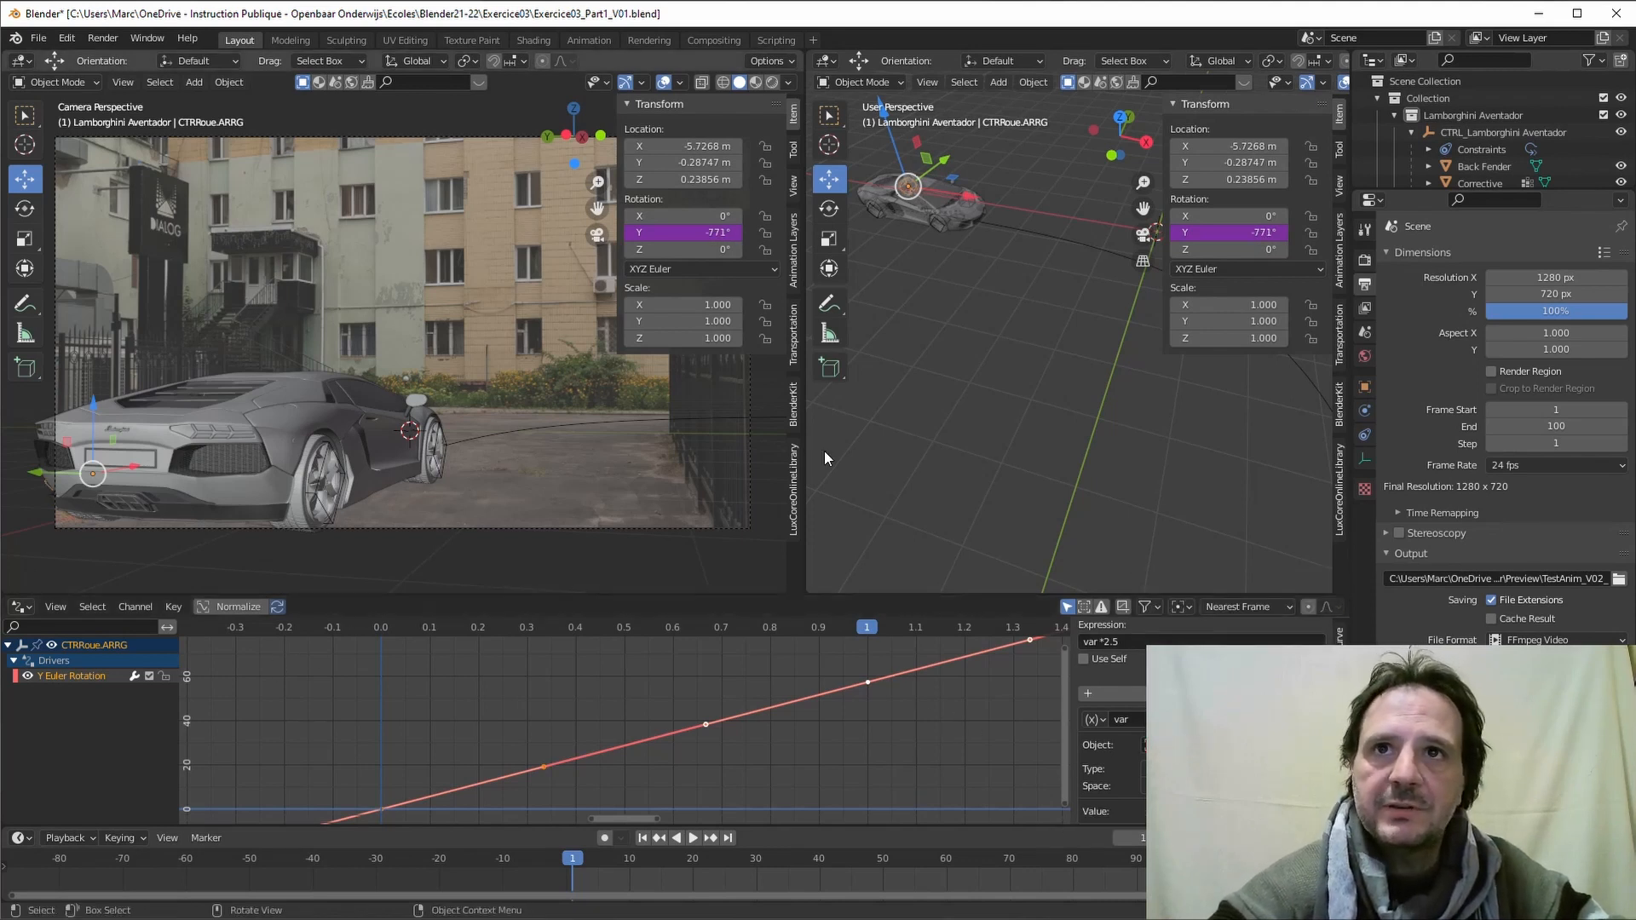
Step: Play the animation and scrub through it to check the driven wheels along the path, ending on frame 33
key(space)
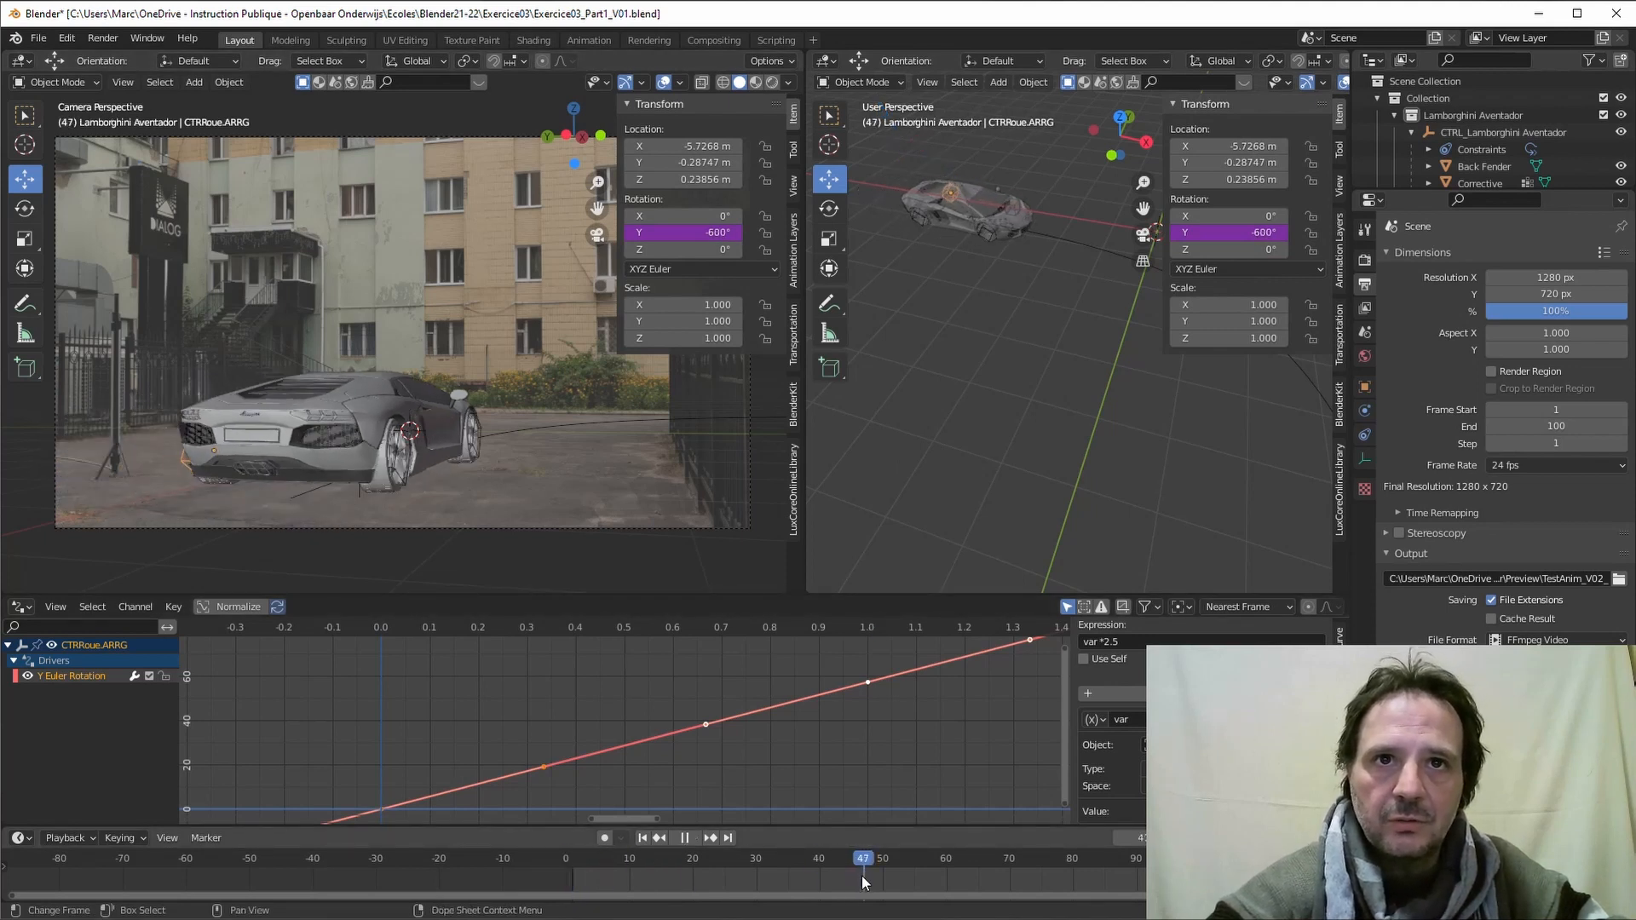
drag(862, 876, 767, 890)
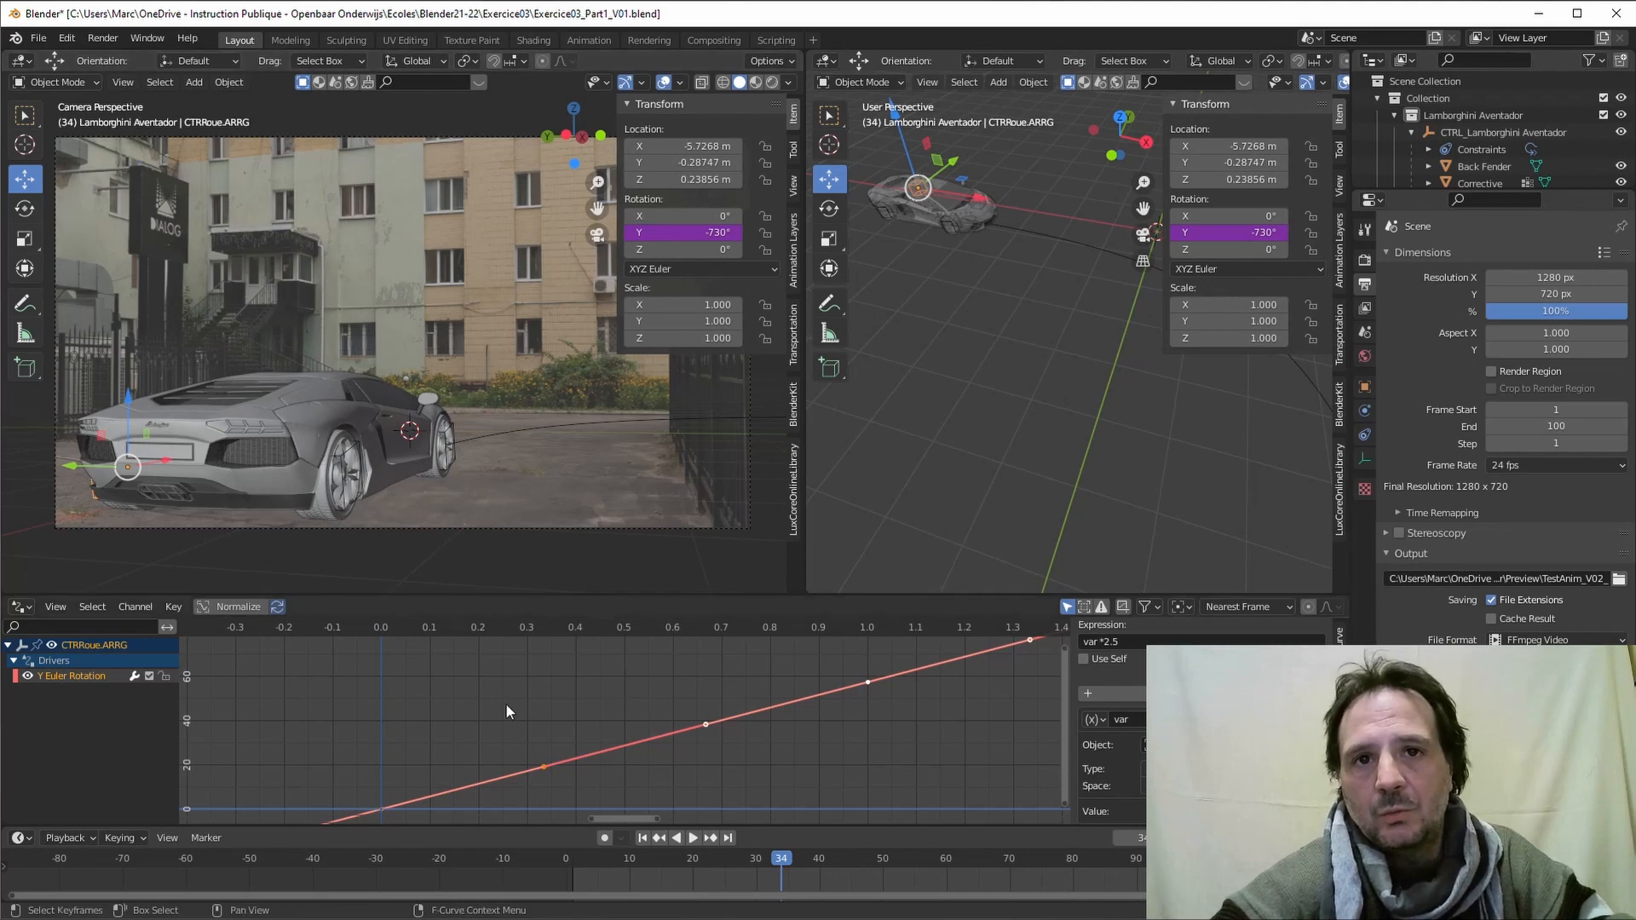
key(space)
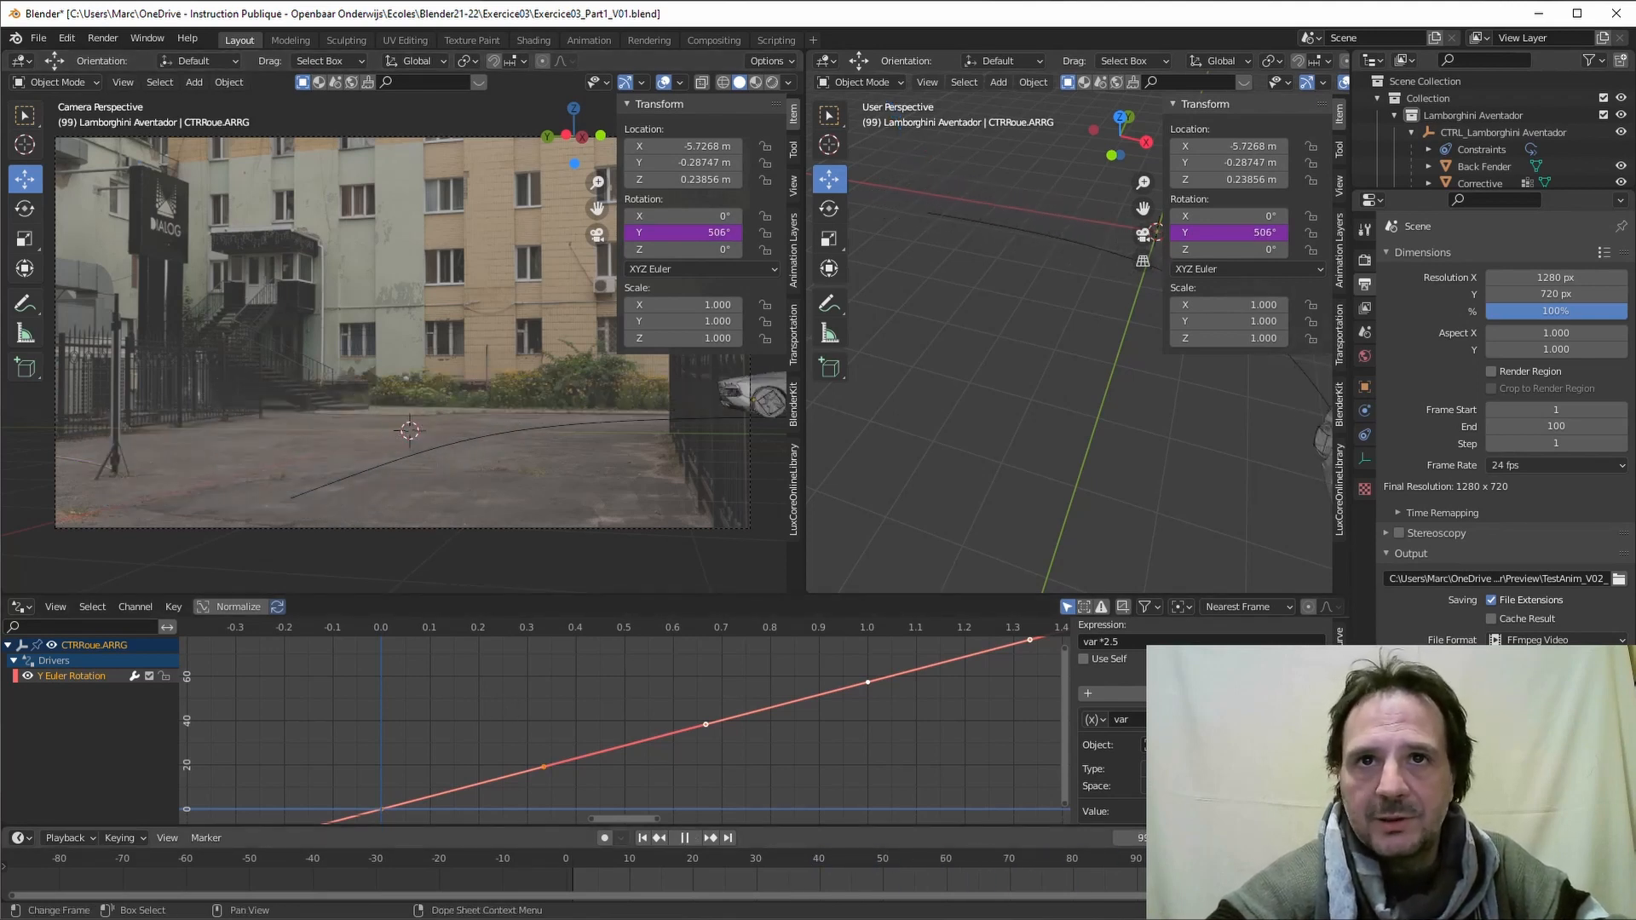
drag(1024, 866, 775, 878)
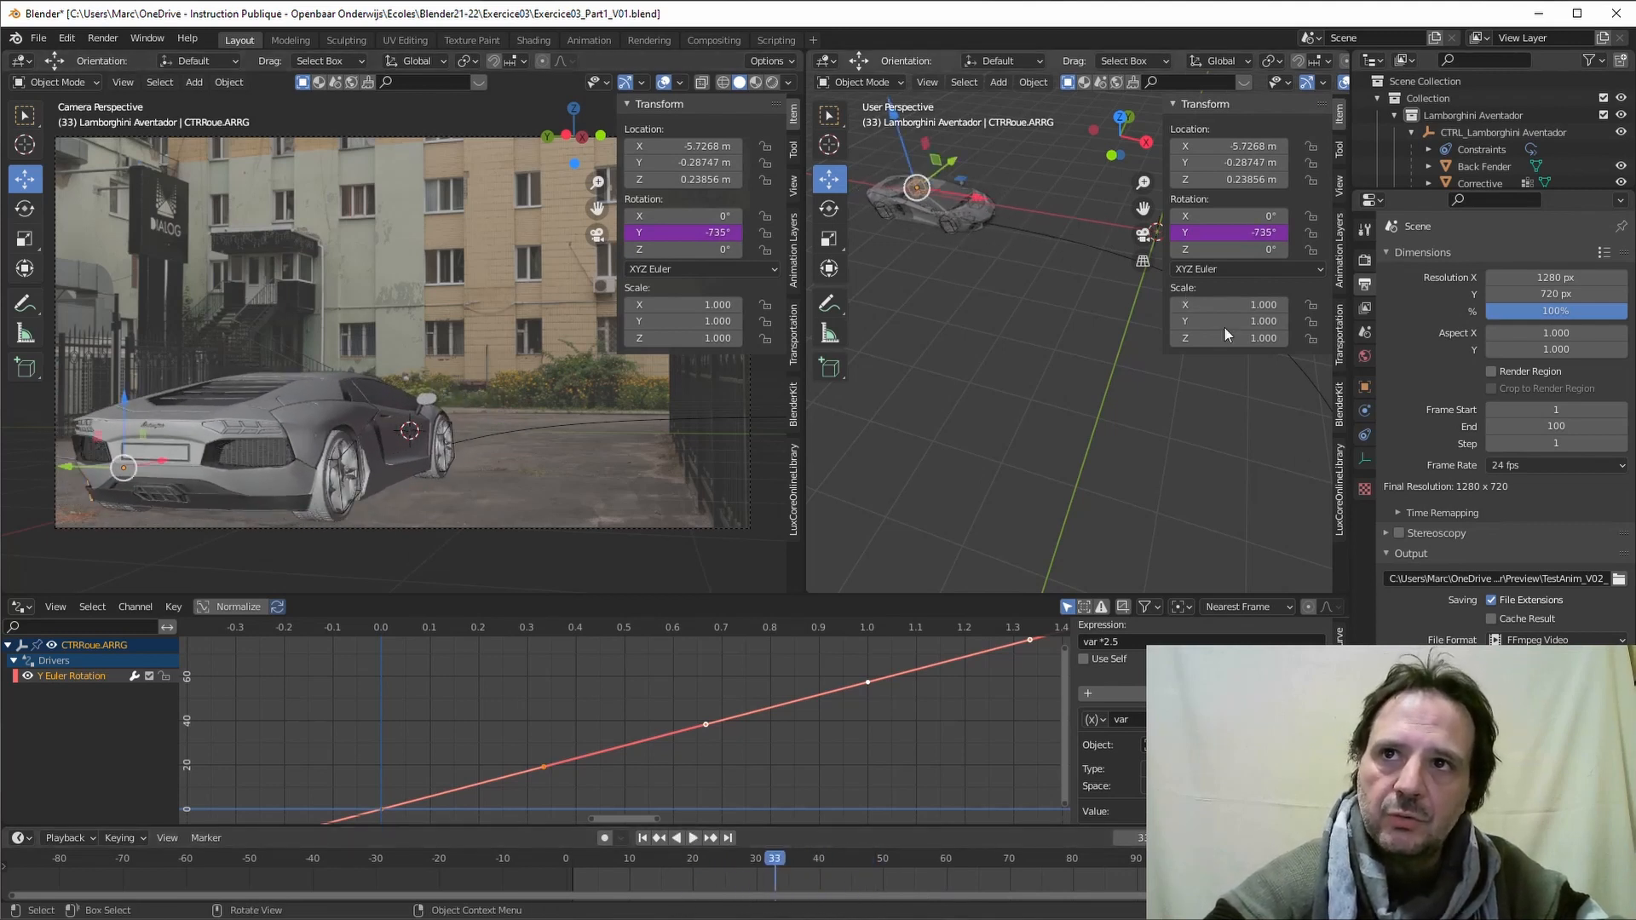